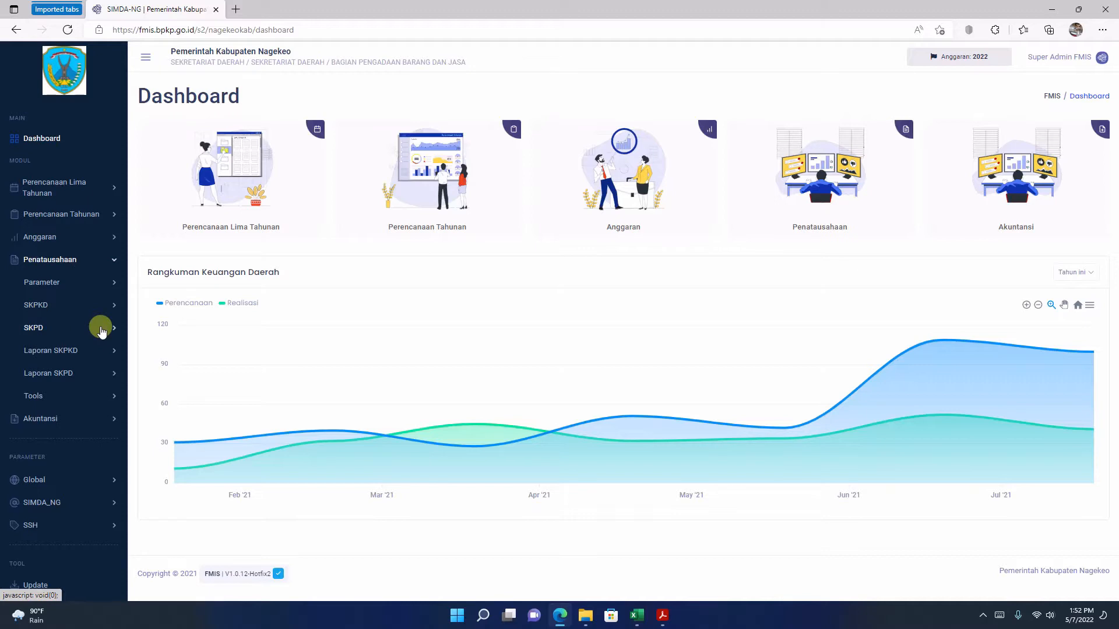
Step: Open the SPP-TU (Tambahan UP) page for the SKPD's Bend. Pengeluaran in the Penatausahaan module
left_click(101, 330)
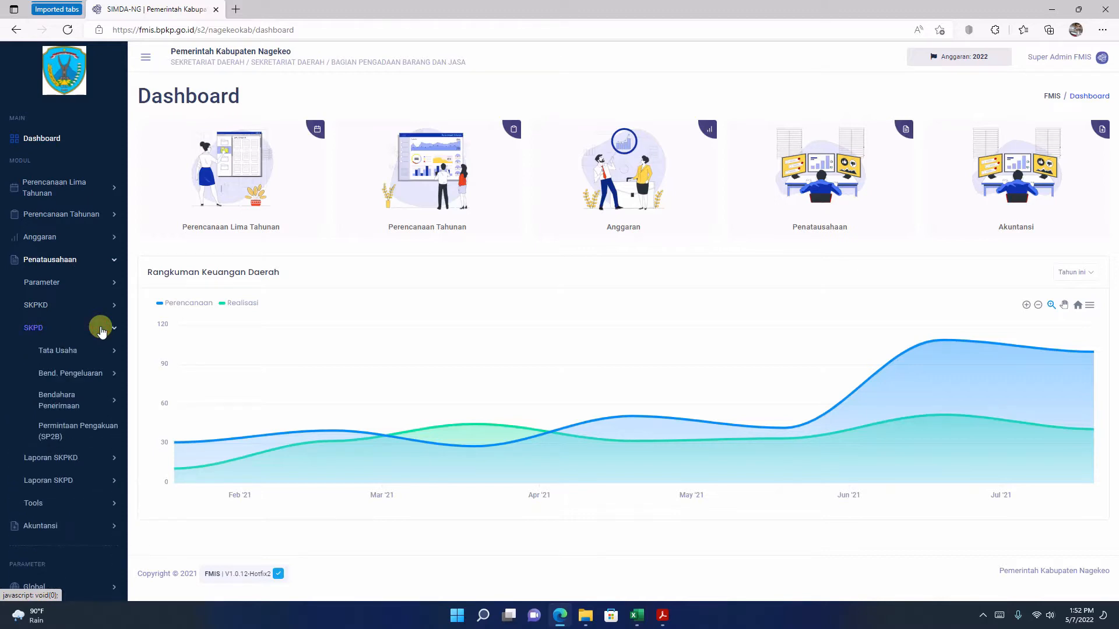
left_click(83, 376)
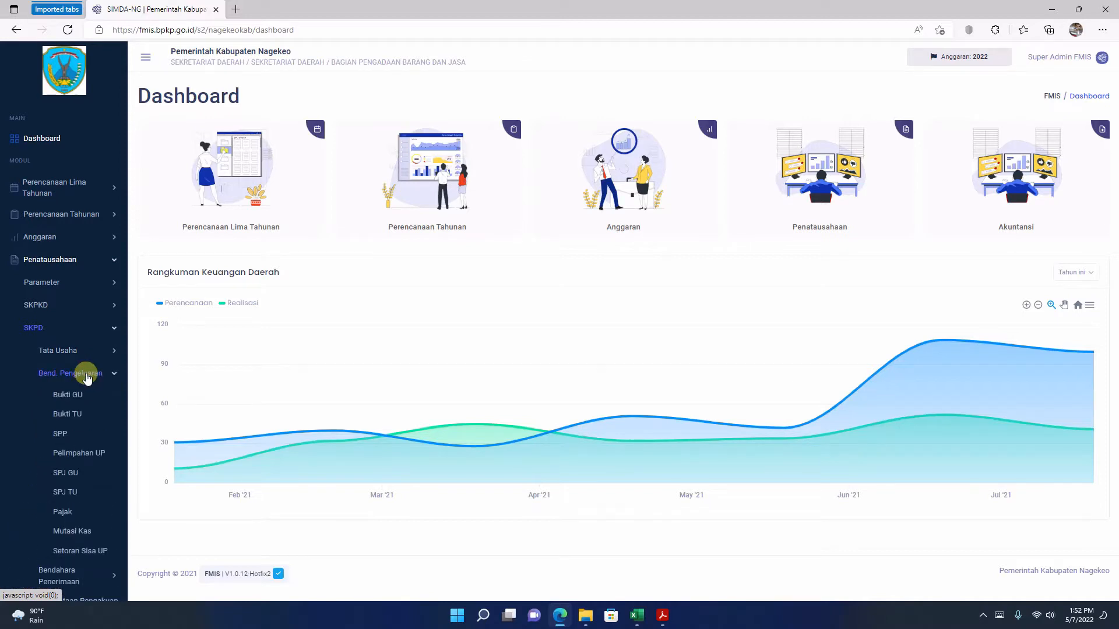
left_click(61, 433)
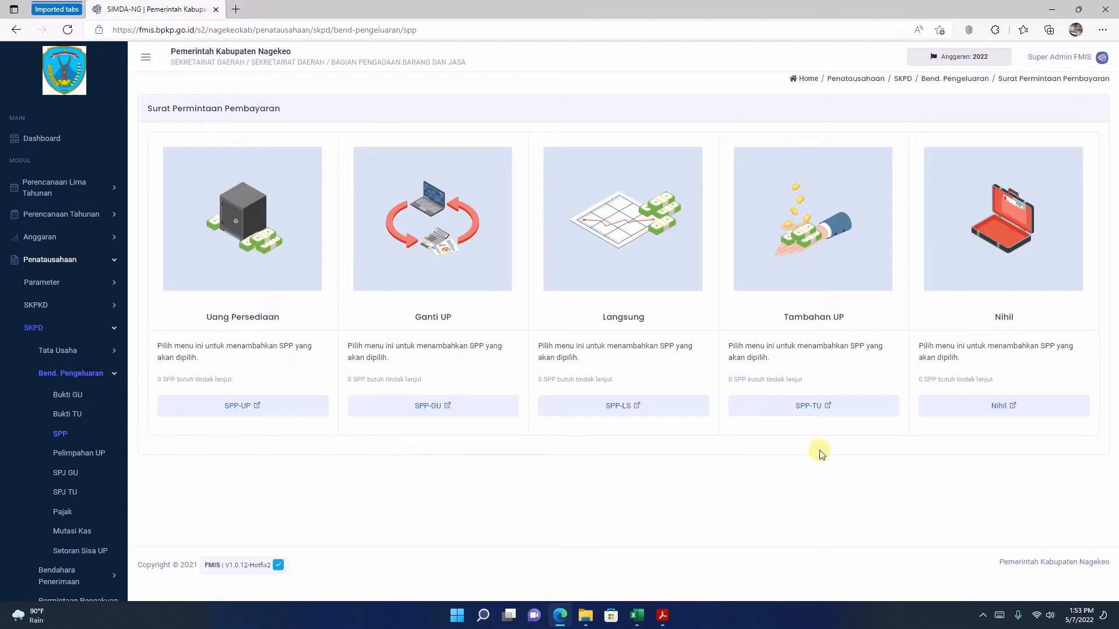
left_click(823, 411)
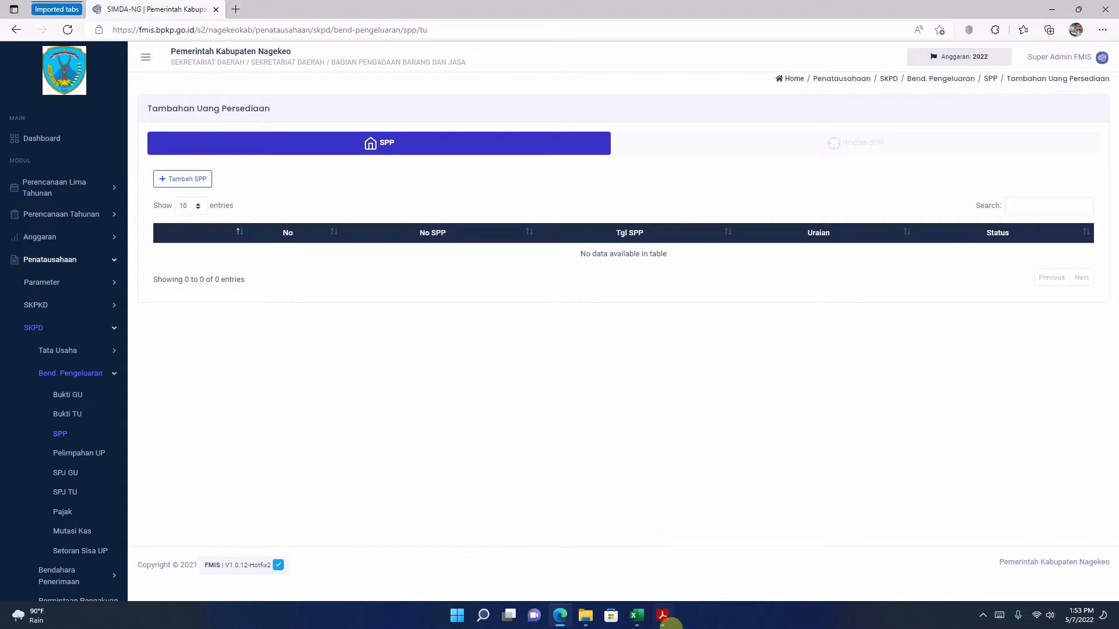
Step: Switch to the SPP PDF in Adobe Acrobat Reader and copy the full SPP number from its heading
left_click(662, 616)
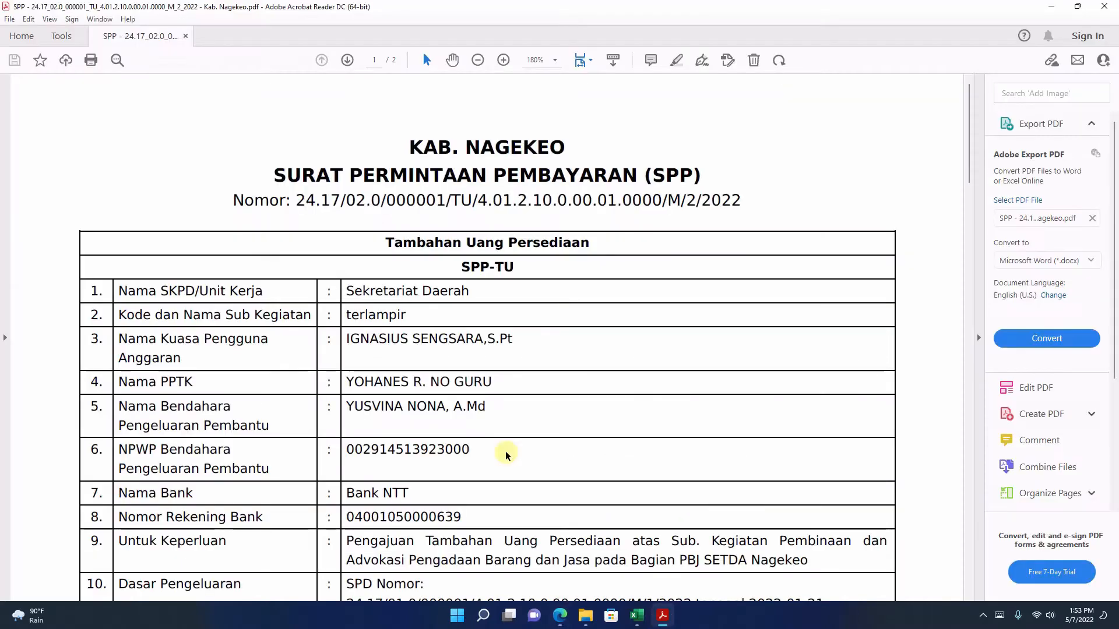
left_click_drag(299, 200, 743, 190)
right_click(640, 201)
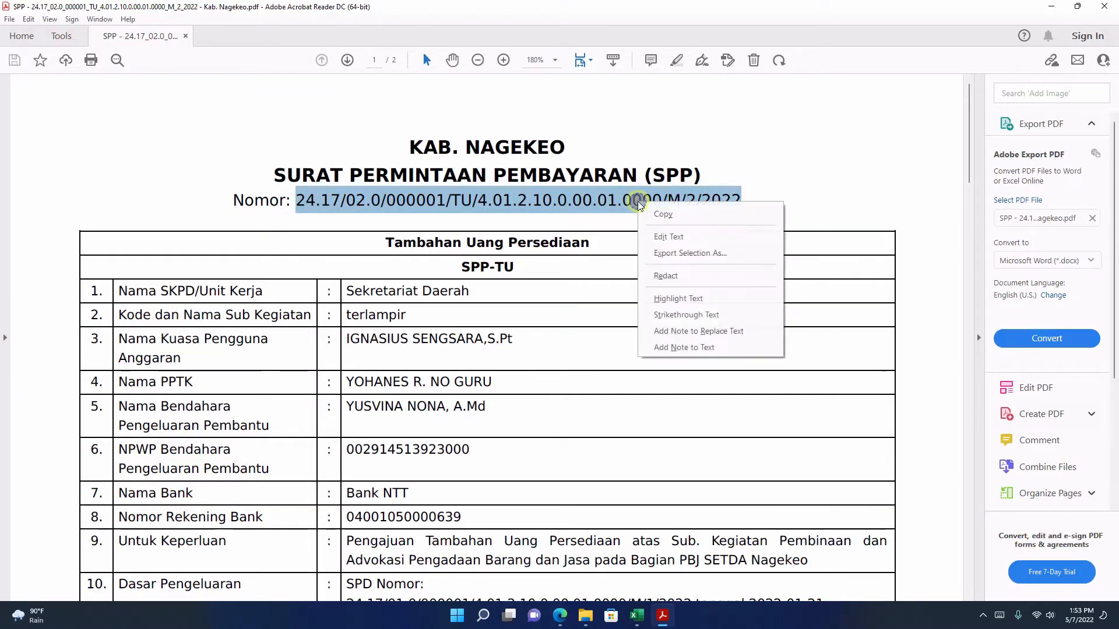
left_click(662, 213)
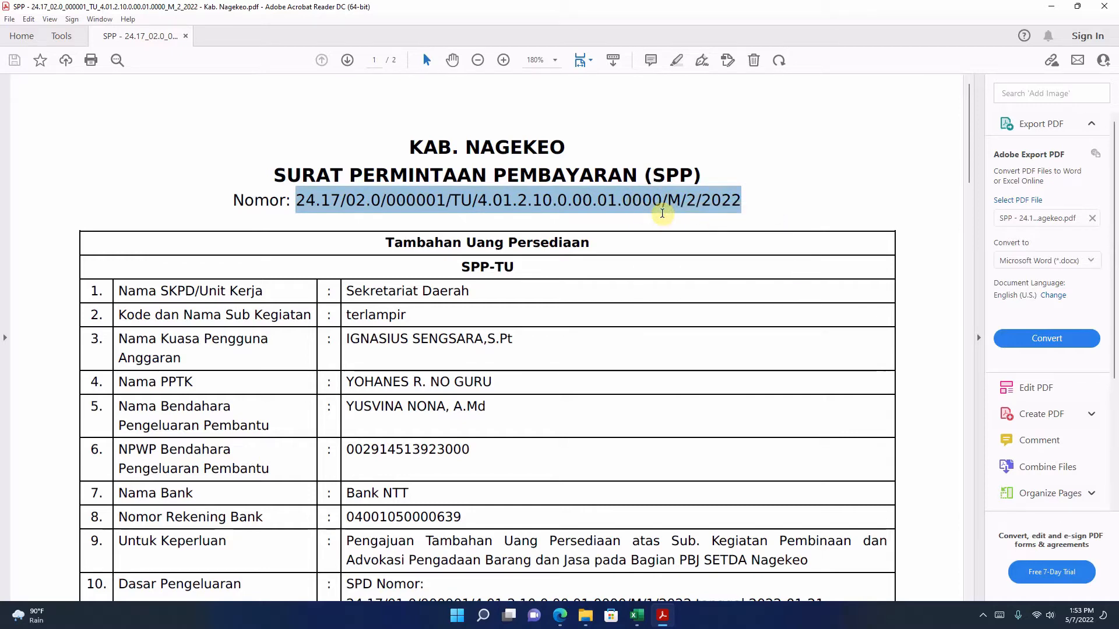
Step: Return to the FMIS page in Edge, start a new SPP and paste the copied number into No SPP
left_click(563, 615)
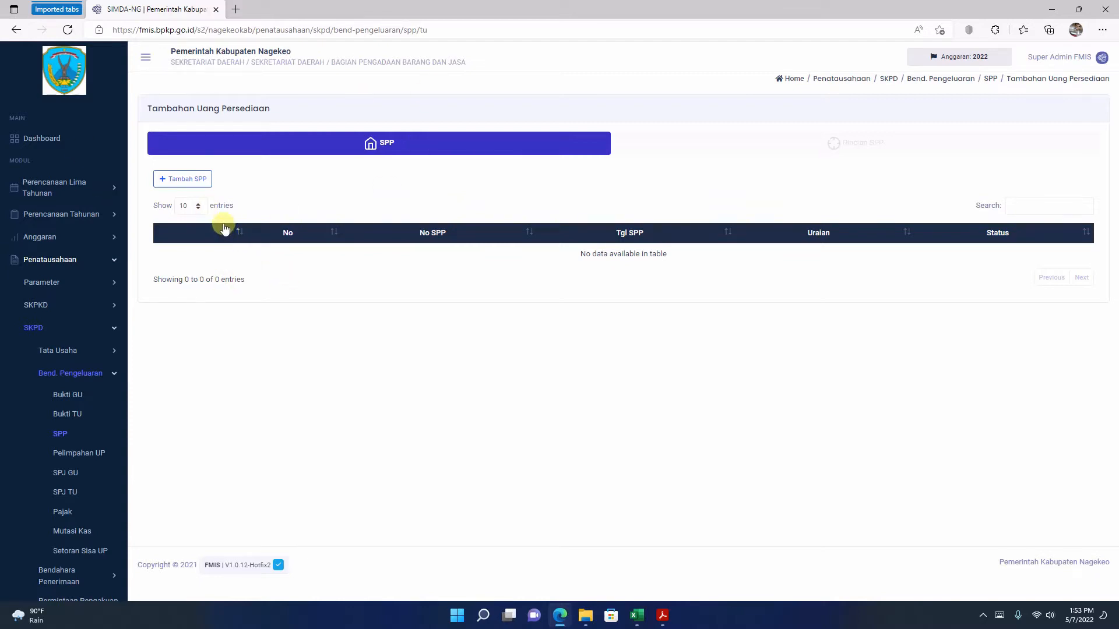
left_click(190, 180)
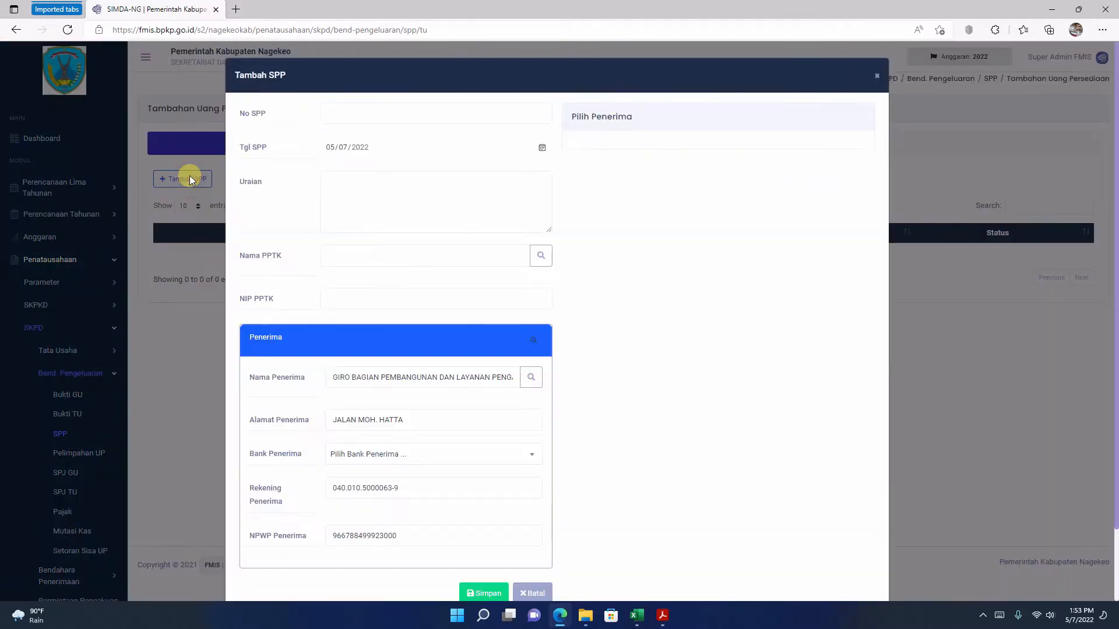
left_click(360, 105)
right_click(358, 108)
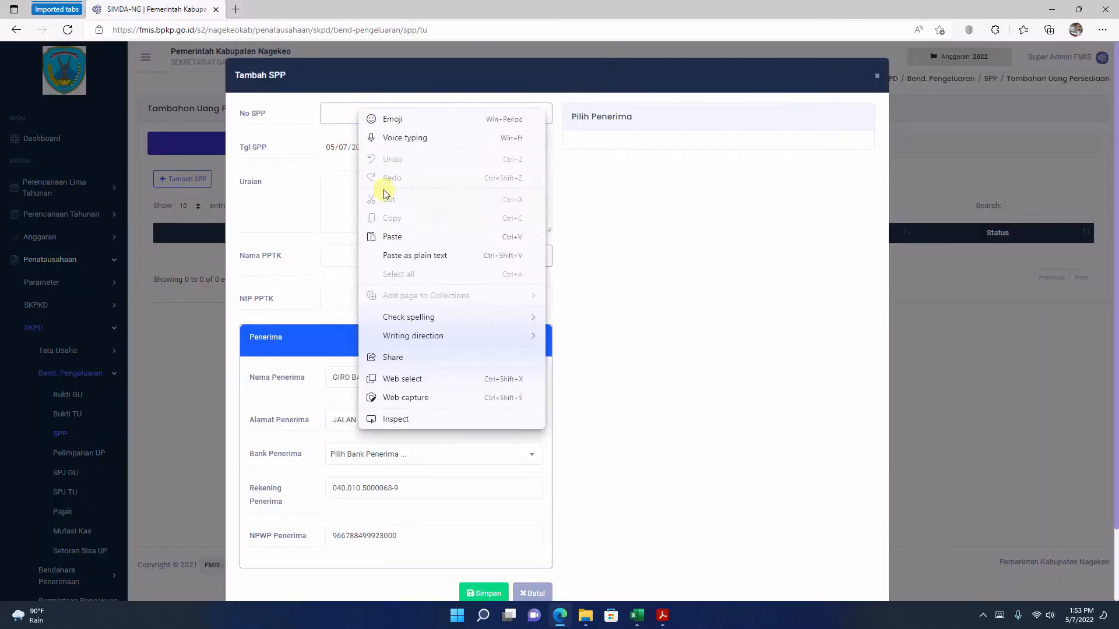
left_click(391, 237)
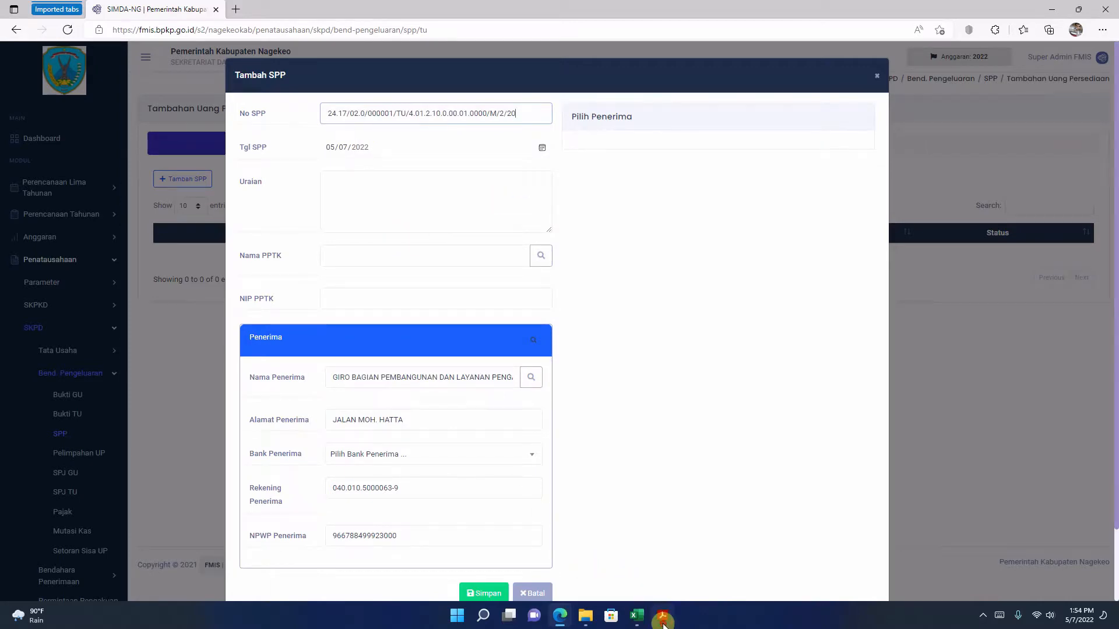
Step: Check the signing date in the Acrobat Reader PDF and set Tgl SPP to 02/15/2022 in the FMIS form
left_click(662, 615)
scroll(521, 403, "down", 10)
scroll(522, 403, "up", 5)
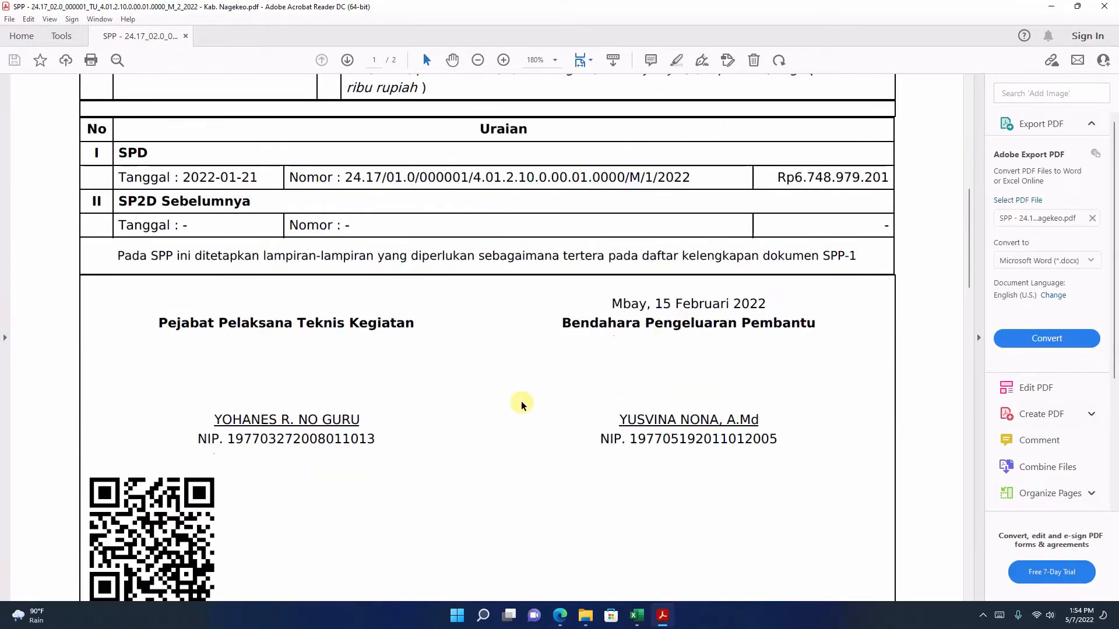
left_click(559, 615)
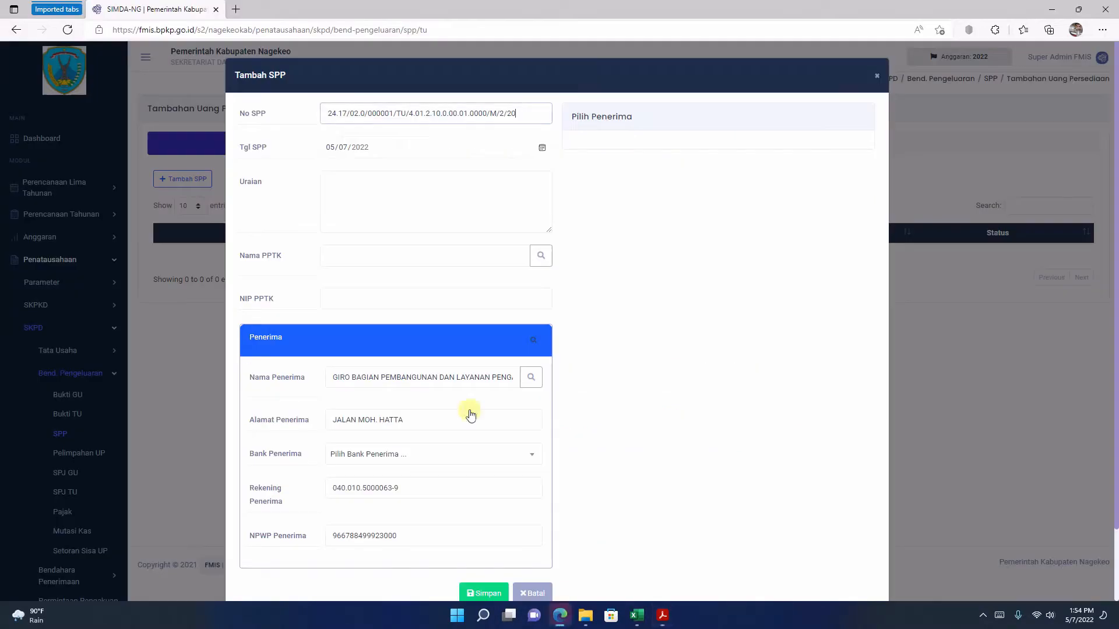
left_click(542, 149)
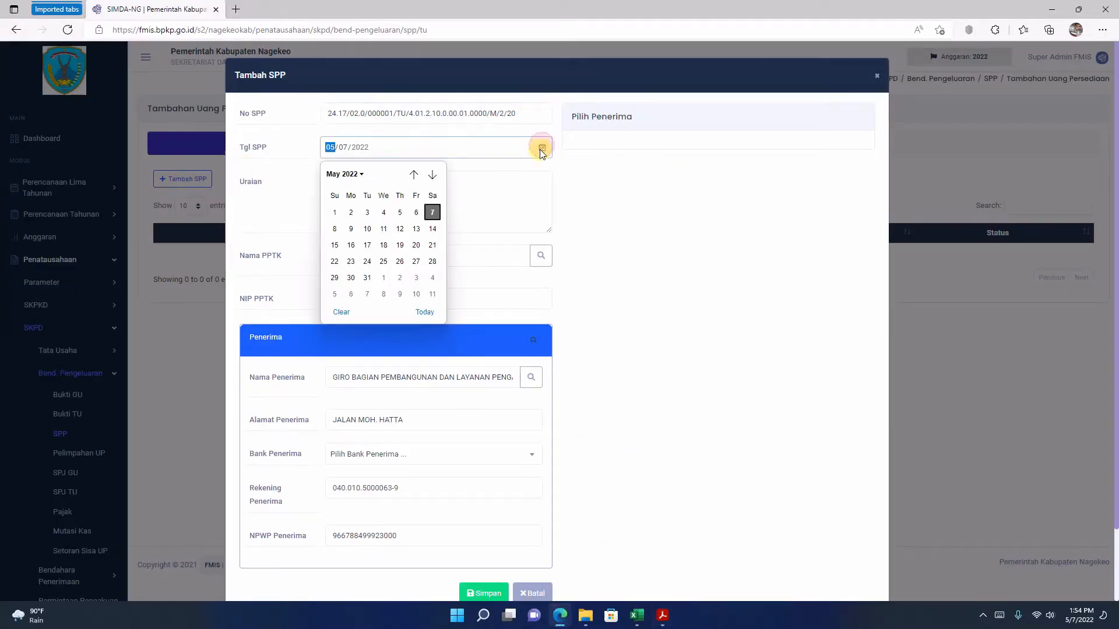
left_click(414, 175)
left_click(414, 175)
left_click(417, 176)
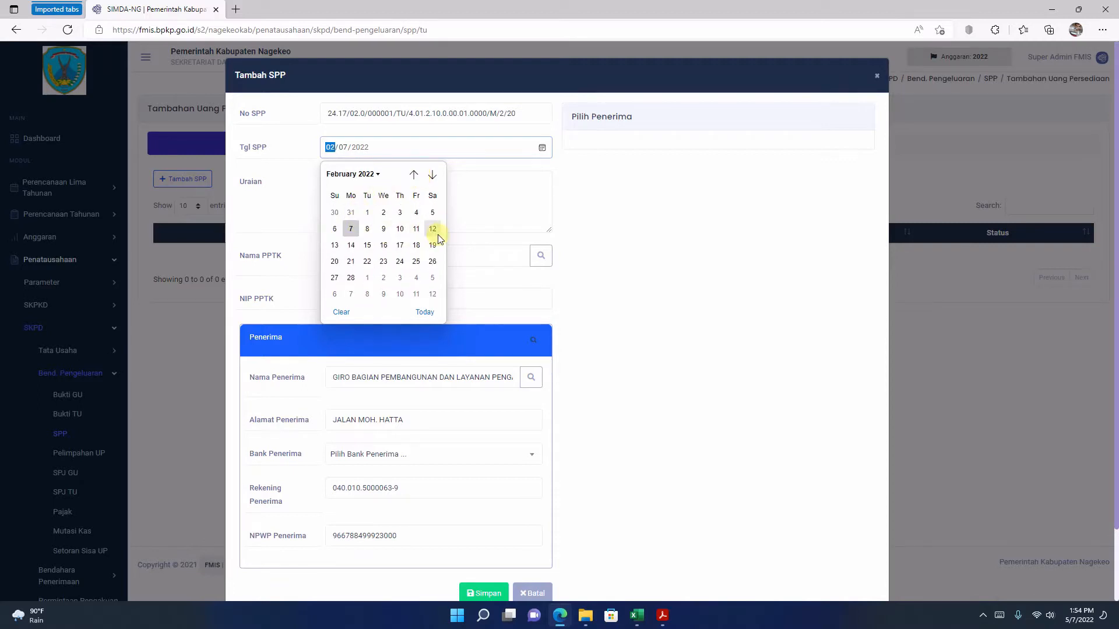
left_click(368, 245)
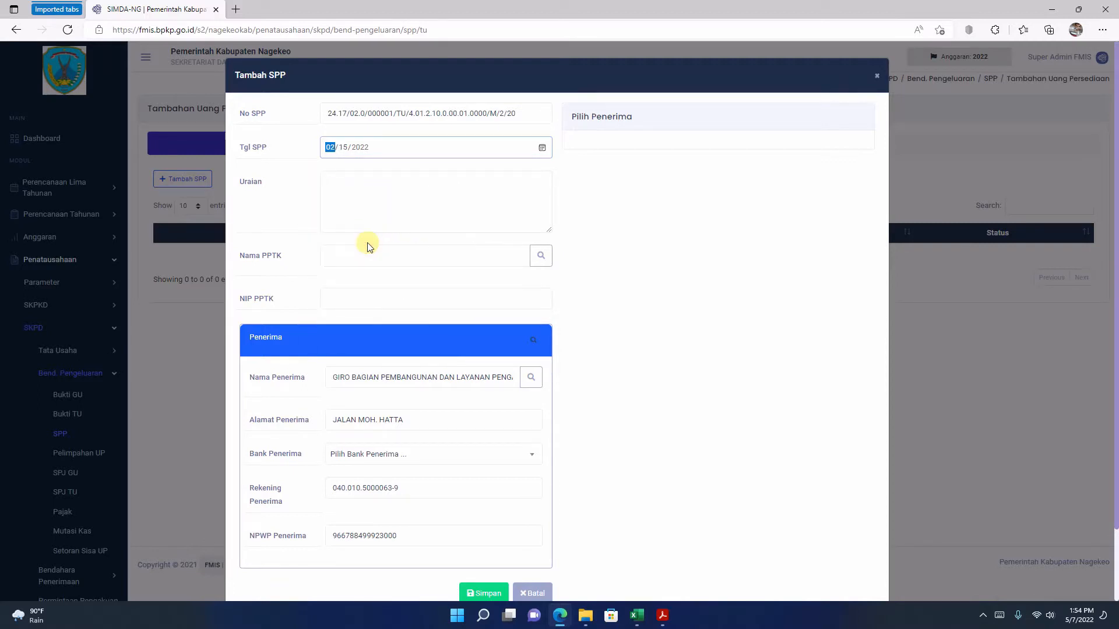
Step: Switch to the SPP PDF in Acrobat Reader and copy the full Untuk Keperluan text
left_click(663, 619)
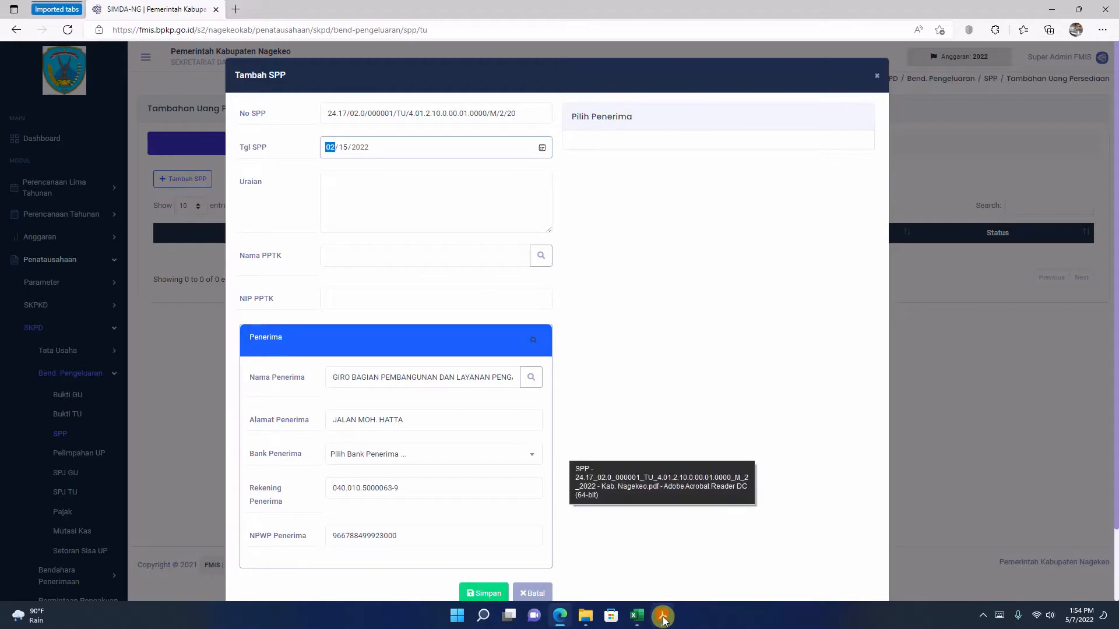
left_click(664, 619)
scroll(439, 234, "up", 3)
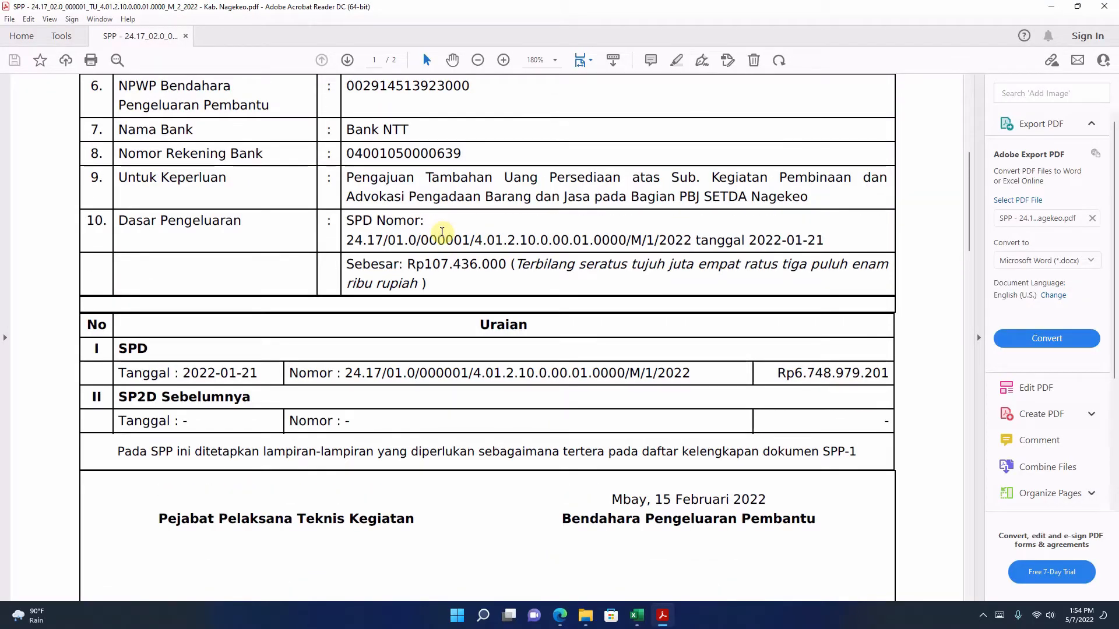
scroll(442, 232, "up", 1)
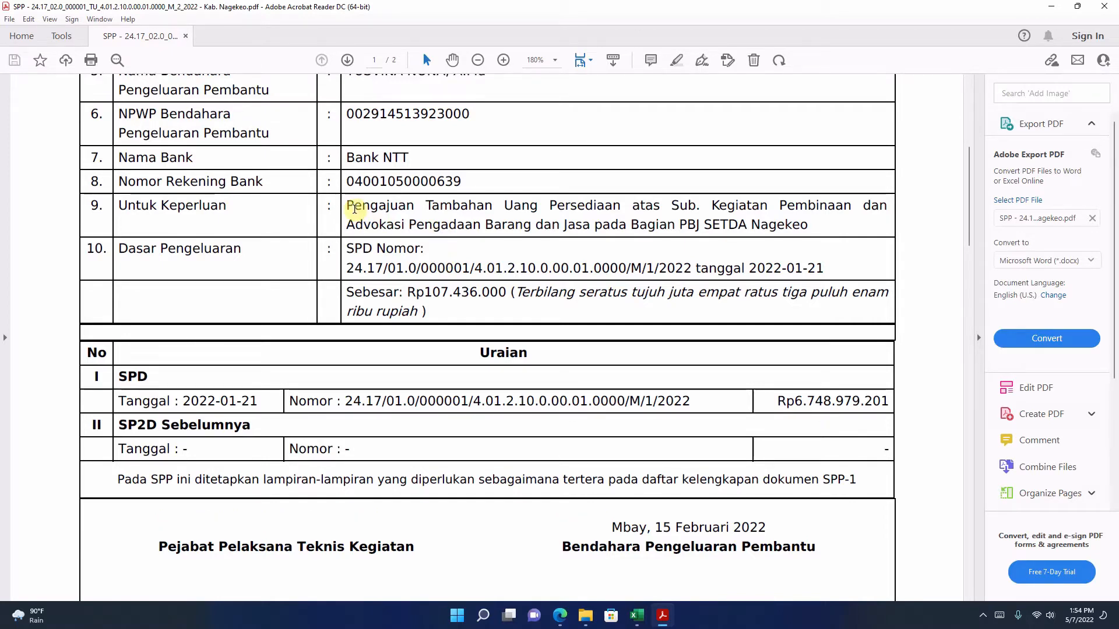
left_click_drag(349, 207, 770, 223)
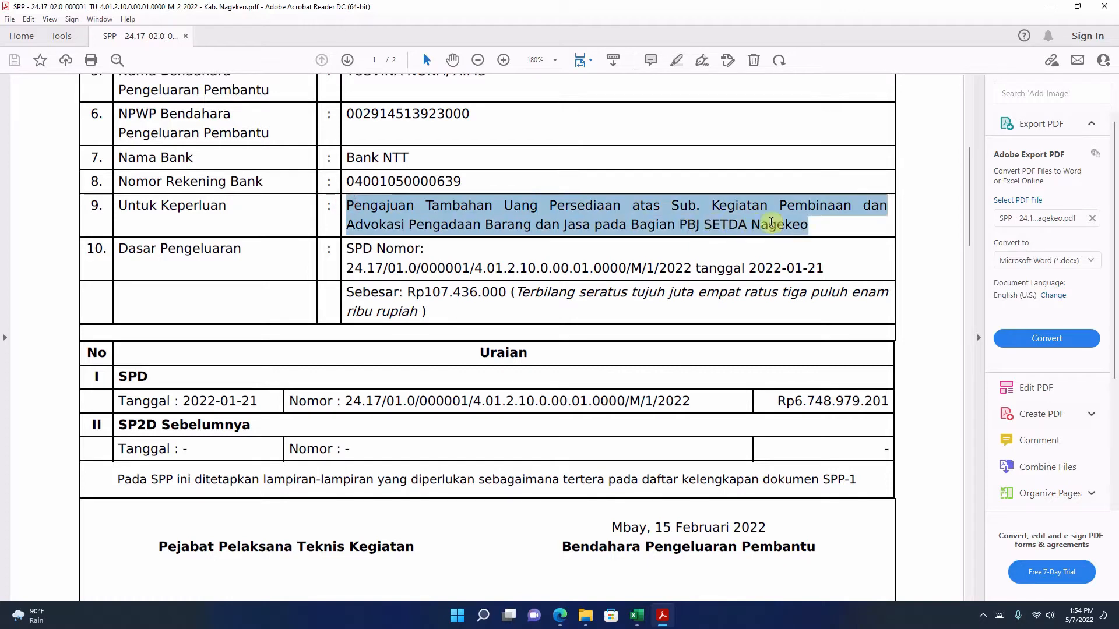
right_click(612, 217)
left_click(640, 233)
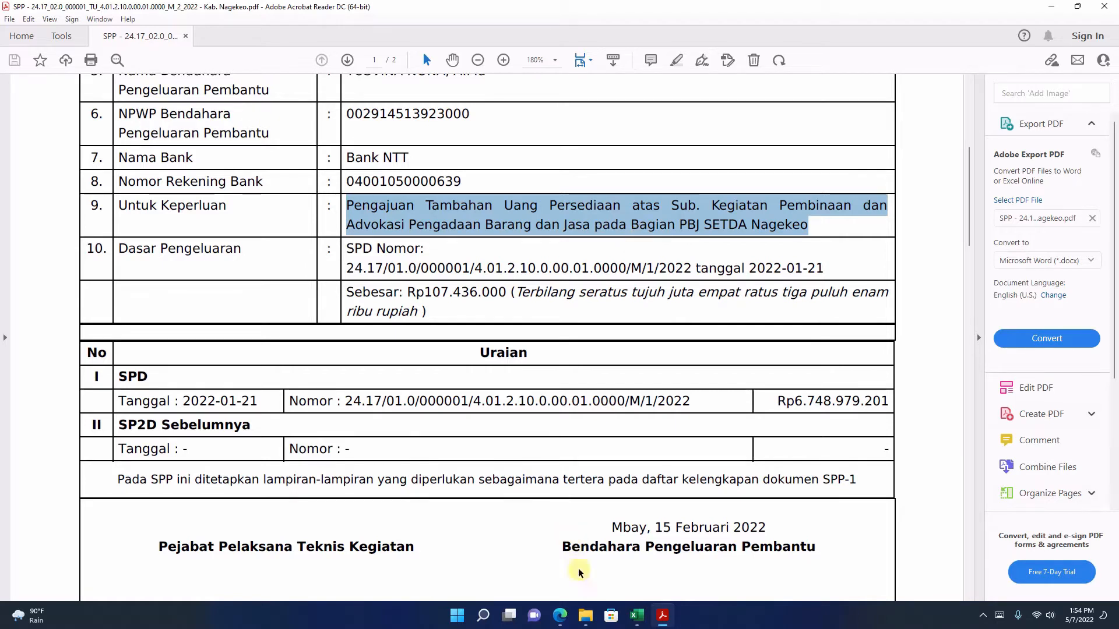
Step: Paste the copied purpose text into Uraian in the FMIS form and remove the line break after "Pembinaan dan"
left_click(560, 616)
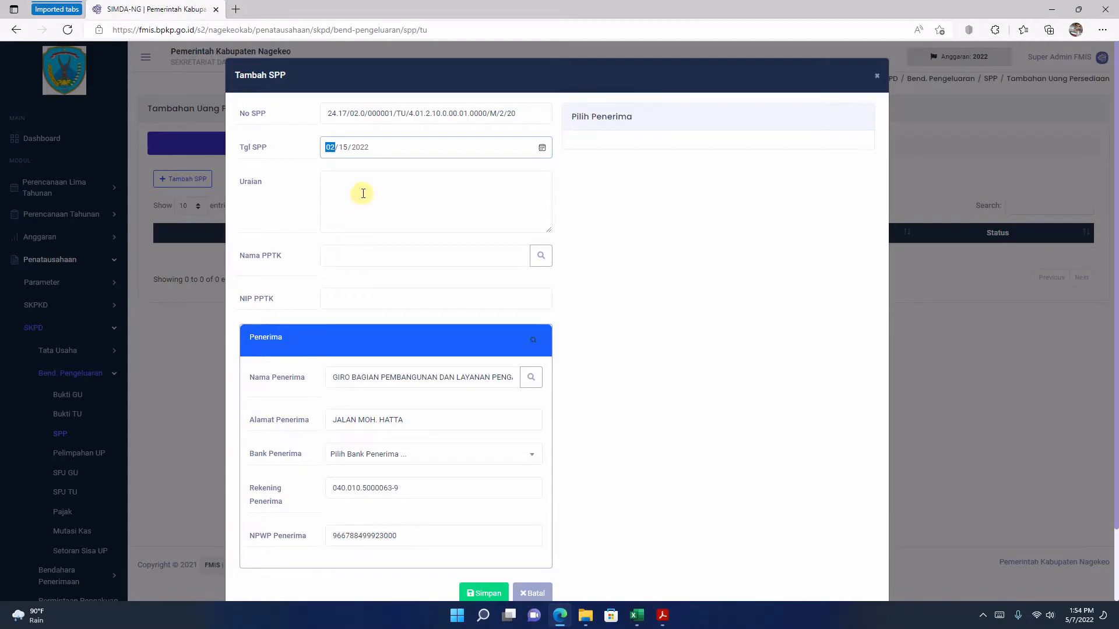
right_click(361, 181)
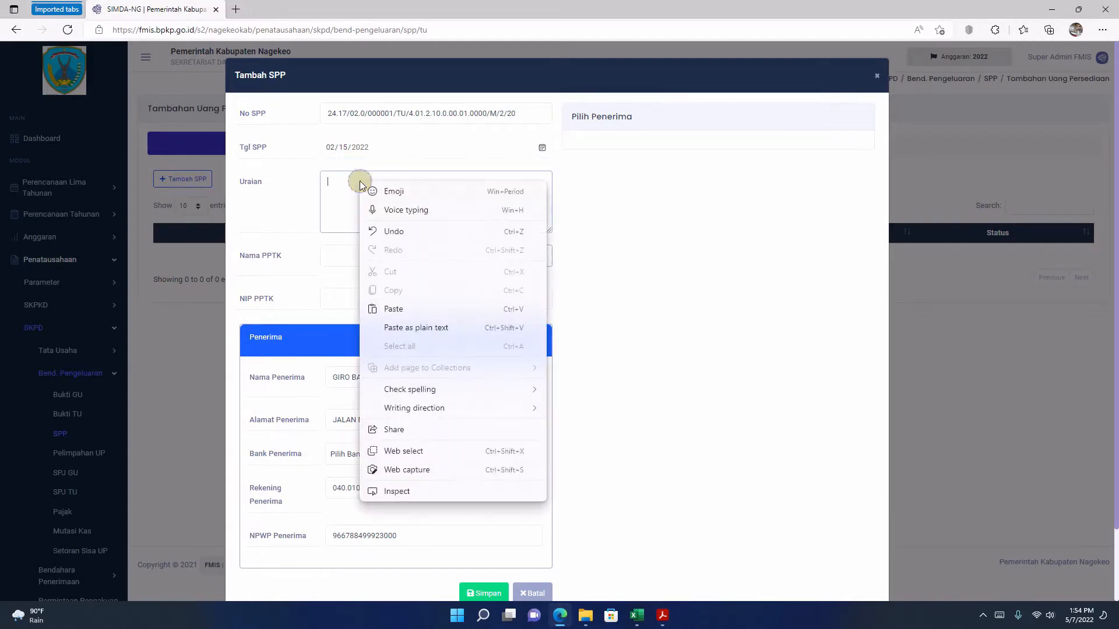
left_click(394, 310)
left_click(397, 193)
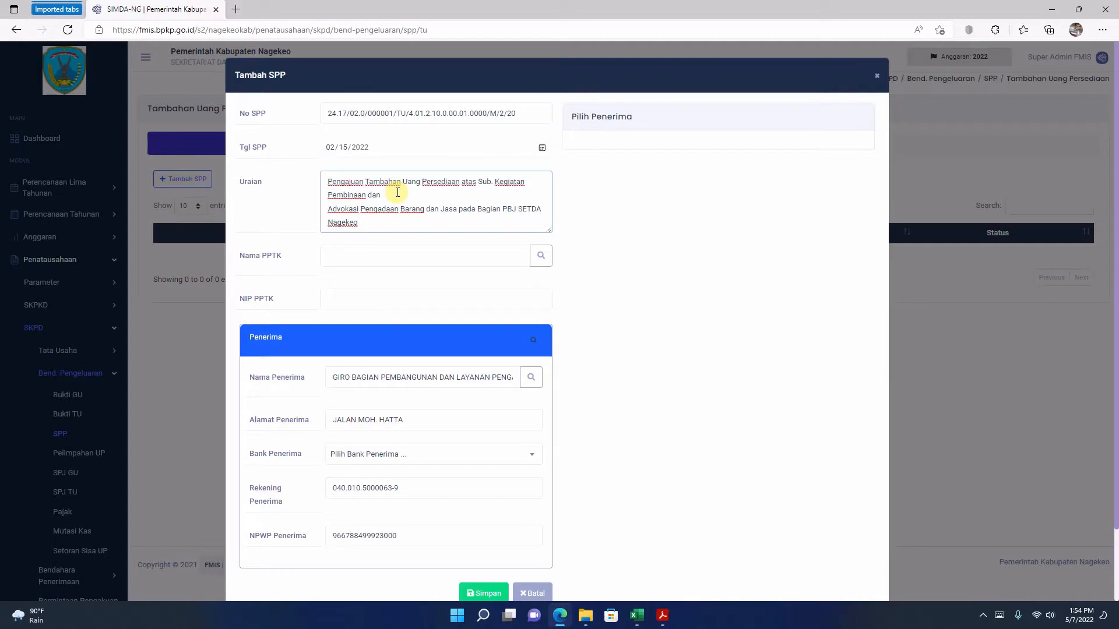
key("Delete")
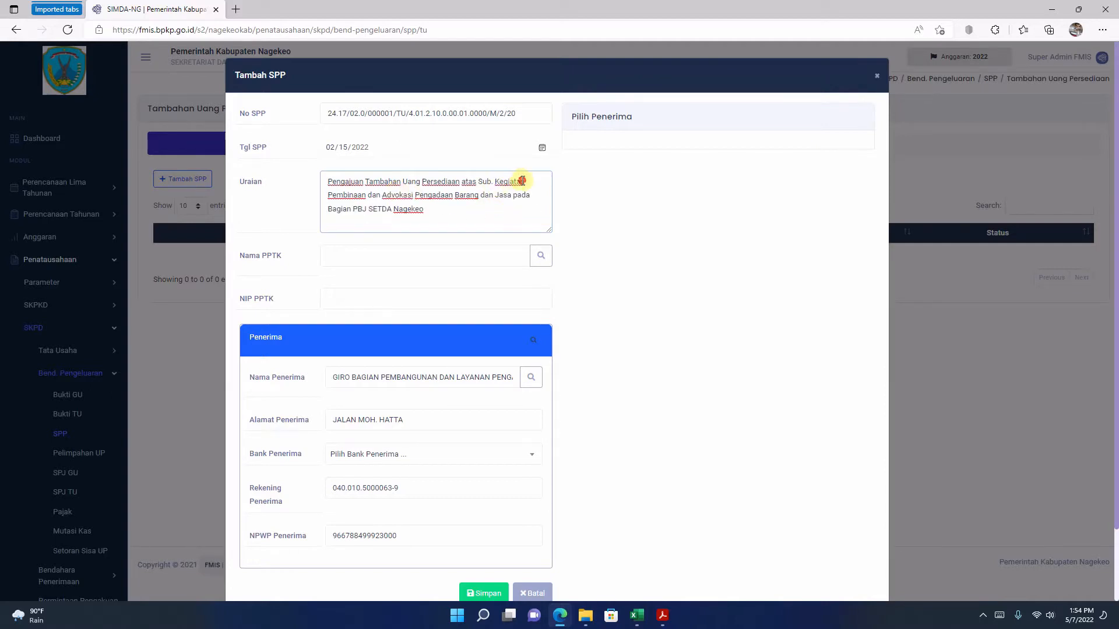
left_click(522, 181)
key("Delete")
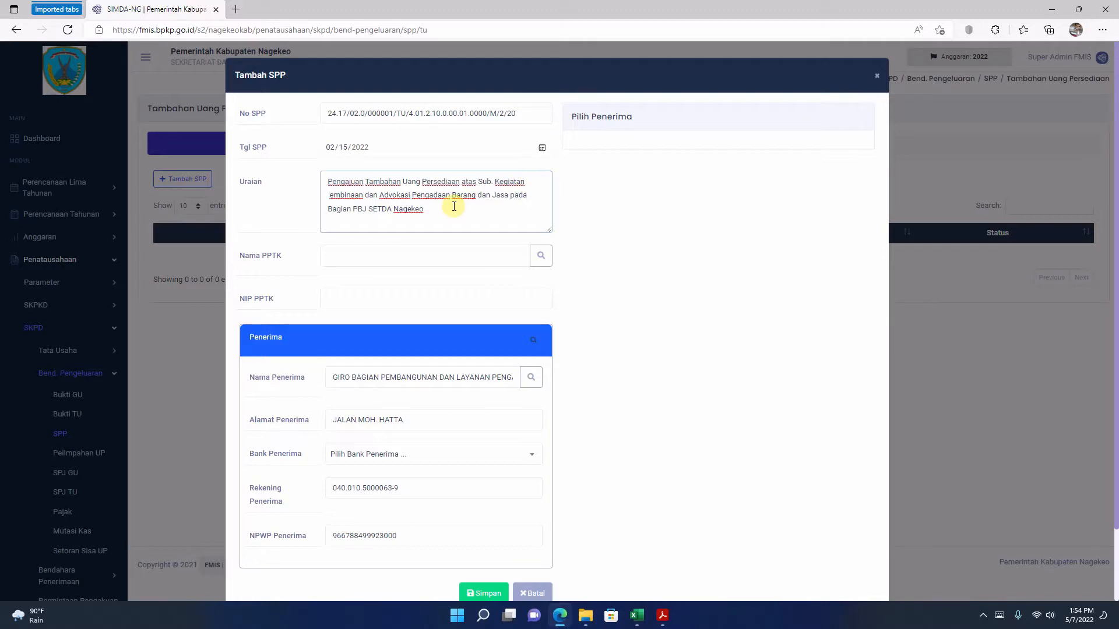
type("P")
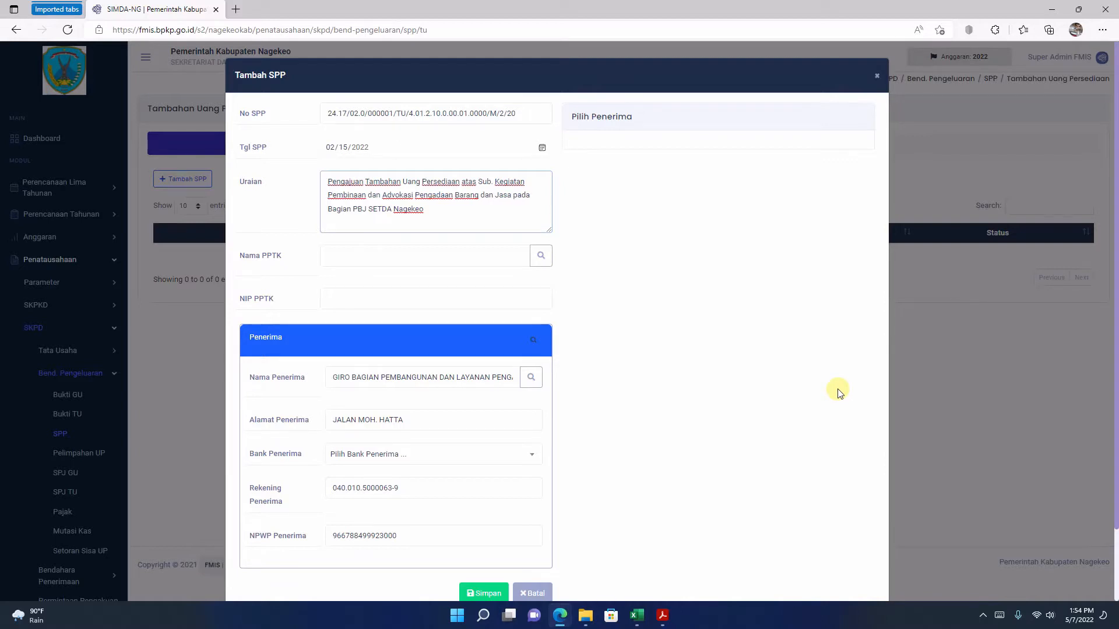
left_click(547, 192)
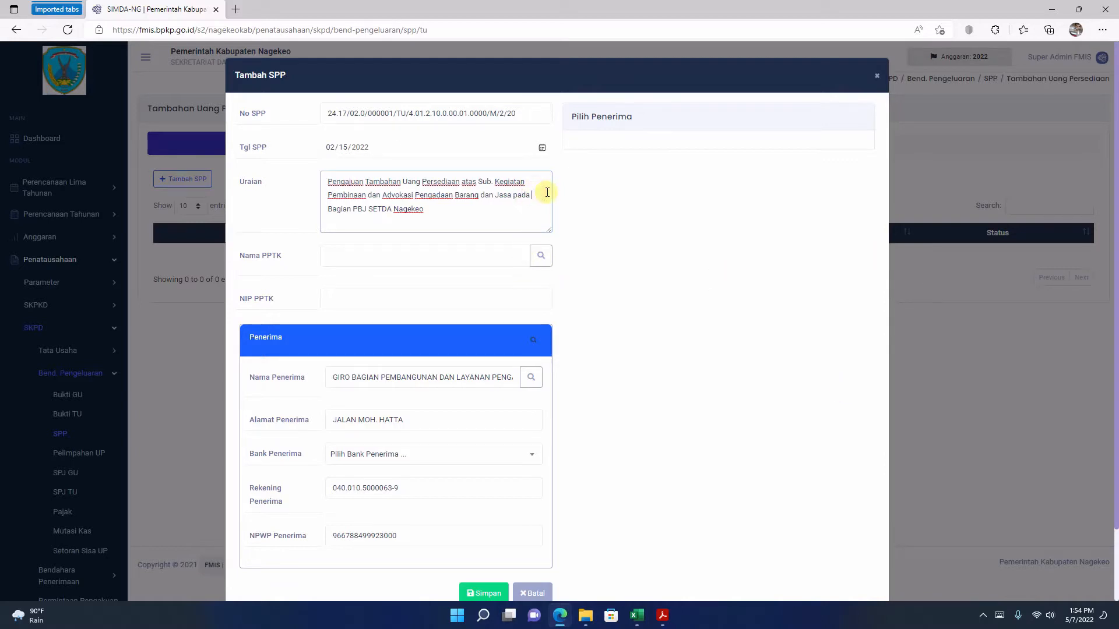
key("Delete")
type("B")
Step: Open the PPTK lookup, and copy the Pejabat Pelaksana Teknis Kegiatan's name from the signature block of the Acrobat Reader PDF
left_click(541, 257)
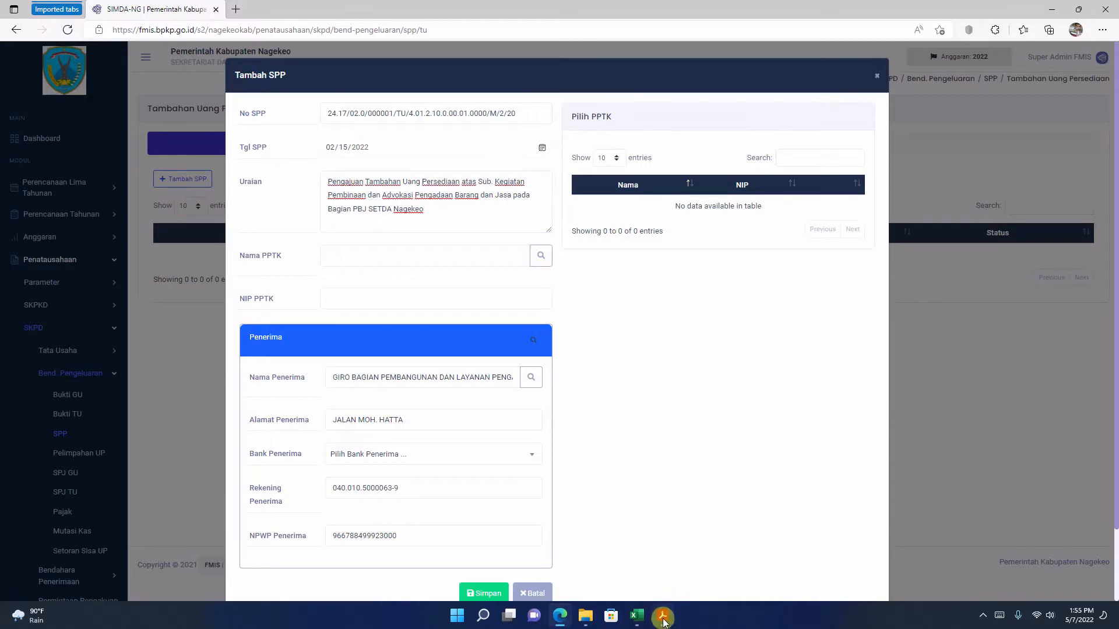
left_click(662, 615)
scroll(588, 313, "down", 2)
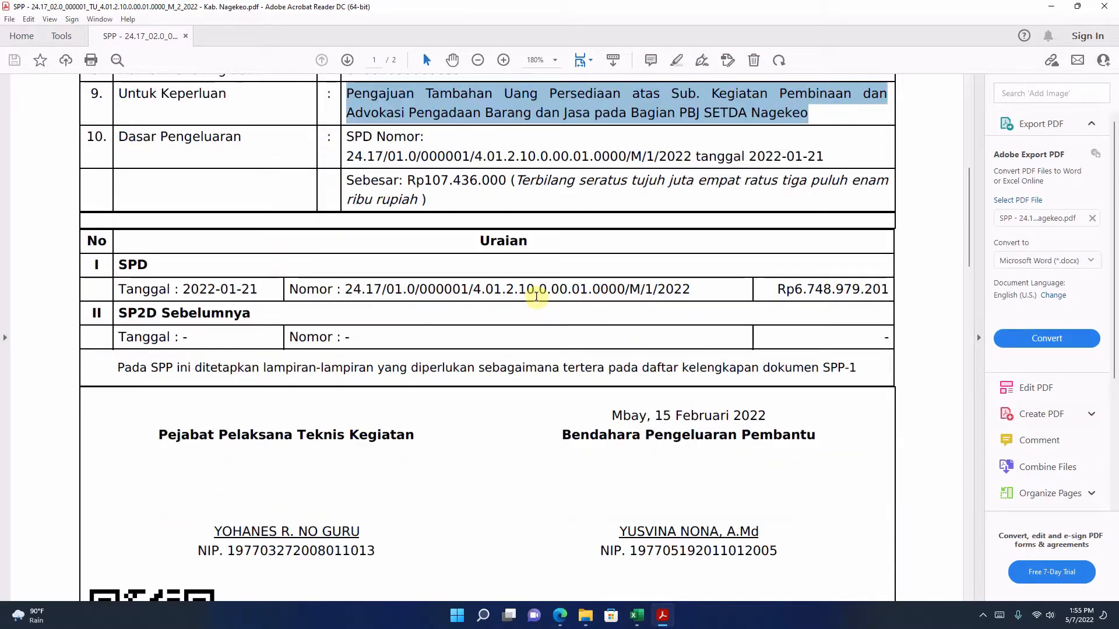
scroll(536, 295, "down", 2)
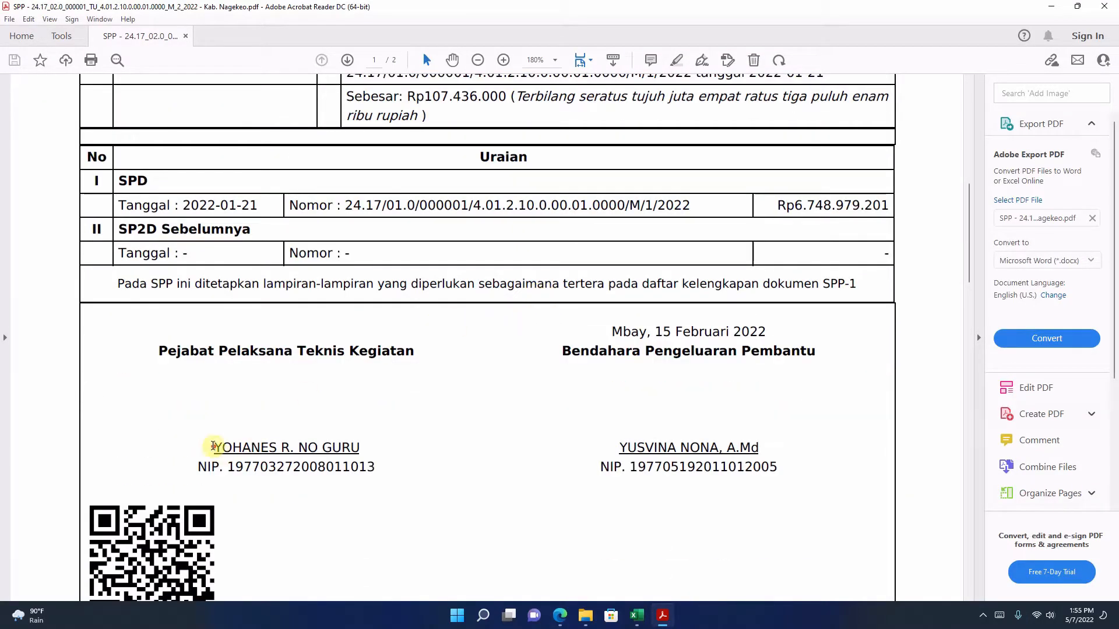
left_click_drag(213, 448, 360, 447)
right_click(285, 461)
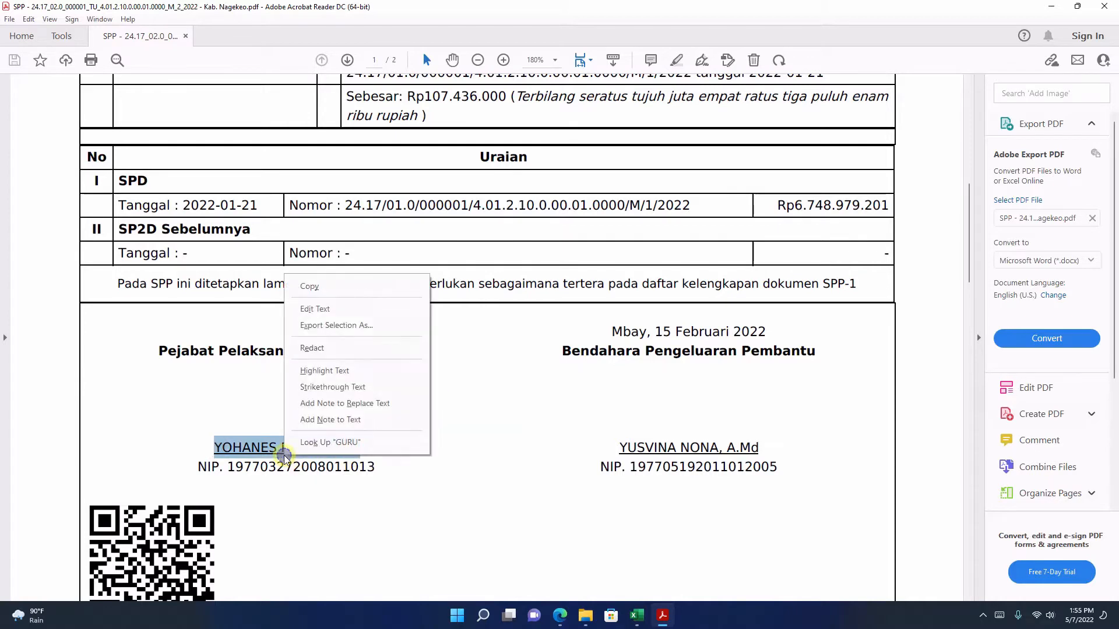
left_click(318, 290)
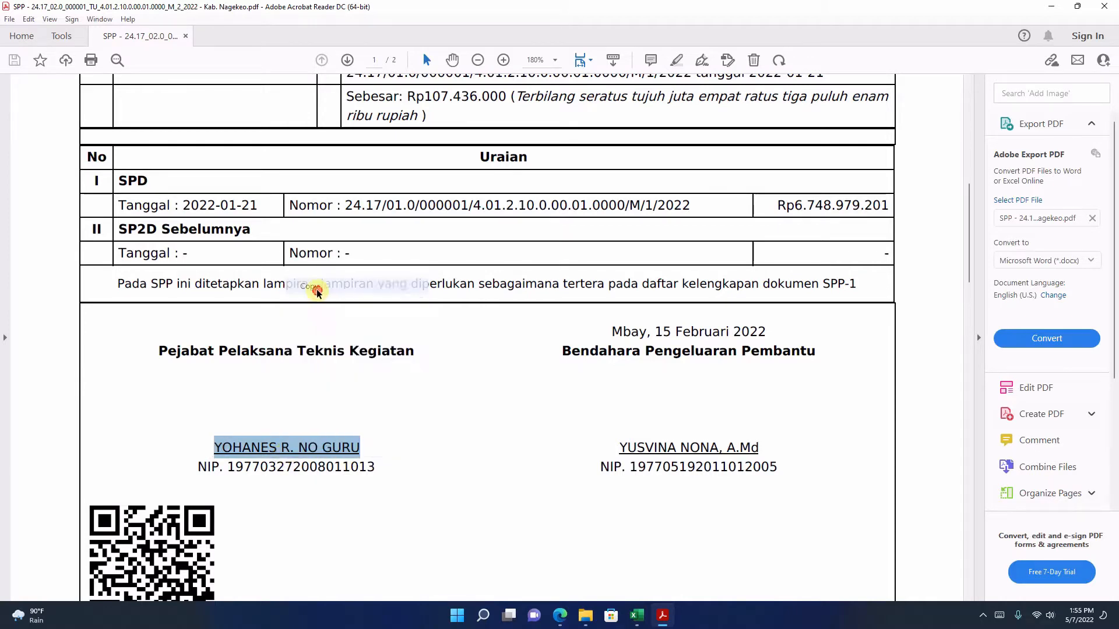
Step: Return to the FMIS form in Edge and paste the officer's name into Nama PPTK
left_click(559, 616)
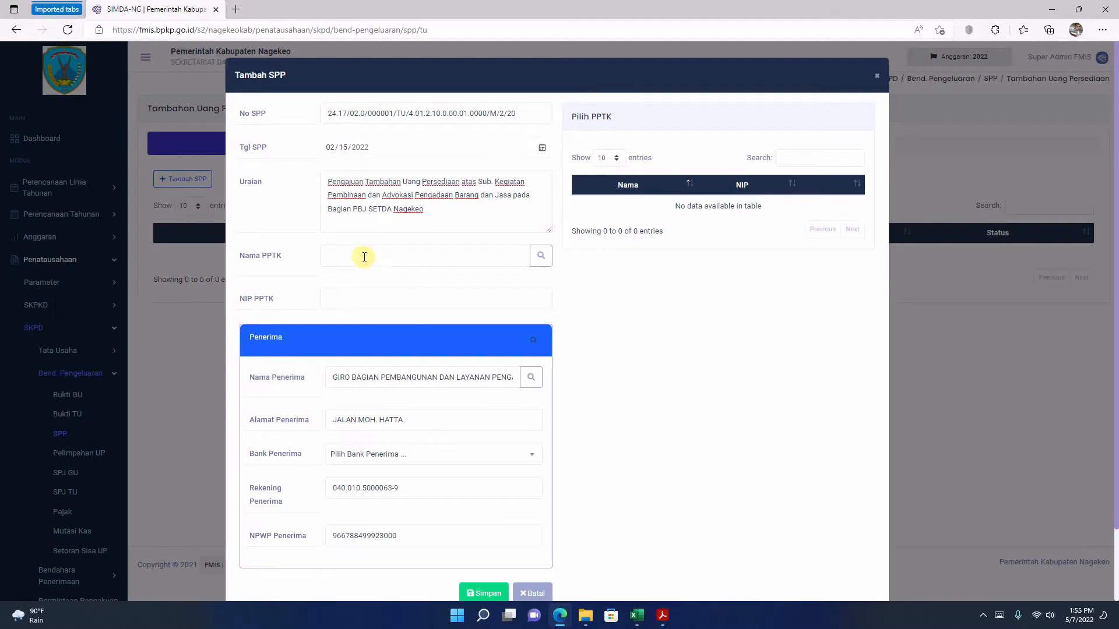
right_click(362, 255)
left_click(397, 383)
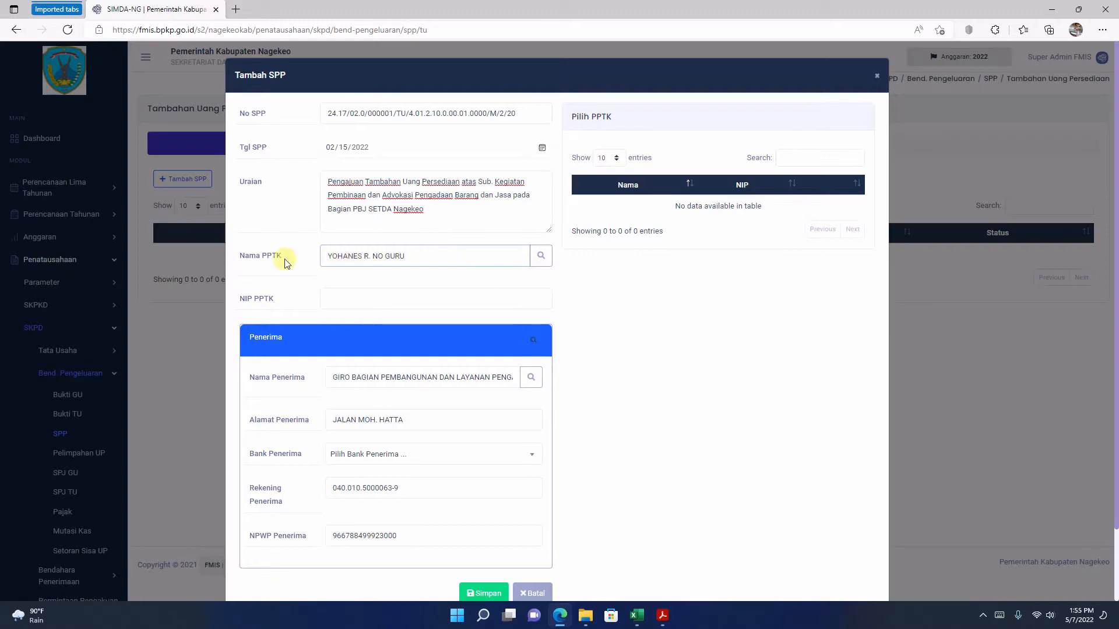
Step: Copy the Pejabat Pelaksana Teknis Kegiatan's NIP from the Acrobat Reader PDF and paste it into NIP PPTK in the FMIS form in Edge
left_click(347, 297)
left_click(662, 616)
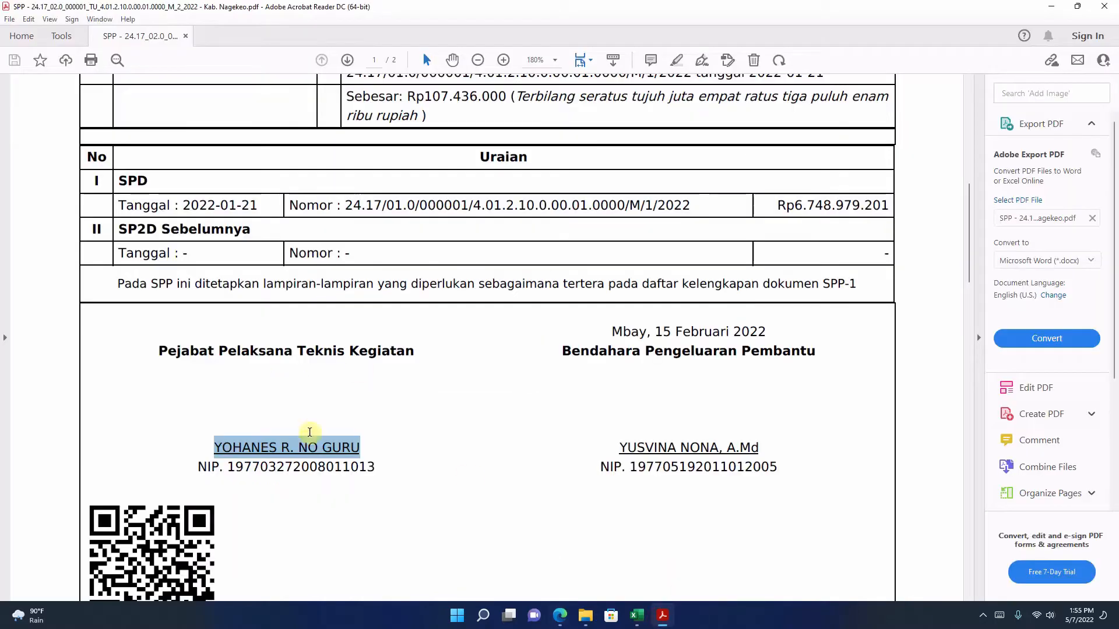
left_click_drag(228, 467, 375, 467)
right_click(304, 473)
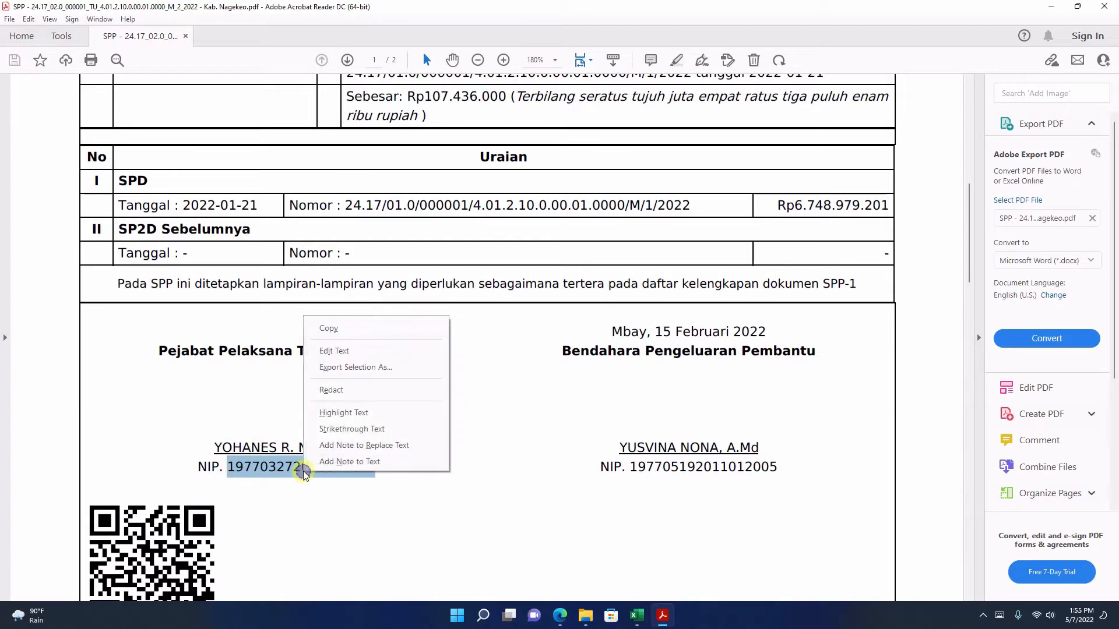
left_click(328, 328)
left_click(560, 617)
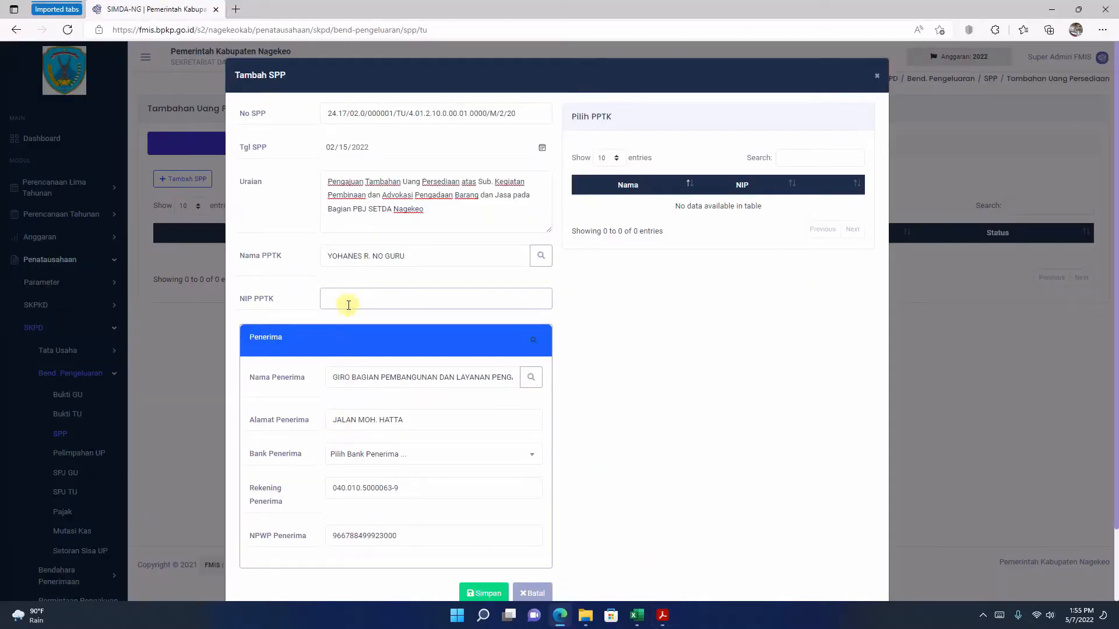
right_click(346, 301)
left_click(398, 412)
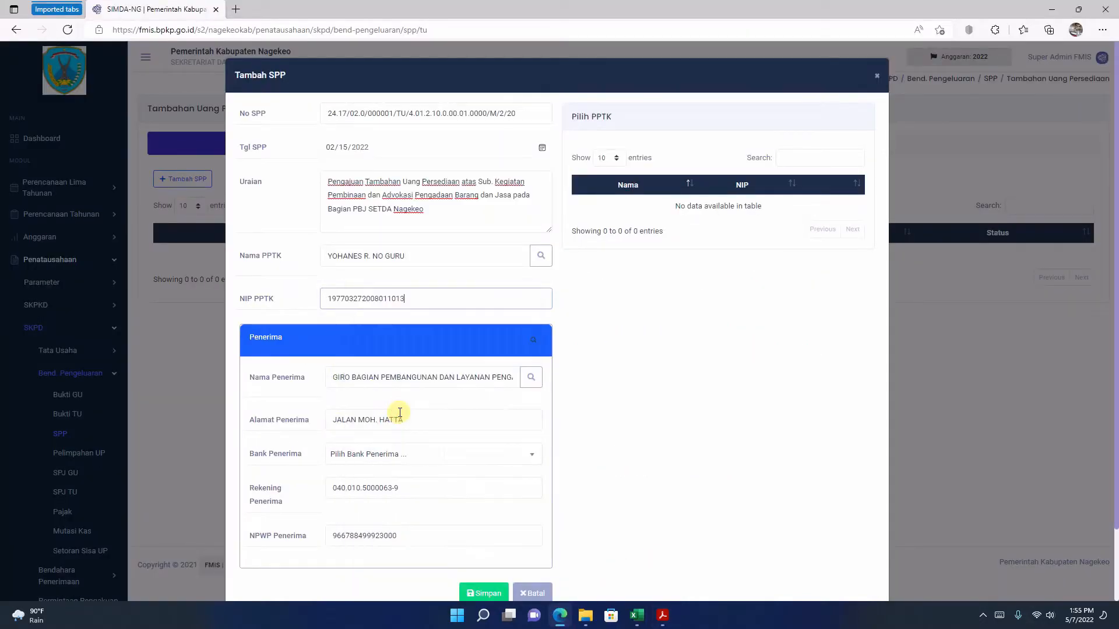
Step: Set Bank Penerima to 1040 BANK NTT CABANG MBAY in the Penerima section
scroll(447, 361, "down", 2)
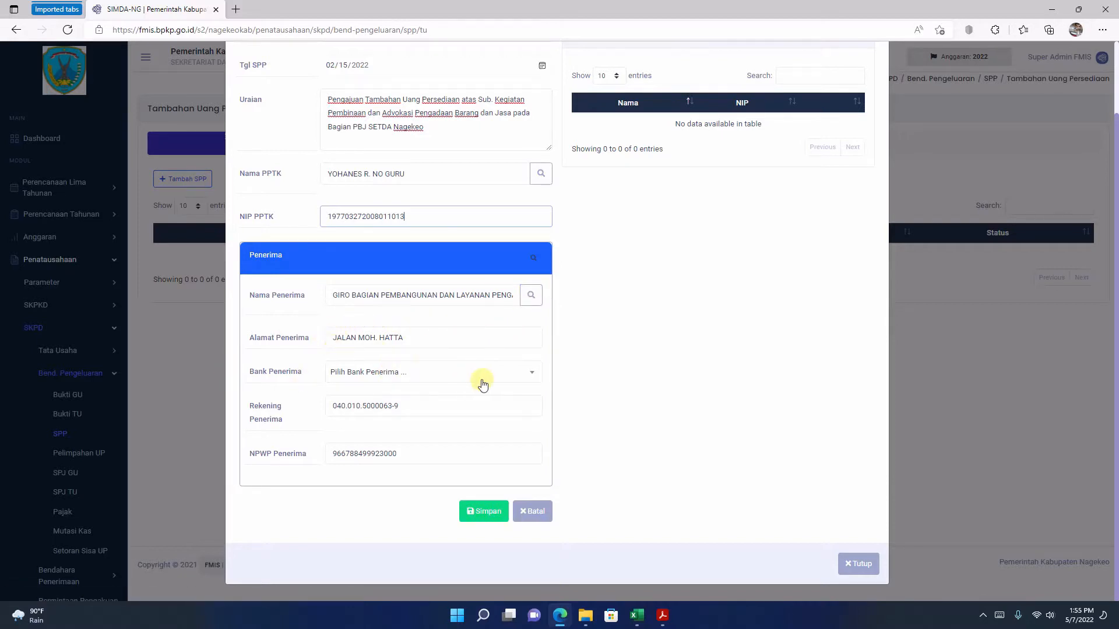
left_click(488, 378)
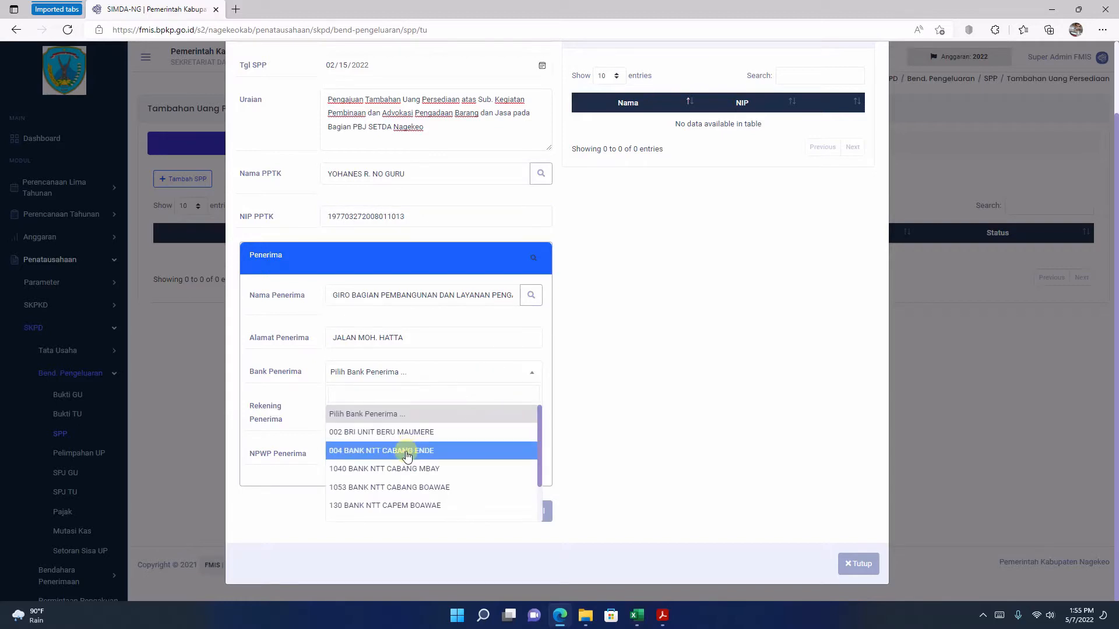
left_click(419, 468)
left_click(403, 404)
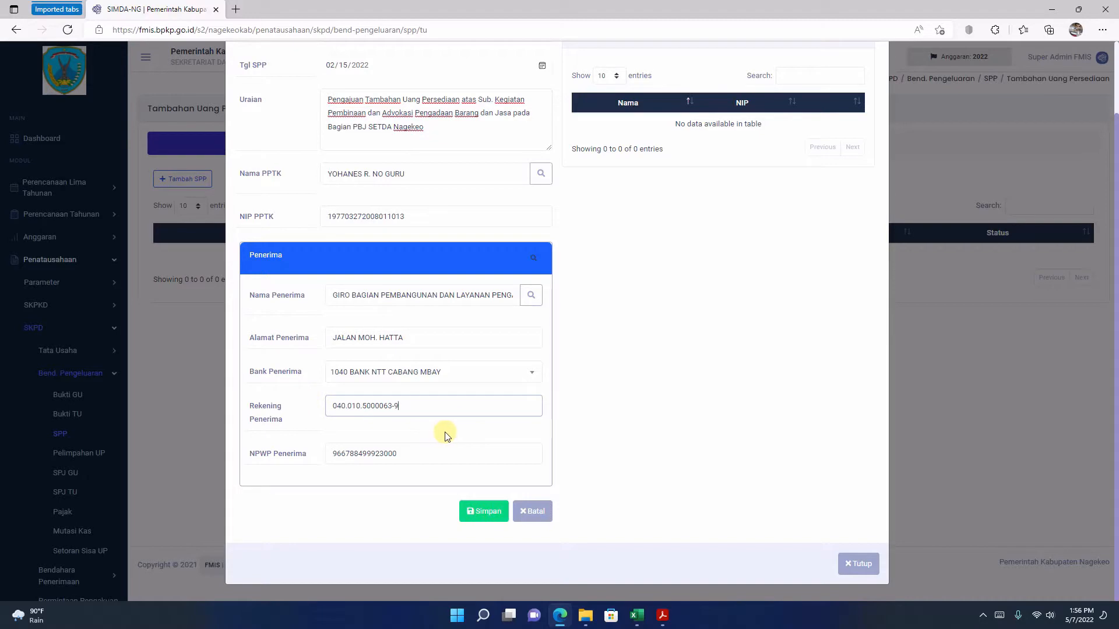
Step: Review the completed Tambah SPP form, save it, and decline the browser's offer to store the form information
scroll(453, 432, "up", 2)
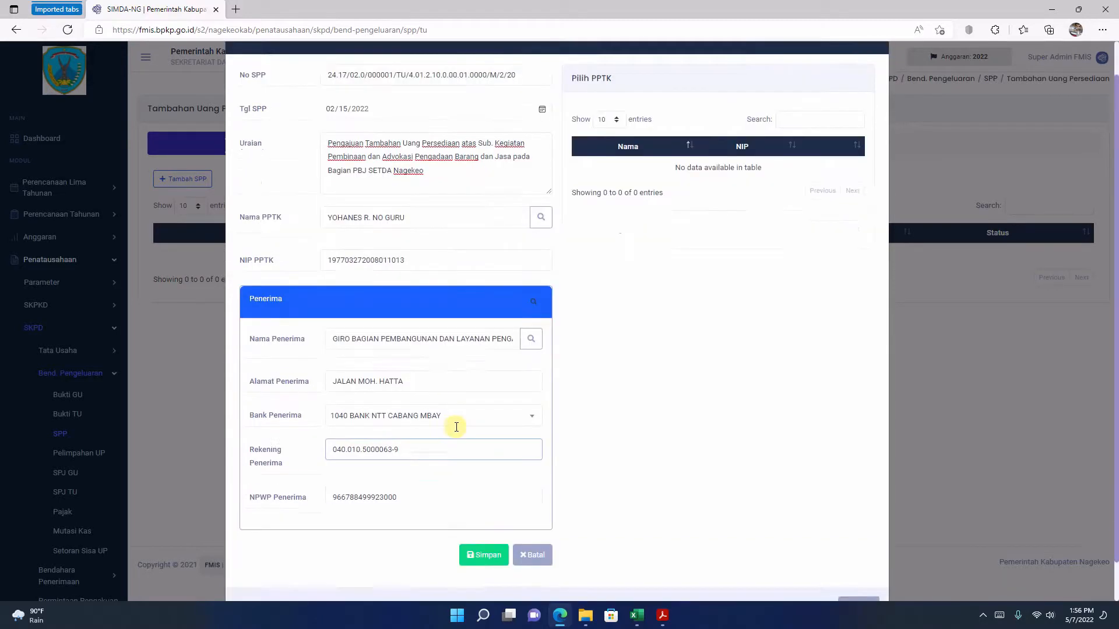
scroll(456, 431, "down", 2)
scroll(458, 432, "up", 2)
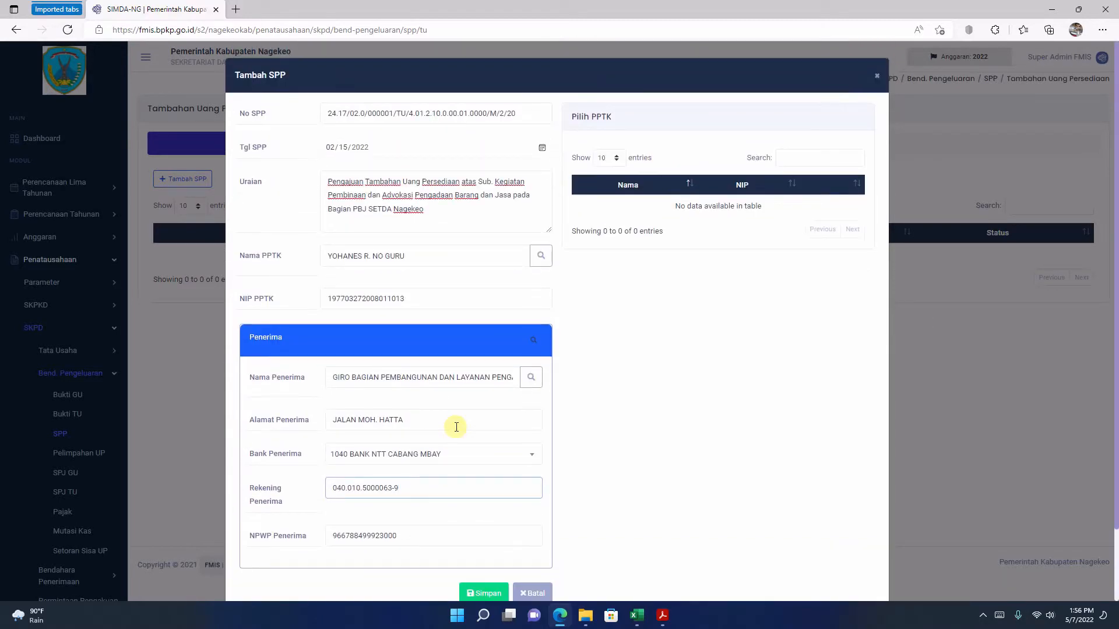
scroll(475, 427, "down", 2)
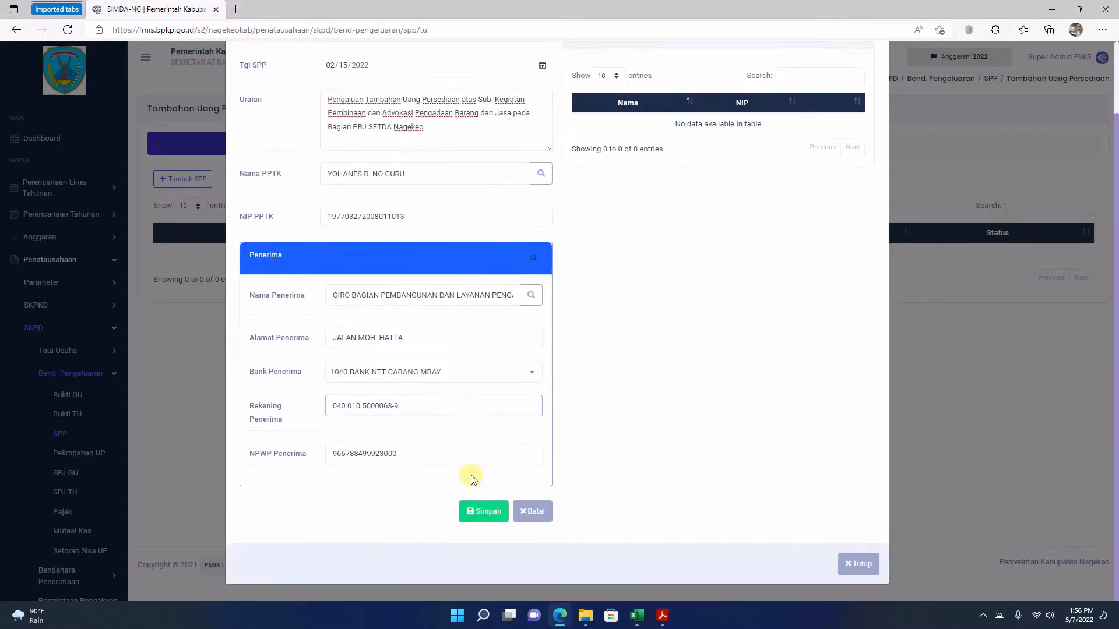
left_click(475, 517)
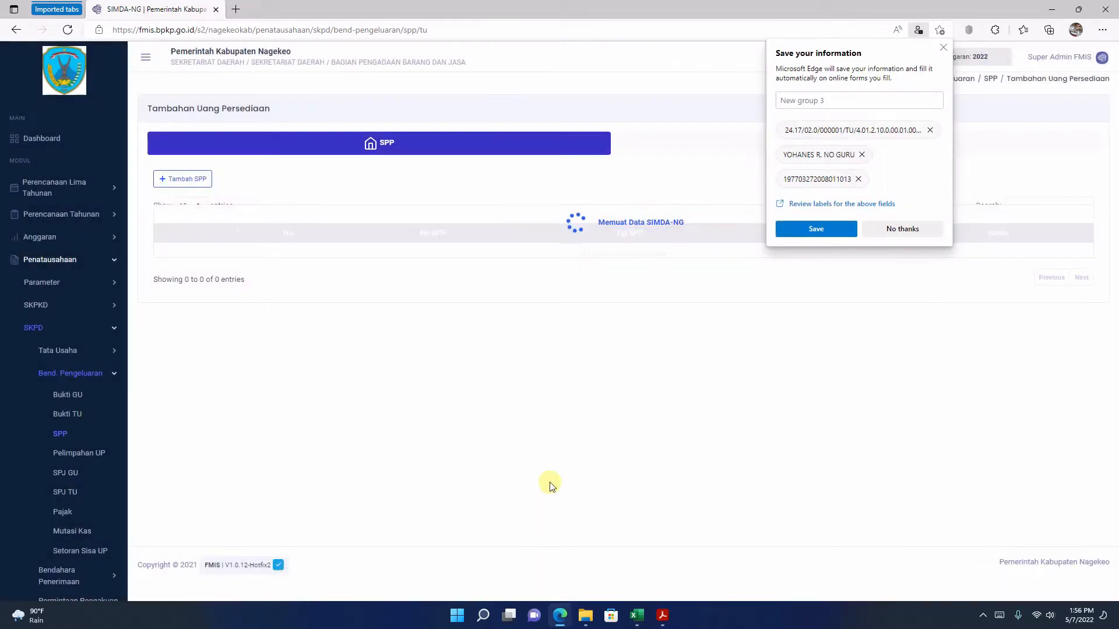
left_click(903, 229)
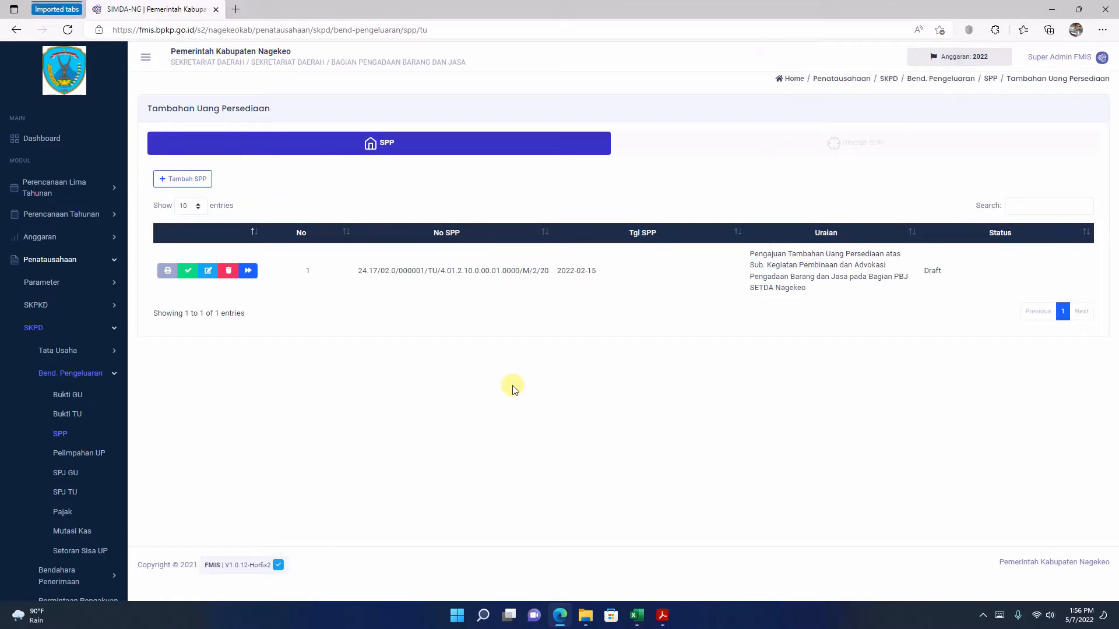
Step: Open the details of the new draft SPP, start adding a Rincian entry, and open its Aktivitas lookup
left_click(249, 271)
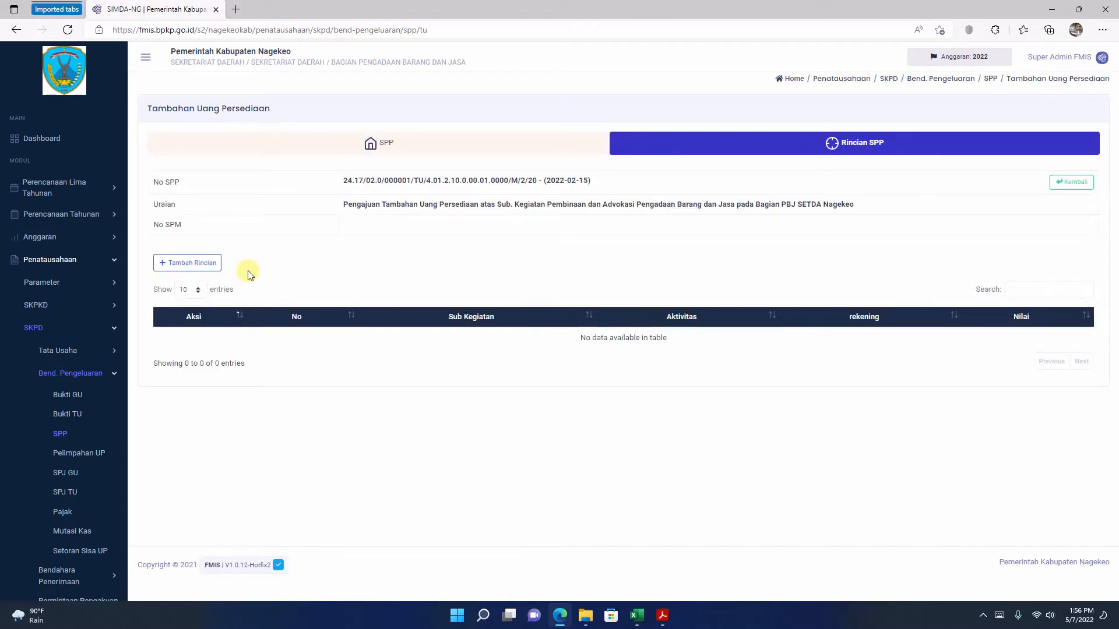
left_click(194, 263)
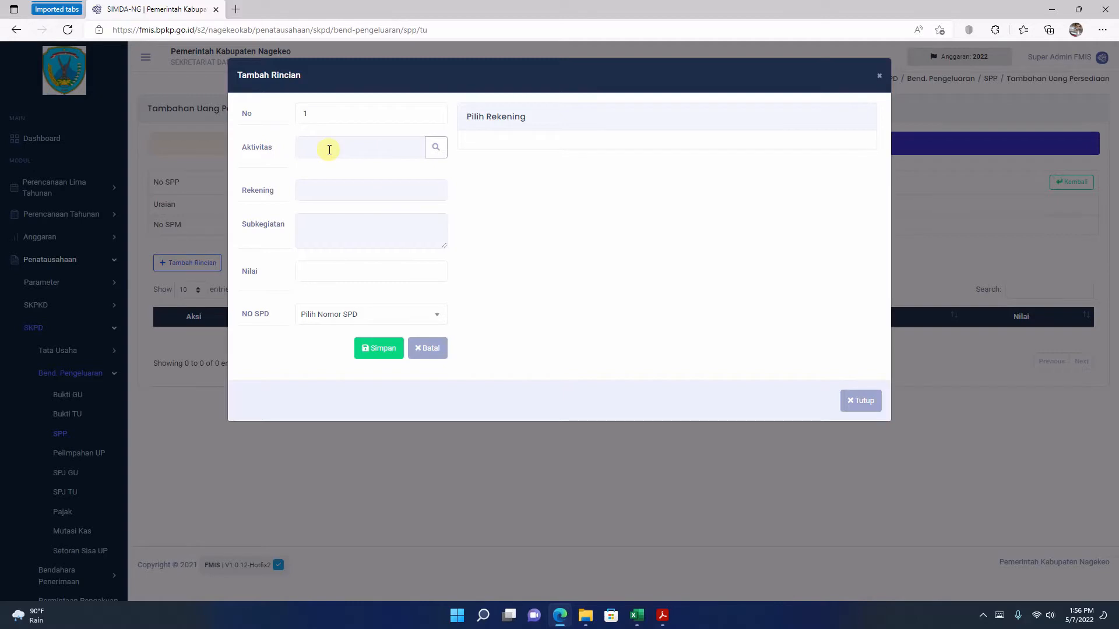
left_click(437, 153)
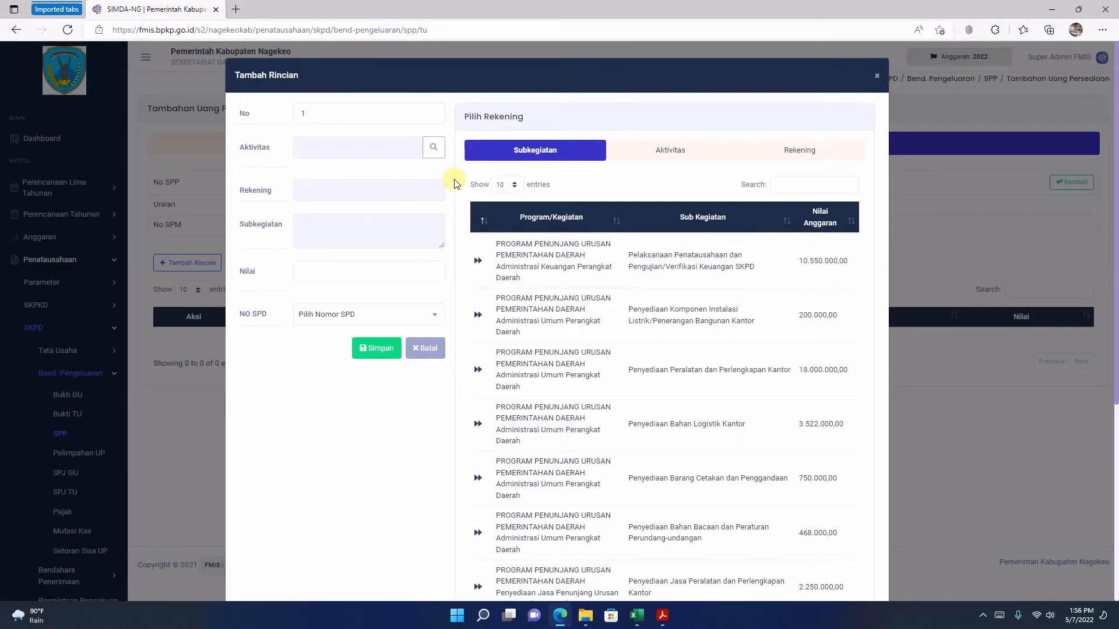
Step: Check the Rincian Rencana Penggunaan in Acrobat Reader, and in FMIS search "advokasi" and choose the Pembinaan dan Advokasi Pengadaan Barang dan Jasa subkegiatan and aktivitas
left_click(664, 618)
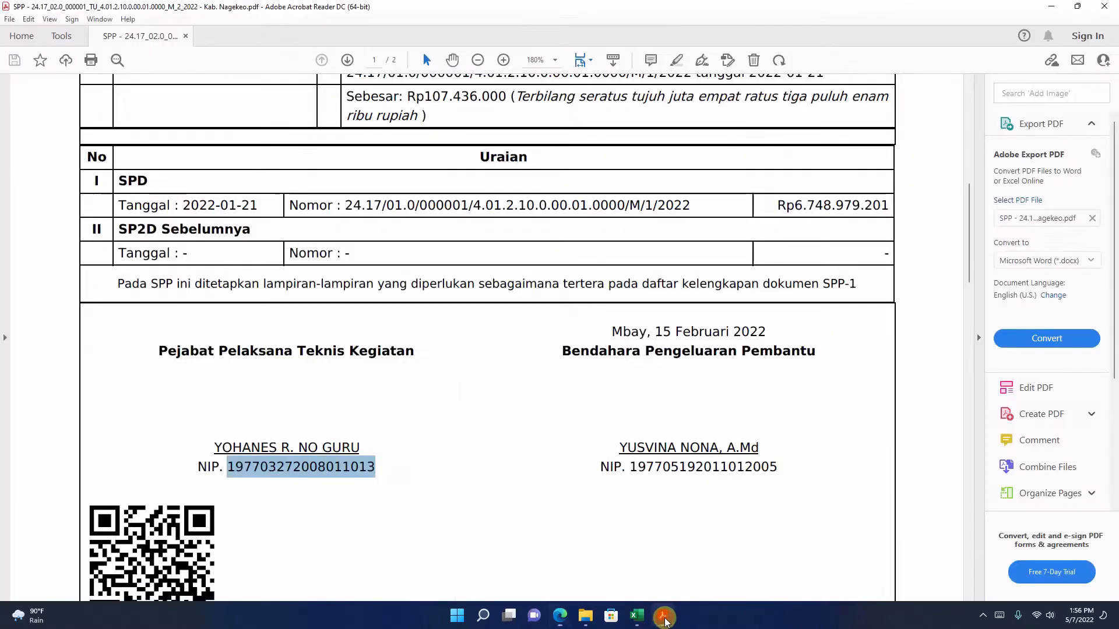
scroll(619, 407, "up", 5)
scroll(619, 405, "down", 1)
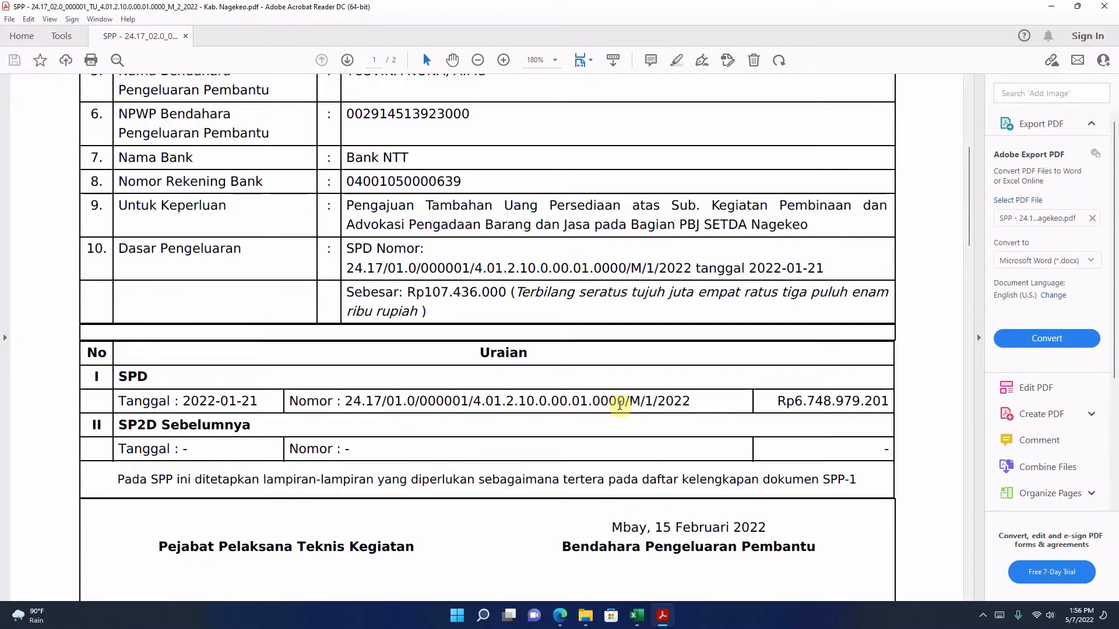
scroll(619, 405, "down", 15)
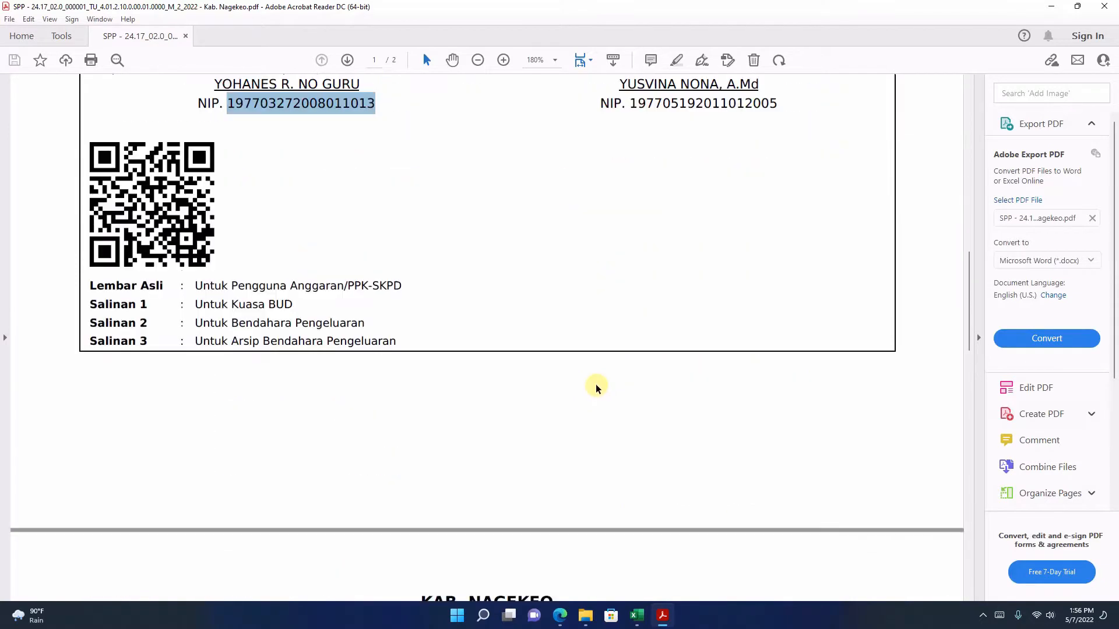
scroll(595, 382, "down", 3)
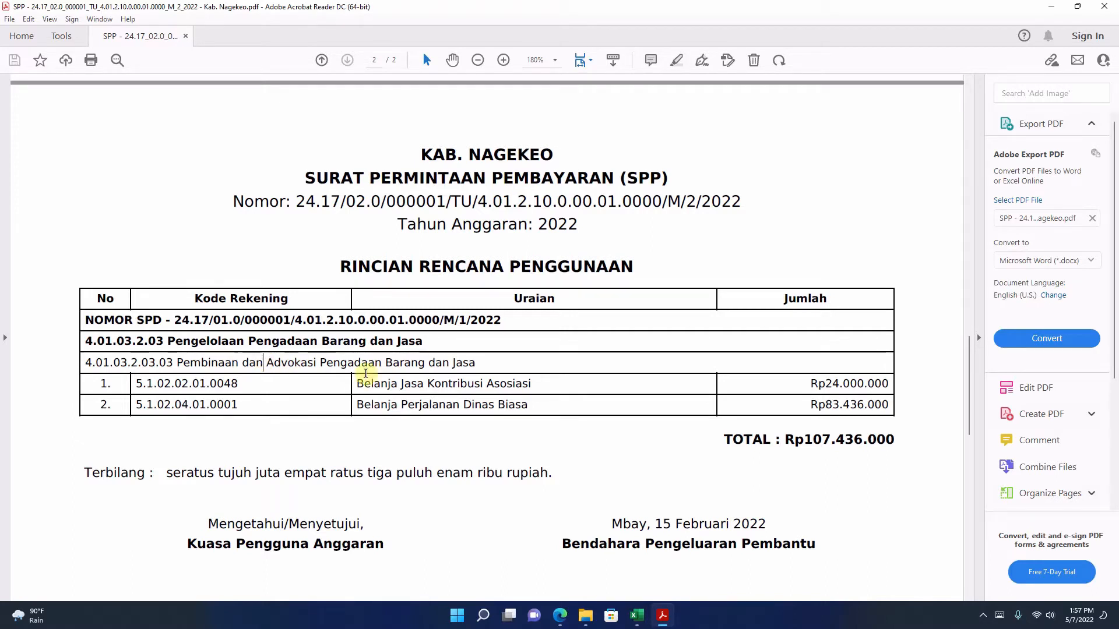
left_click(559, 616)
left_click(789, 181)
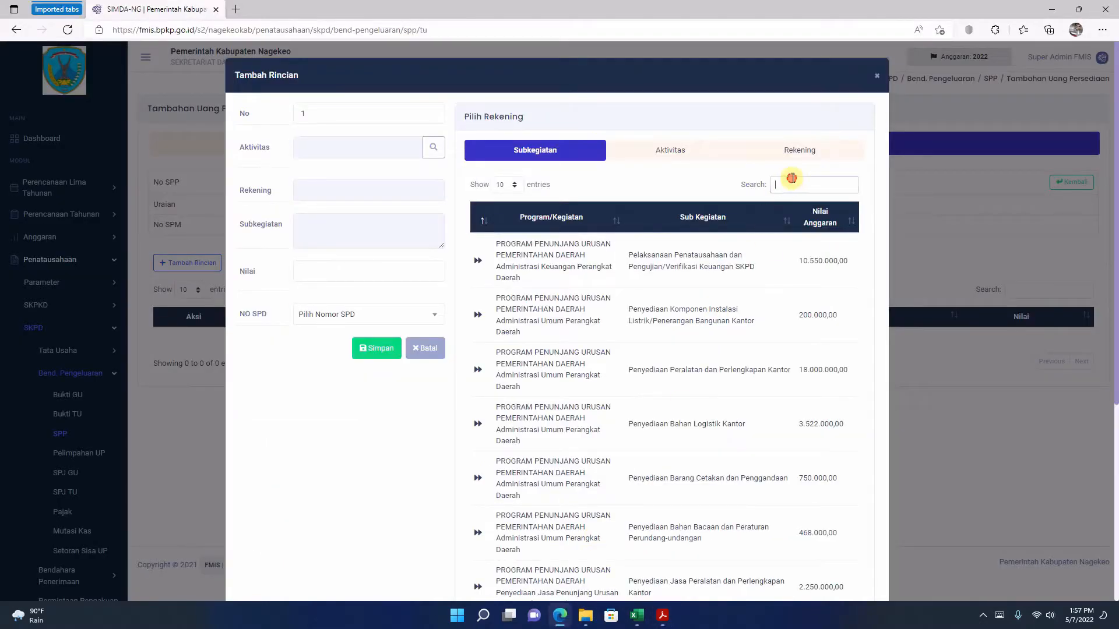
type("advokasi")
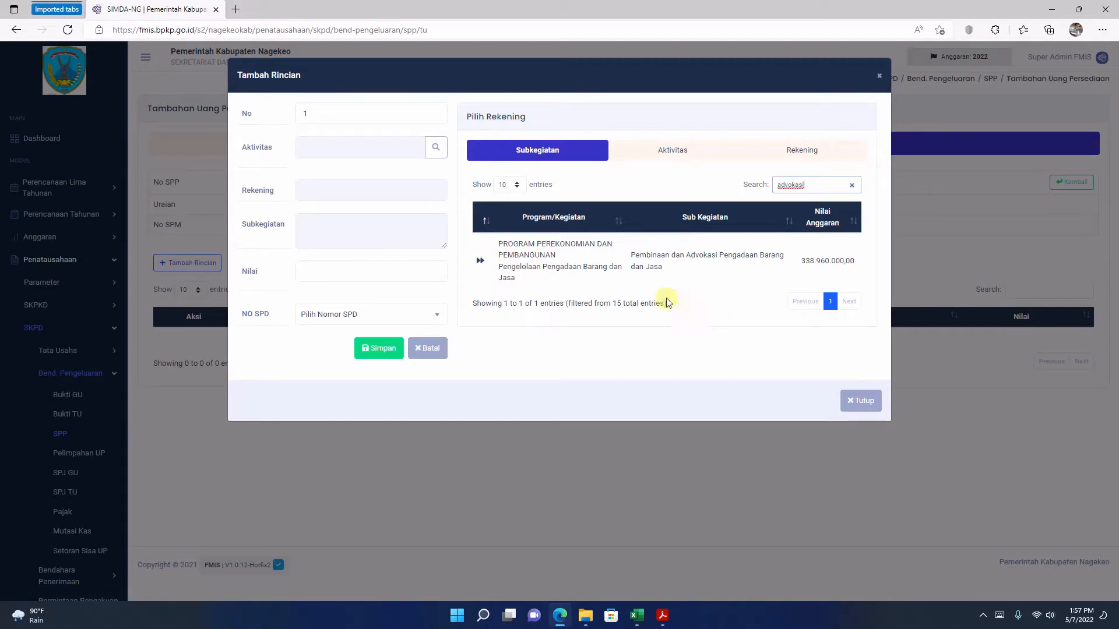
left_click(480, 262)
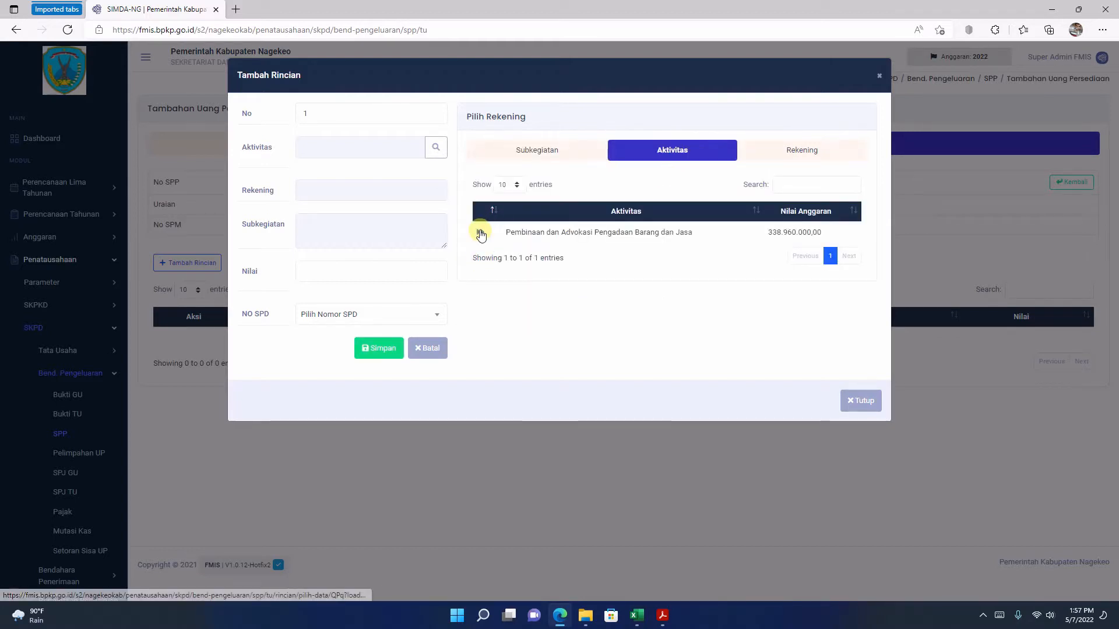
left_click(479, 232)
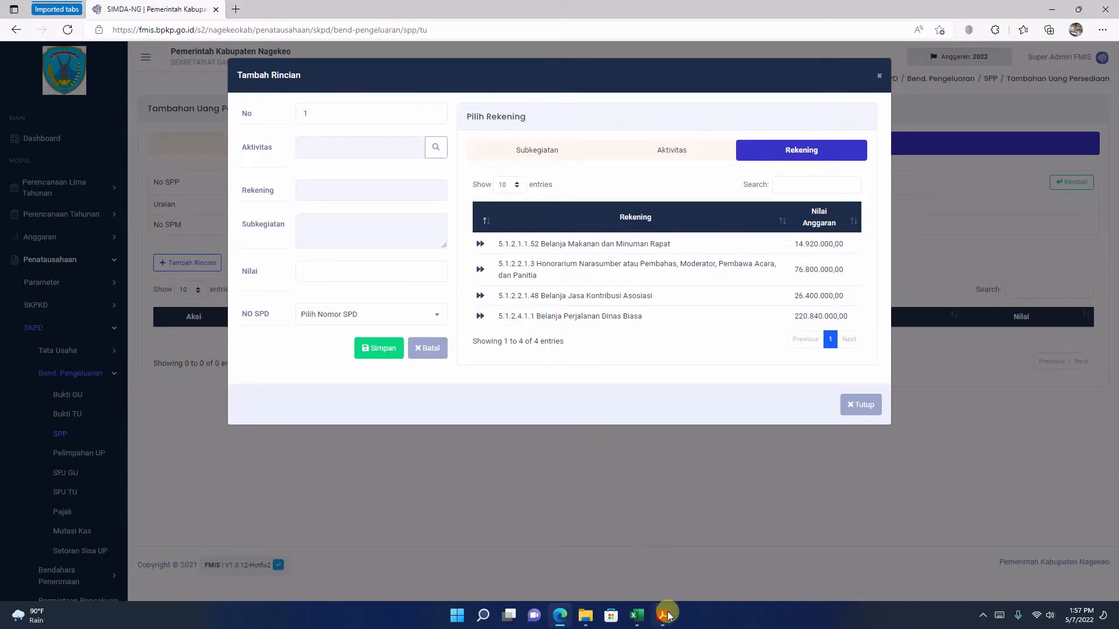
Step: Compare the account list with the Acrobat Reader PDF and choose 5.1.2.2.1.48 Belanja Jasa Kontribusi Asosiasi as the Rekening
mouse_move(664, 617)
left_click(662, 617)
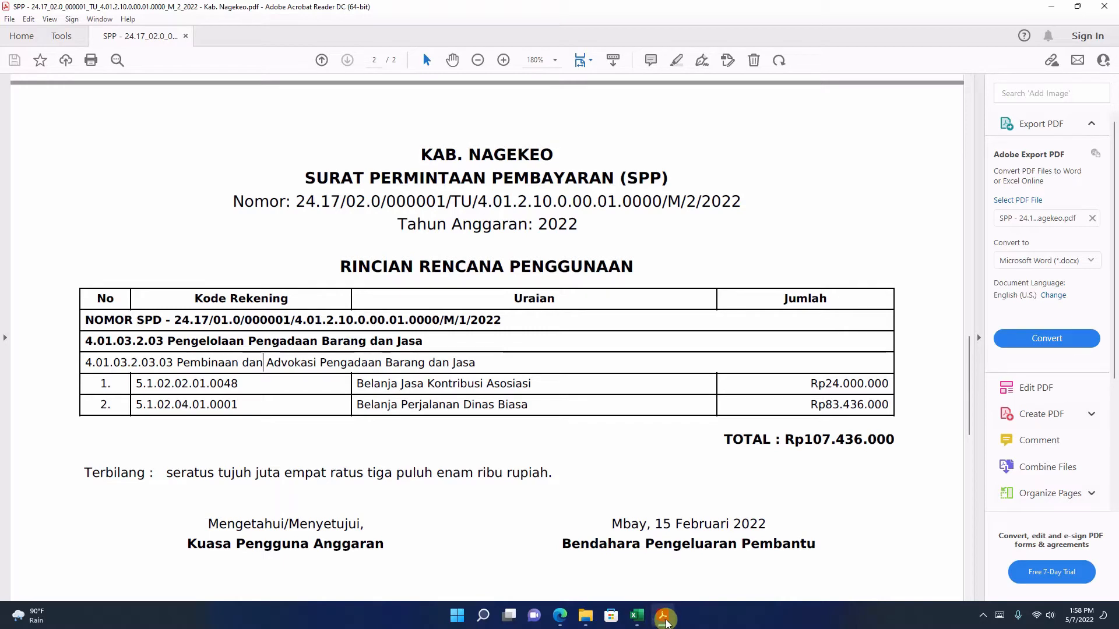
left_click(664, 618)
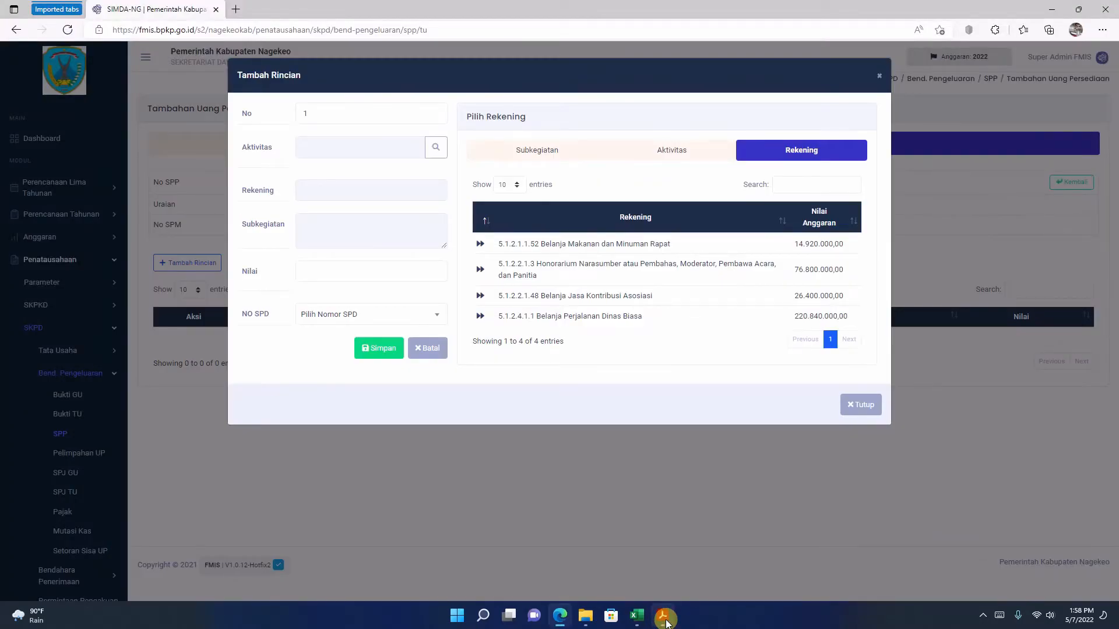
left_click(664, 619)
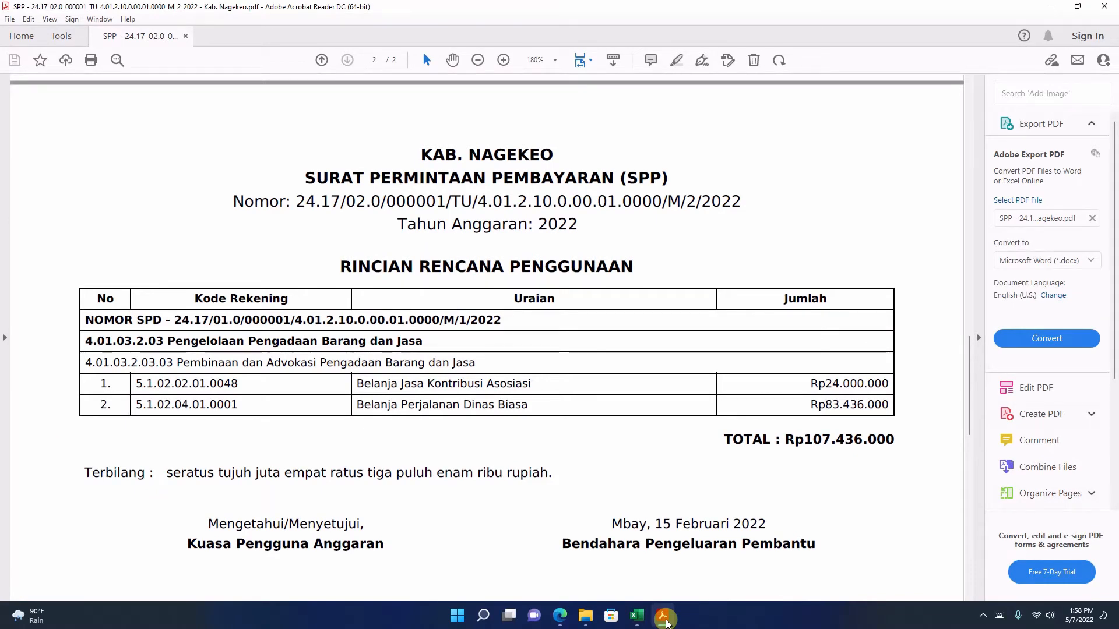
left_click(664, 619)
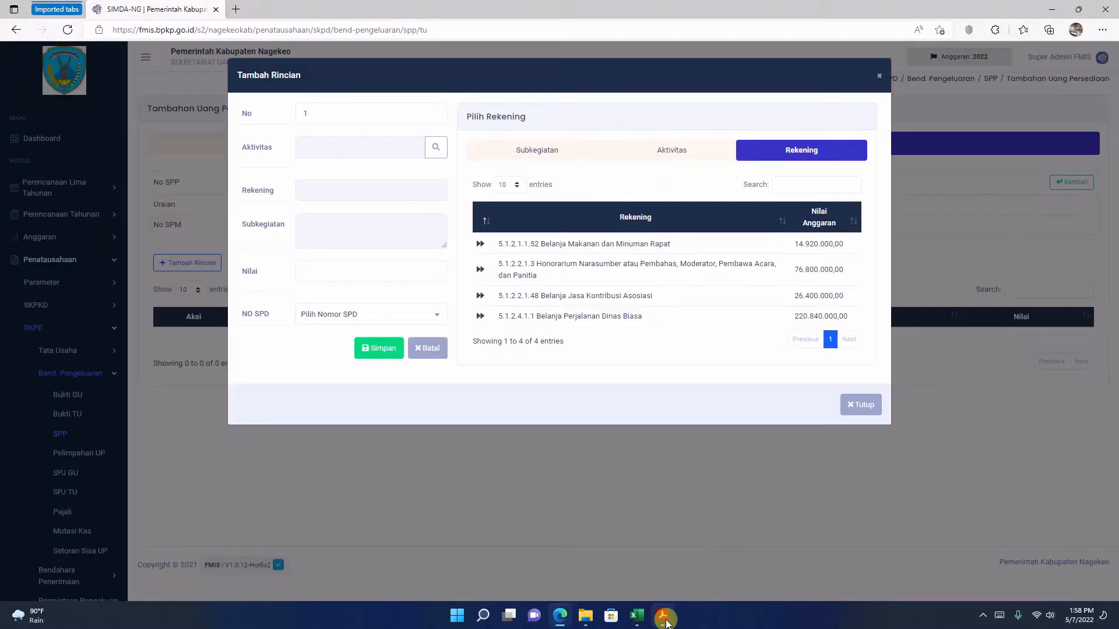
left_click(480, 297)
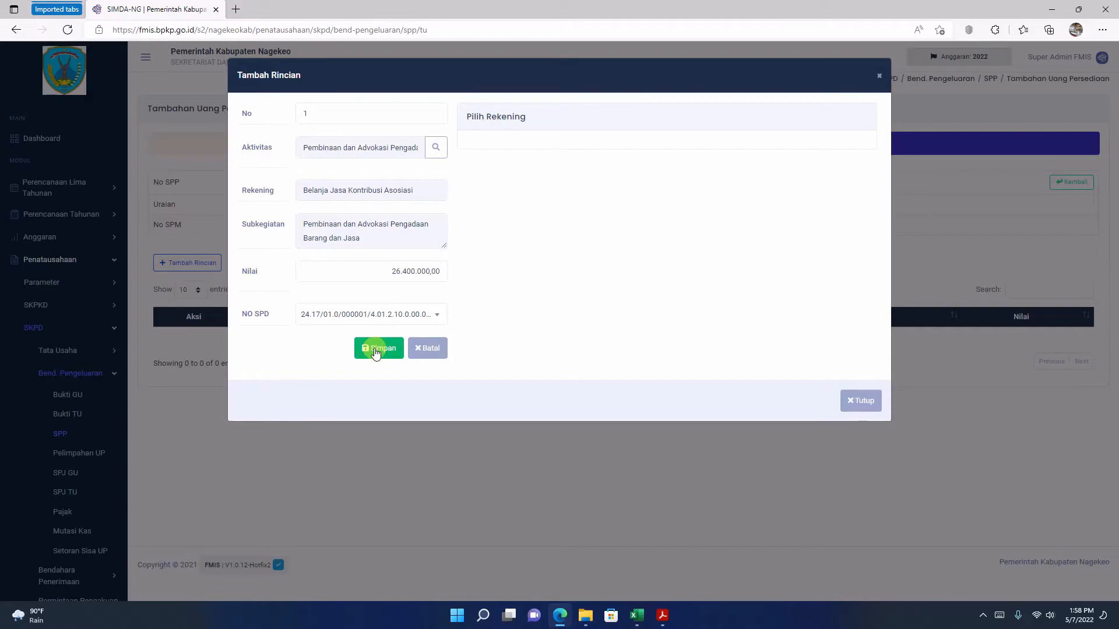
Step: Switch to the SPP PDF in Acrobat Reader and copy the amount 24.000.000 for Belanja Jasa Kontribusi Asosiasi
left_click(663, 615)
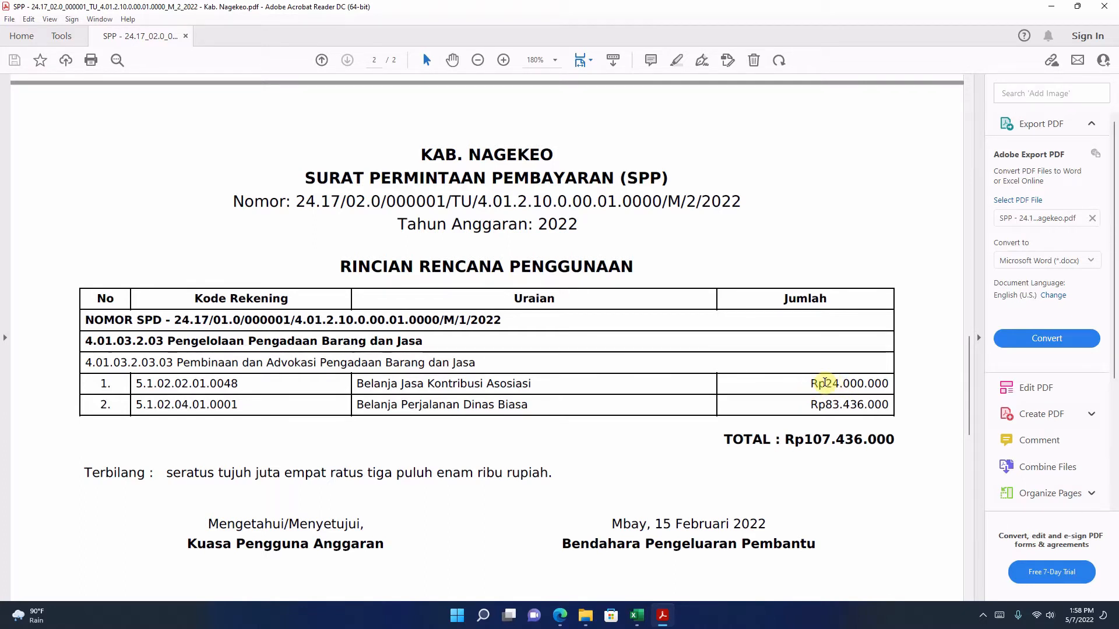
left_click_drag(826, 383, 888, 384)
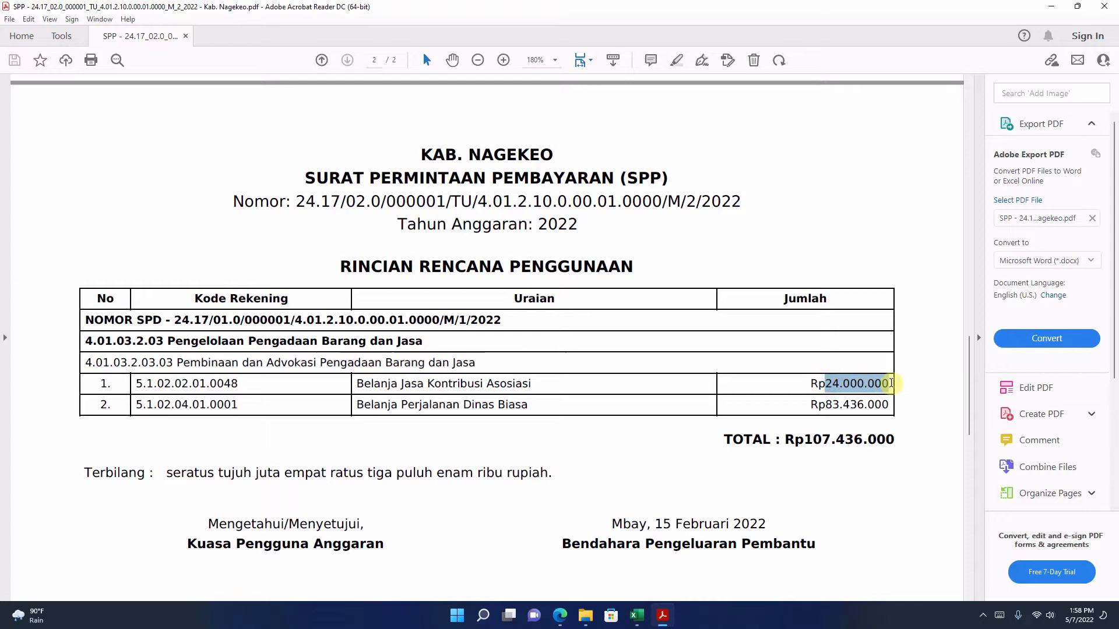
right_click(863, 392)
left_click(886, 402)
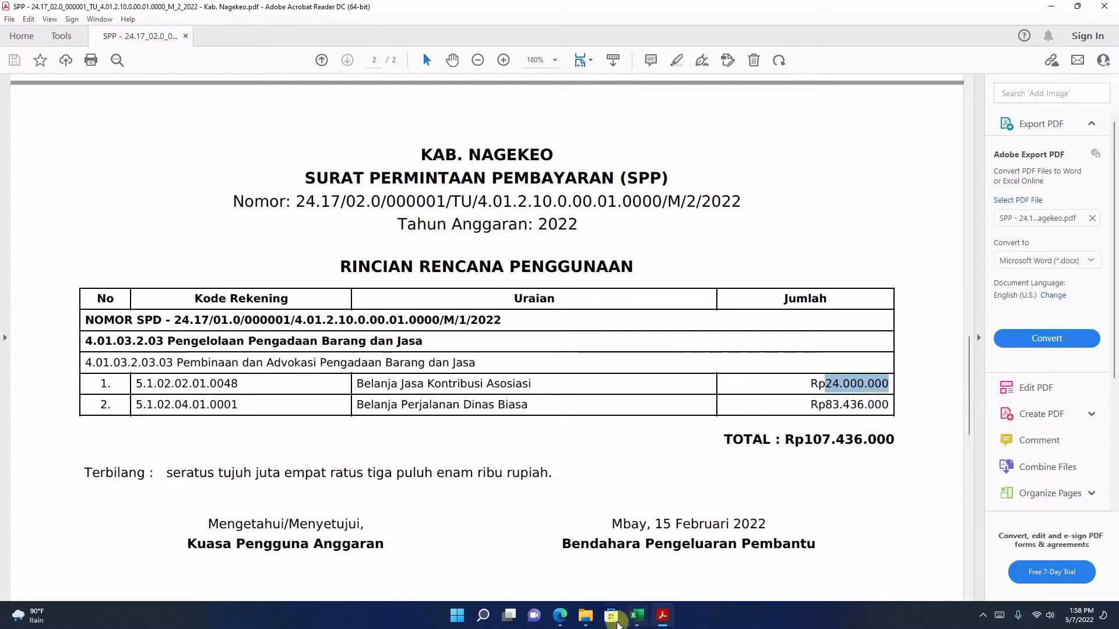
Step: Return to FMIS in Edge, replace Nilai with the copied 24.000.000, and save the Rincian entry
left_click(560, 616)
left_click(371, 270)
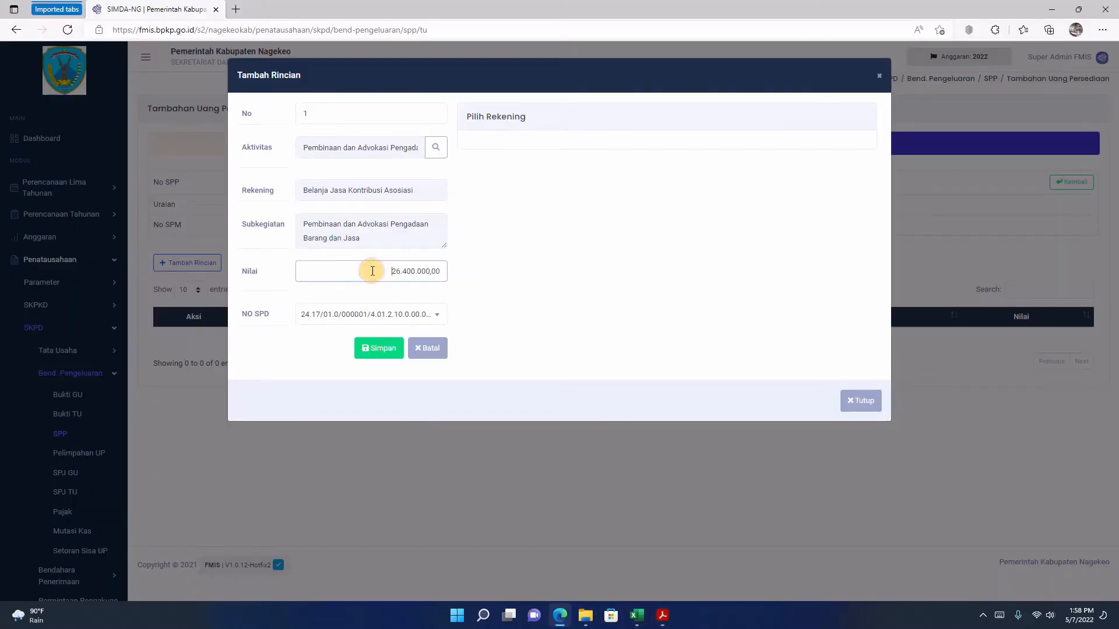
left_click_drag(371, 271, 581, 271)
right_click(431, 274)
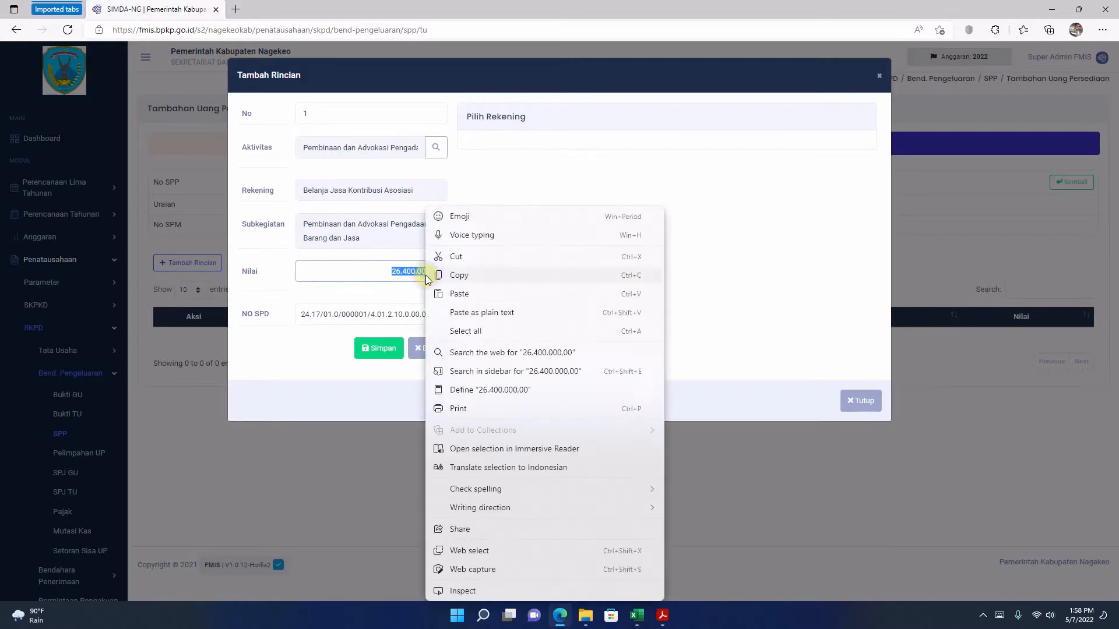
left_click(463, 295)
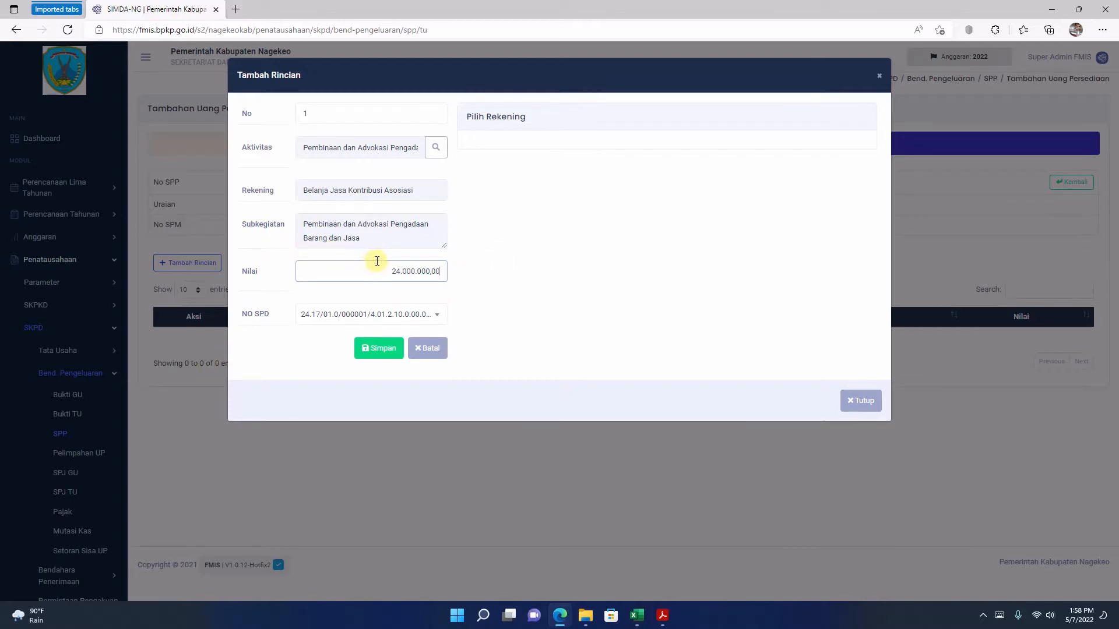
left_click(383, 350)
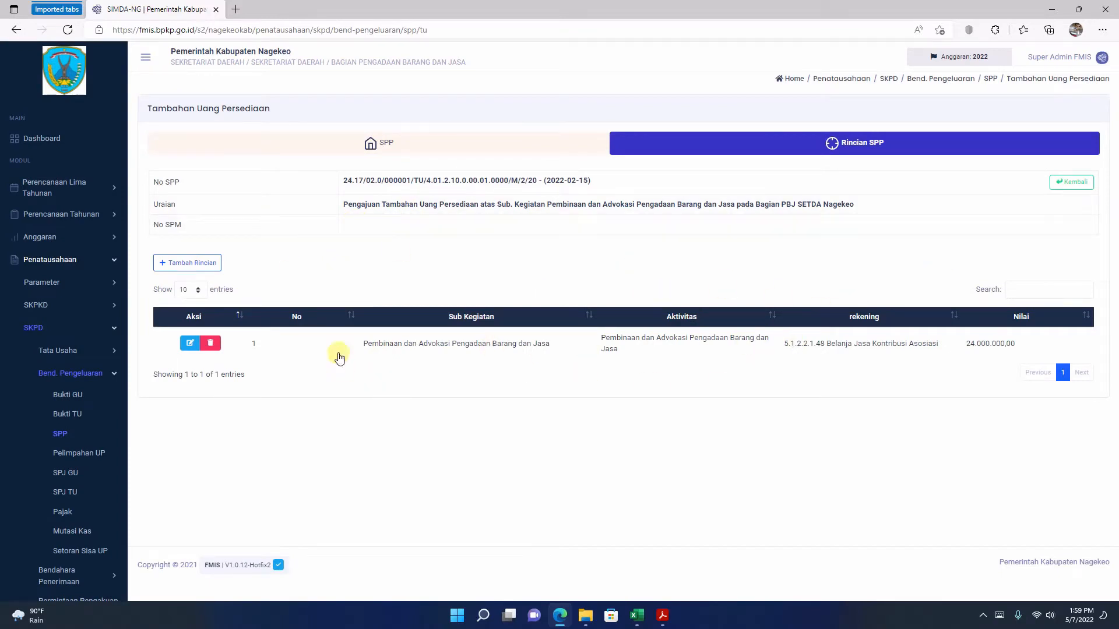
Step: Add a second Rincian entry for the Pembinaan dan Advokasi aktivitas and choose 5.1.2.4.1.1 Belanja Perjalanan Dinas Biasa as the Rekening
left_click(197, 264)
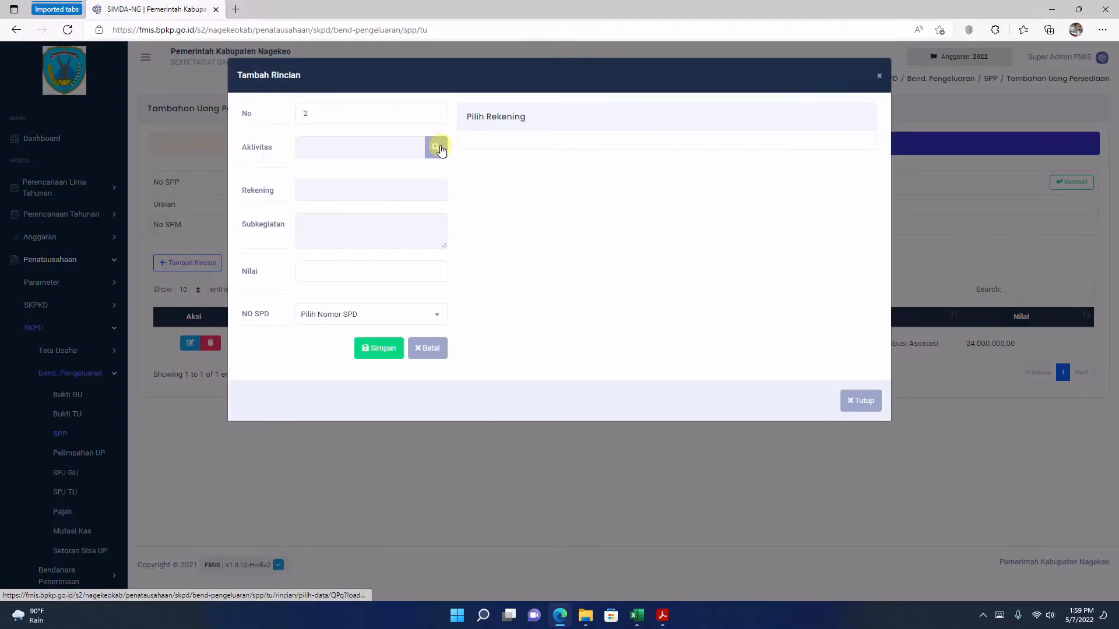
left_click(441, 150)
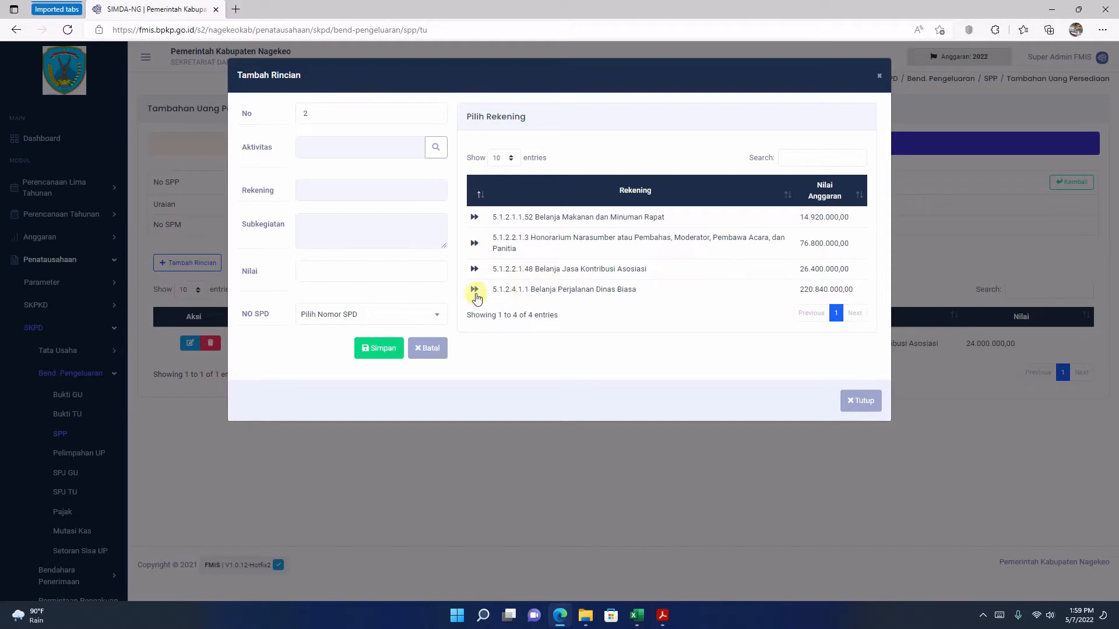
left_click(475, 290)
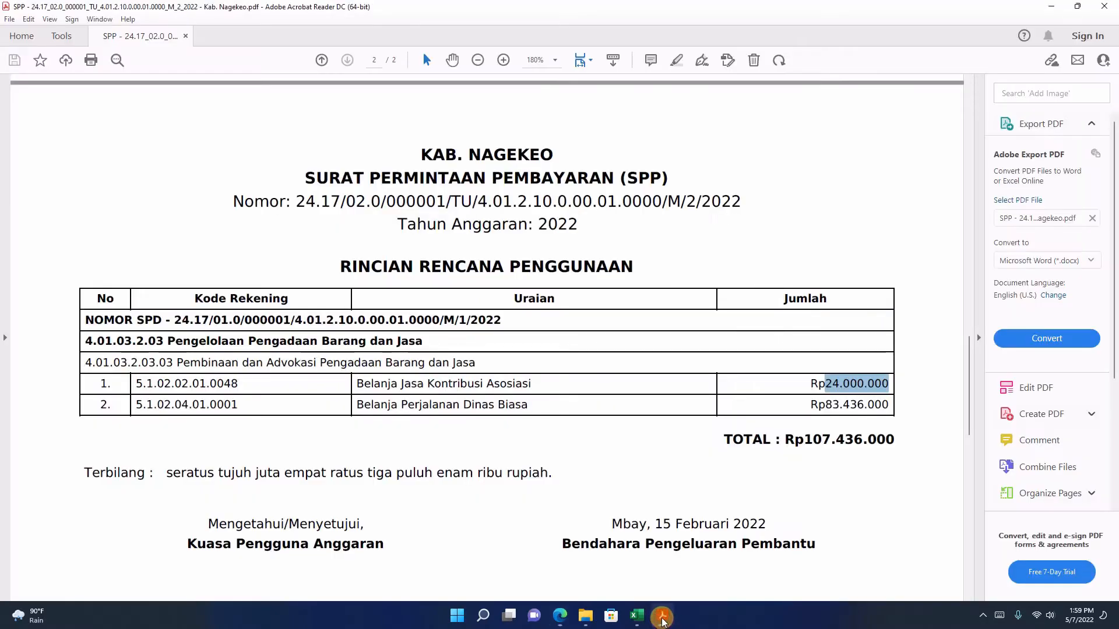
Step: Switch to the SPP PDF in Acrobat Reader and copy the amount 83.436.000 for Belanja Perjalanan Dinas Biasa
left_click(662, 615)
left_click(829, 405)
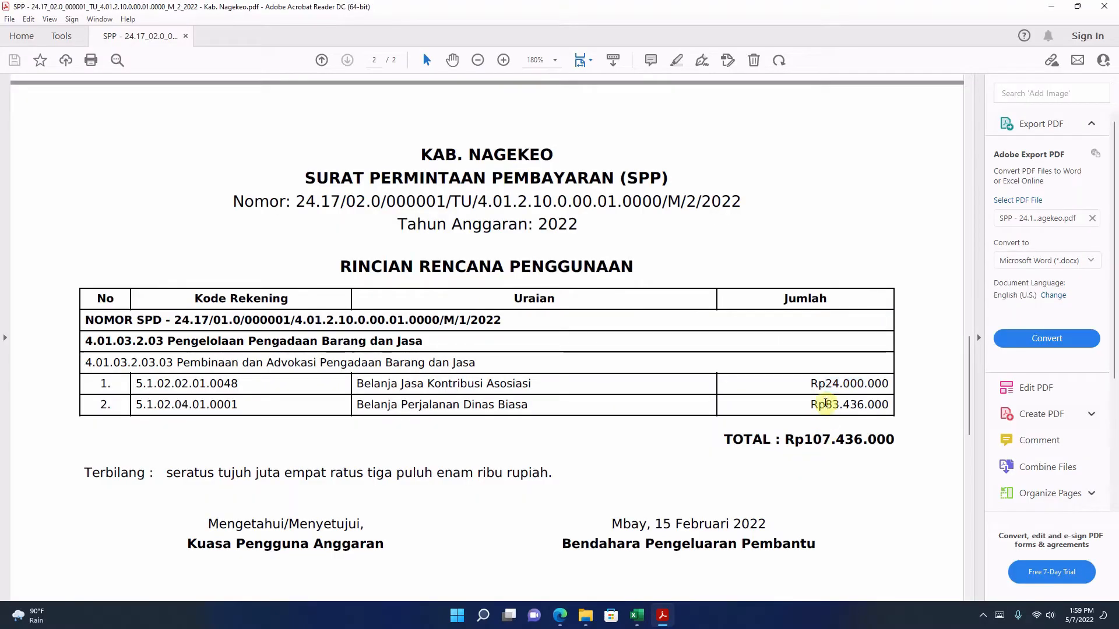
left_click_drag(829, 404, 888, 405)
left_click(825, 405)
right_click(863, 408)
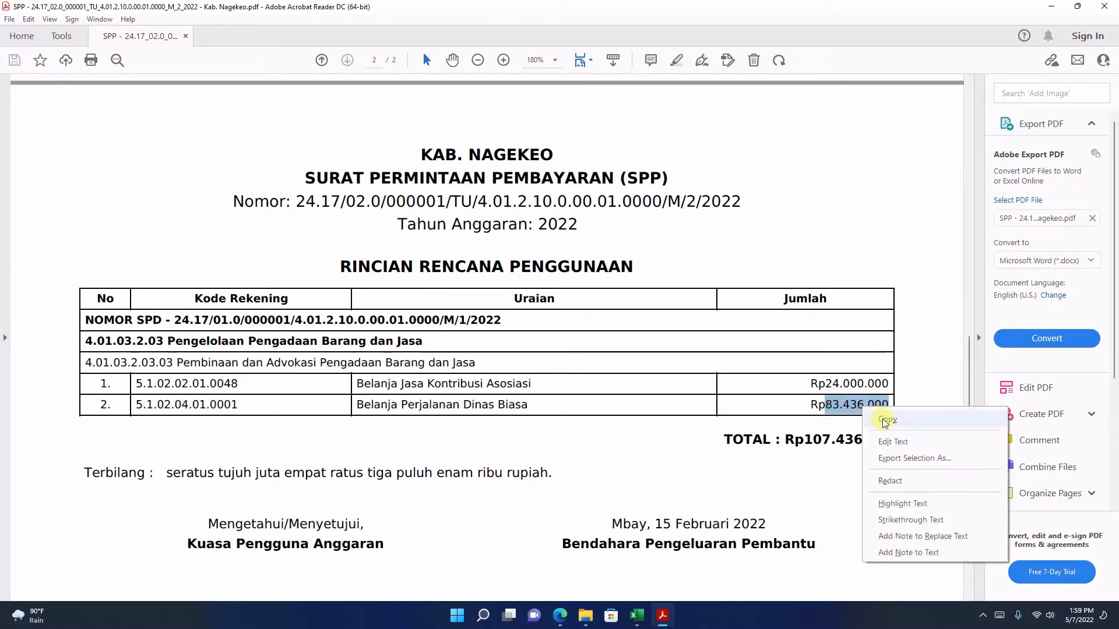
left_click(888, 419)
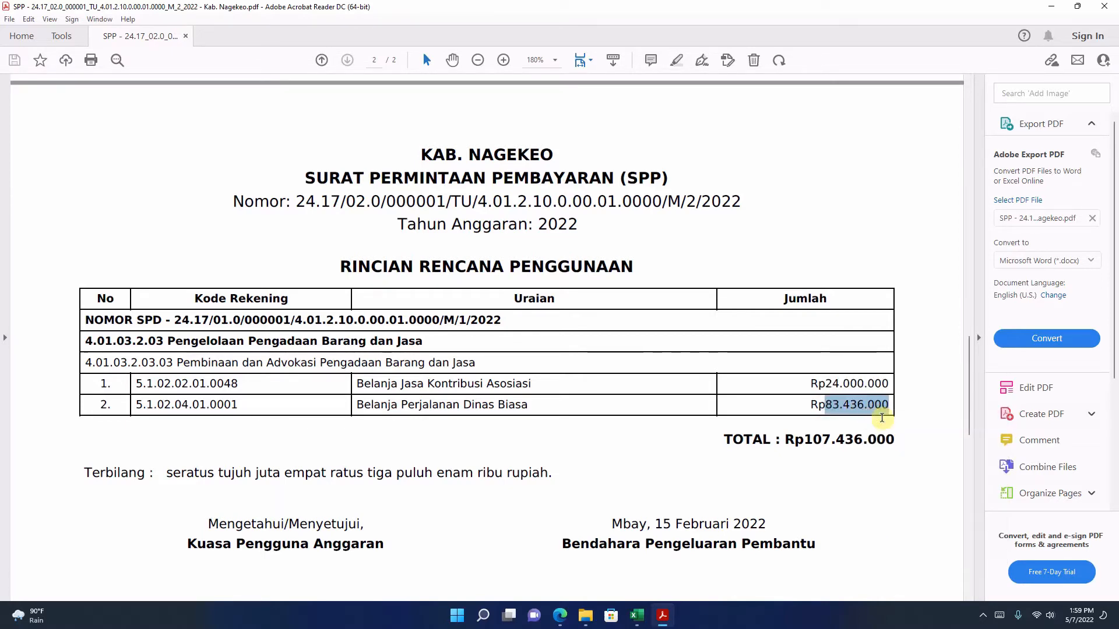
Step: Return to FMIS in Edge, replace Nilai with the copied 83.436.000, and save the second Rincian entry
left_click(565, 620)
double_click(375, 278)
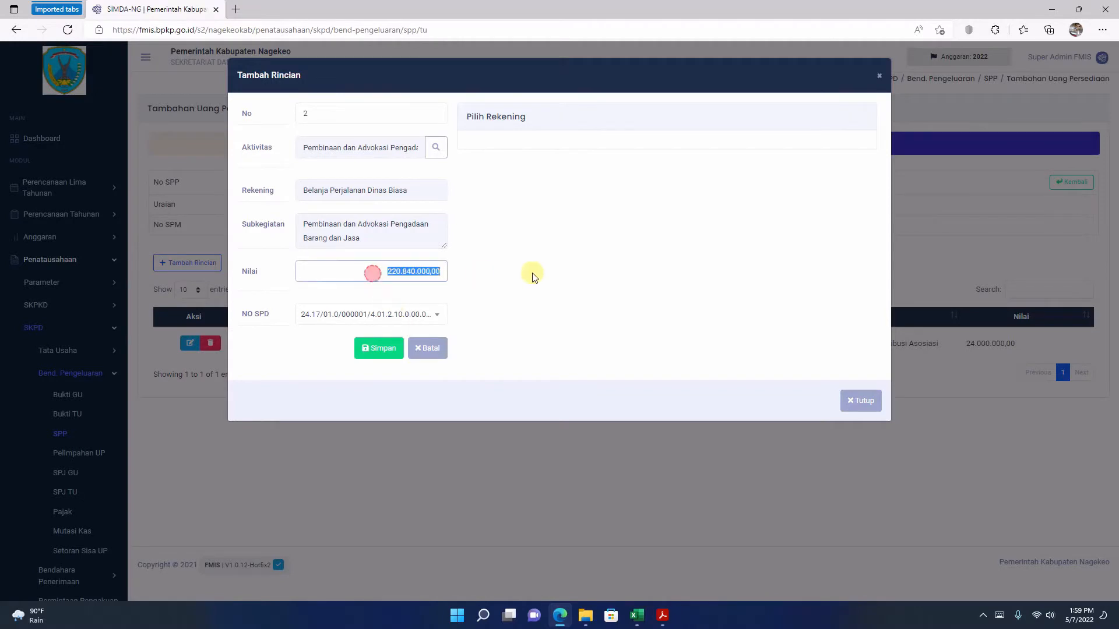
right_click(422, 267)
left_click(468, 309)
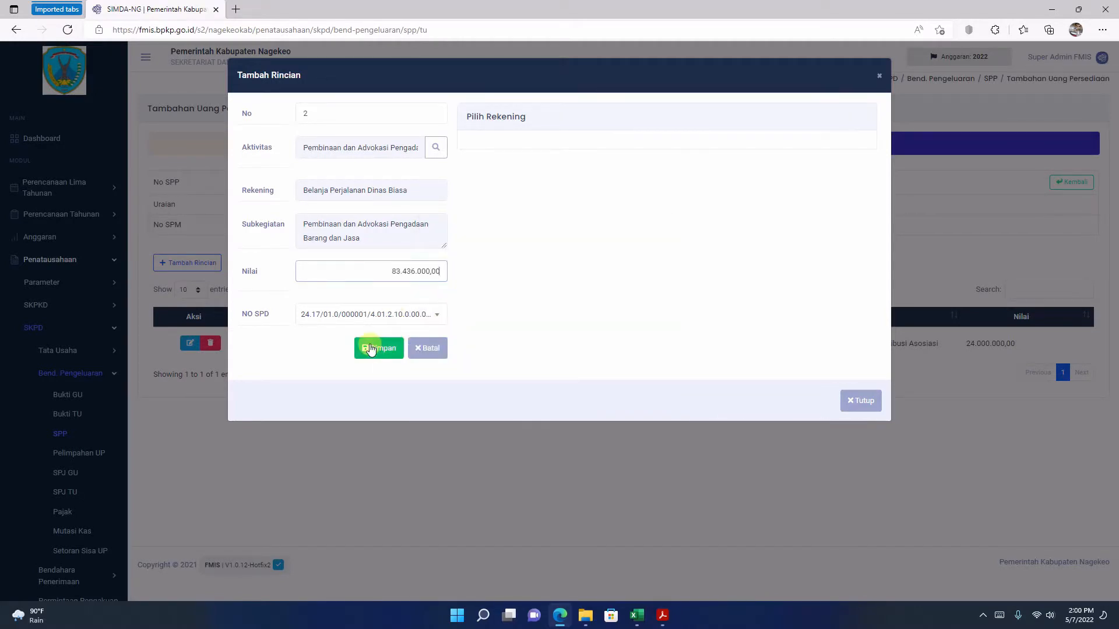
left_click(372, 348)
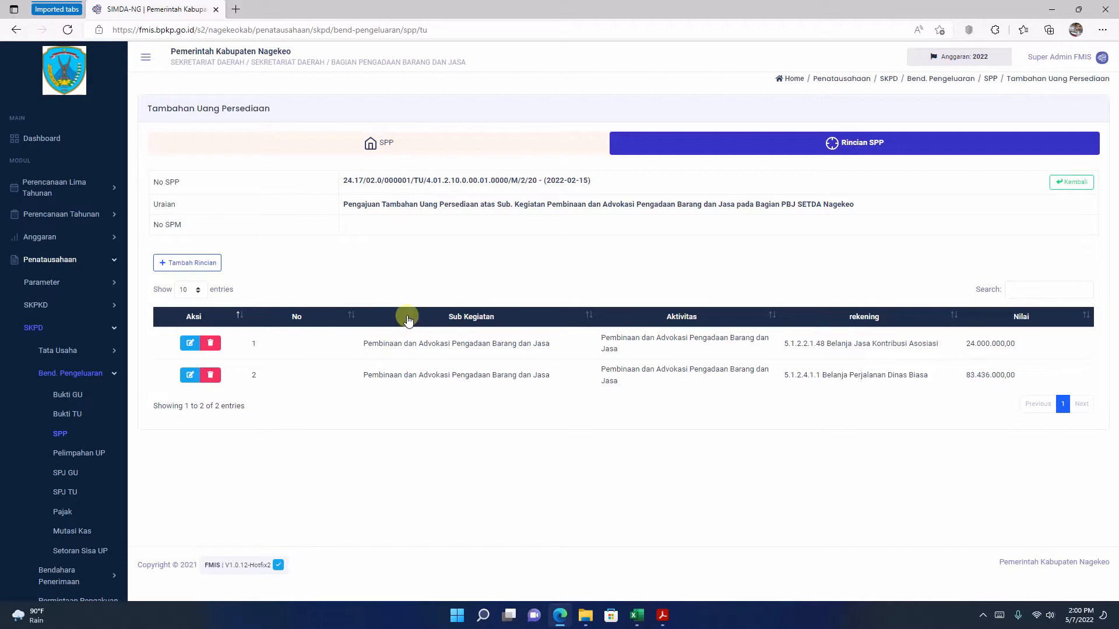
Step: Go back to the SPP list and open the draft SPP-TU's printout in a maximized window
left_click(457, 145)
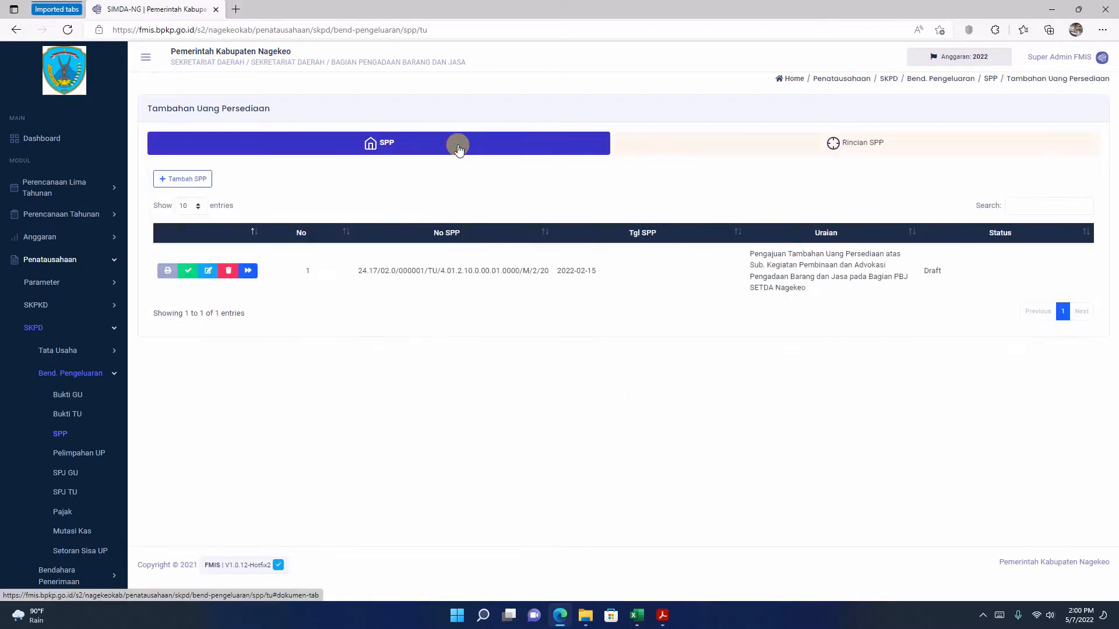
left_click(168, 272)
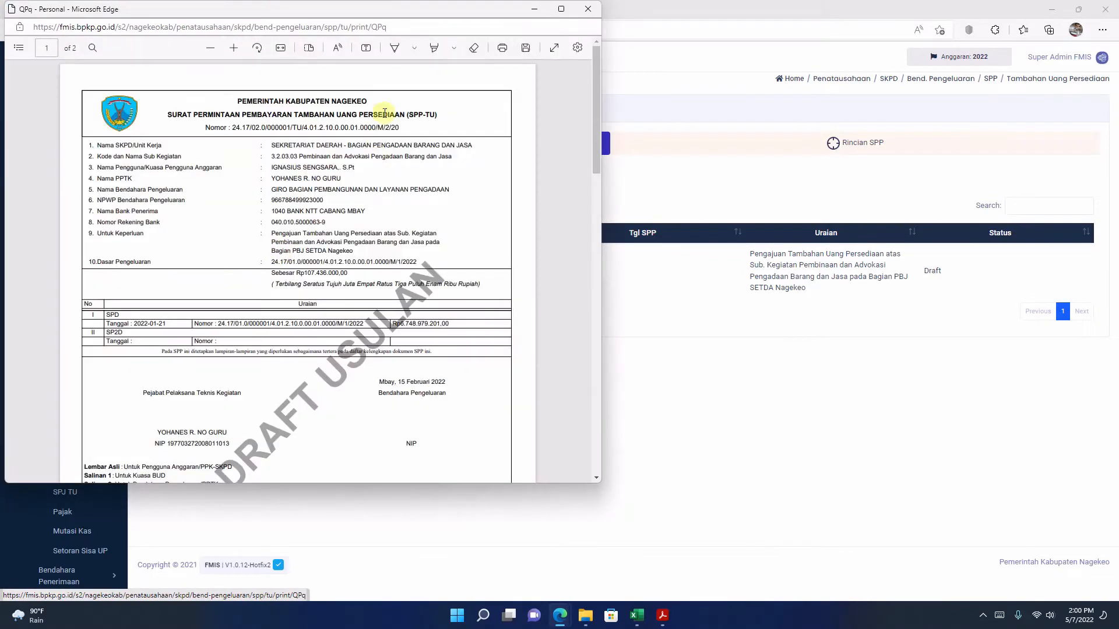
left_click(563, 12)
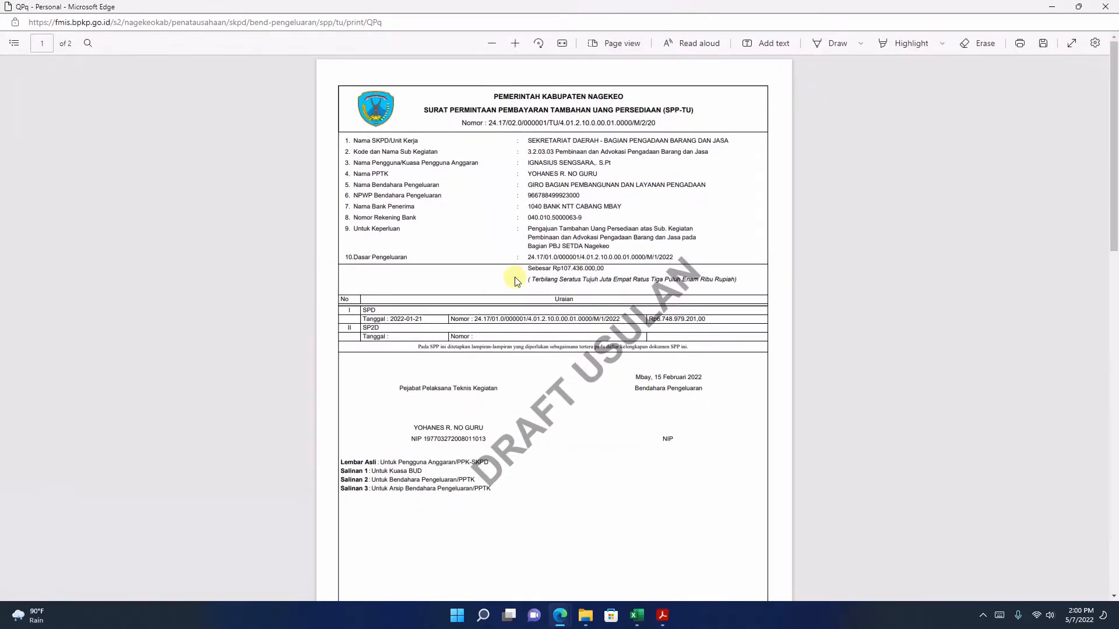
Step: Examine both pages of the draft SPP-TU printout, checking the Untuk Keperluan text and the account row under Rincian Rencana Pengguna
scroll(515, 281, "down", 10)
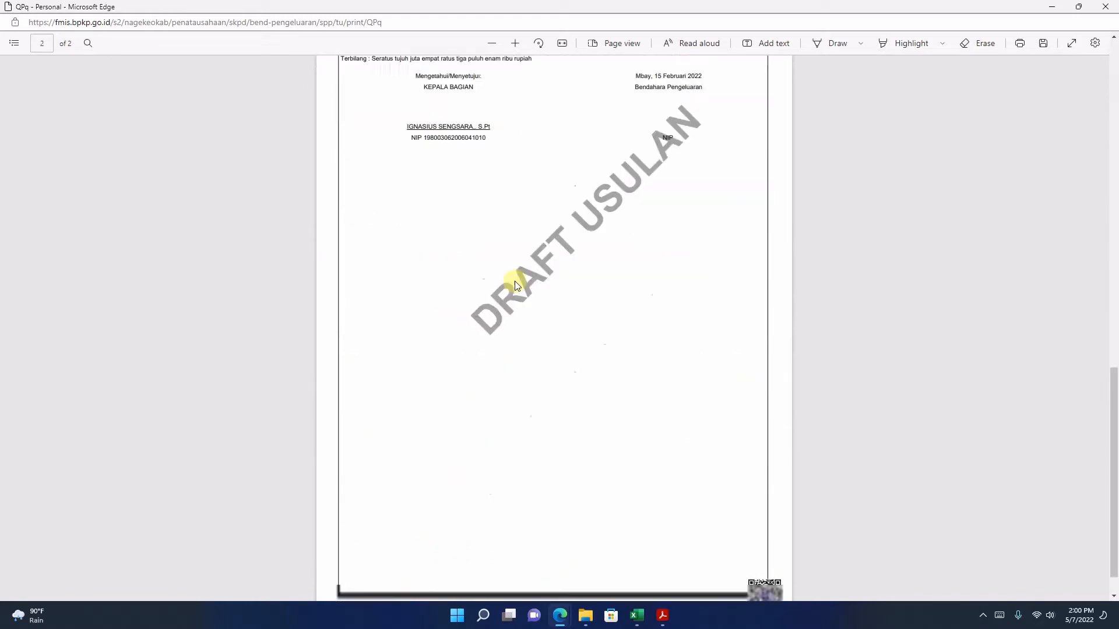
scroll(515, 283, "up", 5)
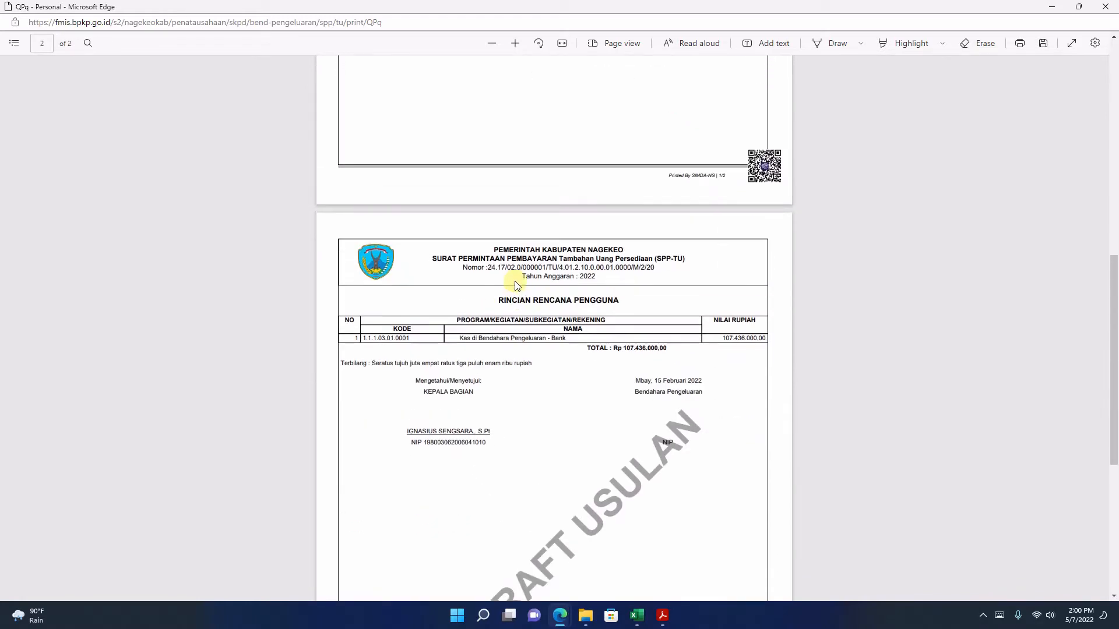
scroll(516, 286, "up", 10)
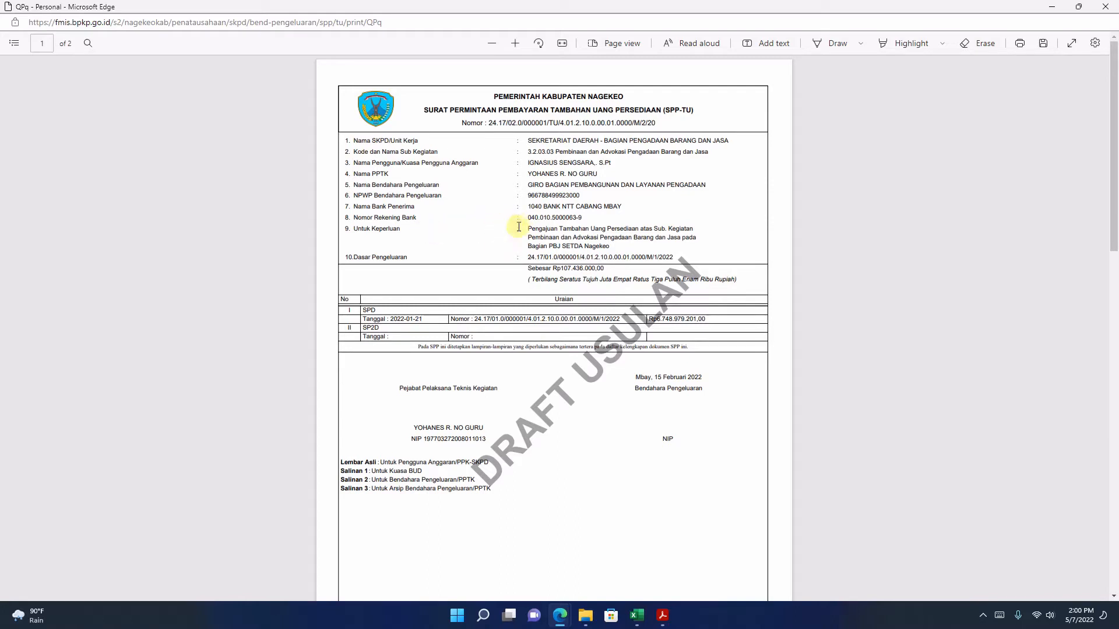
left_click_drag(527, 228, 653, 248)
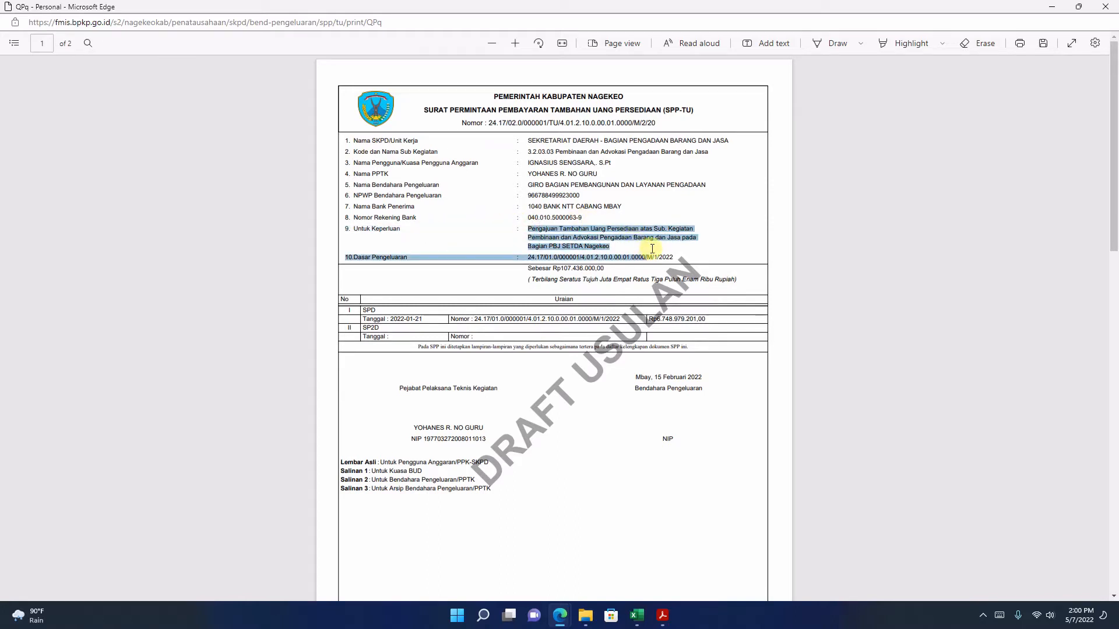
left_click(548, 288)
scroll(547, 288, "down", 10)
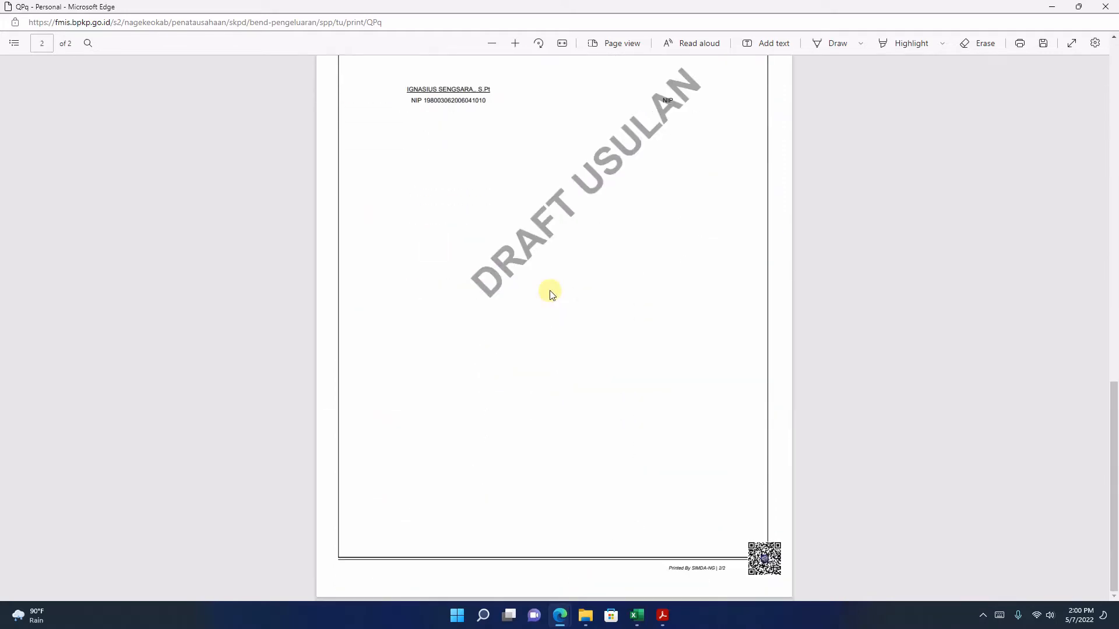
scroll(550, 292, "up", 7)
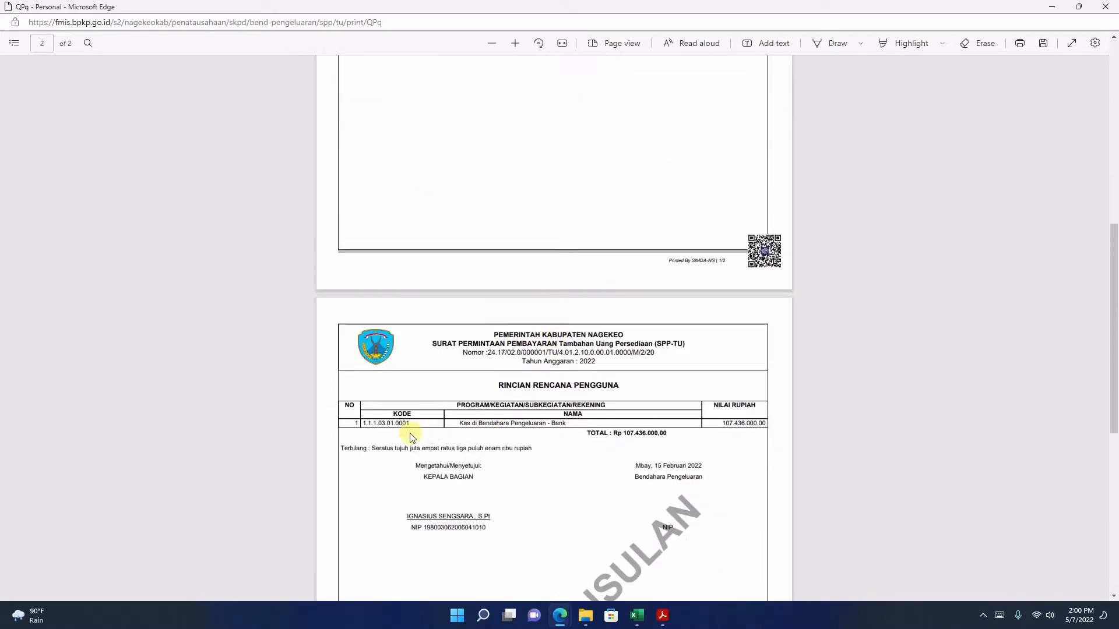
left_click_drag(365, 424, 570, 423)
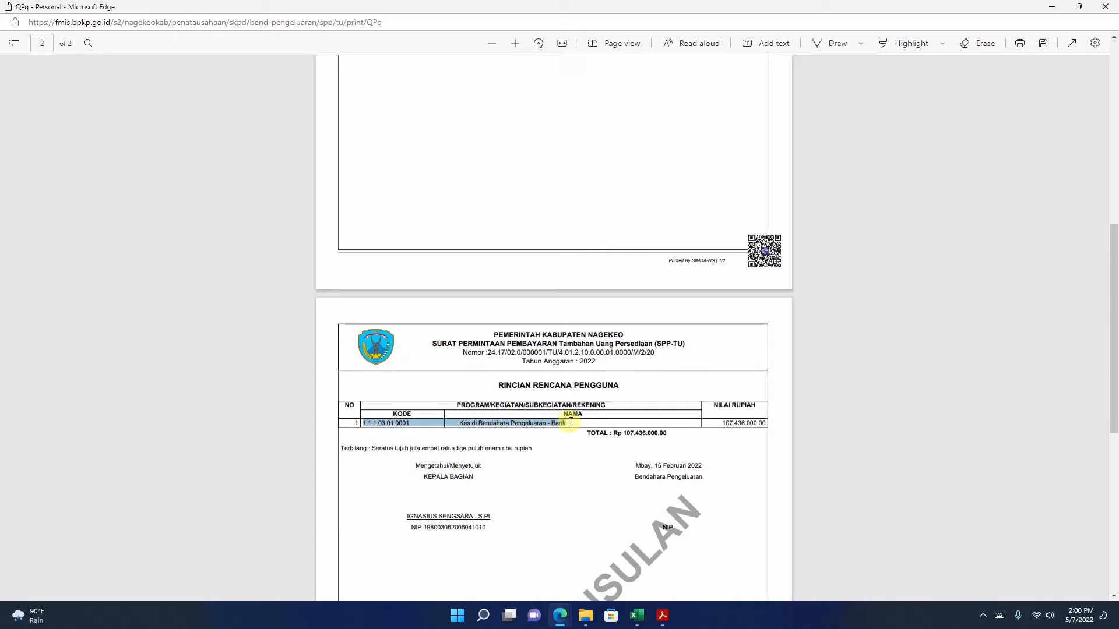
left_click(518, 422)
scroll(519, 422, "up", 7)
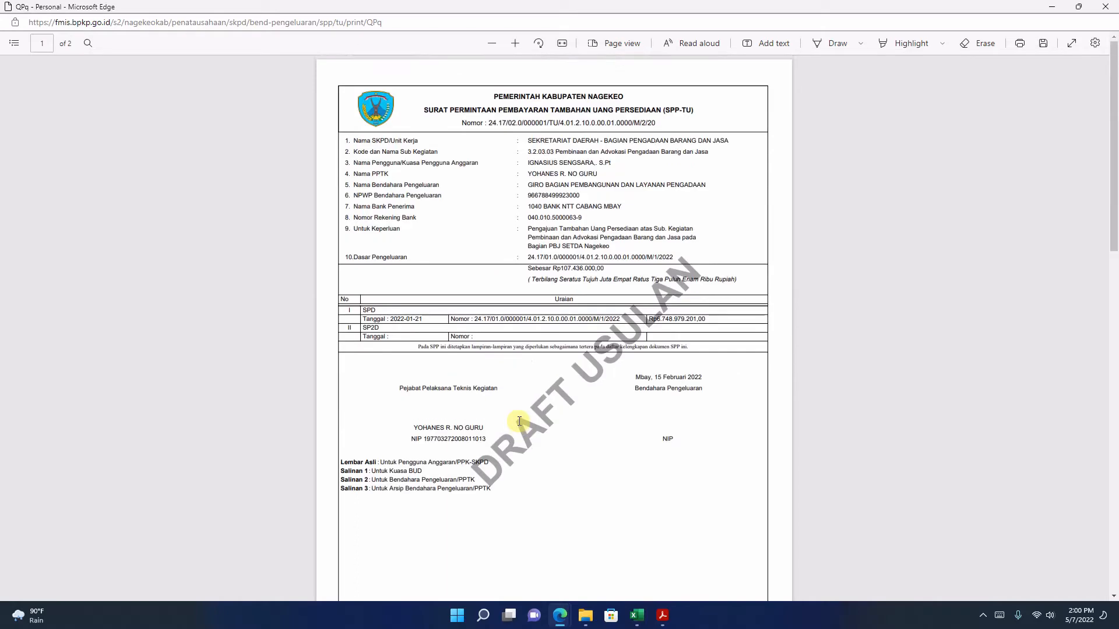
scroll(519, 421, "down", 2)
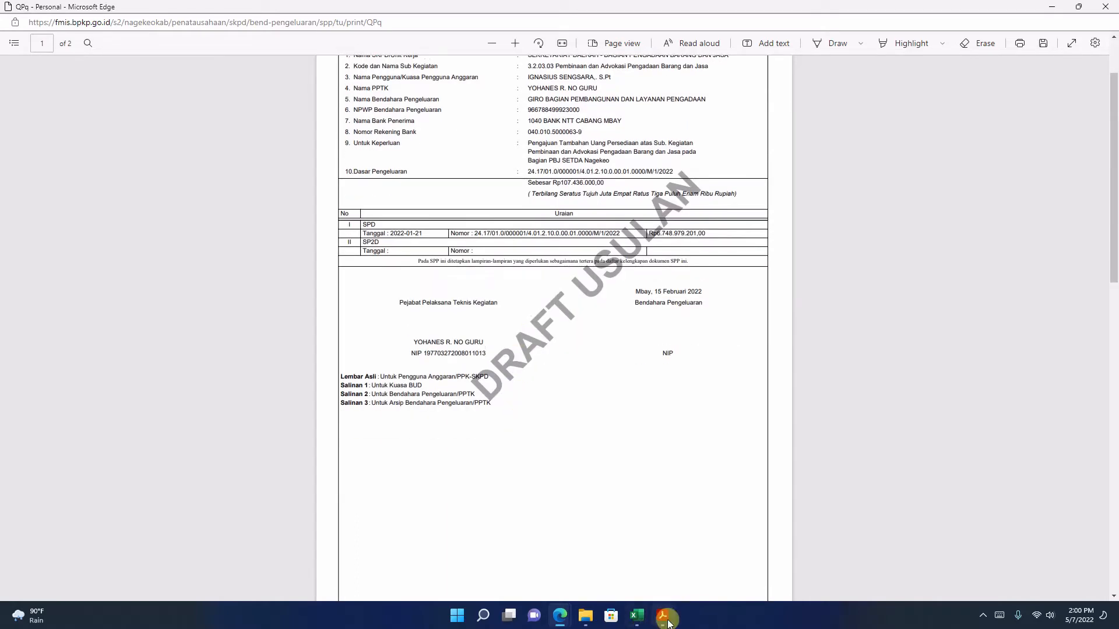
Step: Switch to the SPP PDF in Acrobat Reader and compare its two account rows under Rincian Rencana Penggunaan with the FMIS printout
left_click(665, 619)
left_click(577, 434)
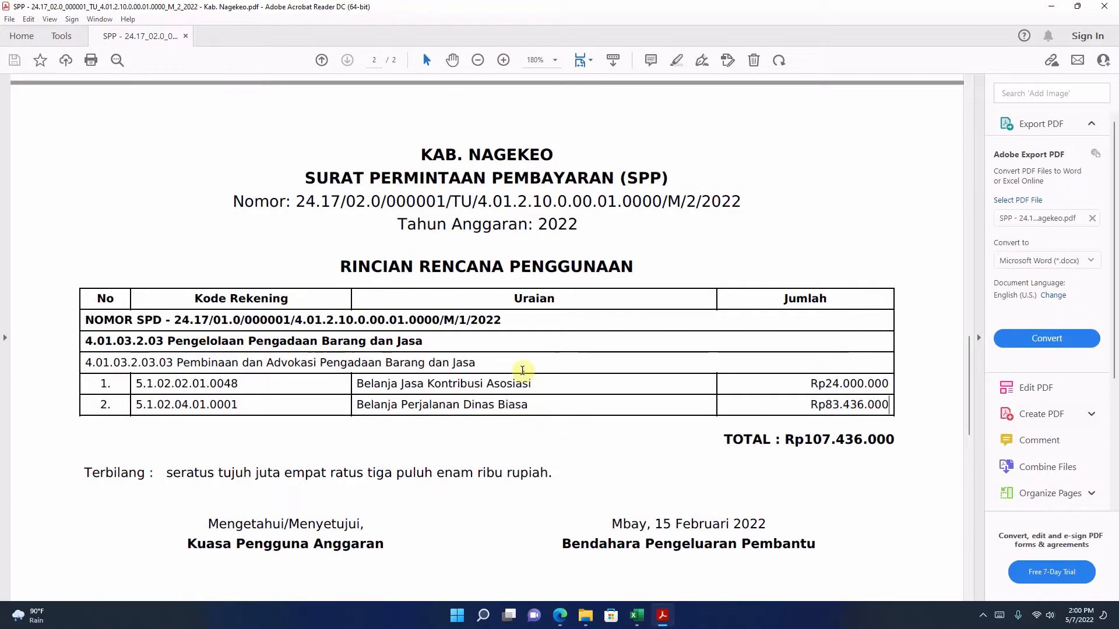
left_click(522, 373)
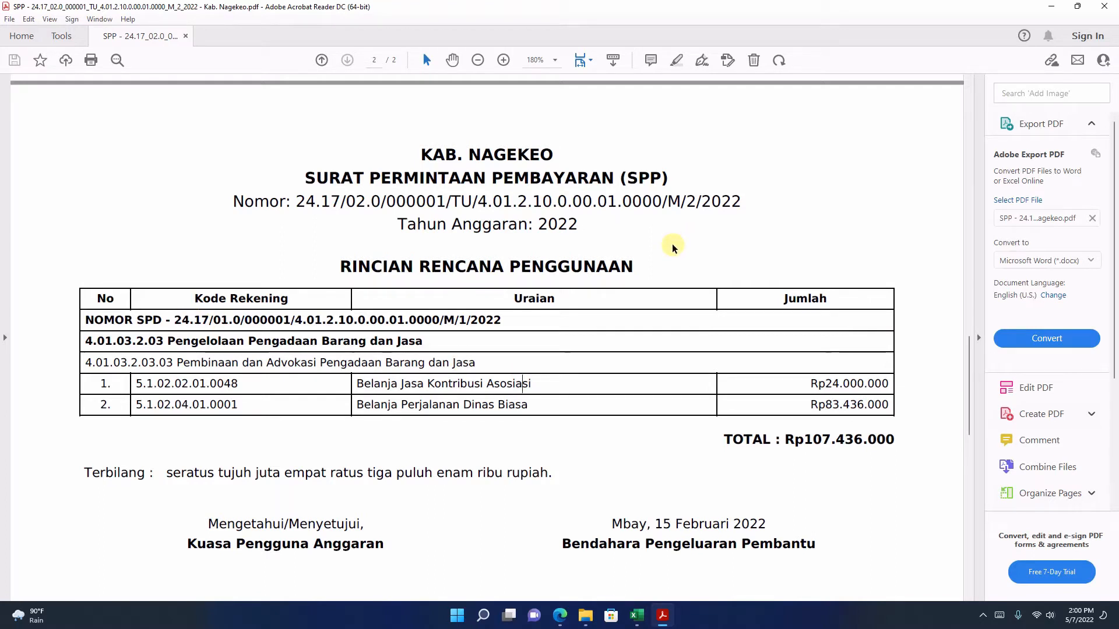
left_click_drag(245, 391, 528, 405)
left_click(329, 385)
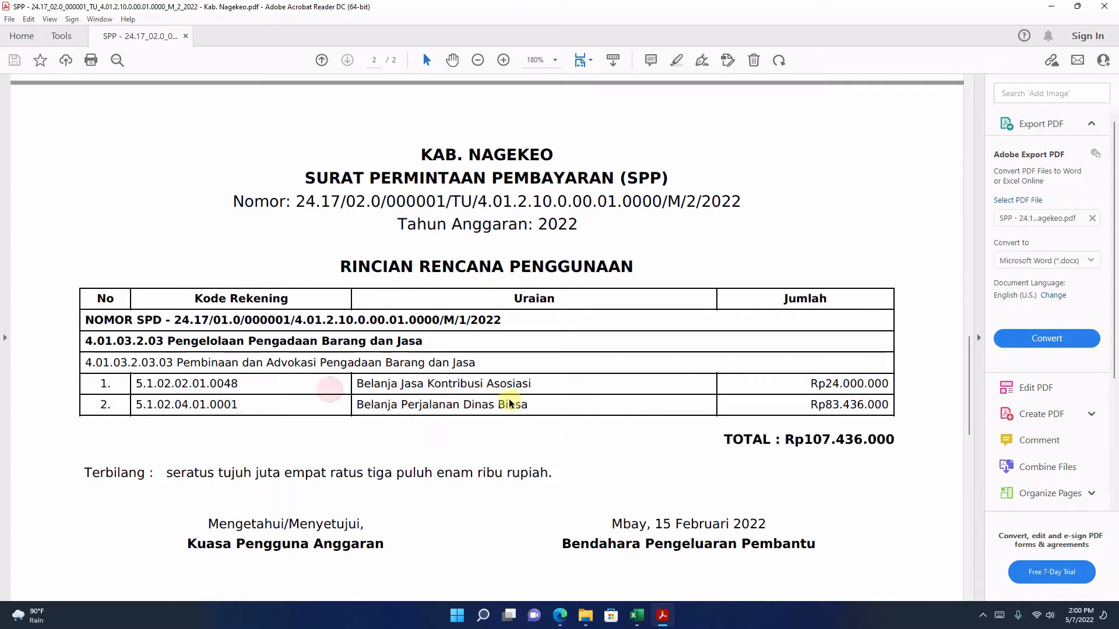
Step: Return to the draft SPP-TU printout in Edge and enlarge its Rincian Rencana Pengguna table for reading
left_click(564, 606)
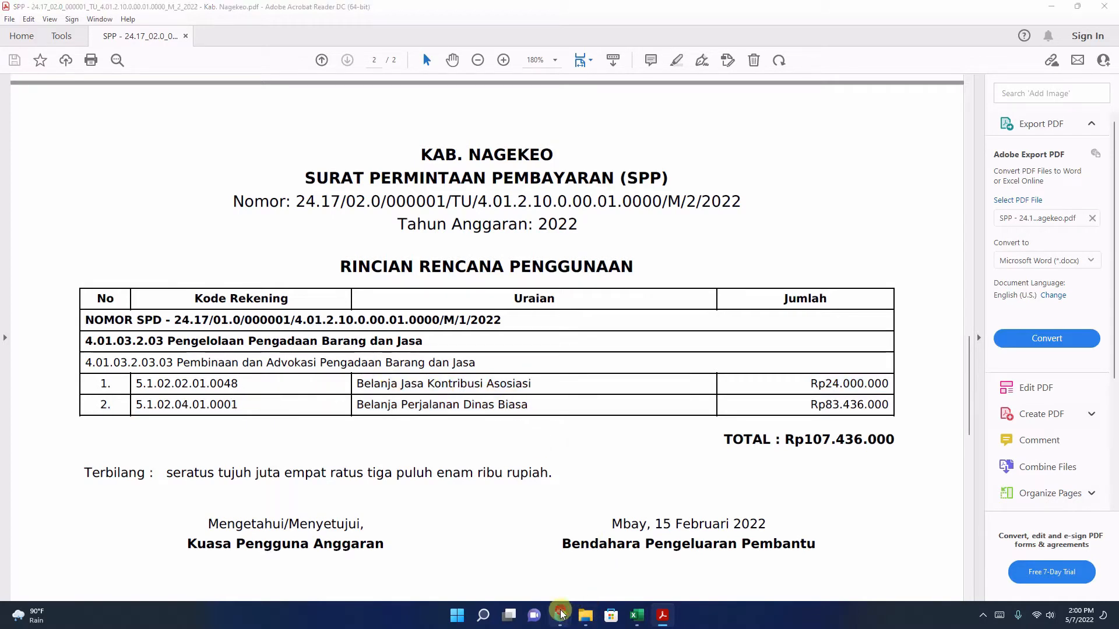
left_click(621, 554)
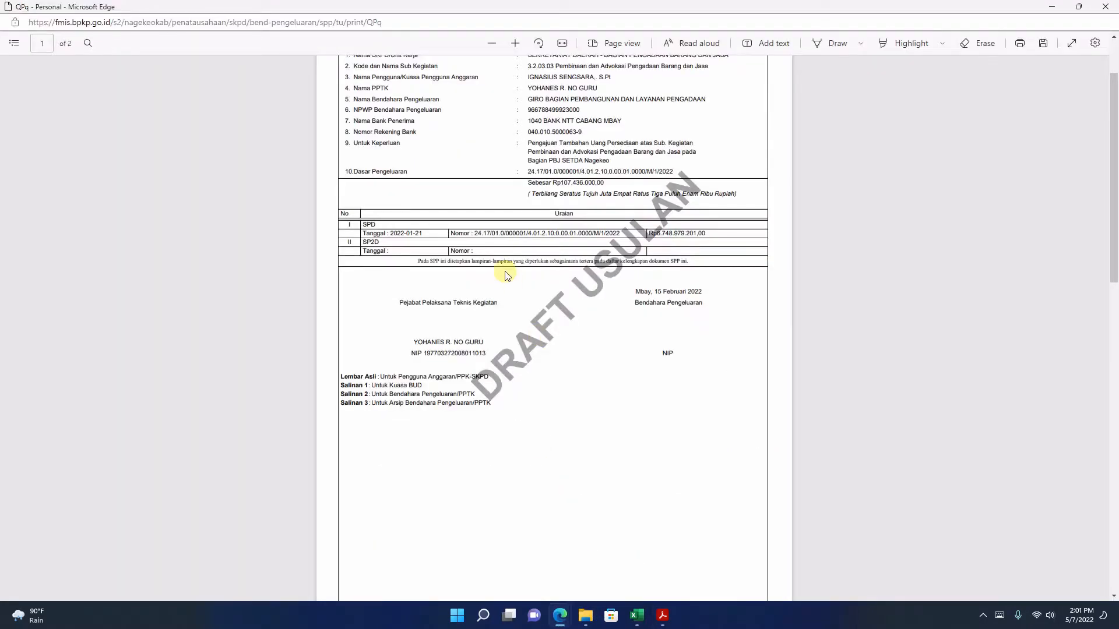
scroll(506, 271, "down", 10)
scroll(506, 271, "up", 4)
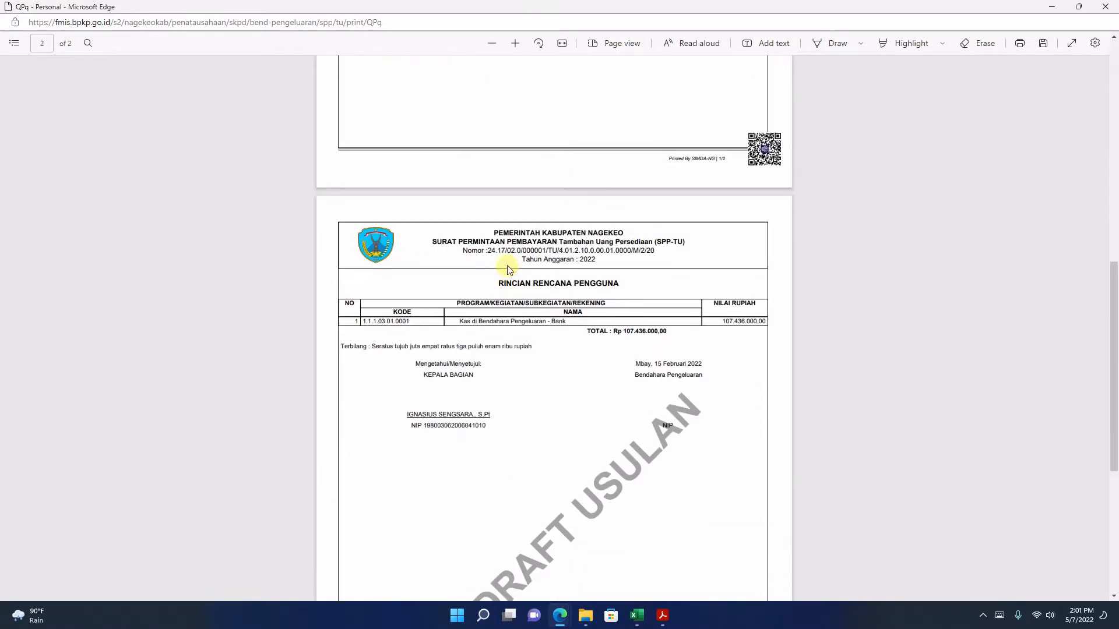
left_click(516, 44)
left_click(515, 44)
left_click(516, 44)
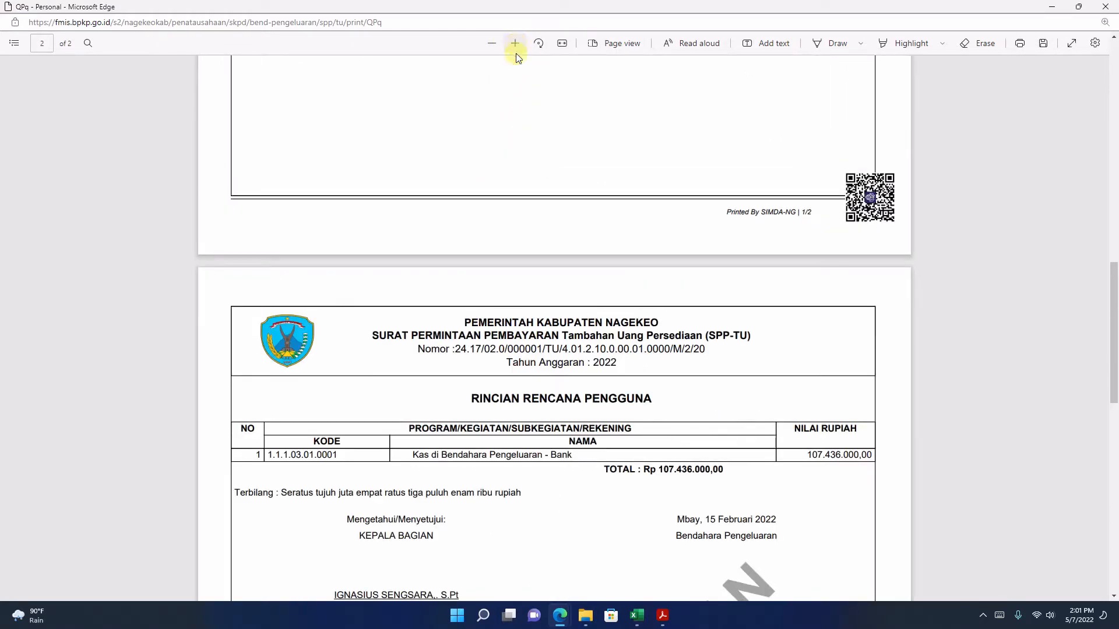
scroll(576, 326, "down", 4)
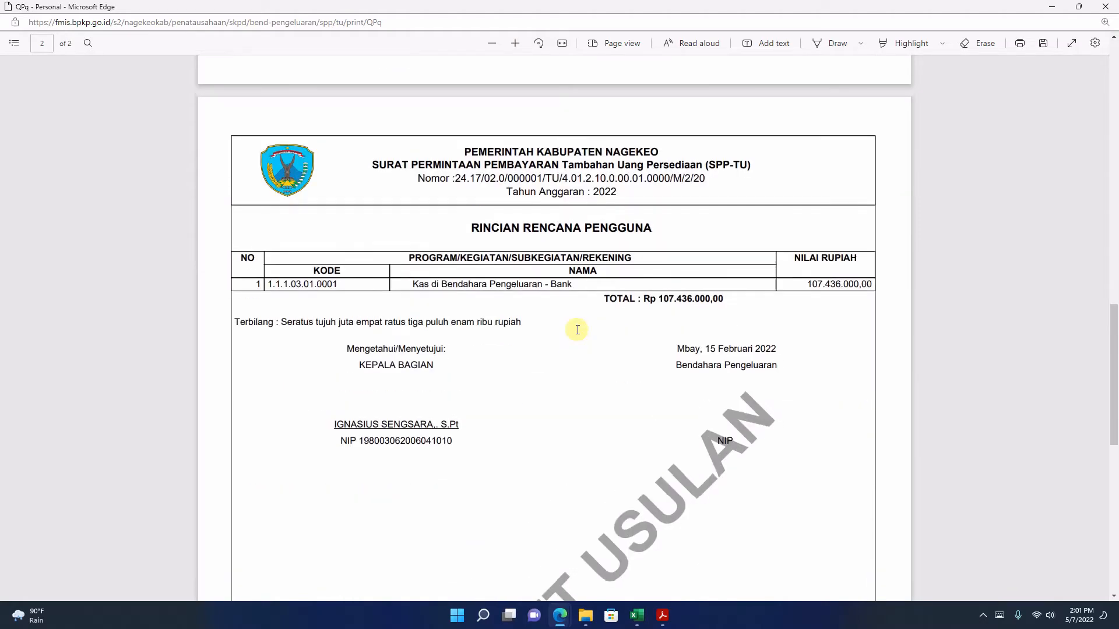
Step: Review the enlarged account table and the first page of the draft SPP-TU, then close the printout
scroll(577, 330, "up", 3)
scroll(577, 330, "down", 1)
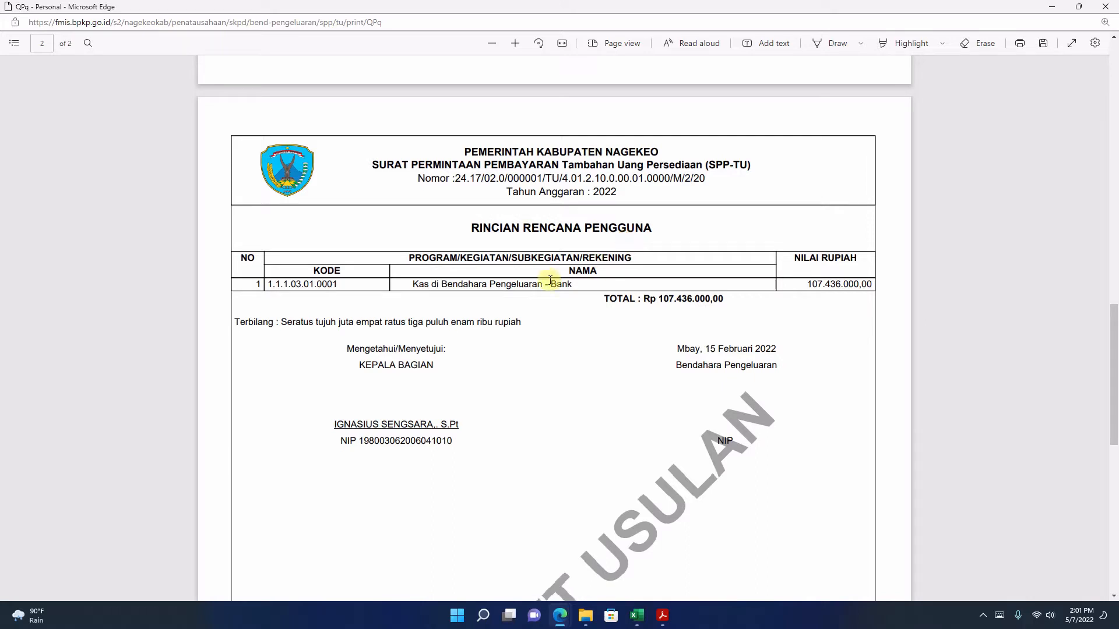
scroll(534, 295, "up", 10)
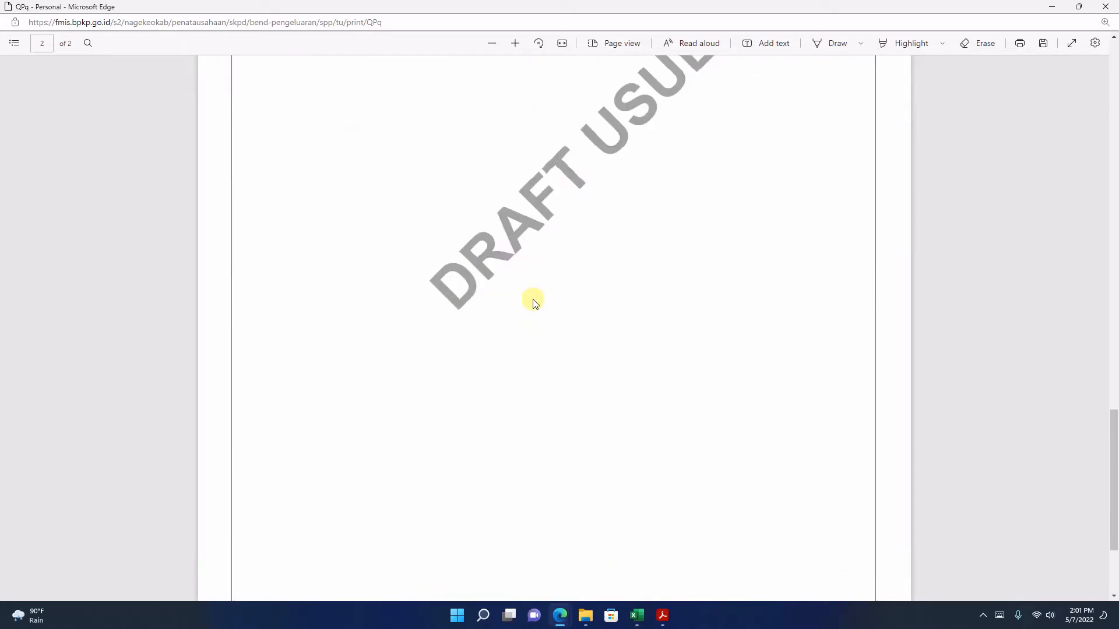
scroll(534, 297, "down", 10)
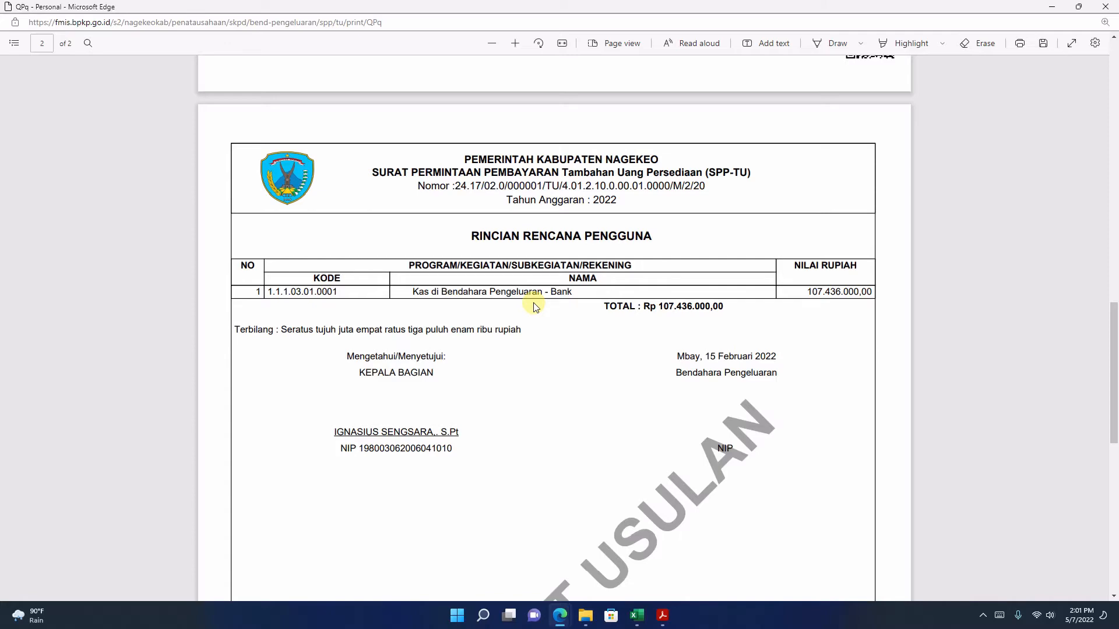
scroll(535, 307, "up", 3)
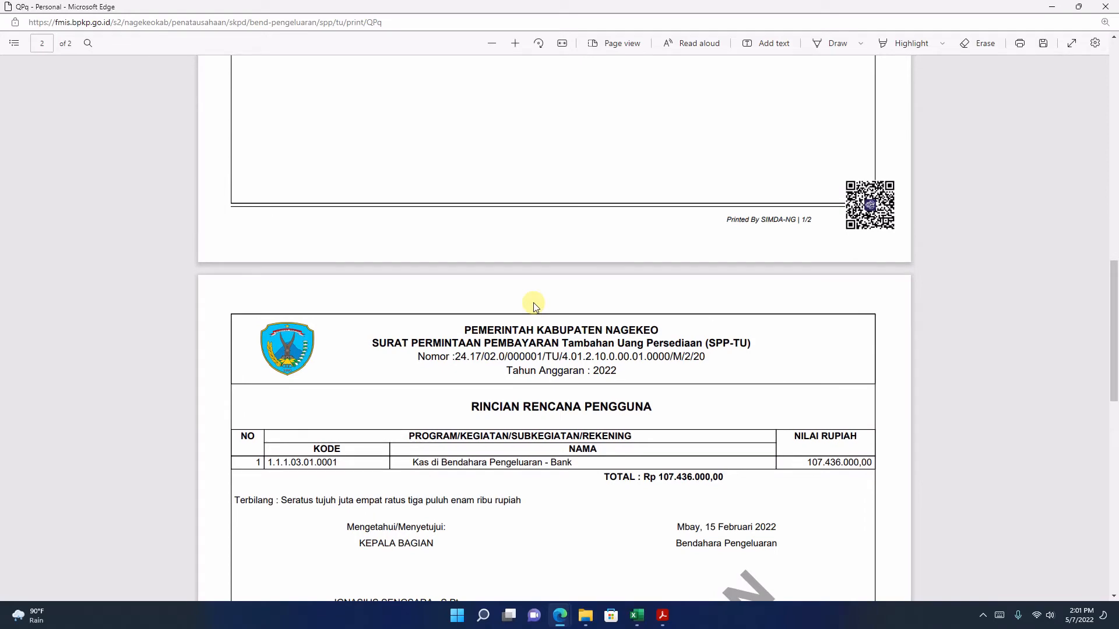
scroll(534, 306, "up", 14)
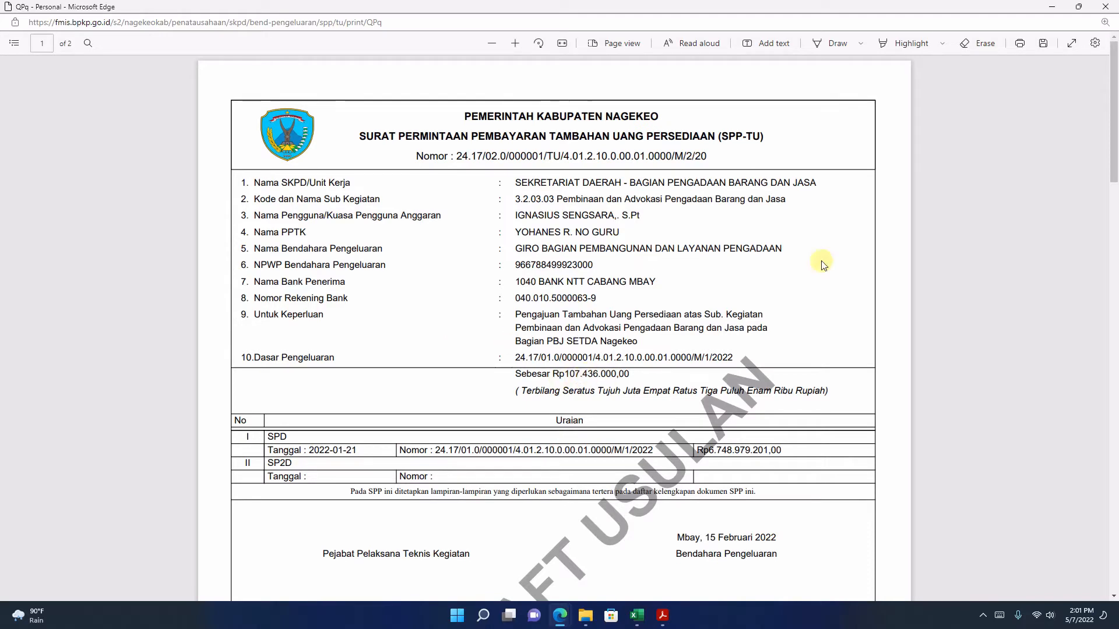
left_click(1110, 6)
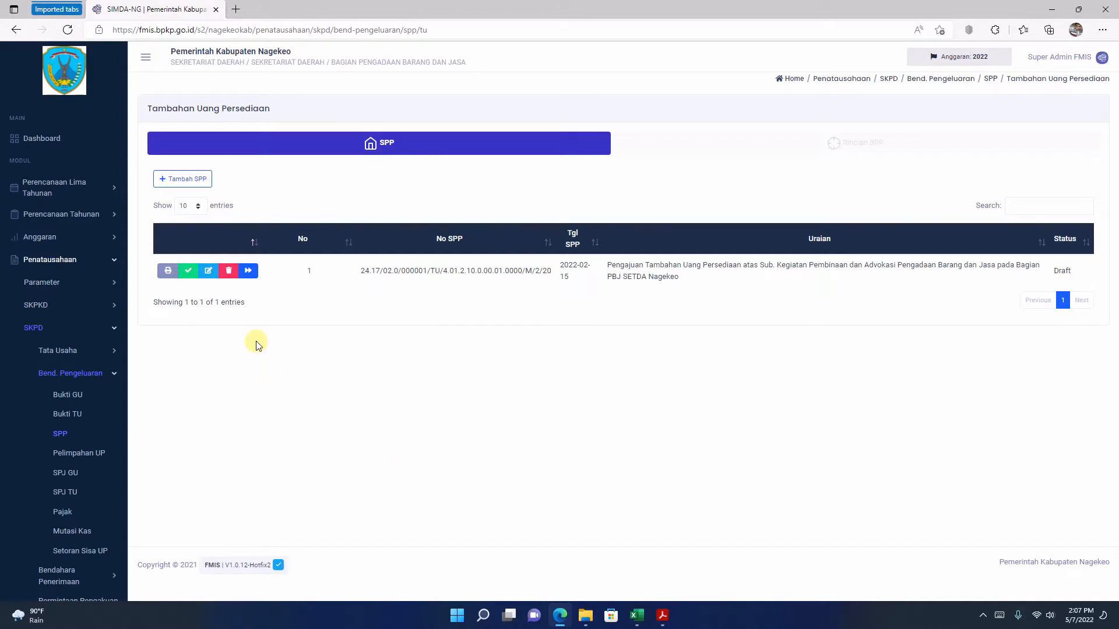
Step: Send the draft SPP-TU for verification and confirm the submission
left_click(190, 271)
left_click(544, 411)
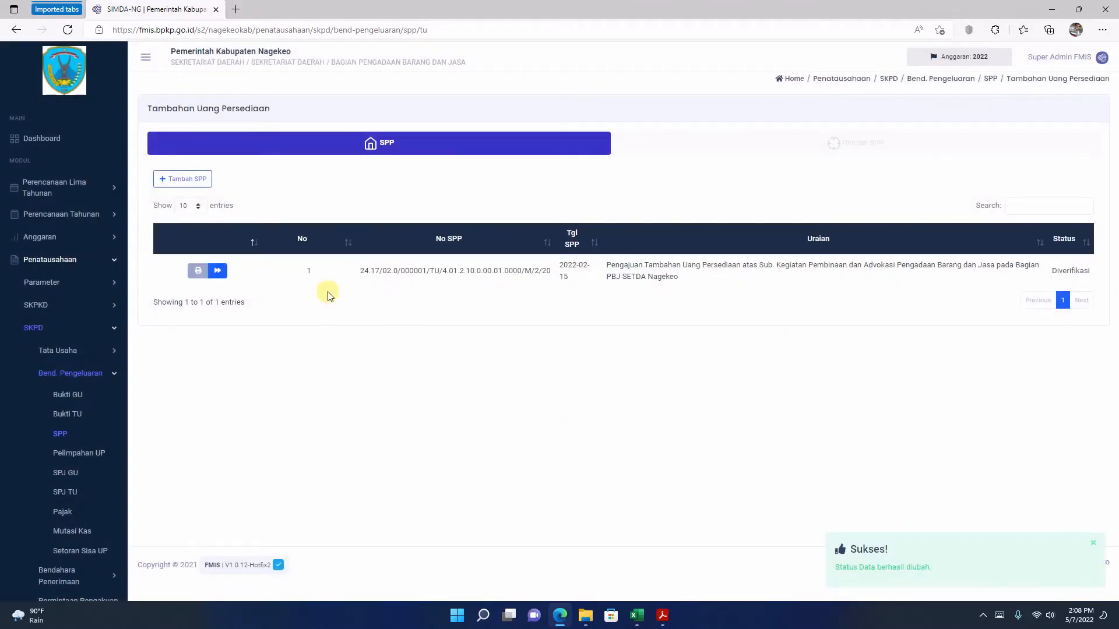
Step: Go to the SPM-TU list under SKPD Tata Usaha and mark the submitted SPP's verification as finished
left_click(56, 380)
left_click(51, 356)
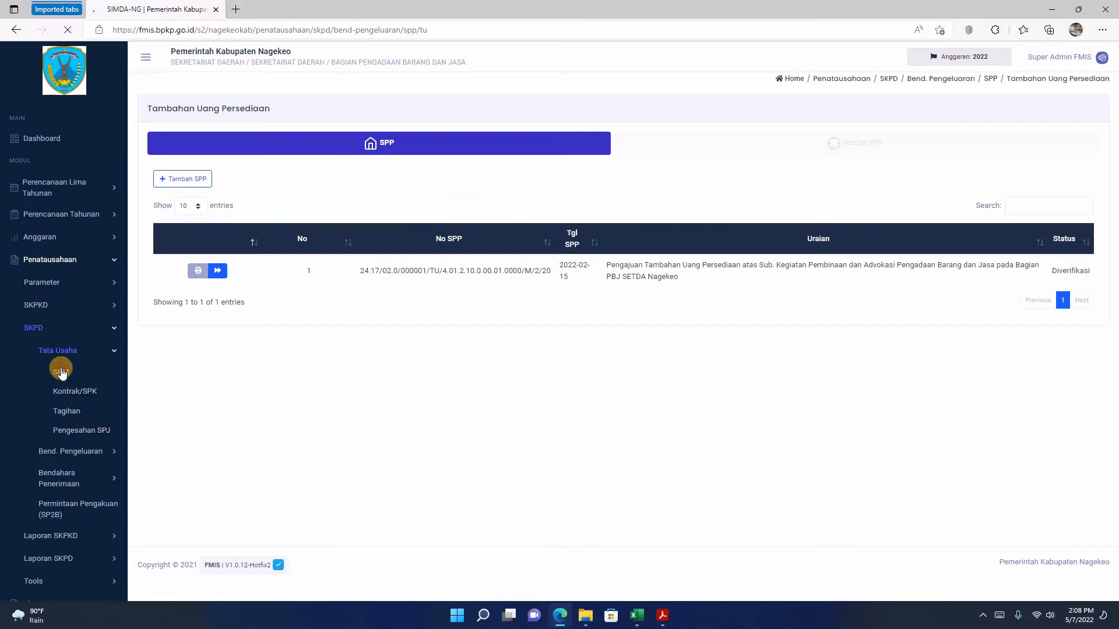
left_click(61, 373)
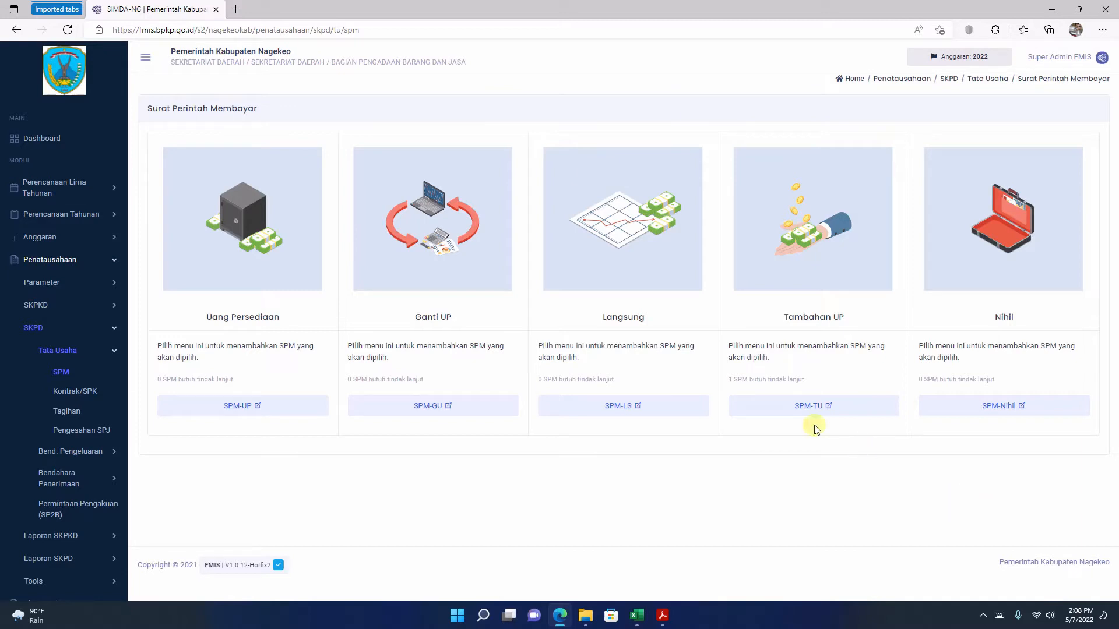
left_click(806, 410)
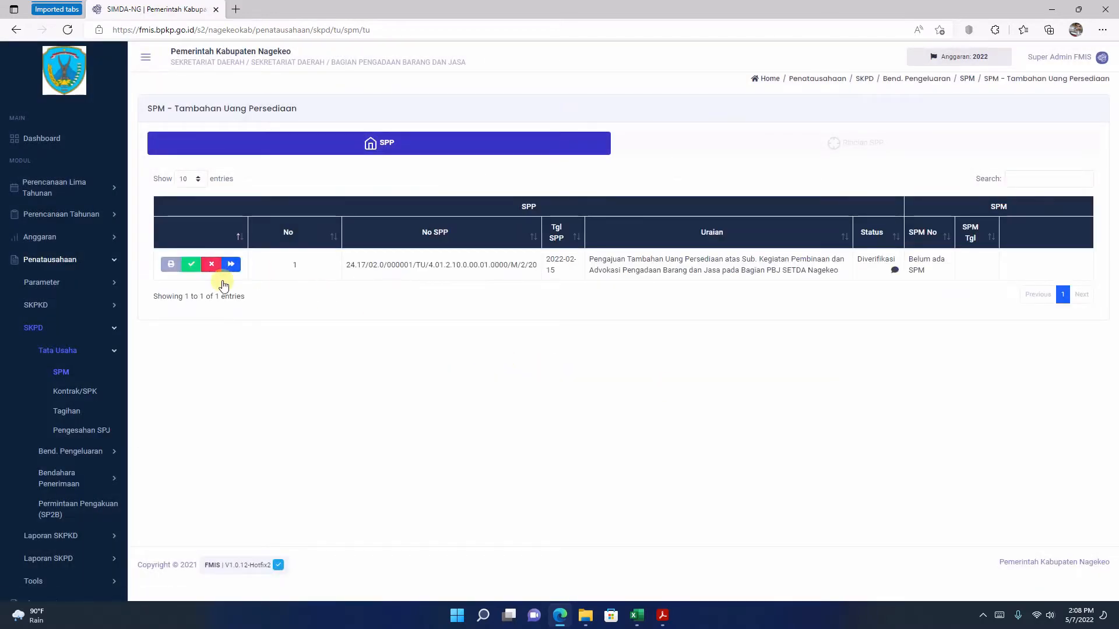
left_click(191, 265)
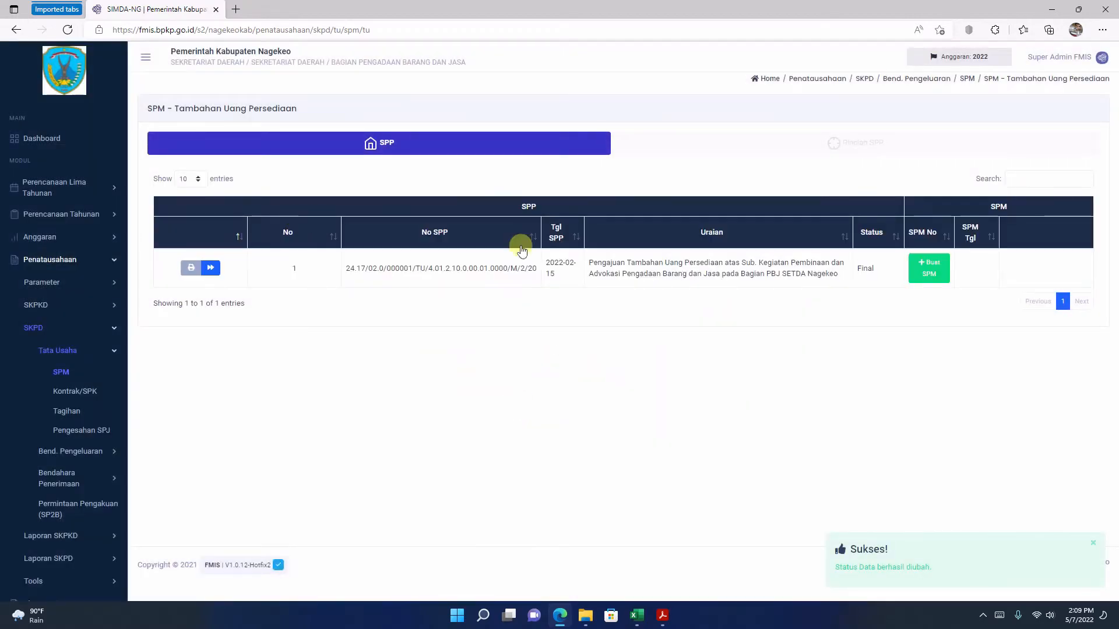
Step: Examine both pages of the verified SPP-TU printout in a maximized window, then close it
left_click(192, 269)
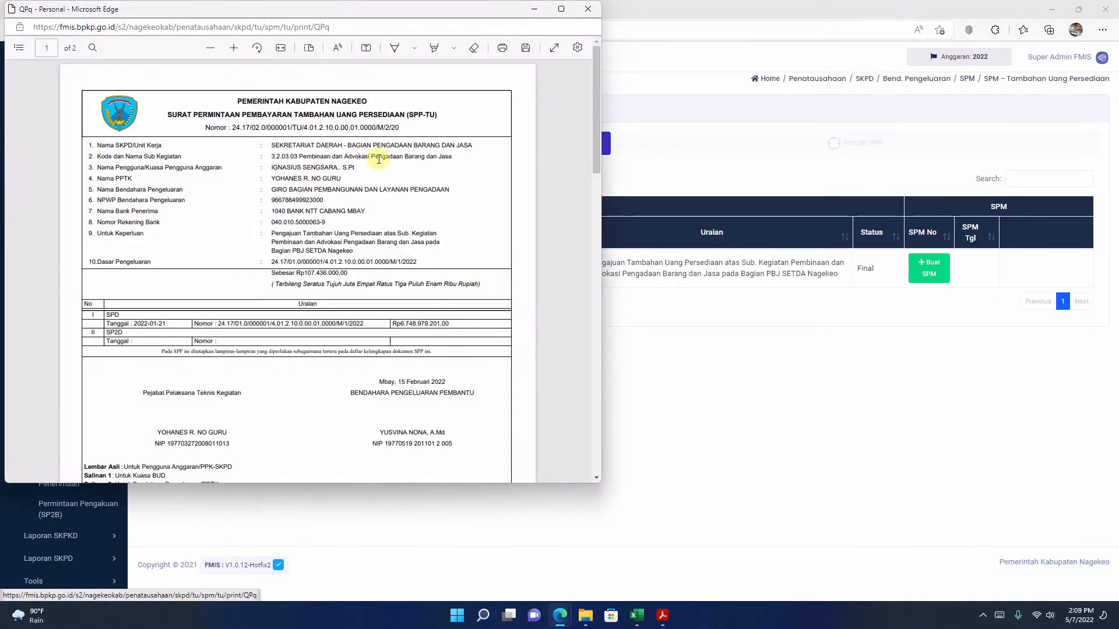
scroll(379, 159, "down", 15)
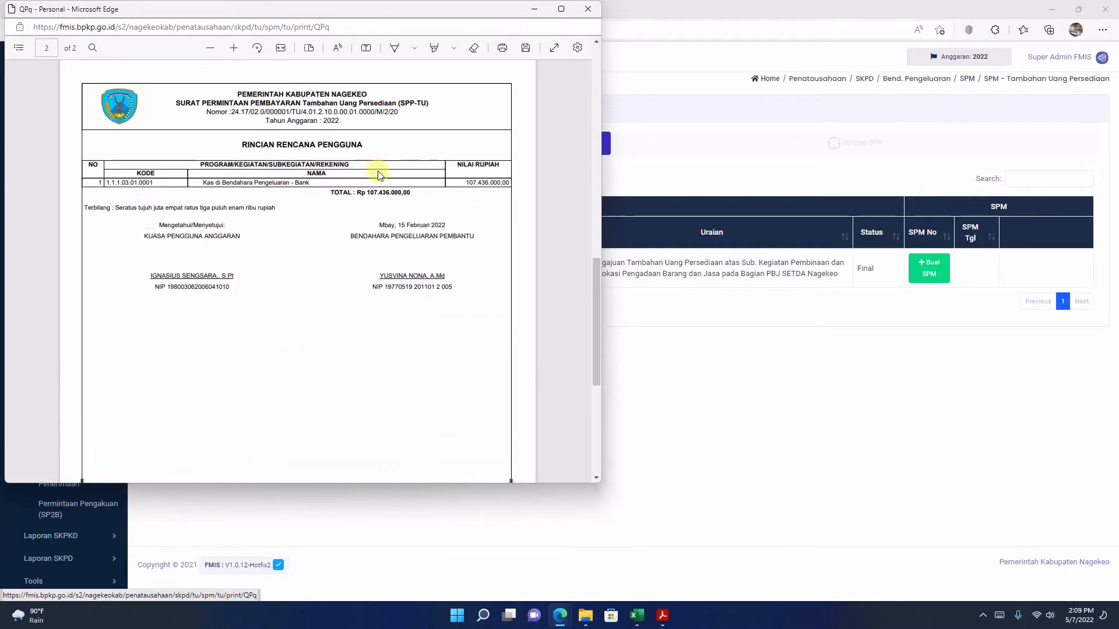
scroll(379, 184, "up", 8)
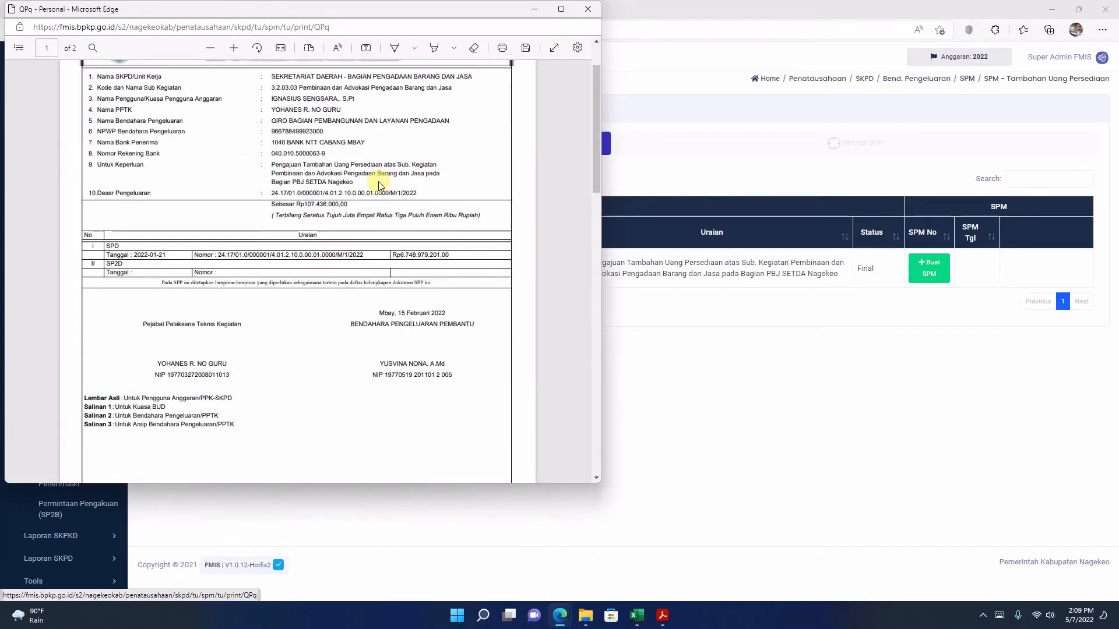
scroll(378, 208, "down", 5)
scroll(375, 207, "up", 3)
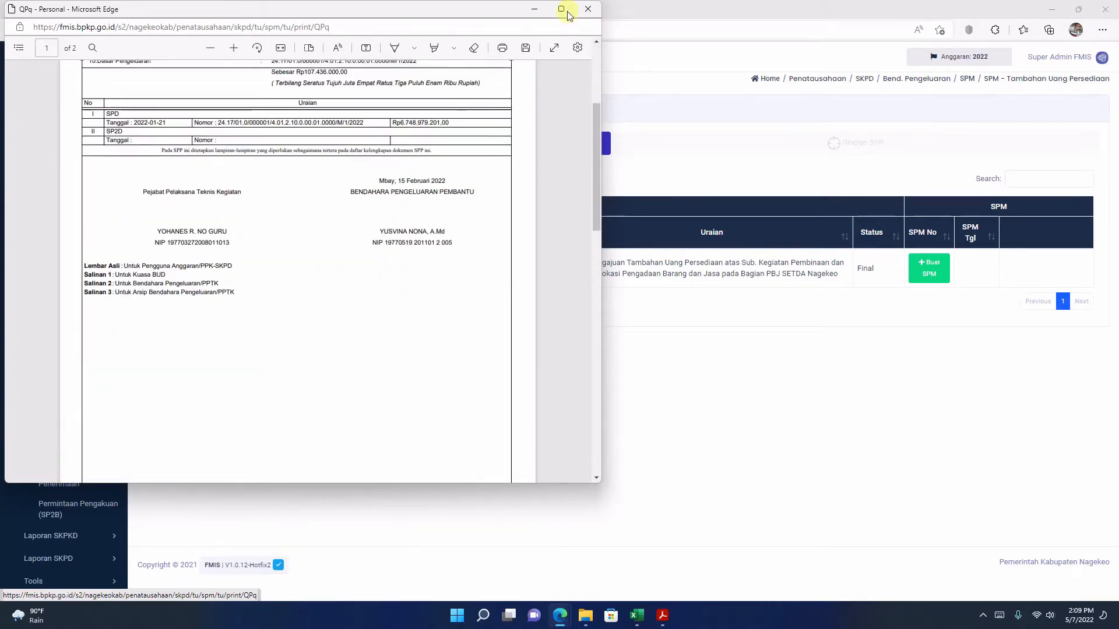
left_click(561, 10)
scroll(552, 212, "up", 4)
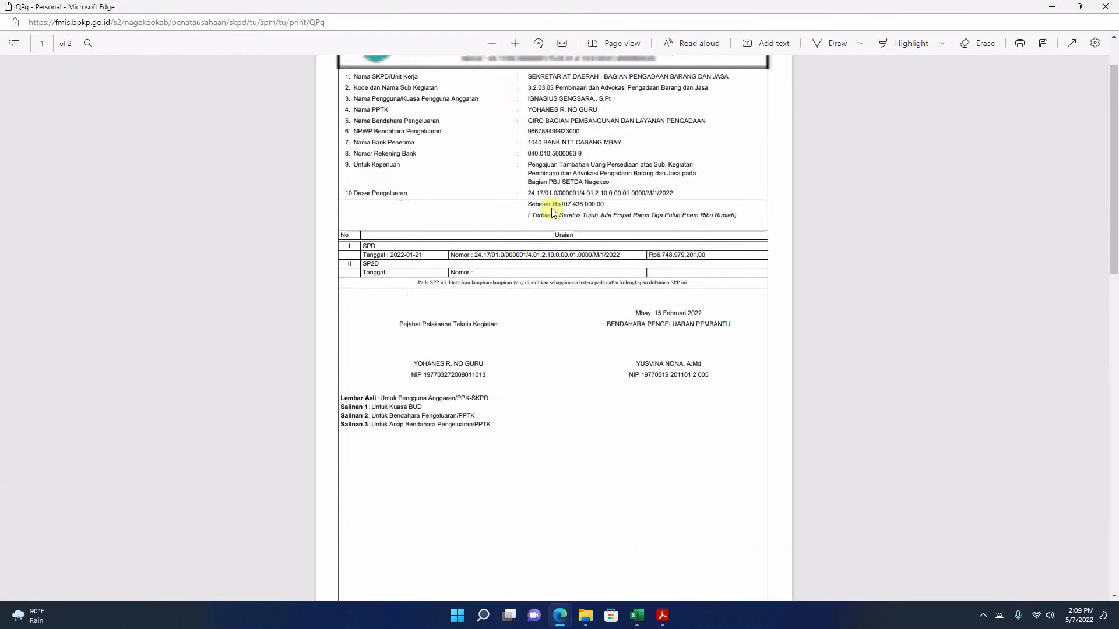
scroll(553, 212, "up", 1)
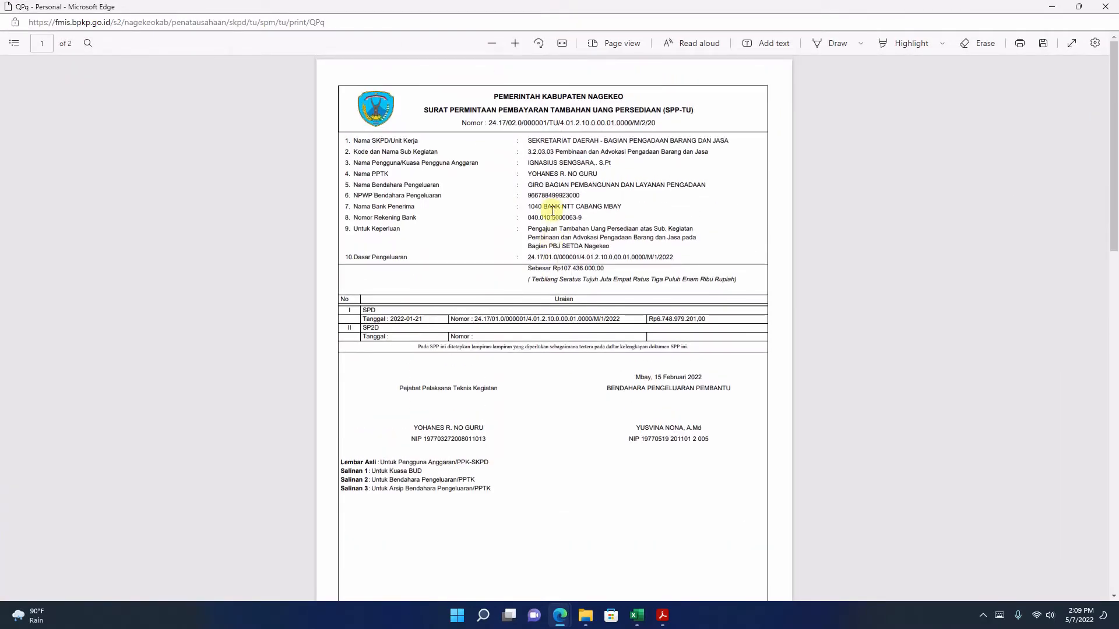
scroll(553, 212, "down", 10)
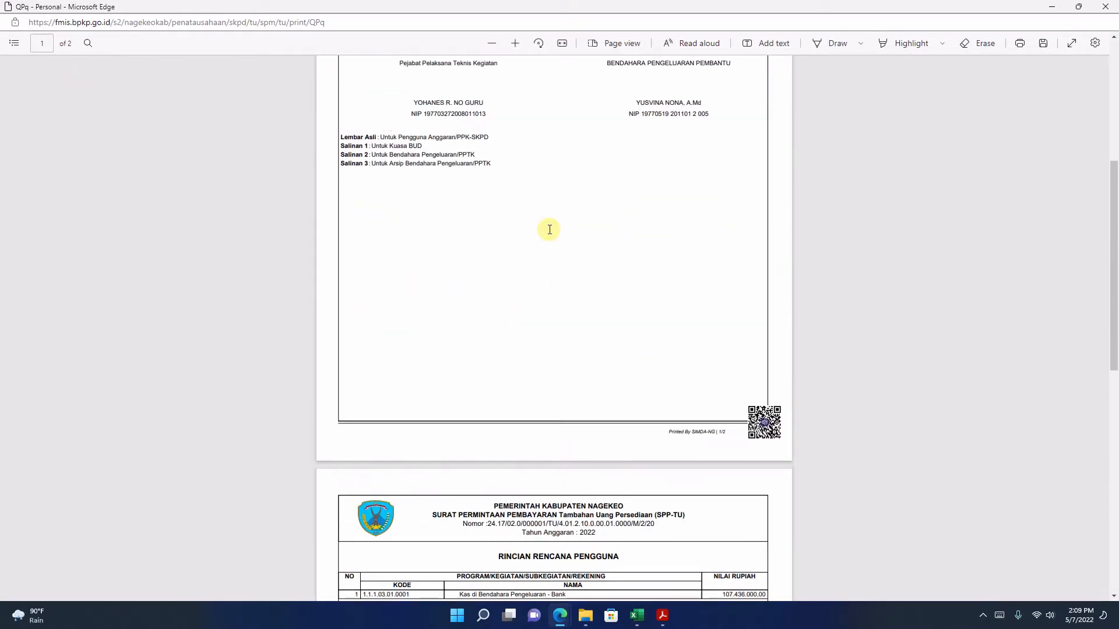
scroll(549, 229, "up", 6)
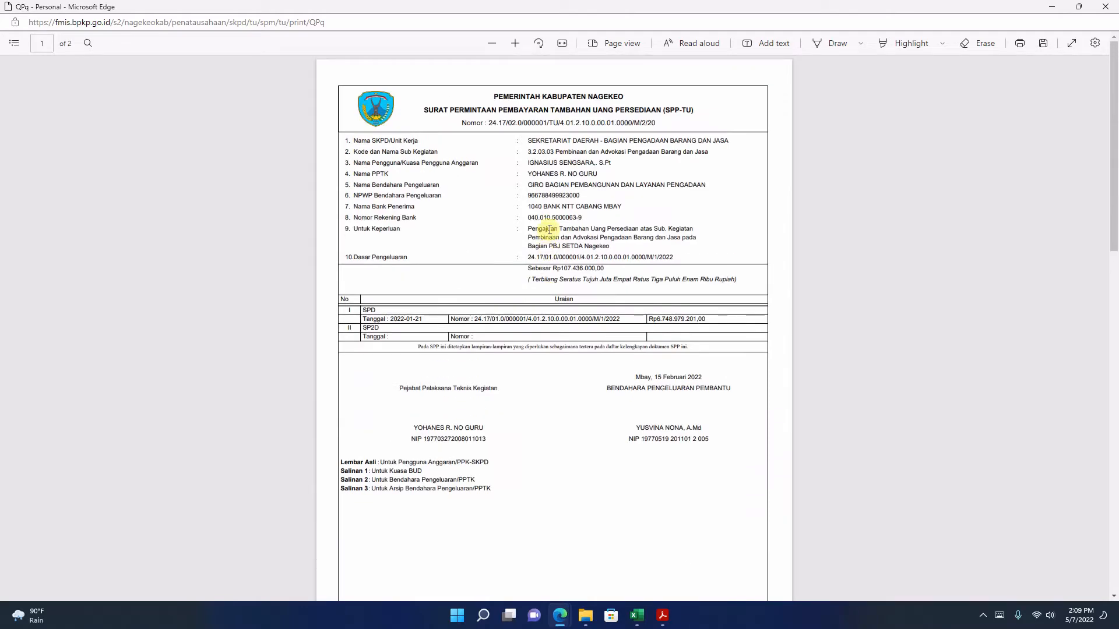
scroll(549, 229, "down", 10)
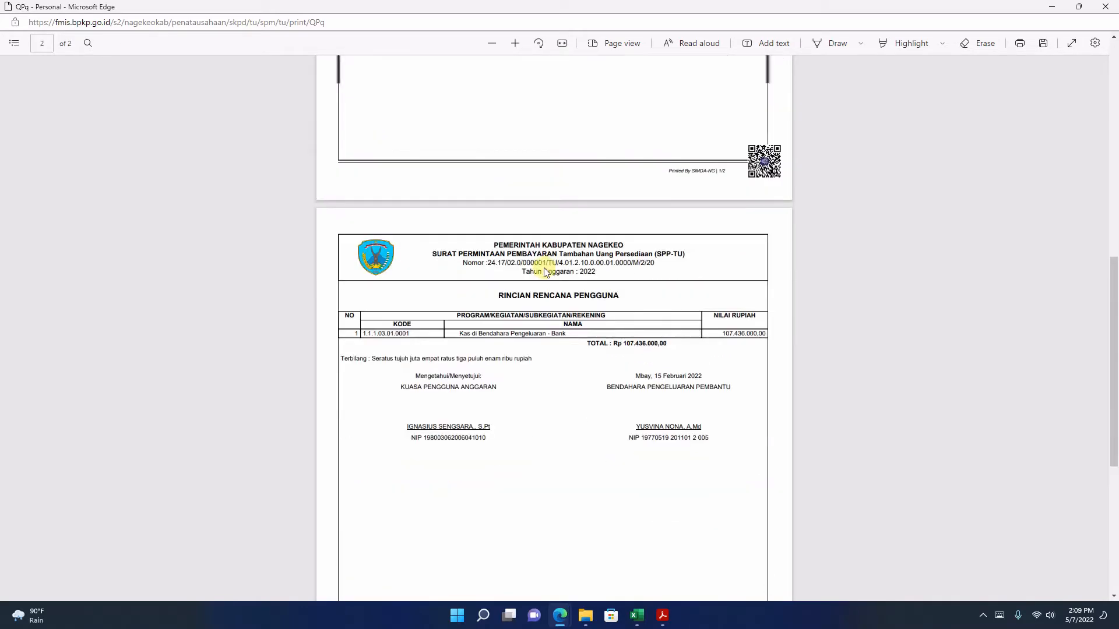
scroll(545, 272, "up", 8)
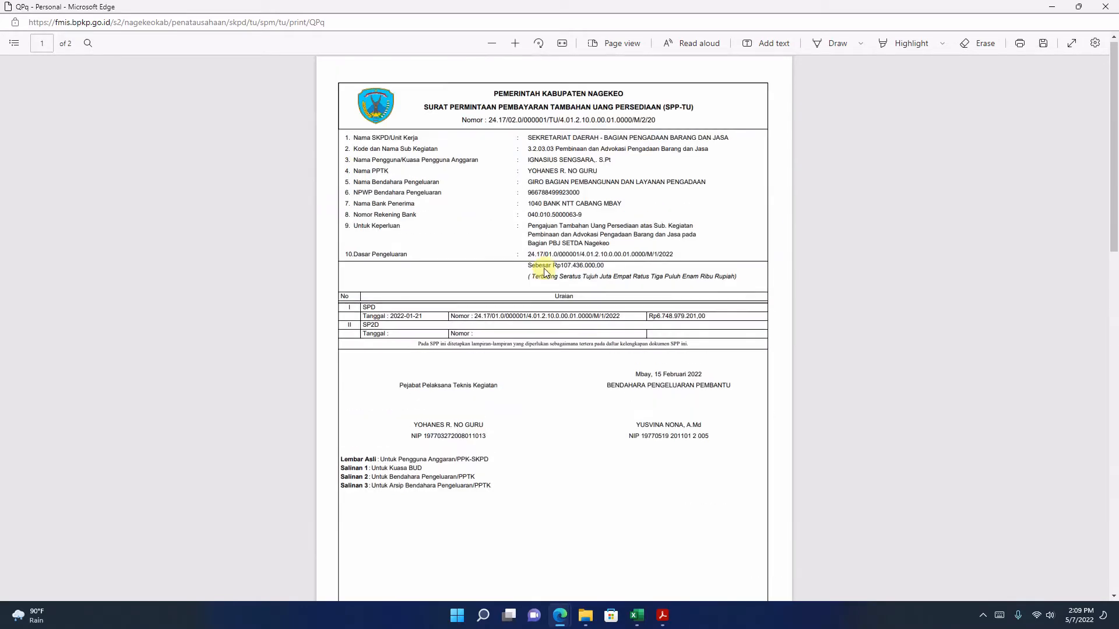
left_click(1113, 12)
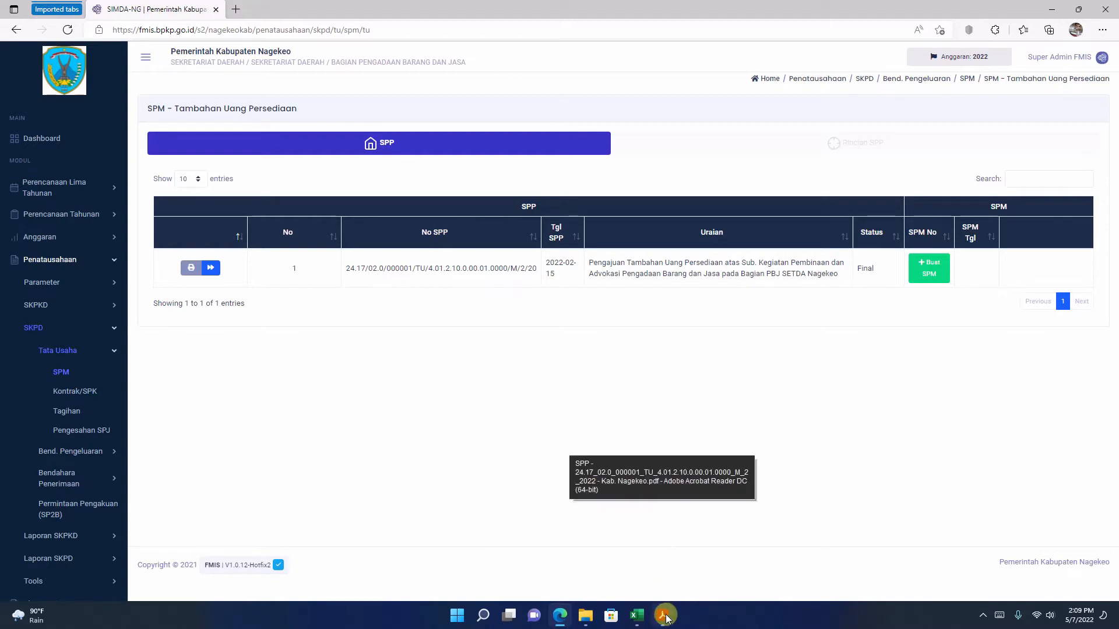
Step: Open the SP2D PDF from the PILOT TU folder in Acrobat Reader and copy its Nomor SPM
left_click(585, 616)
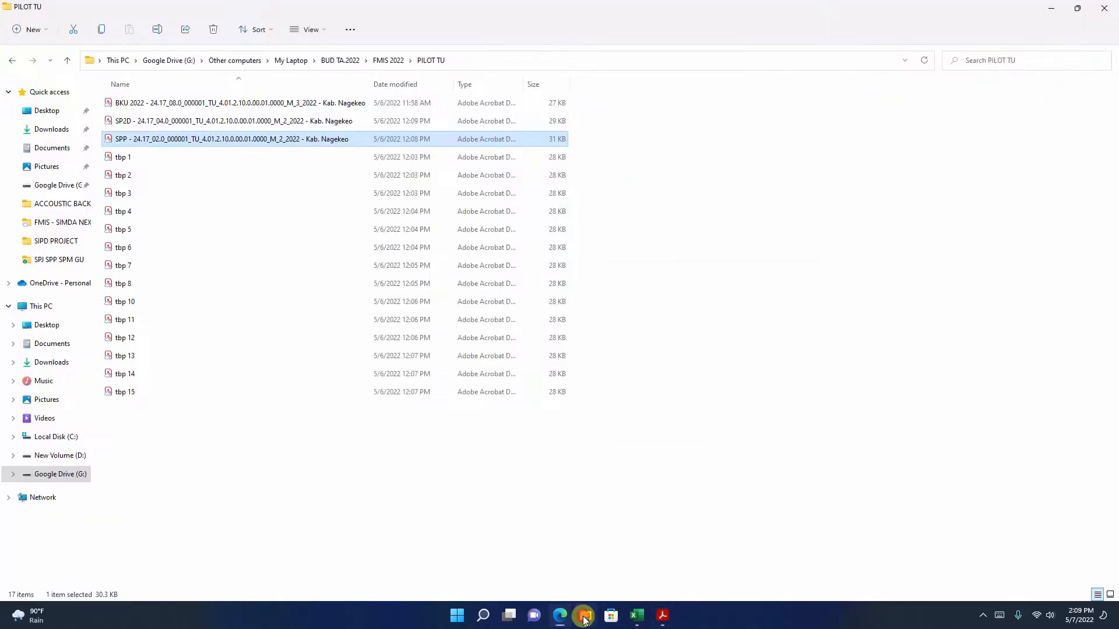
left_click(186, 122)
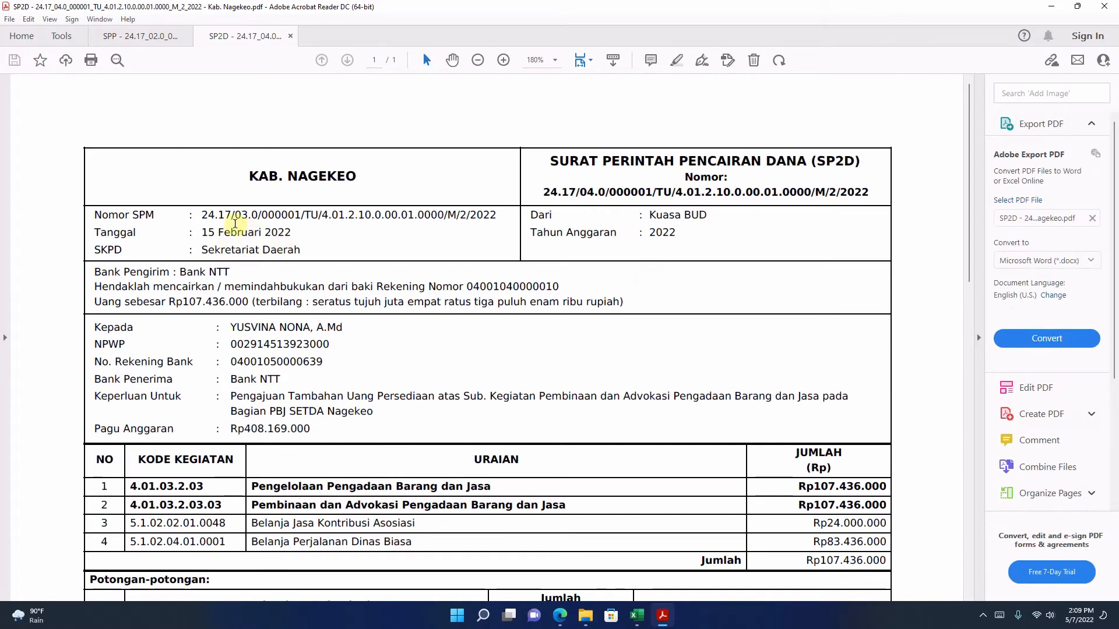
left_click_drag(202, 215, 500, 224)
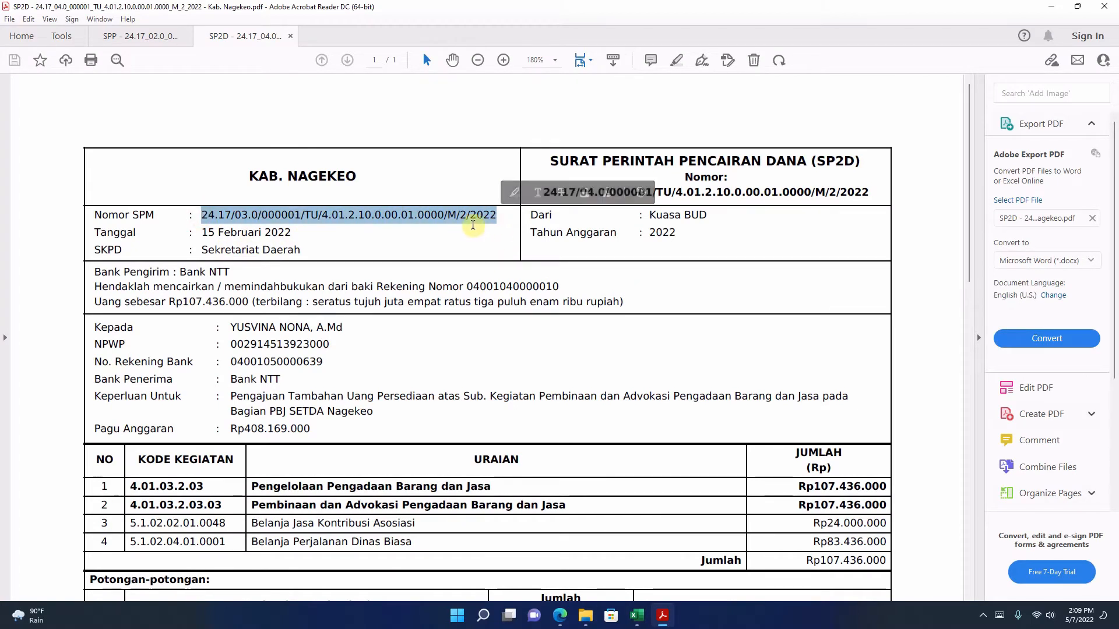
right_click(473, 222)
left_click(495, 232)
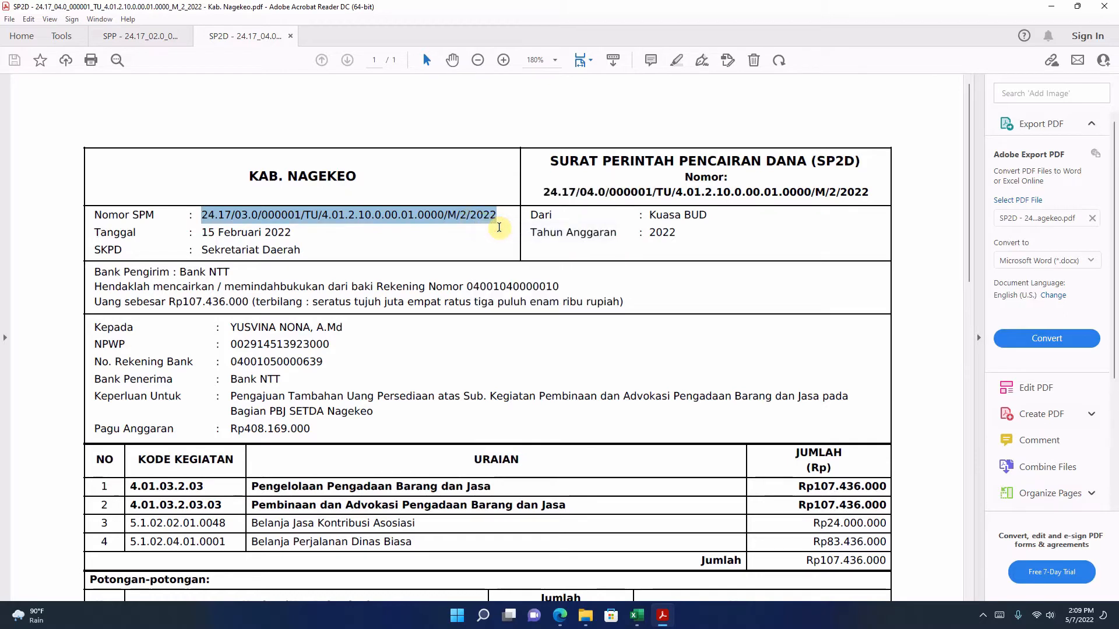
Step: Back in FMIS, start an SPM for the verified SPP and paste 24.17/03.0/000001/TU/4.01.2.10.0.00.01.0000/M/2/20 as the No SPM
left_click(559, 616)
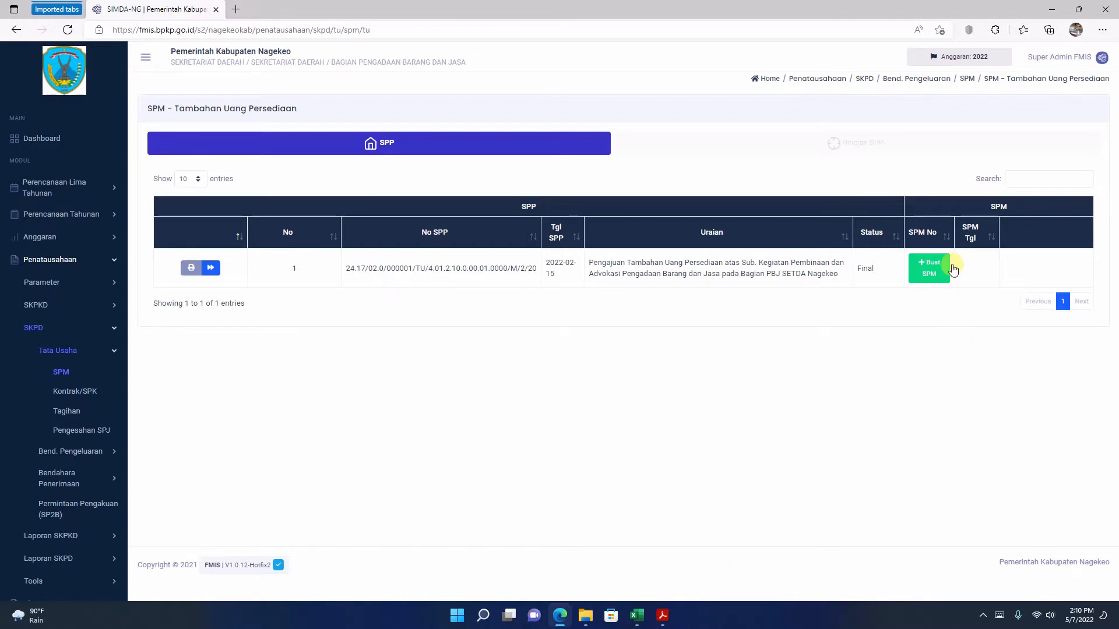
left_click(934, 276)
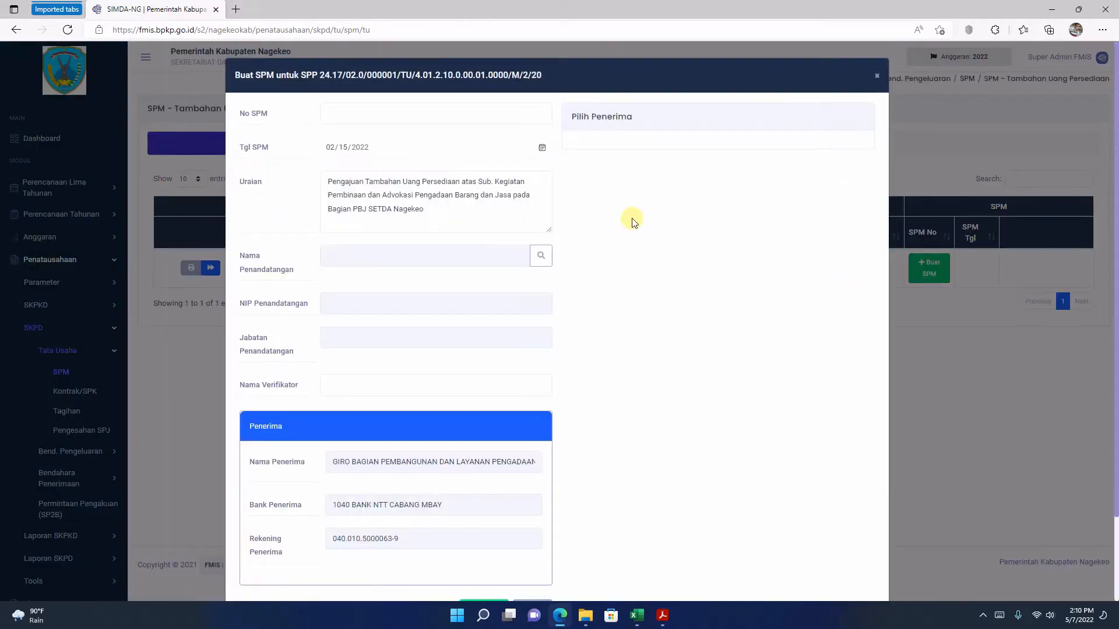
left_click(363, 113)
right_click(363, 113)
left_click(410, 237)
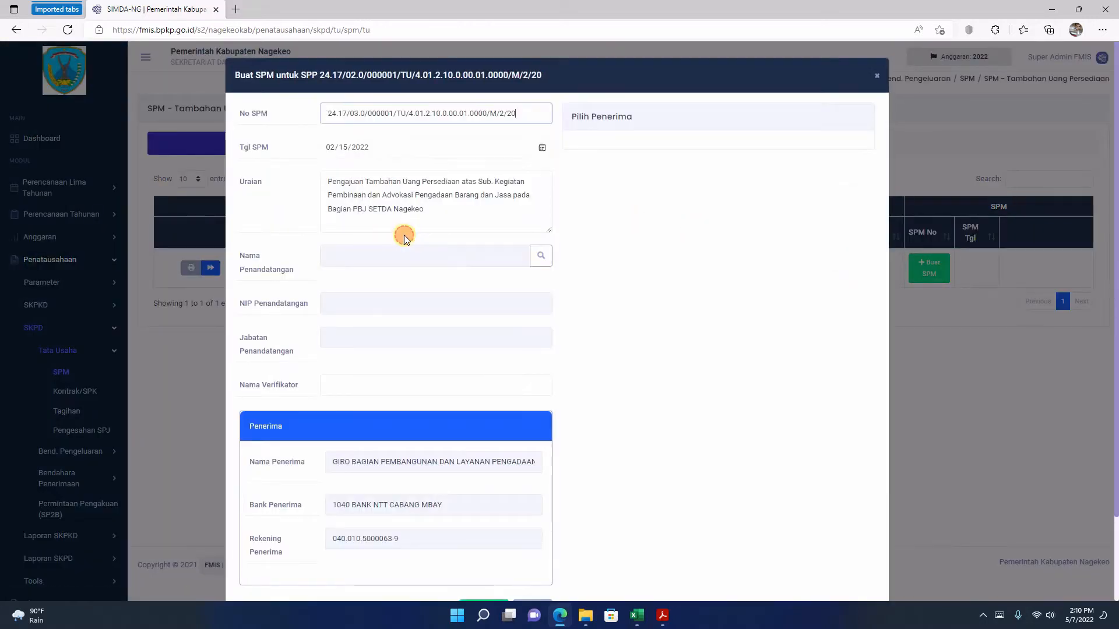
Step: Check the SPM date in the SP2D PDF and set Tgl SPM to 02/15/2022 in the FMIS form
mouse_move(673, 618)
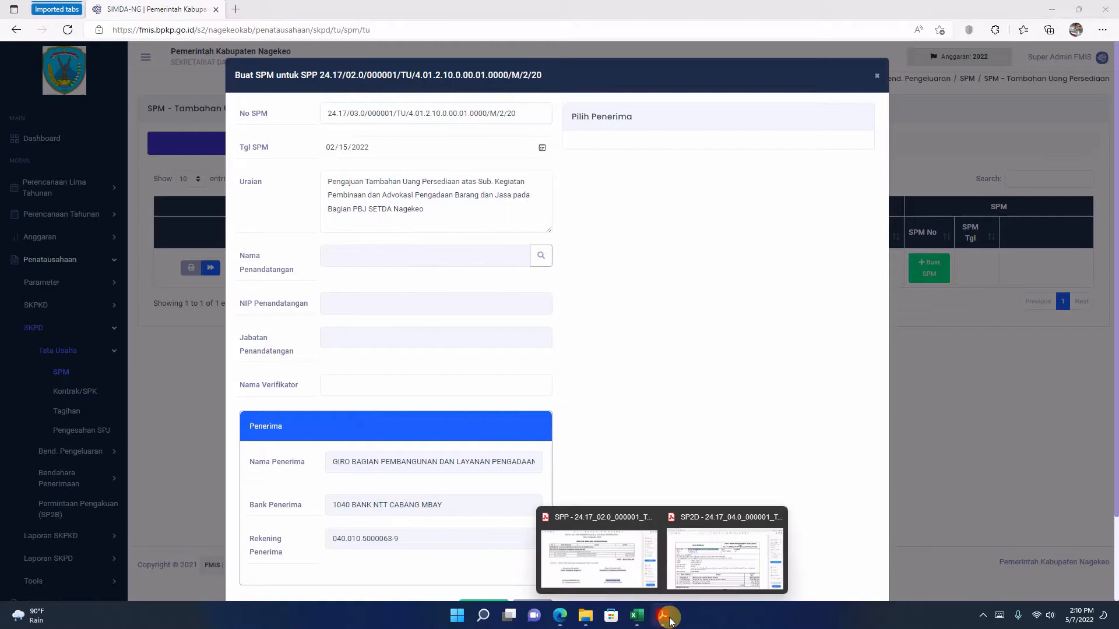
left_click(707, 565)
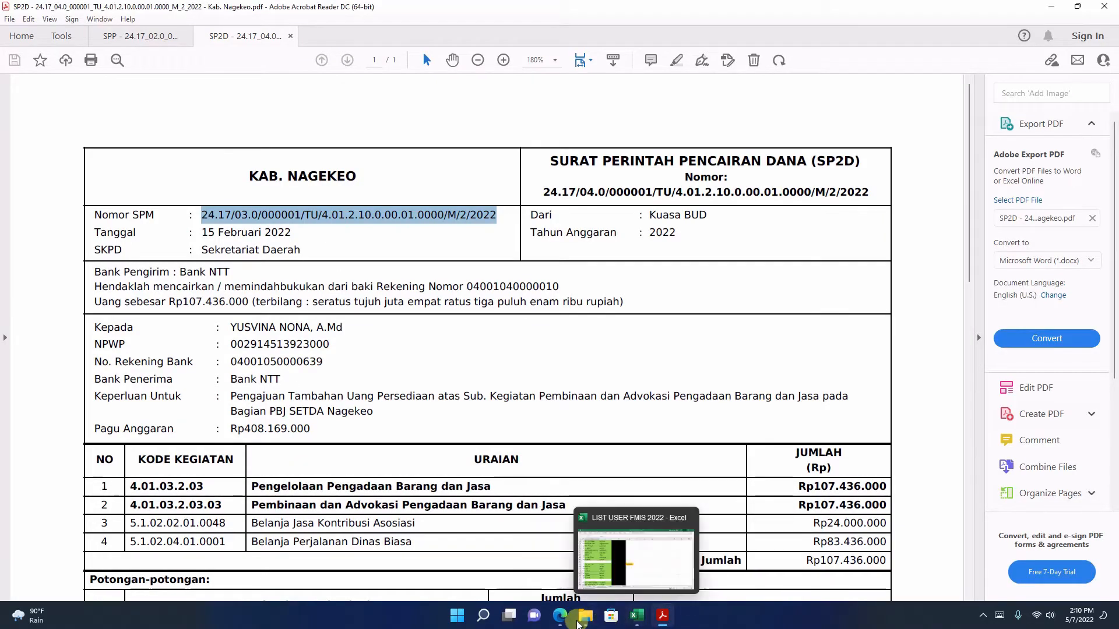
left_click(560, 615)
left_click(542, 147)
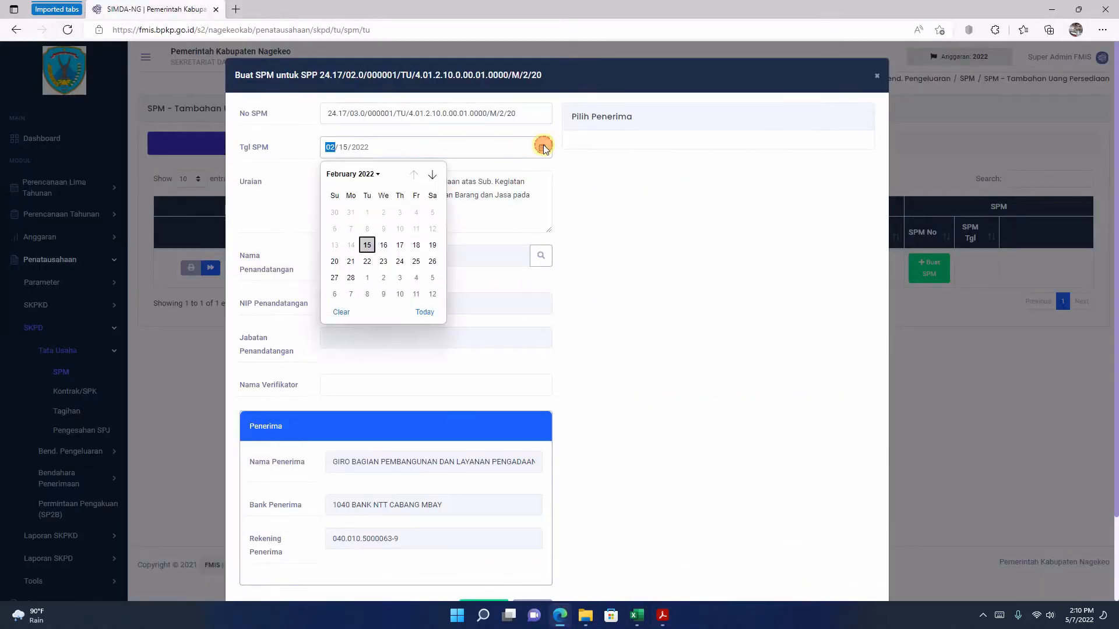
left_click(367, 245)
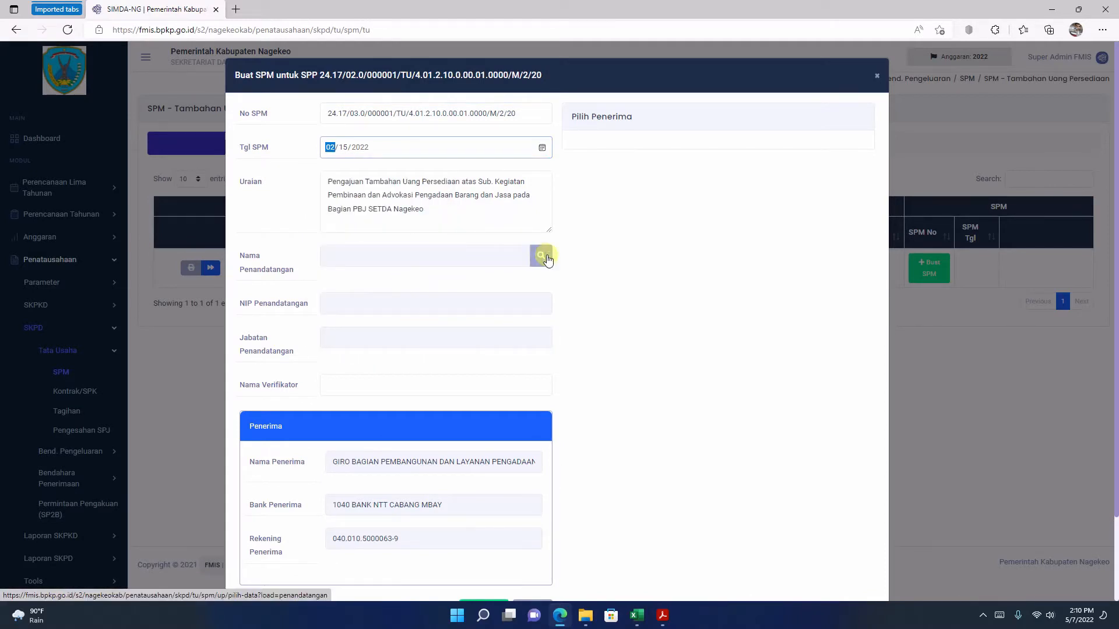
Step: Select the Kuasa Pengguna Anggaran as signatory, fill in the verifier's name, and save the SPM
left_click(541, 258)
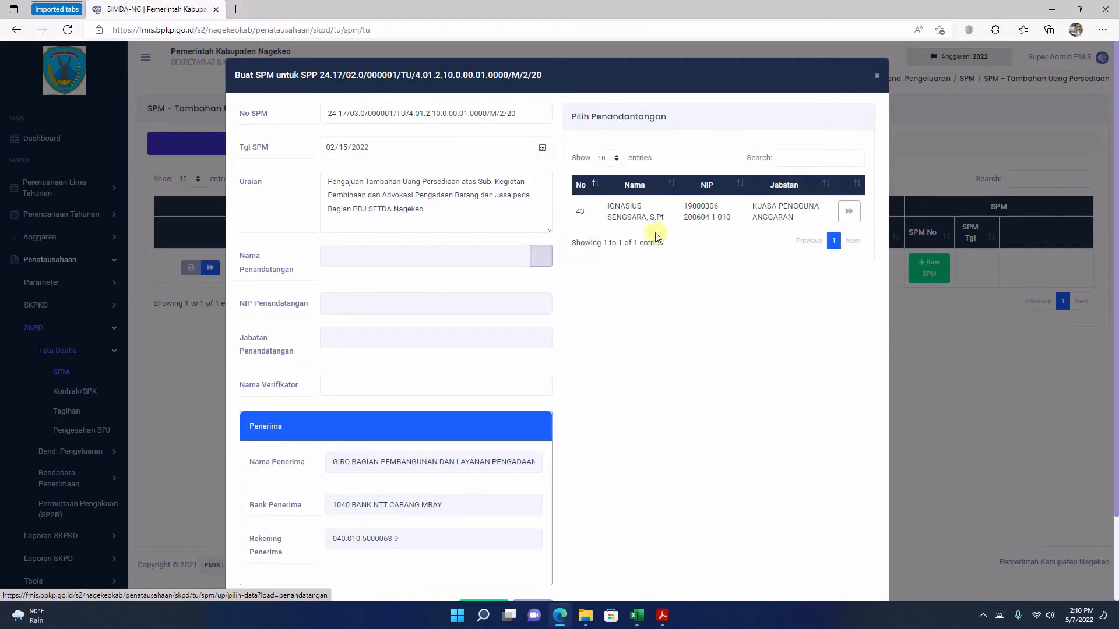
left_click(848, 214)
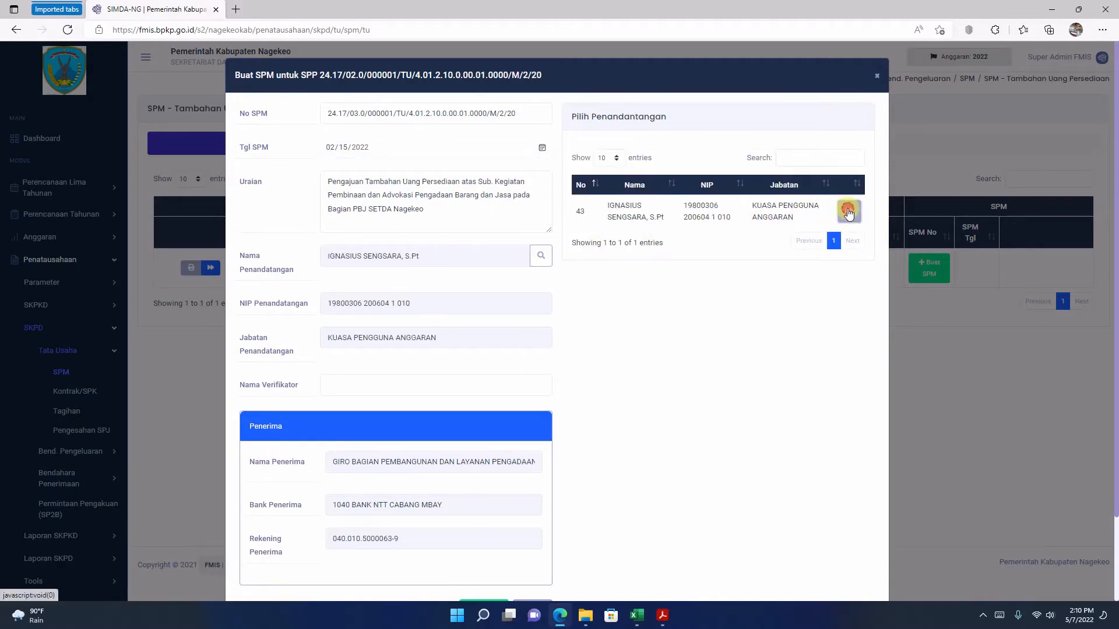
left_click(383, 386)
type("niko")
scroll(489, 524, "down", 2)
left_click(489, 524)
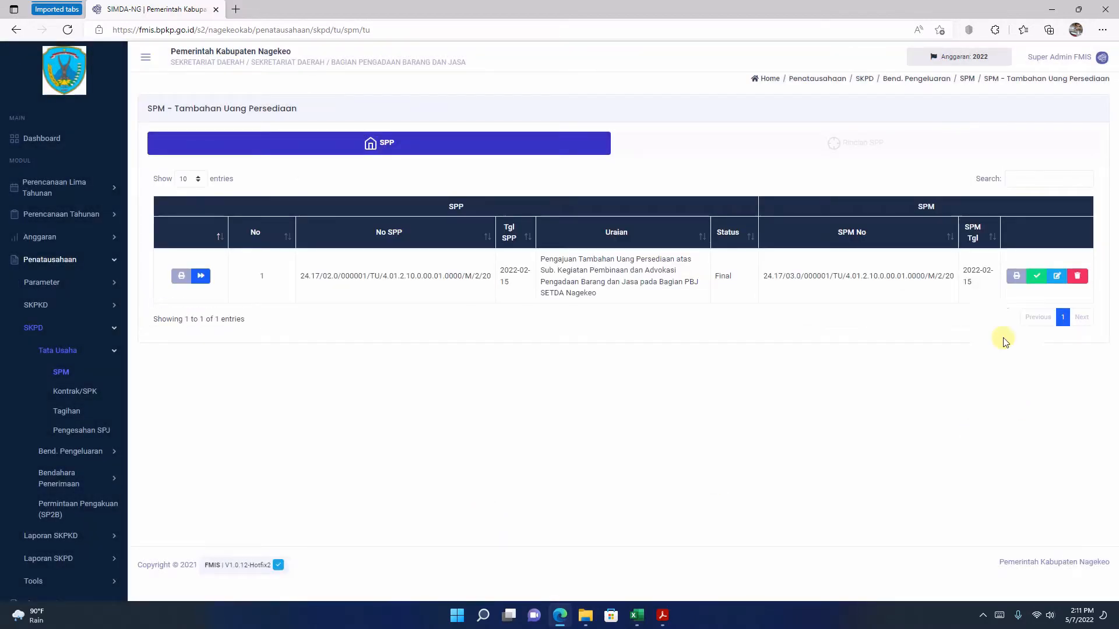
Step: Examine the enlarged draft SPM-TU printout, compare it with the SP2D PDF, and return to the SPM list in Edge
left_click(1017, 278)
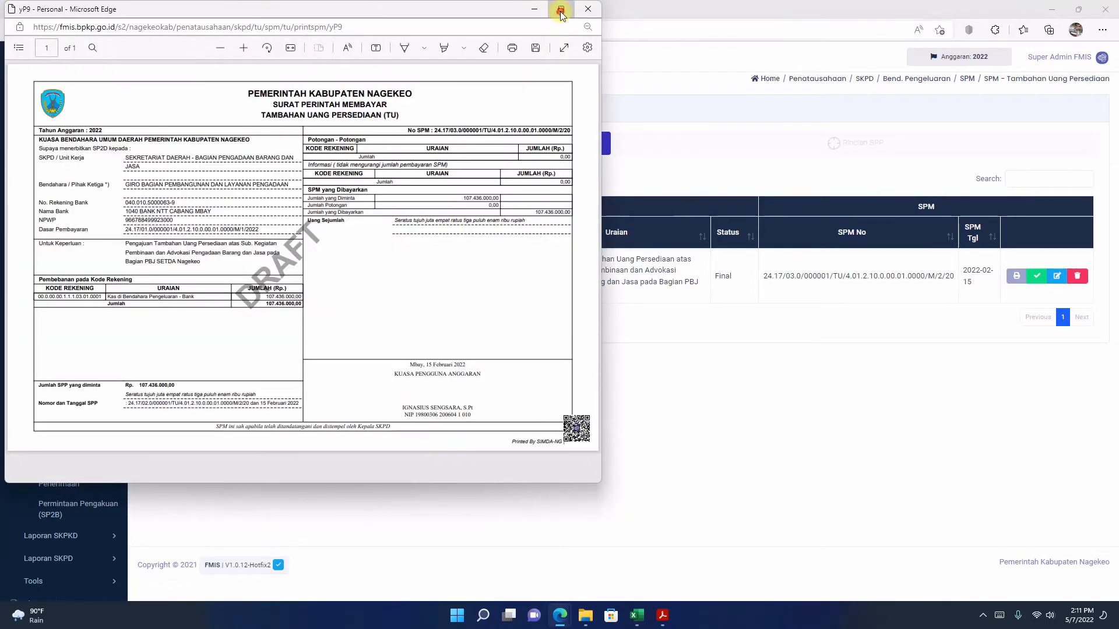
left_click(560, 10)
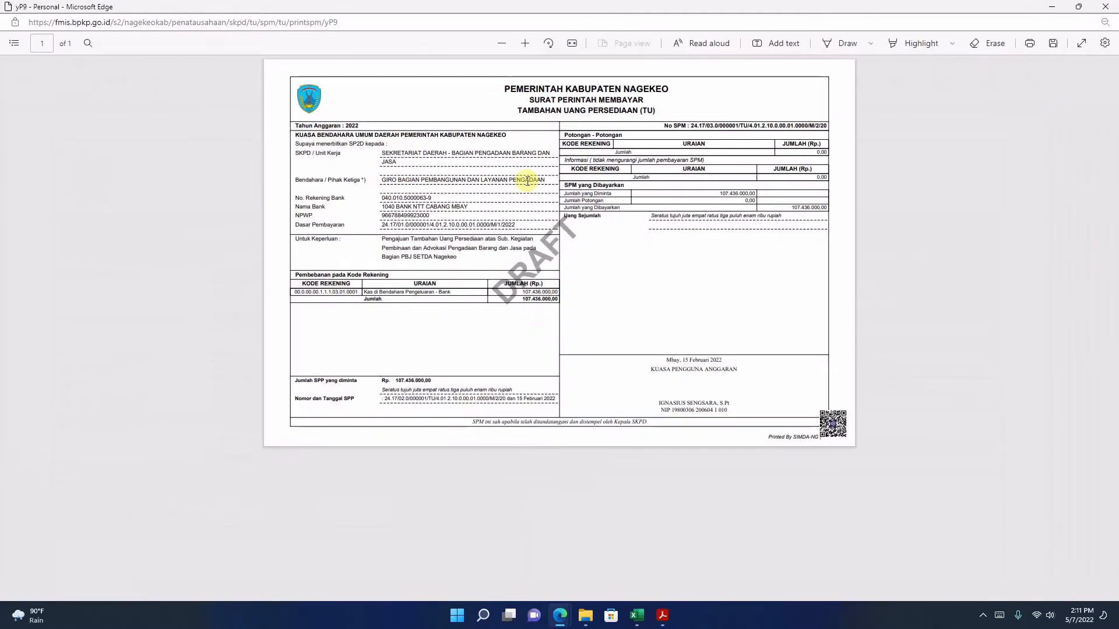
left_click(524, 43)
left_click(525, 43)
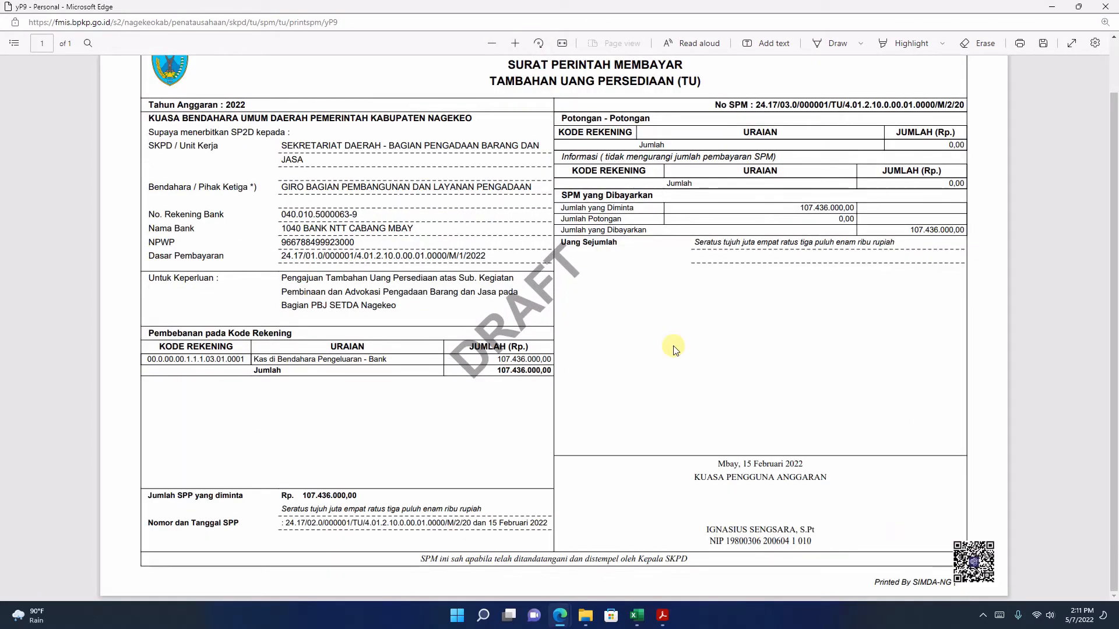
left_click(1106, 7)
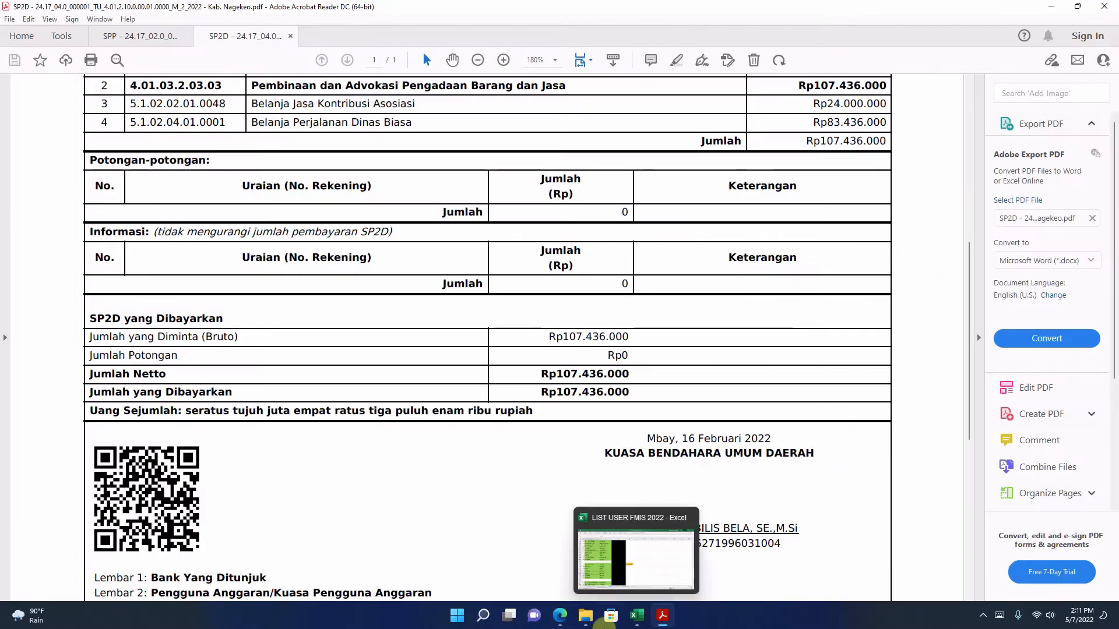
left_click(561, 616)
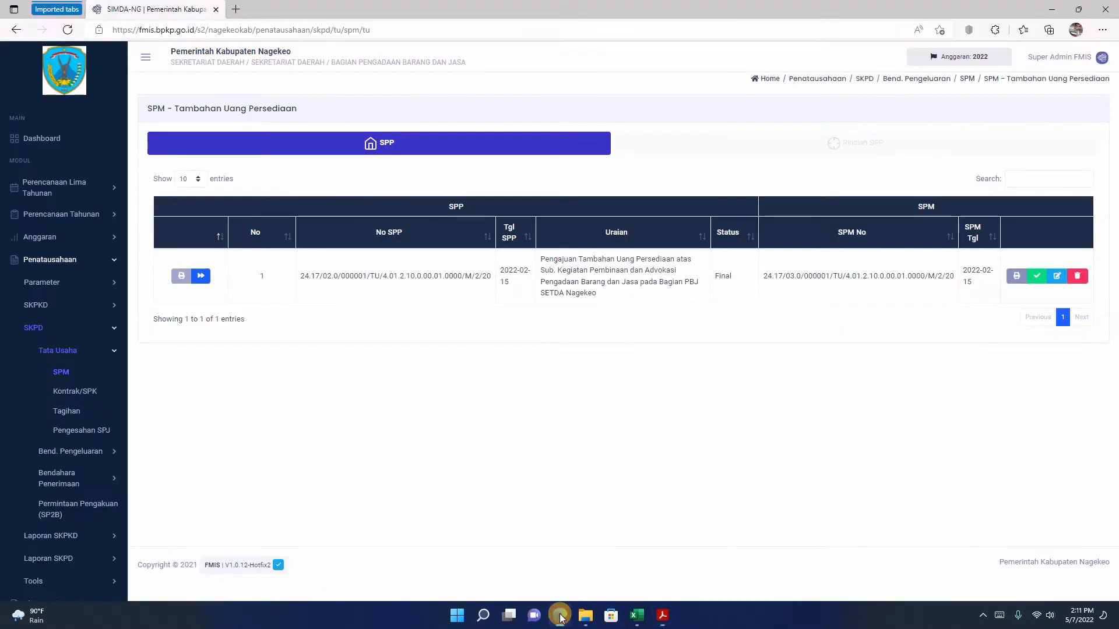
Step: Finalize the SPM-TU by changing its status, and review the SPP-TU printout
left_click(1038, 277)
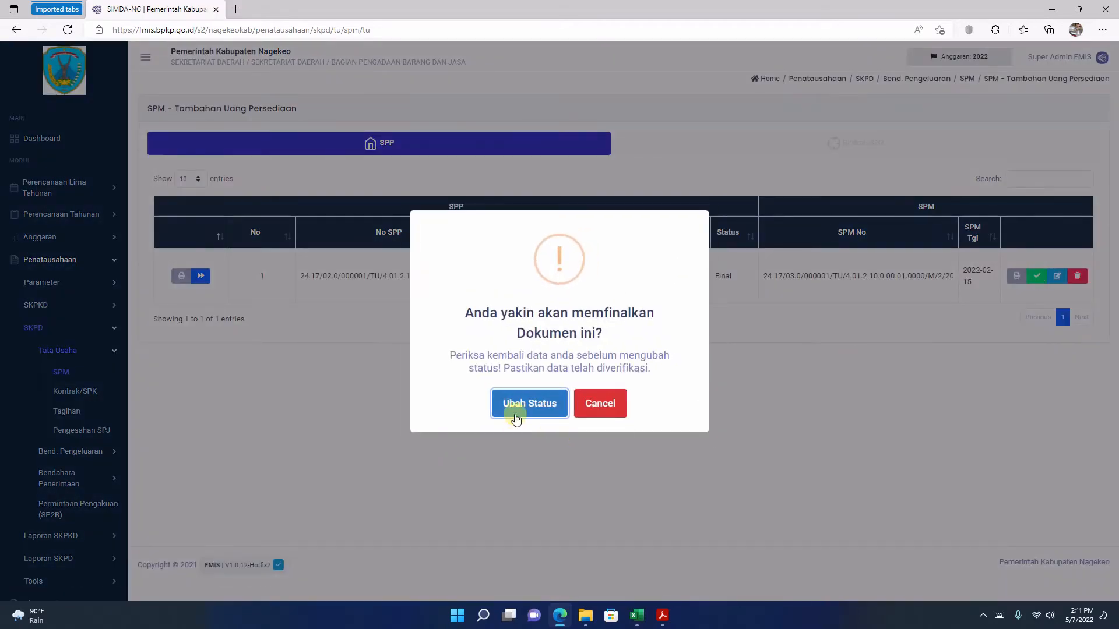
left_click(529, 404)
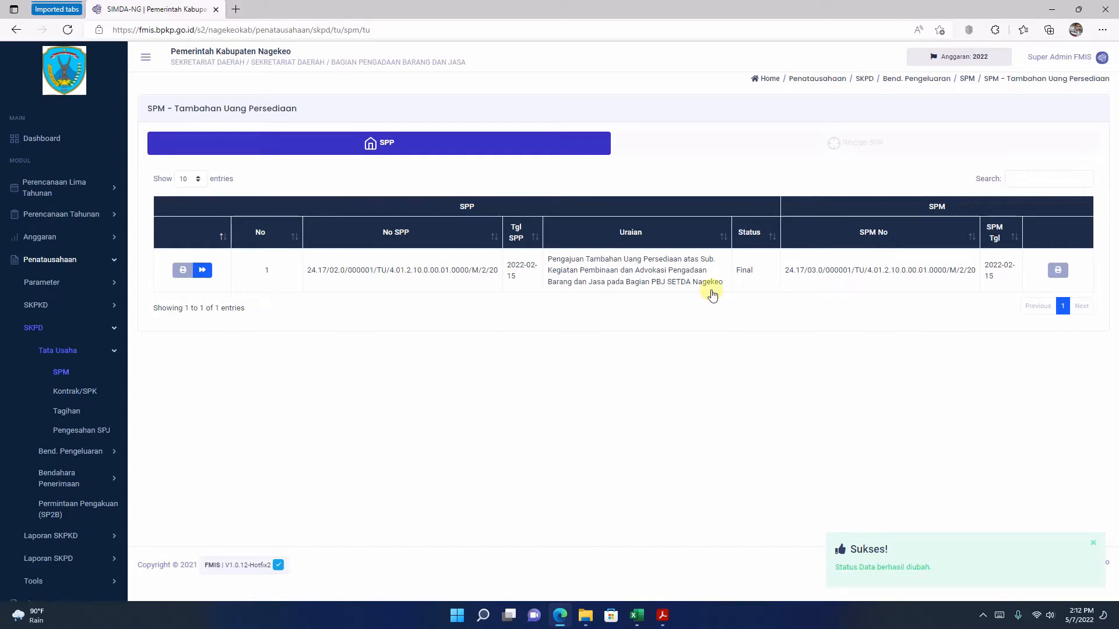
left_click(182, 271)
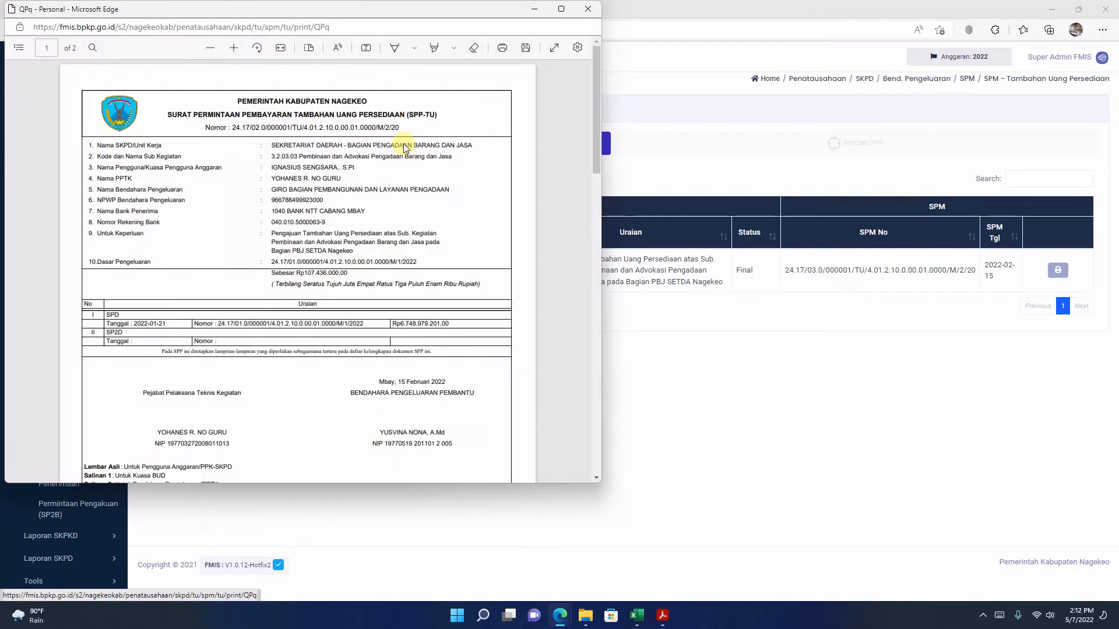
scroll(406, 149, "down", 5)
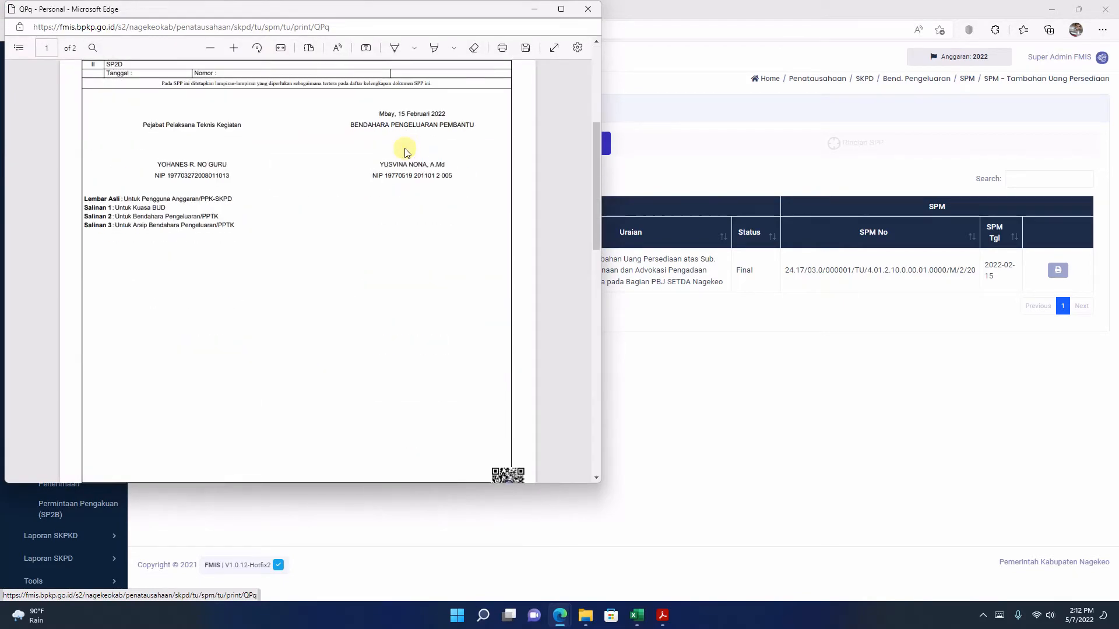
scroll(406, 153, "down", 10)
scroll(407, 153, "up", 10)
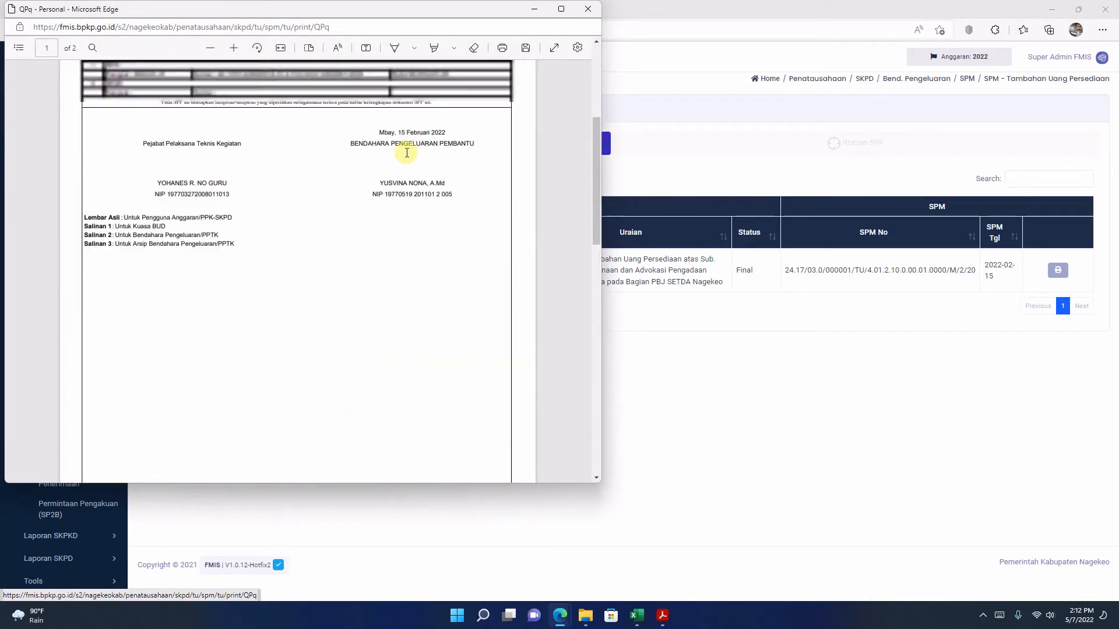
scroll(407, 152, "up", 2)
left_click(588, 9)
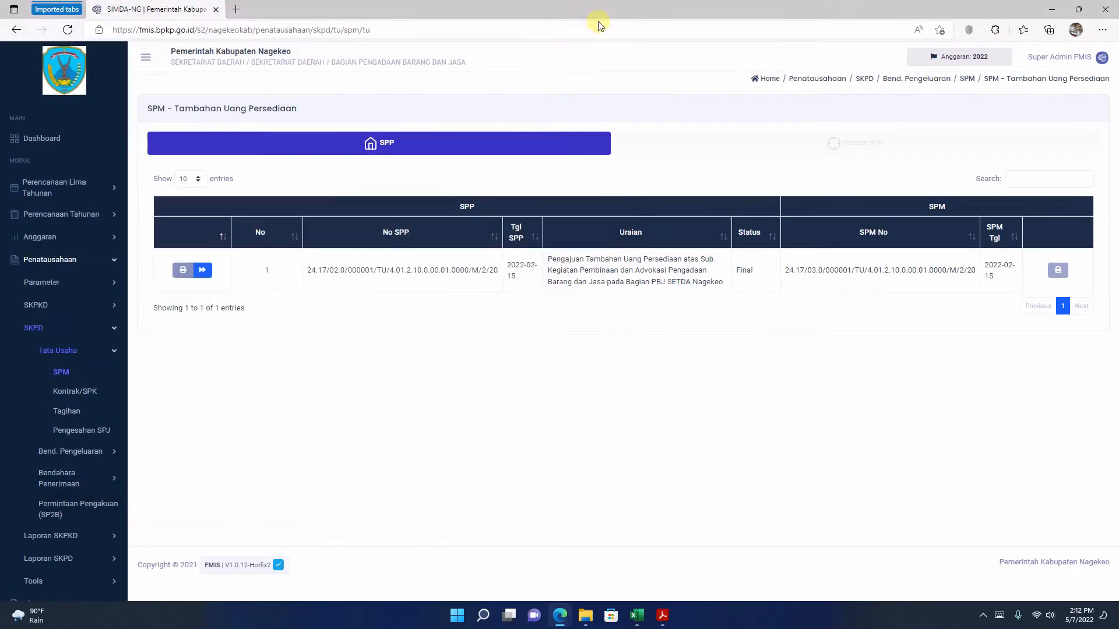
Step: Examine the enlarged final SPM-TU printout and return to the SPM list
left_click(1059, 270)
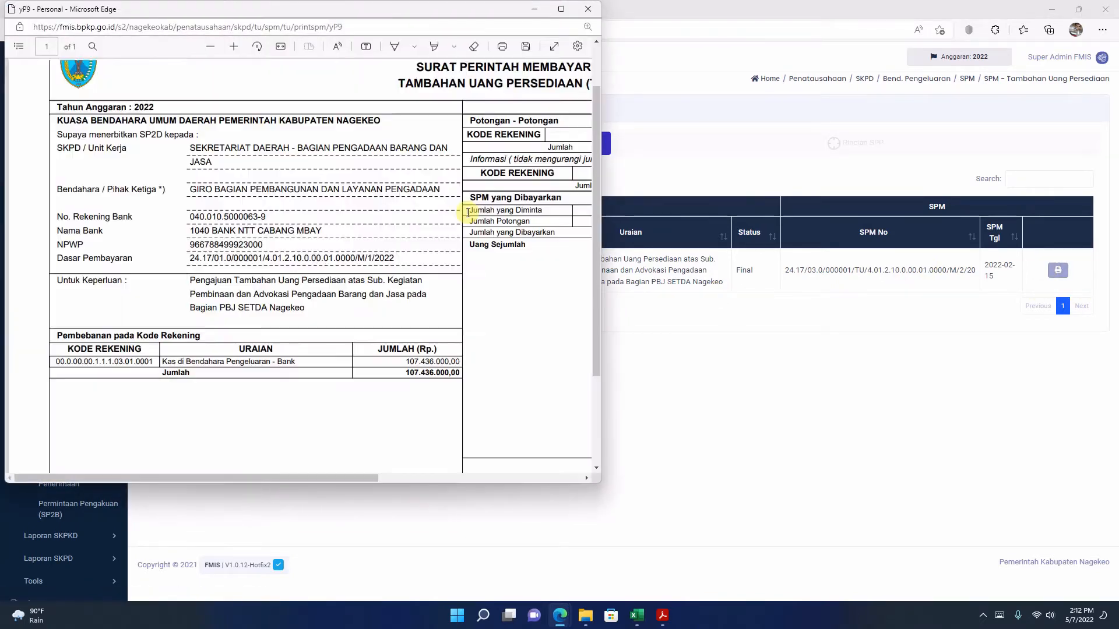
left_click(561, 9)
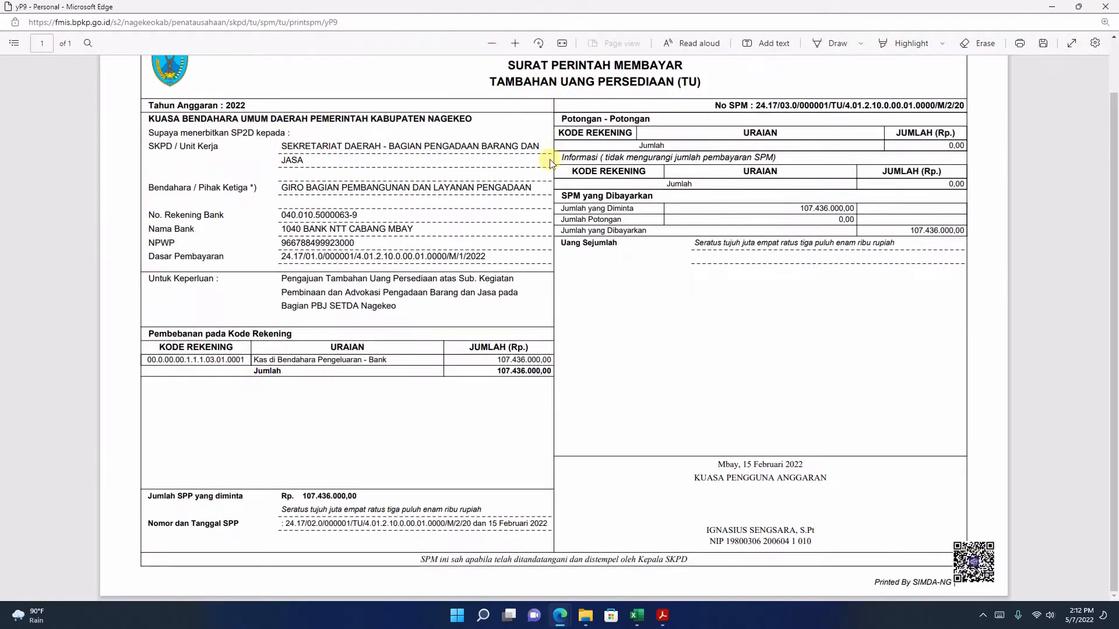
scroll(553, 162, "up", 1)
scroll(554, 165, "down", 1)
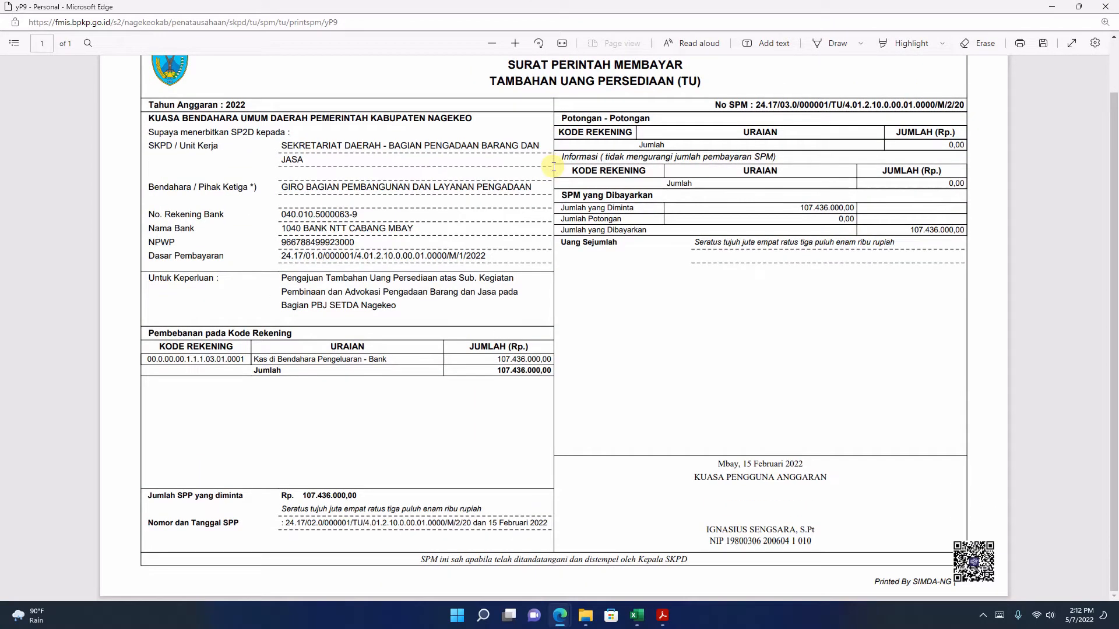
scroll(553, 166, "up", 1)
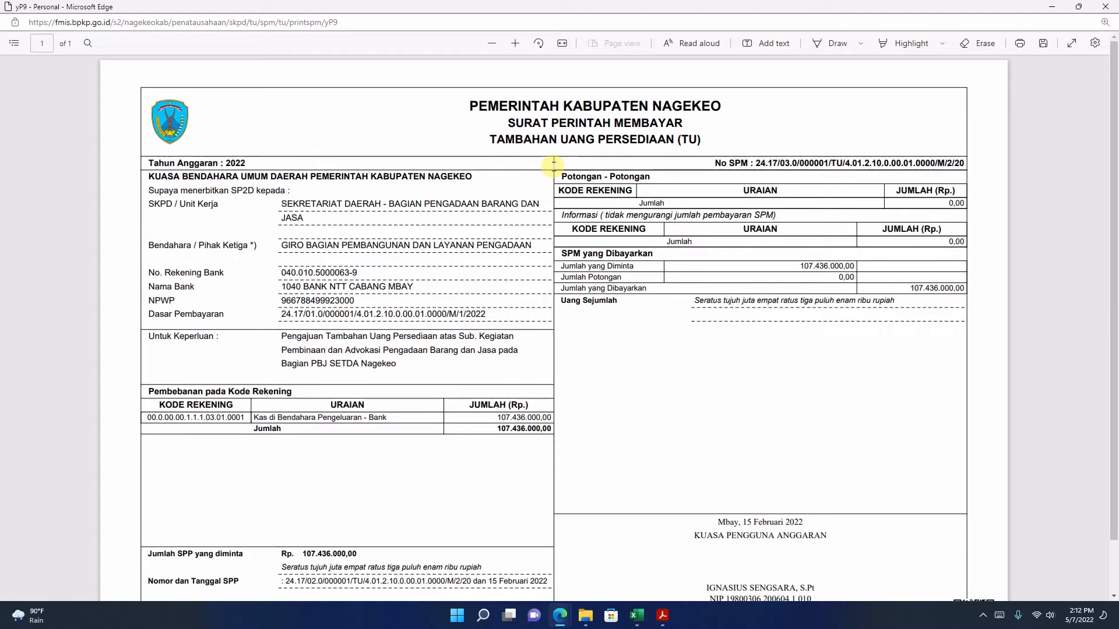
scroll(553, 164, "down", 1)
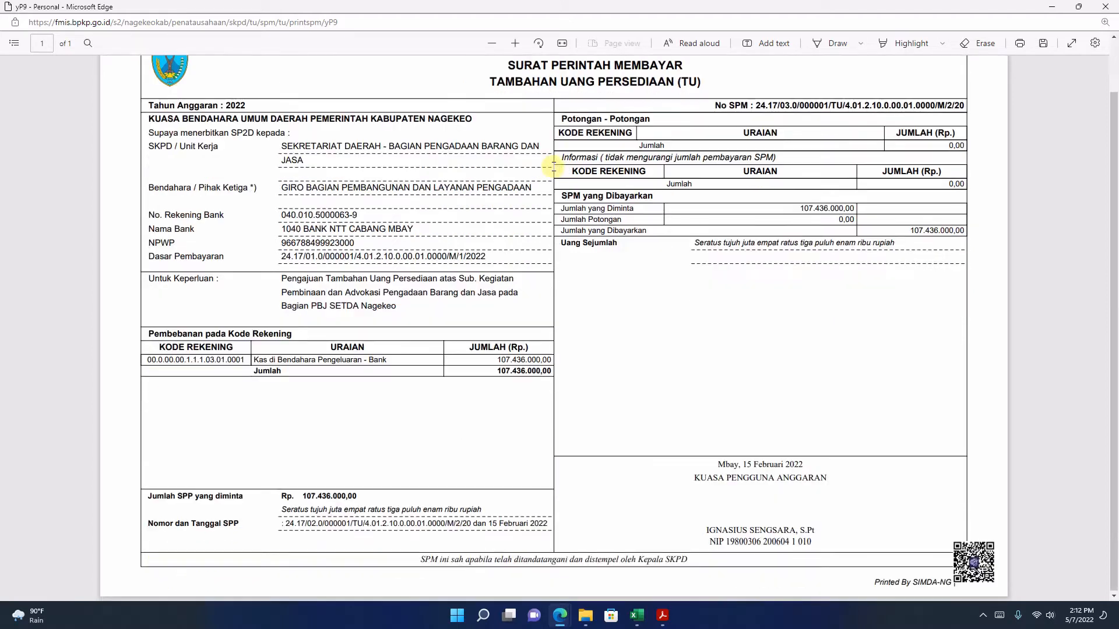
left_click(1103, 6)
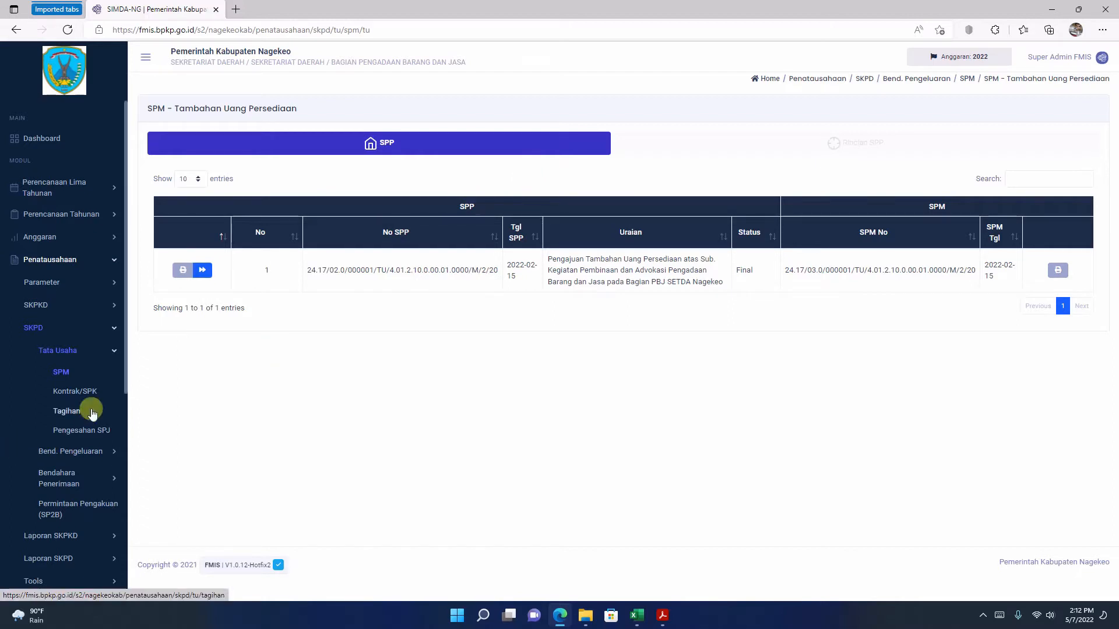
Step: Open the BUD's SP2D page under SKPKD and filter its SPM list by Pengadaan
left_click(32, 330)
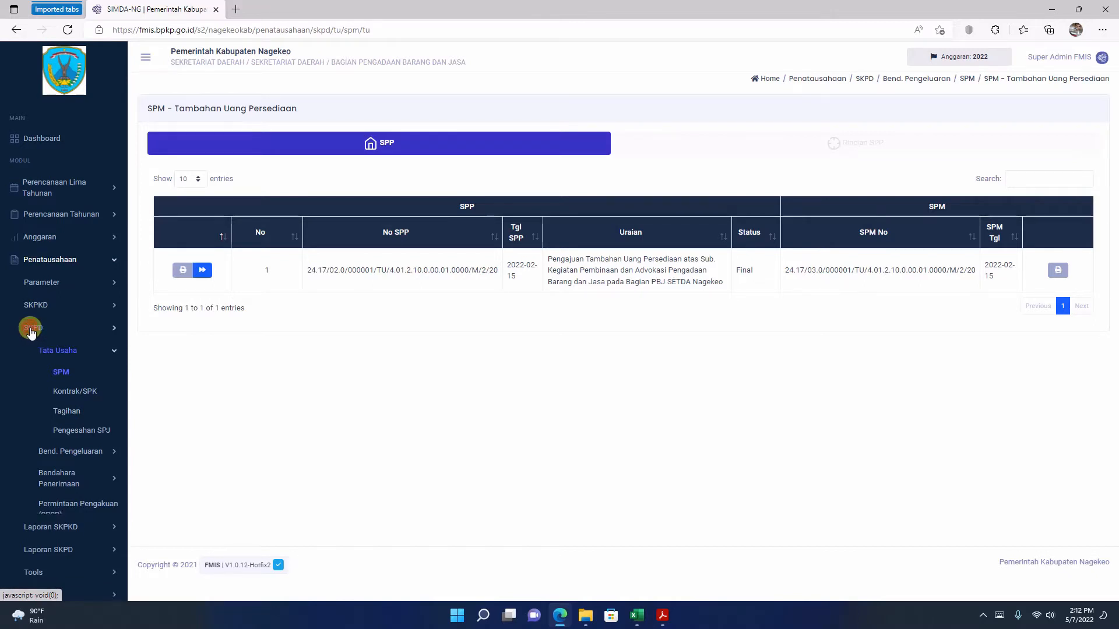
left_click(50, 306)
left_click(56, 324)
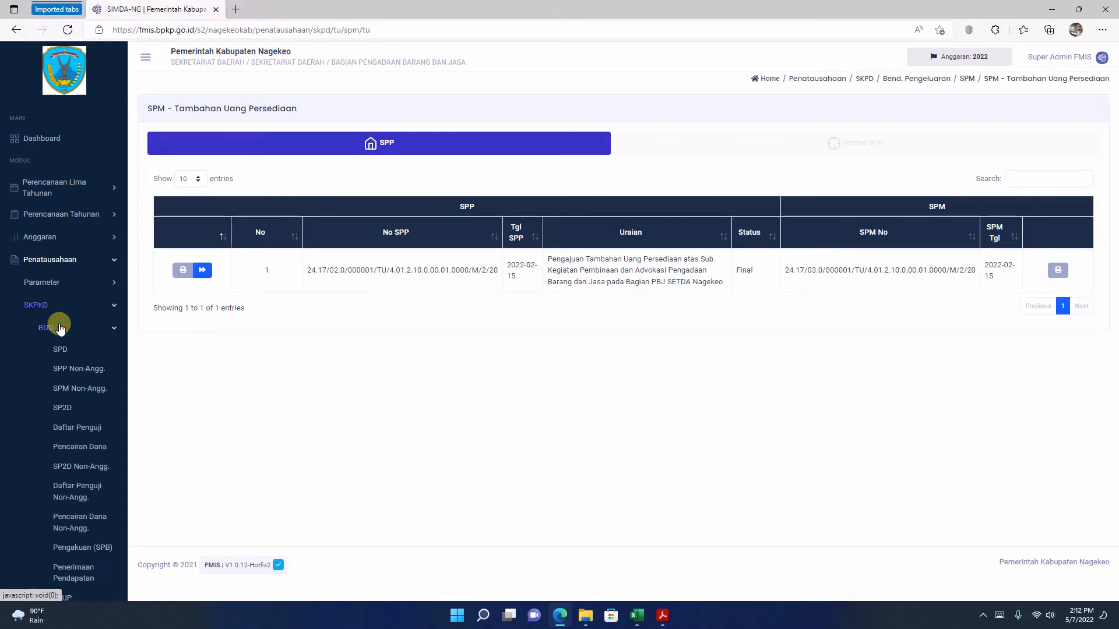
left_click(68, 407)
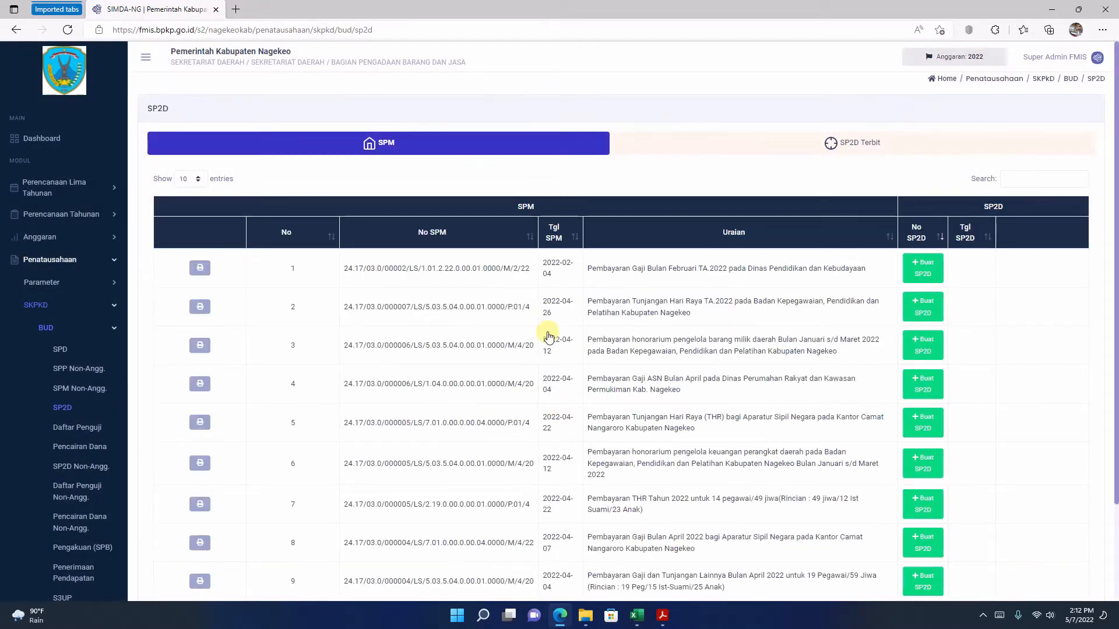
scroll(615, 334, "down", 2)
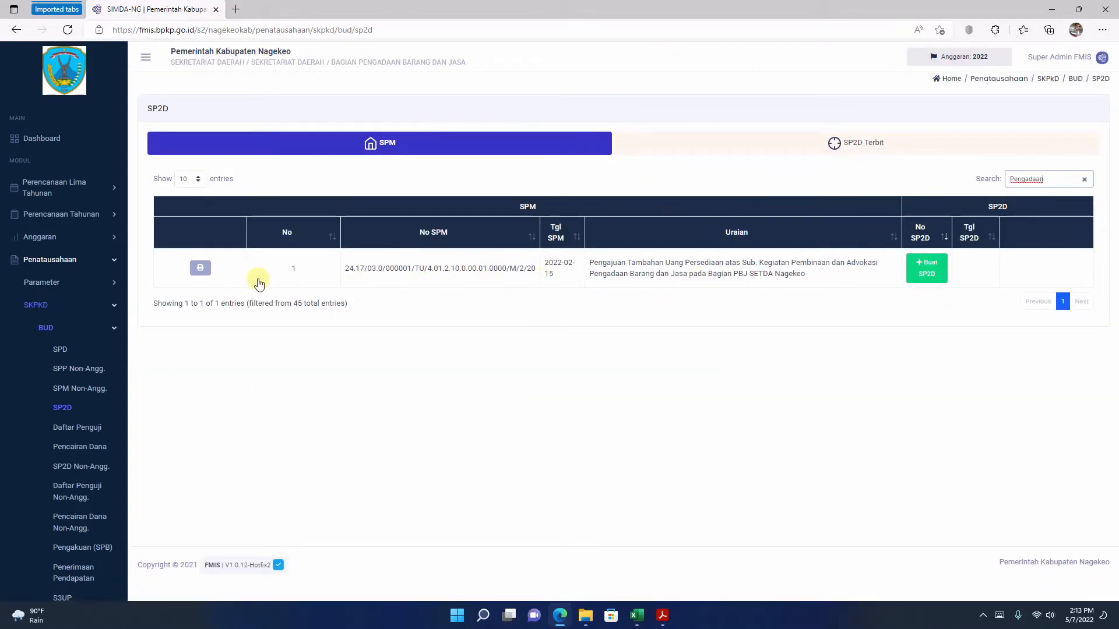
Step: Review the enlarged printout of the filtered SPM-TU and return to the SP2D page
left_click(205, 271)
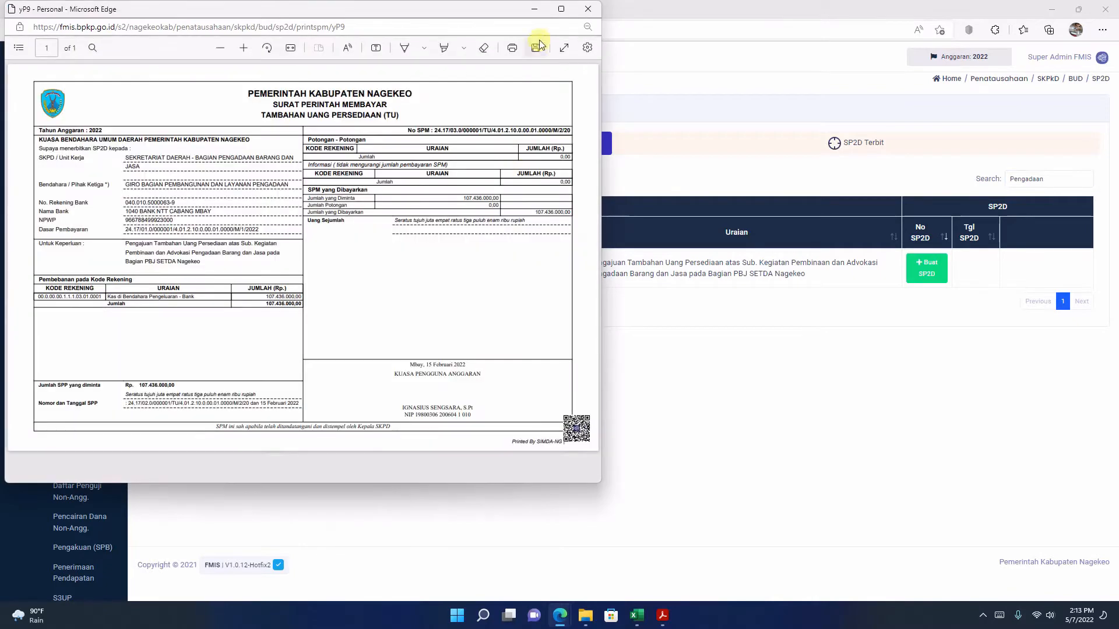
left_click(561, 9)
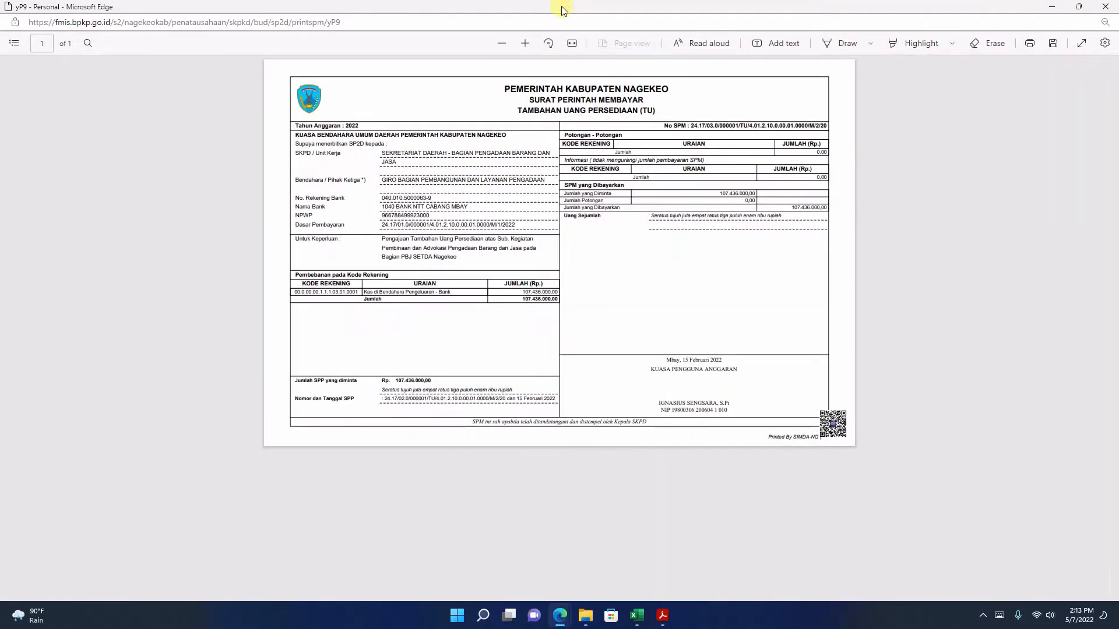
left_click(524, 42)
left_click(524, 42)
left_click(523, 42)
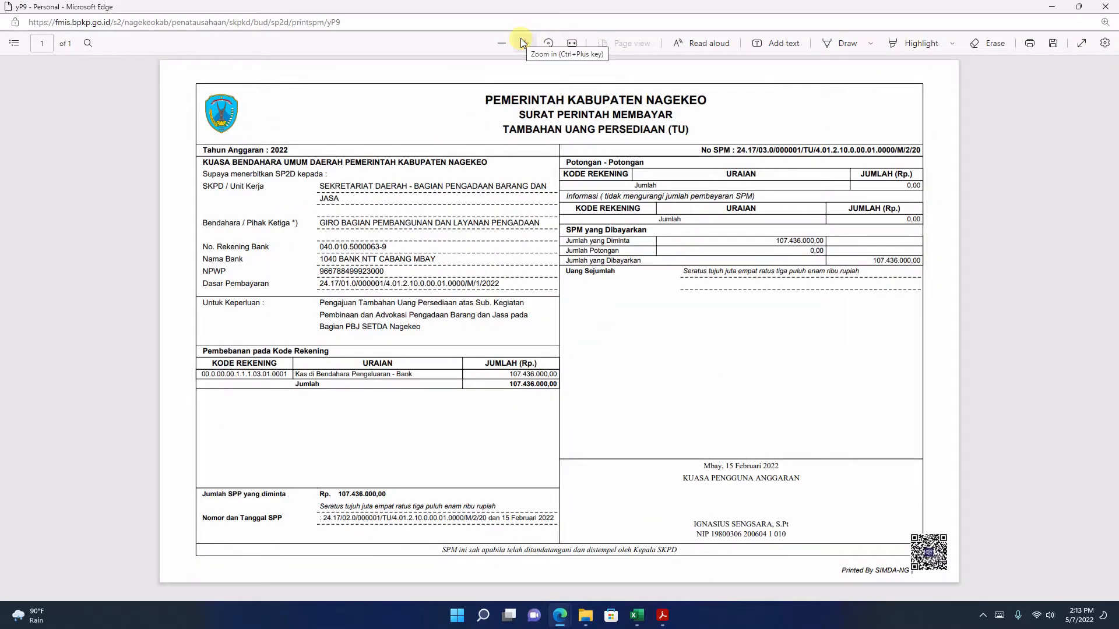
left_click(1106, 7)
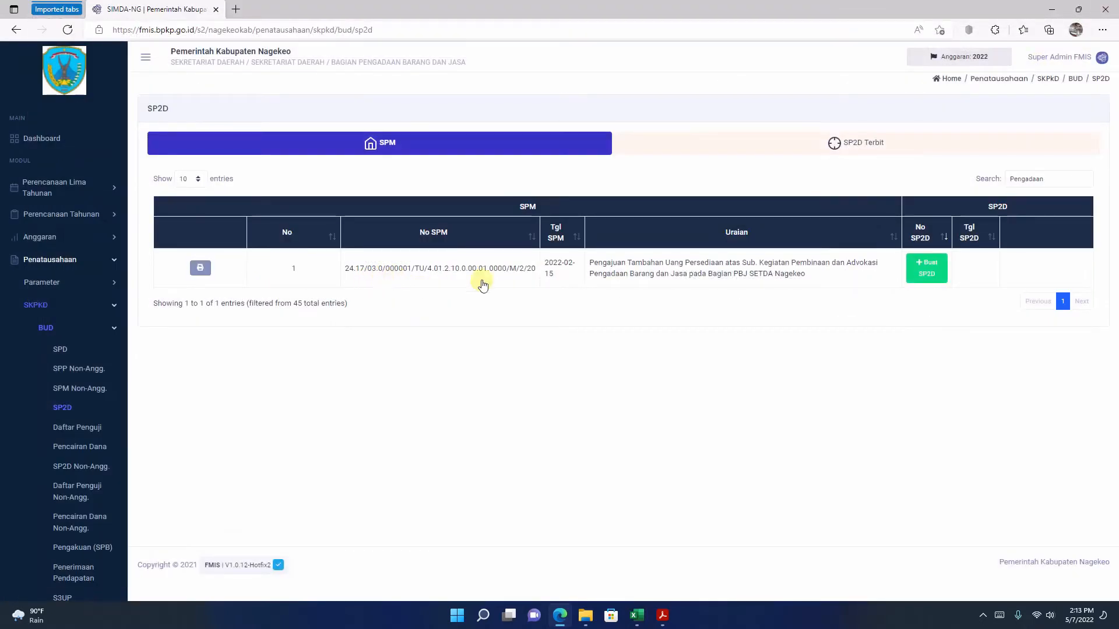
Step: Start an SP2D for the filtered SPM and copy the SP2D number from the SP2D PDF in Acrobat Reader
left_click(926, 271)
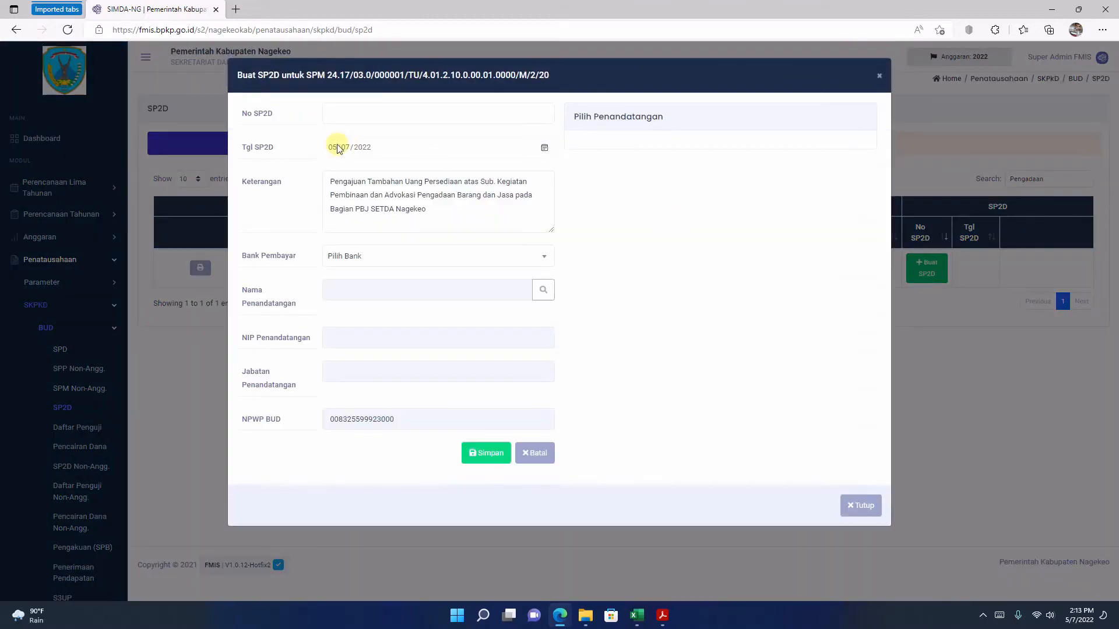
mouse_move(673, 621)
left_click(687, 568)
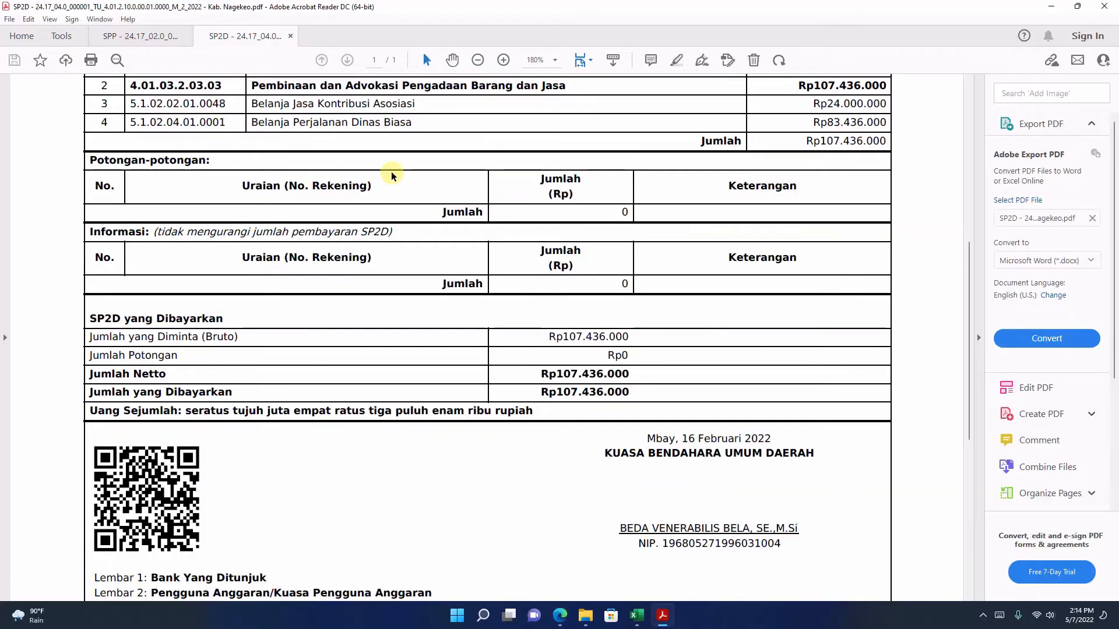
scroll(387, 169, "up", 3)
scroll(392, 175, "up", 3)
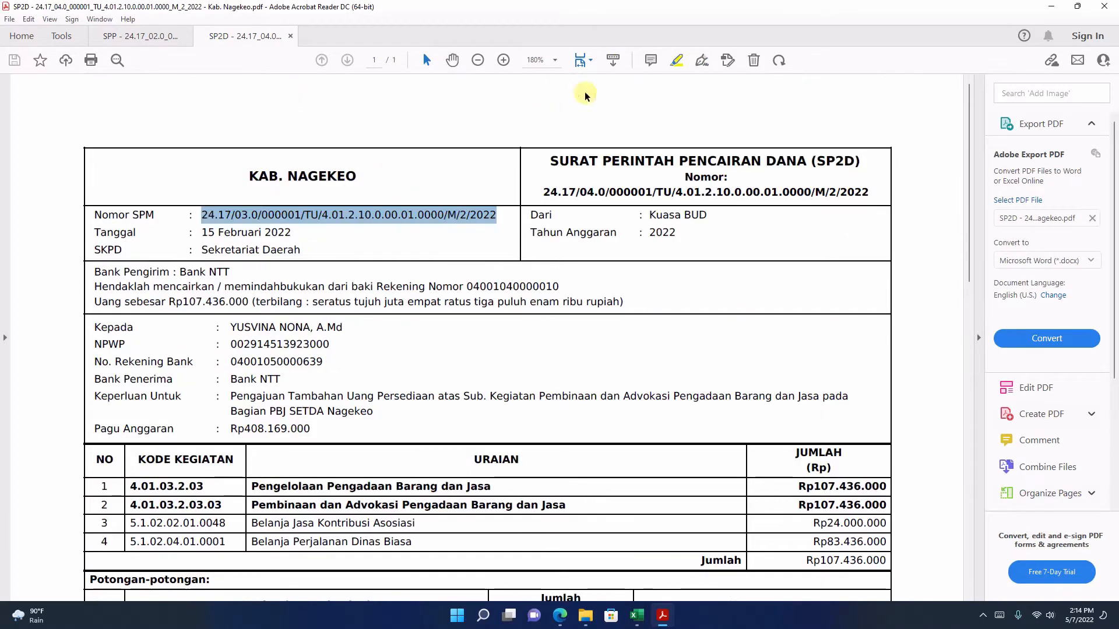
left_click_drag(544, 192, 874, 194)
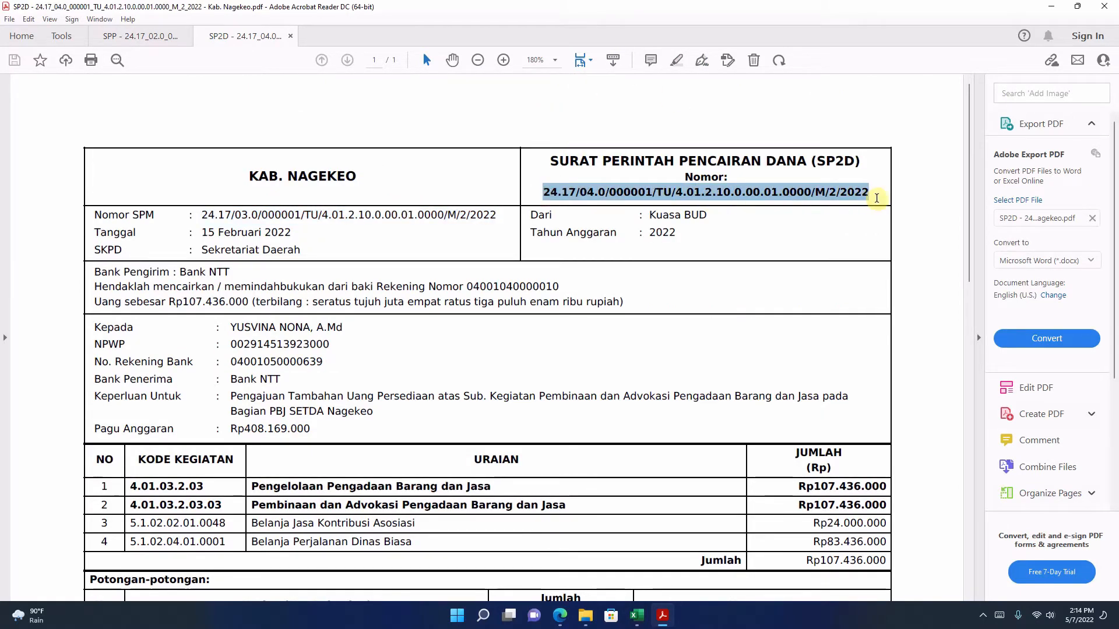
right_click(760, 195)
left_click(780, 205)
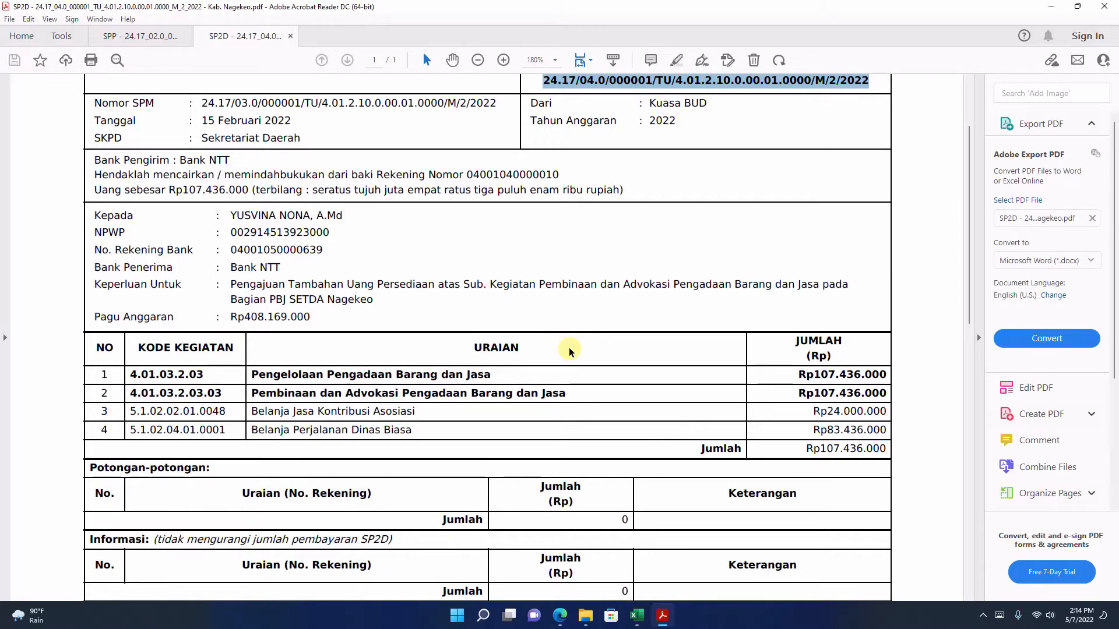
Step: Check the SP2D's date and signatory in the PDF, and paste 24.17/04.0/000001/TU/4.01.2.10.0.00.01.0000/M/2/20 as No SP2D in FMIS
scroll(570, 351, "up", 3)
scroll(571, 349, "down", 10)
scroll(571, 348, "down", 3)
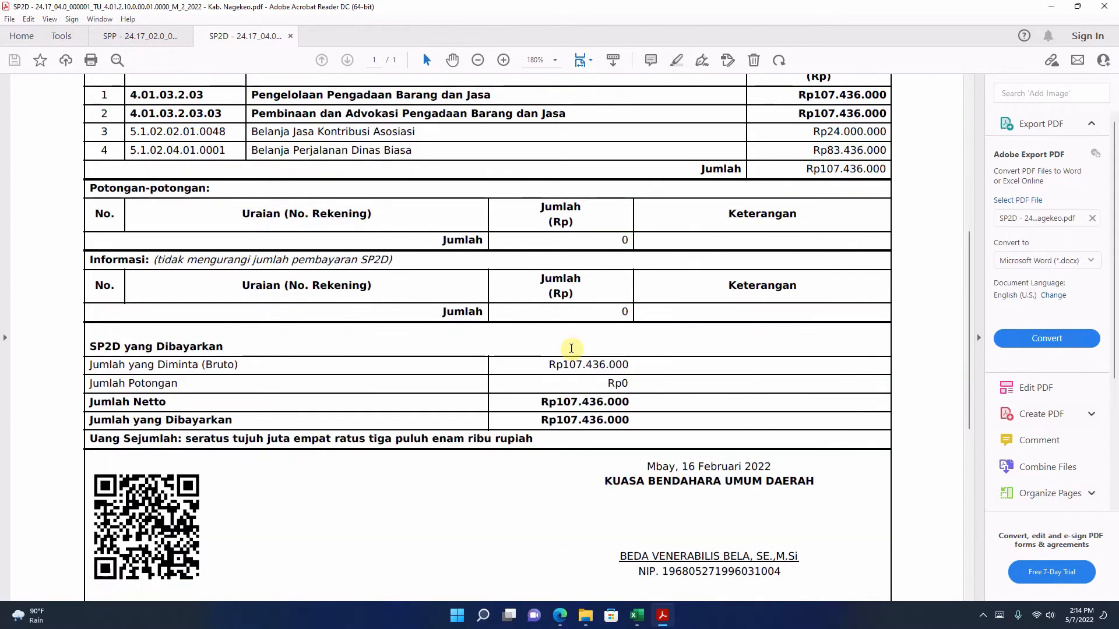
scroll(571, 349, "up", 5)
scroll(570, 348, "down", 3)
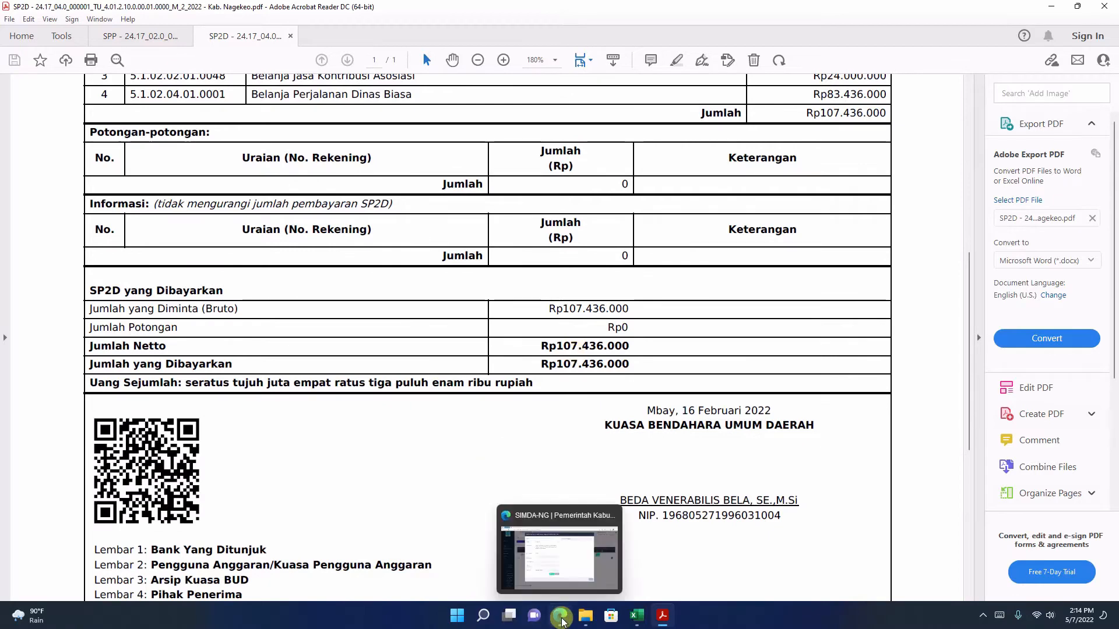
left_click(560, 616)
left_click(398, 115)
right_click(398, 116)
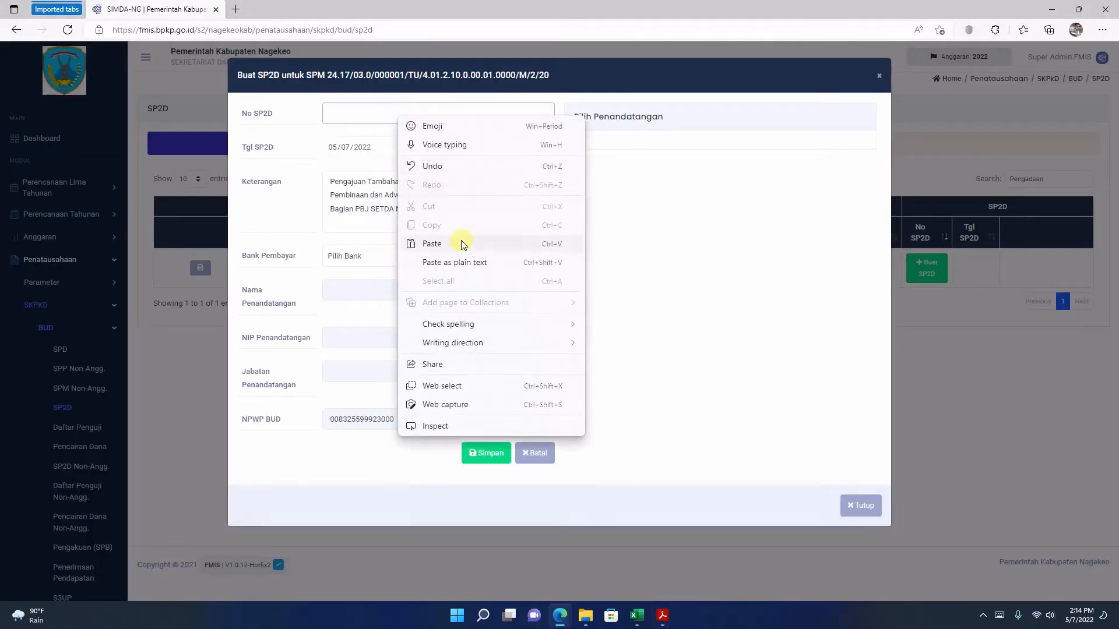
left_click(462, 242)
Step: Set Tgl SP2D to 02/16/2022
left_click(544, 148)
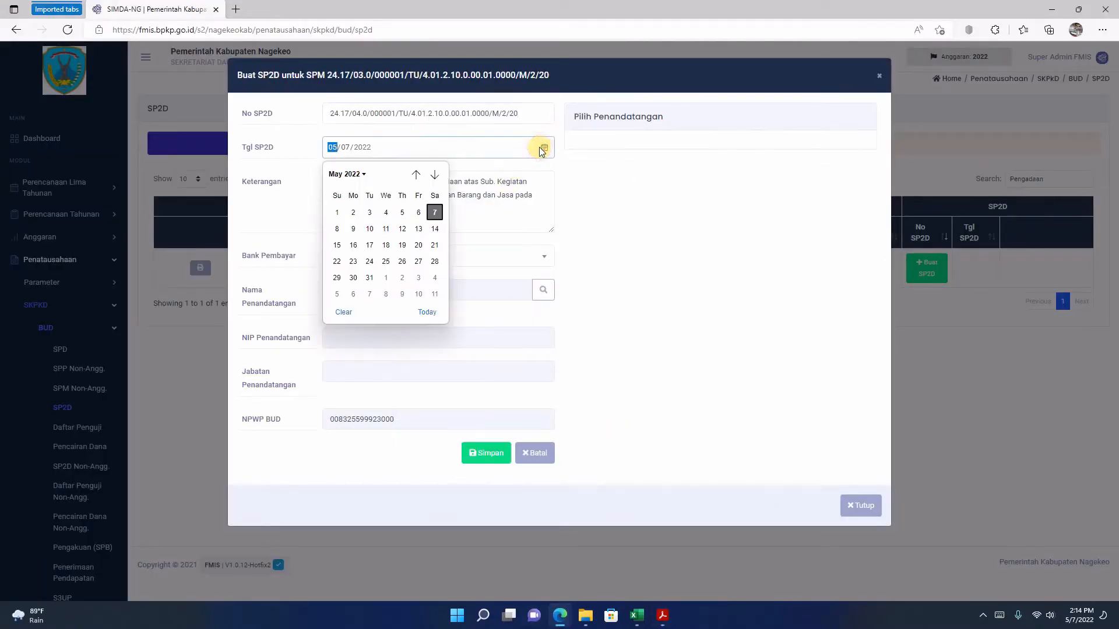
left_click(416, 174)
left_click(416, 173)
left_click(416, 174)
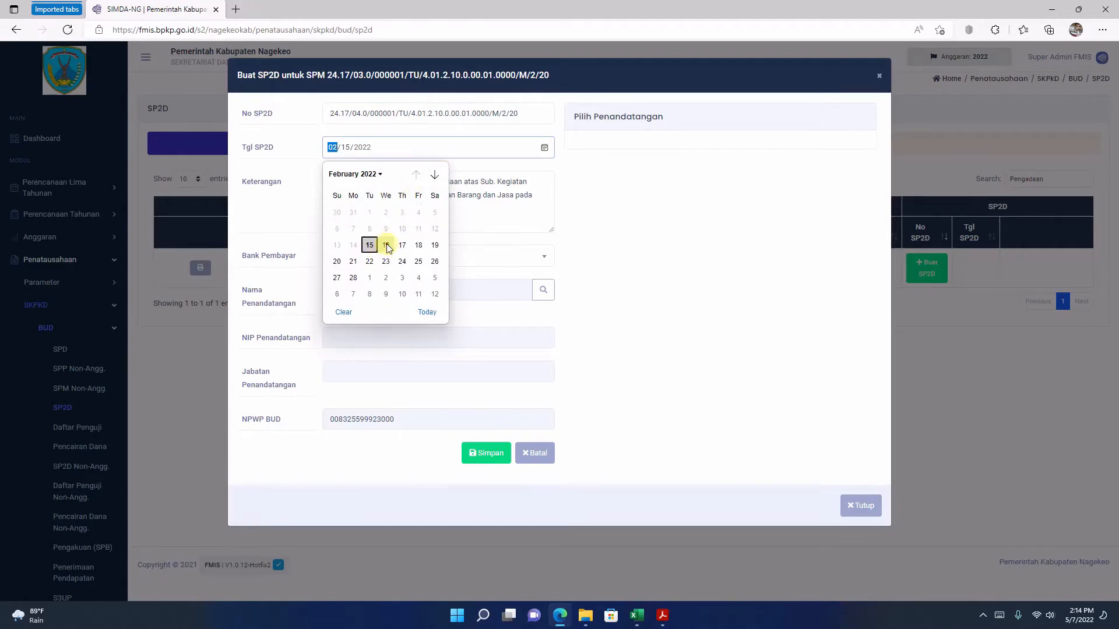
left_click(387, 246)
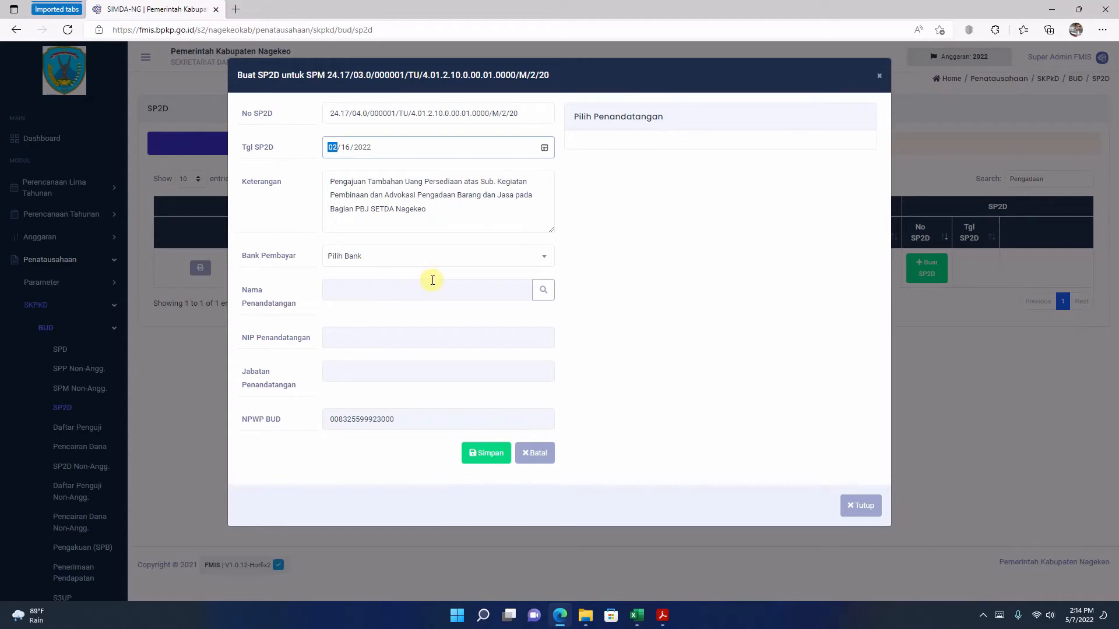
Step: Set Bank Pembayar to the main BANK NTT account and choose the Kuasa BUD signatory named in the SP2D PDF
left_click(525, 254)
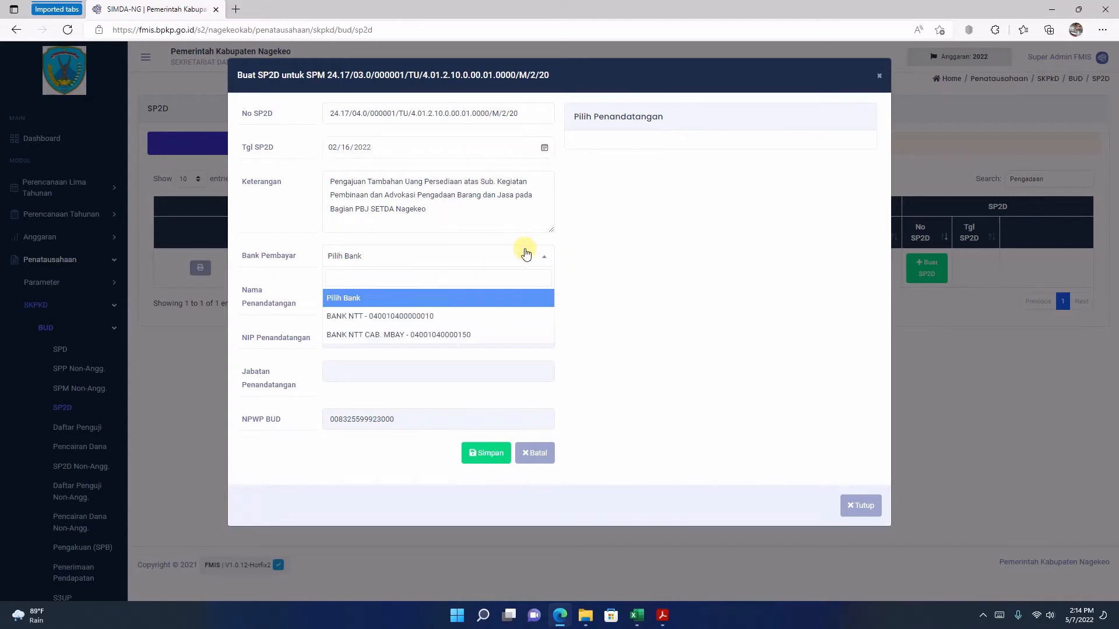
left_click(384, 315)
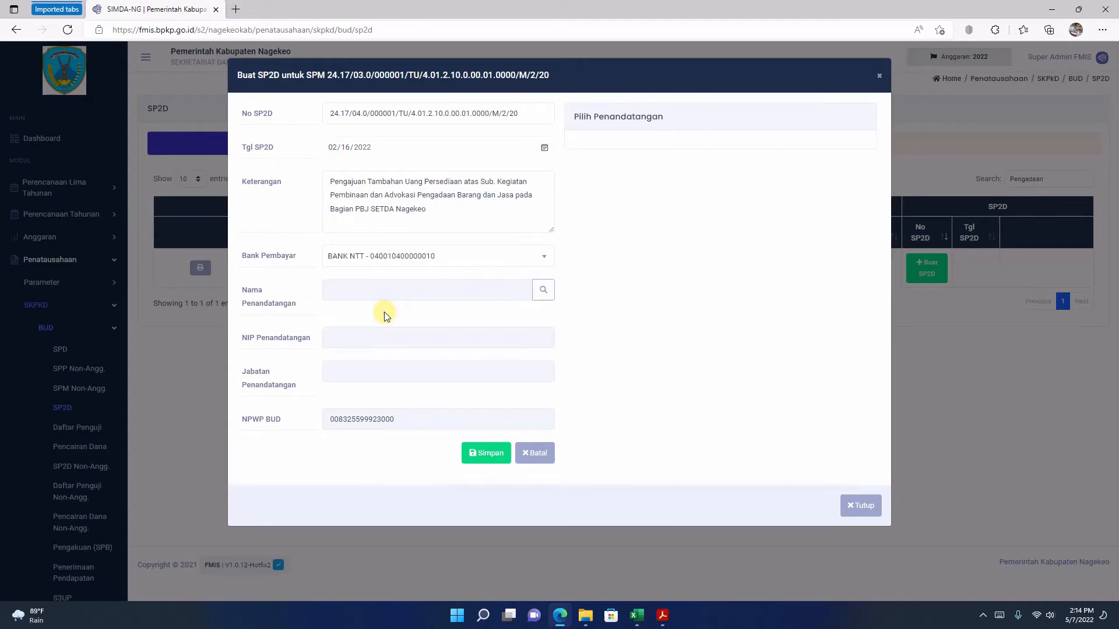
left_click(543, 289)
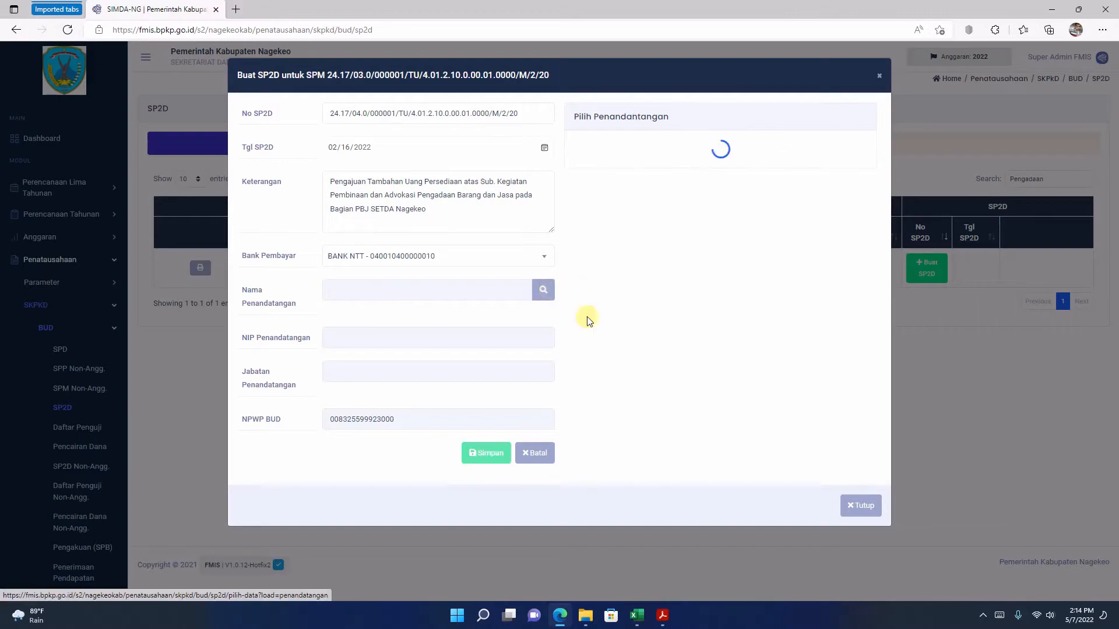
mouse_move(662, 616)
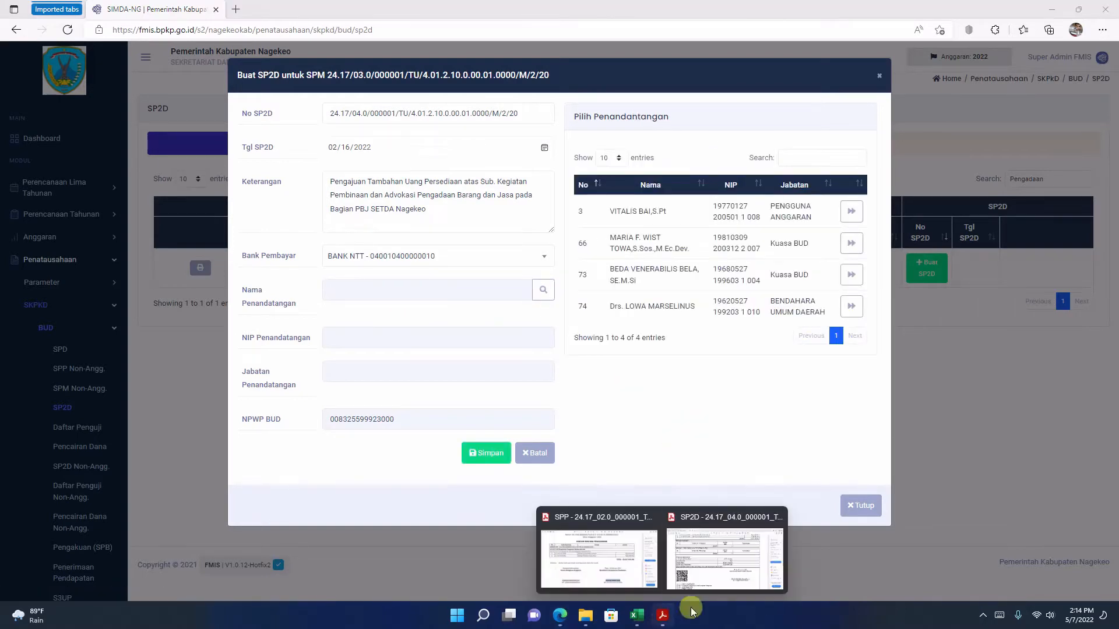
left_click(731, 556)
left_click(560, 615)
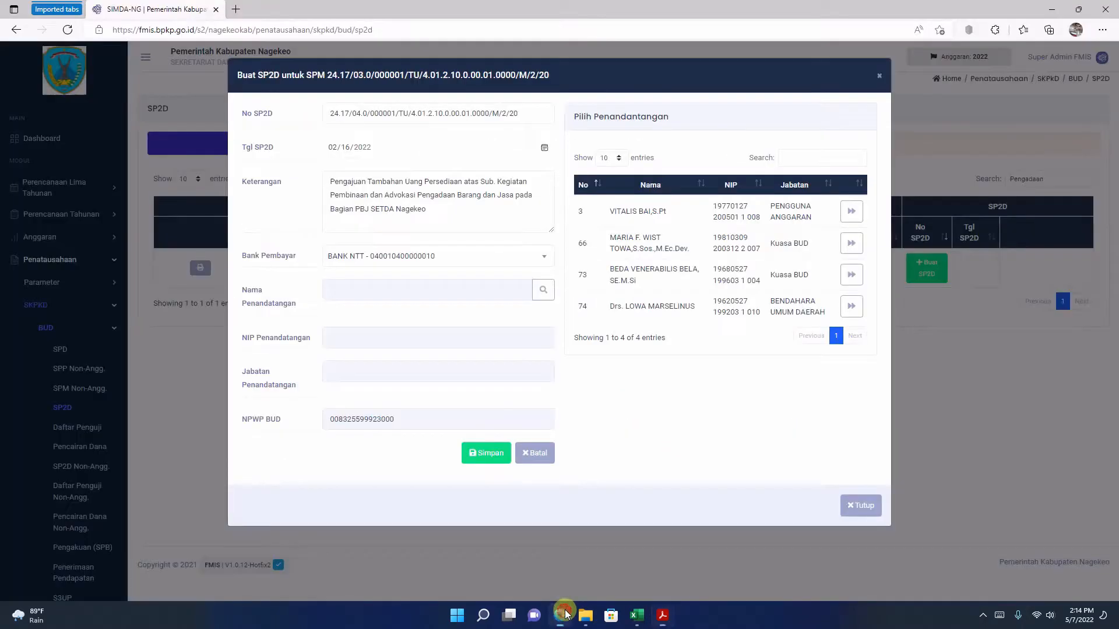
left_click(852, 276)
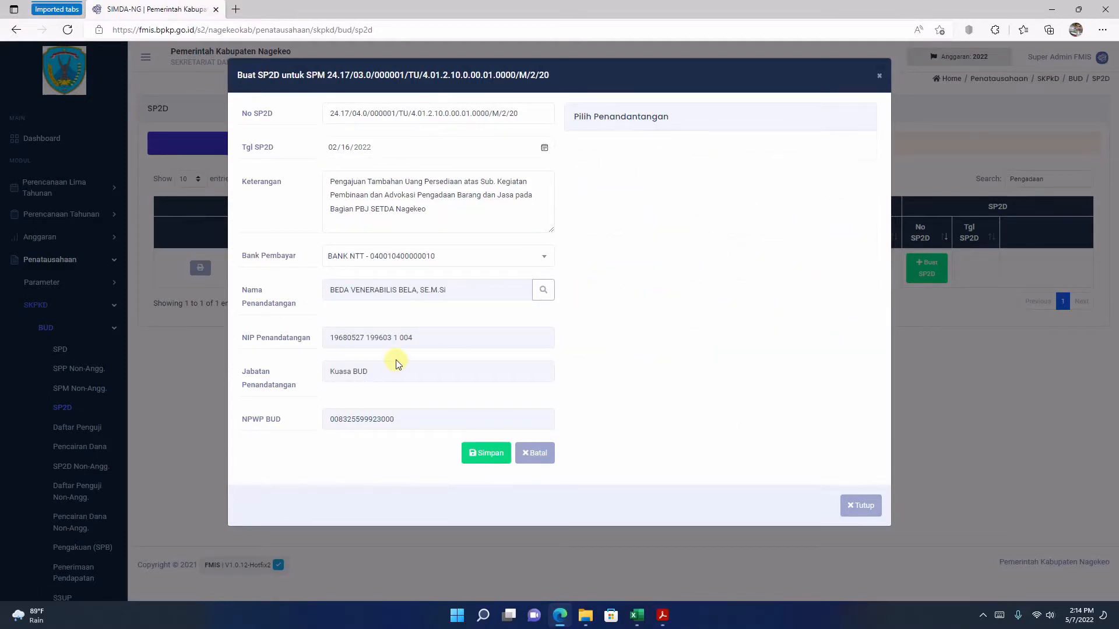
Step: Save the SP2D and finalize it, confirming the status change
left_click(486, 454)
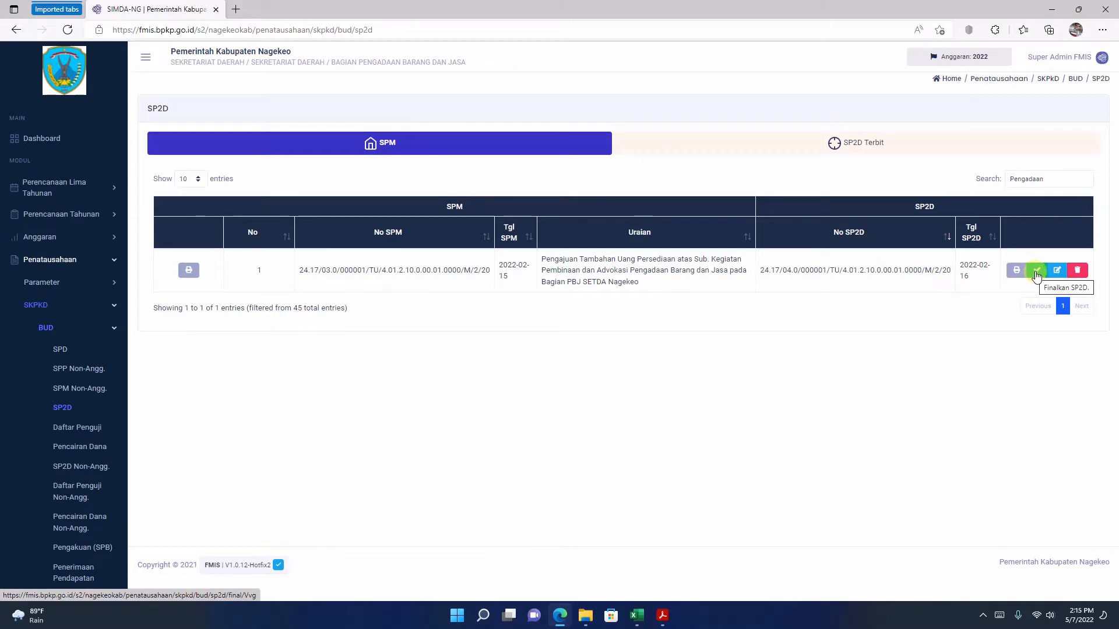
left_click(1037, 277)
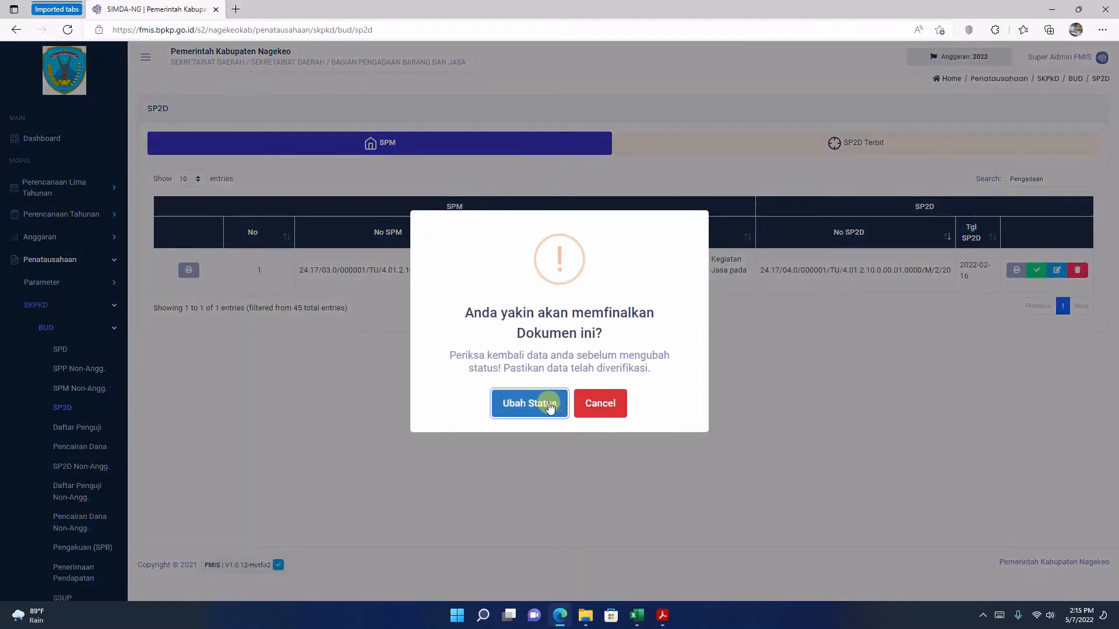
left_click(549, 407)
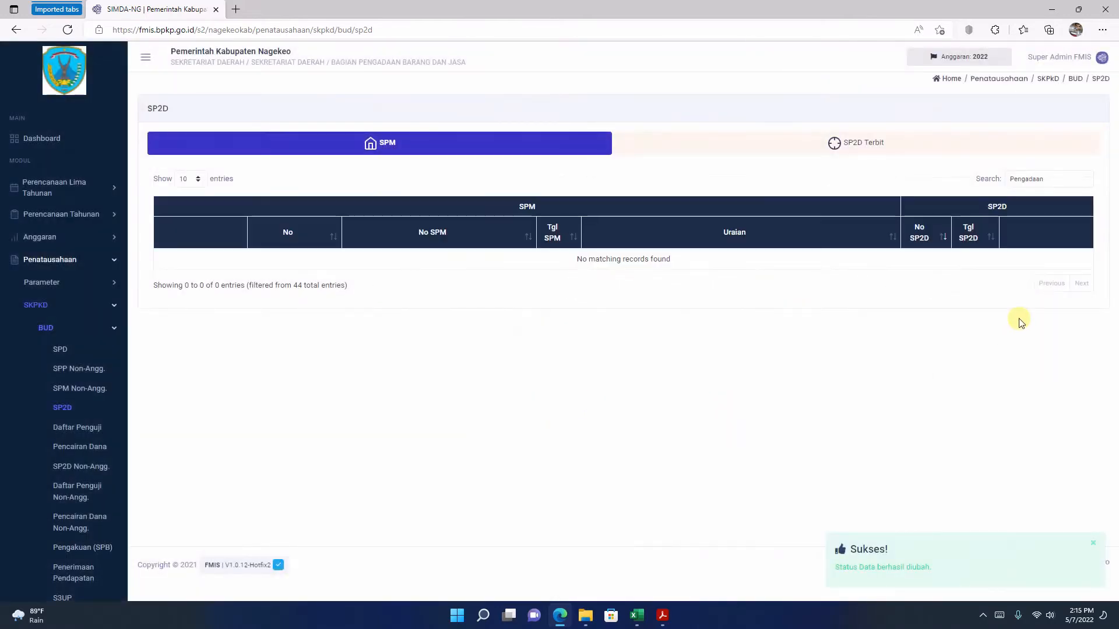
Step: Search the SP2D Terbit list for the Pengadaan SP2D and examine its enlarged printout
left_click(795, 148)
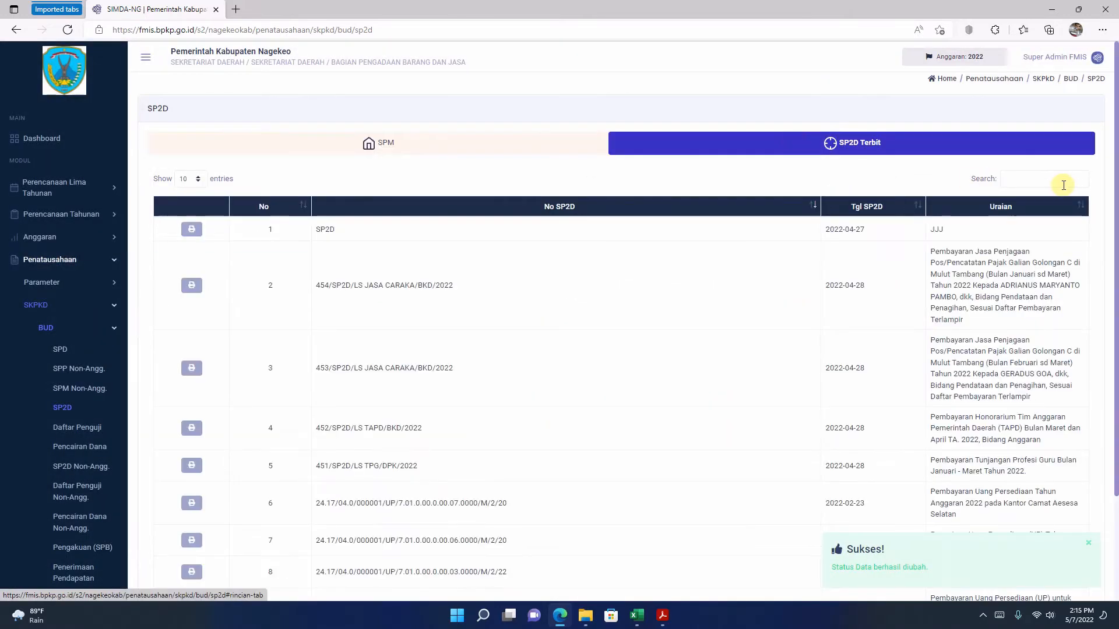
left_click(1067, 185)
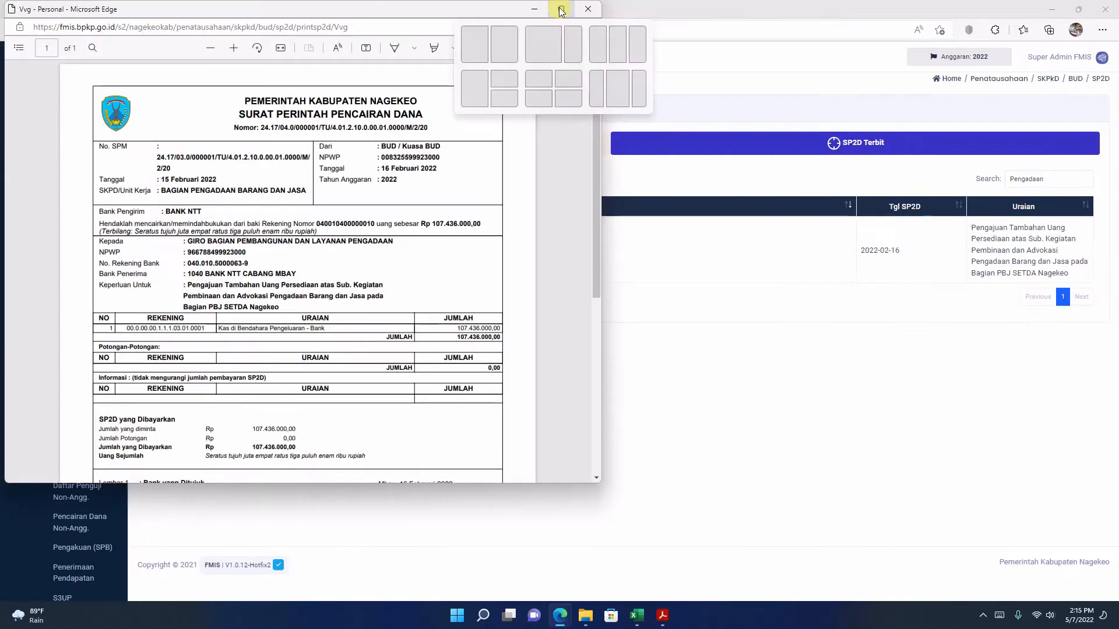
left_click(561, 9)
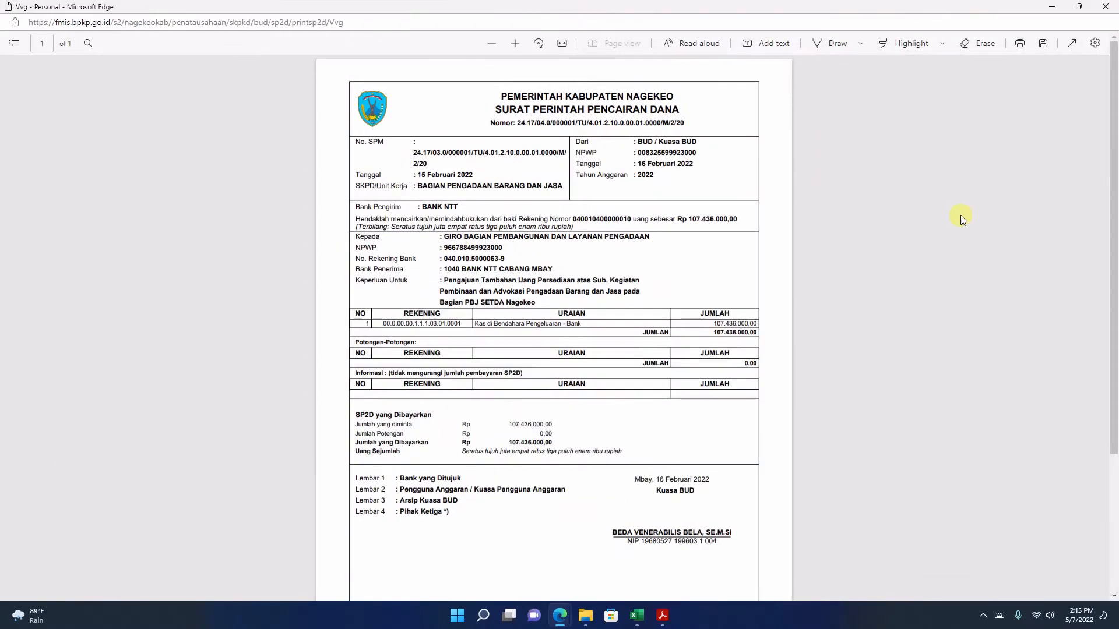
left_click(515, 44)
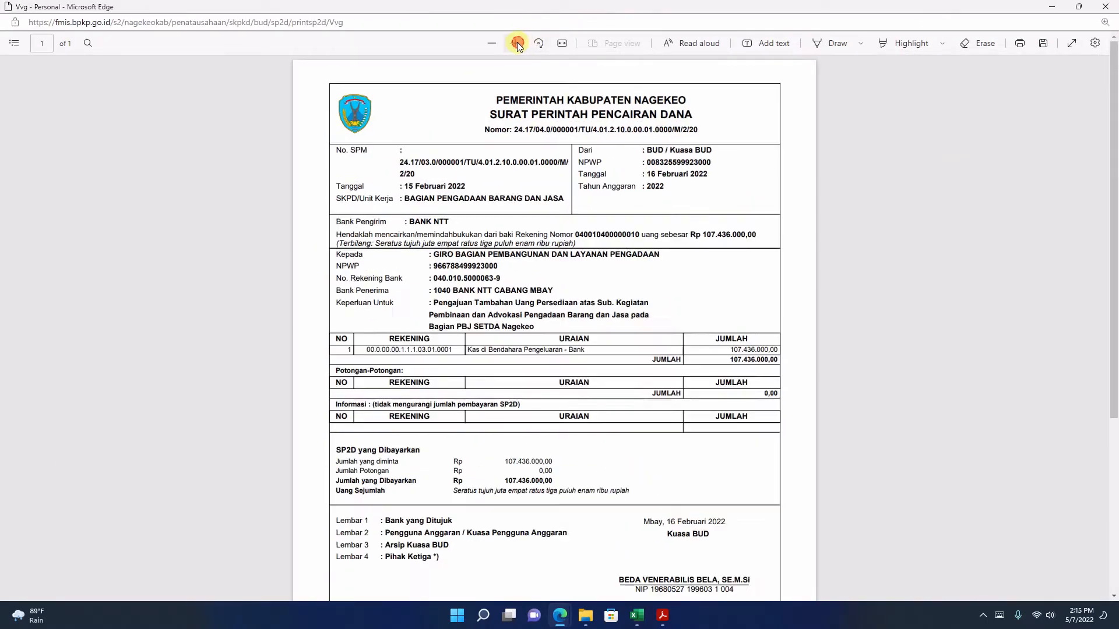
scroll(579, 143, "down", 8)
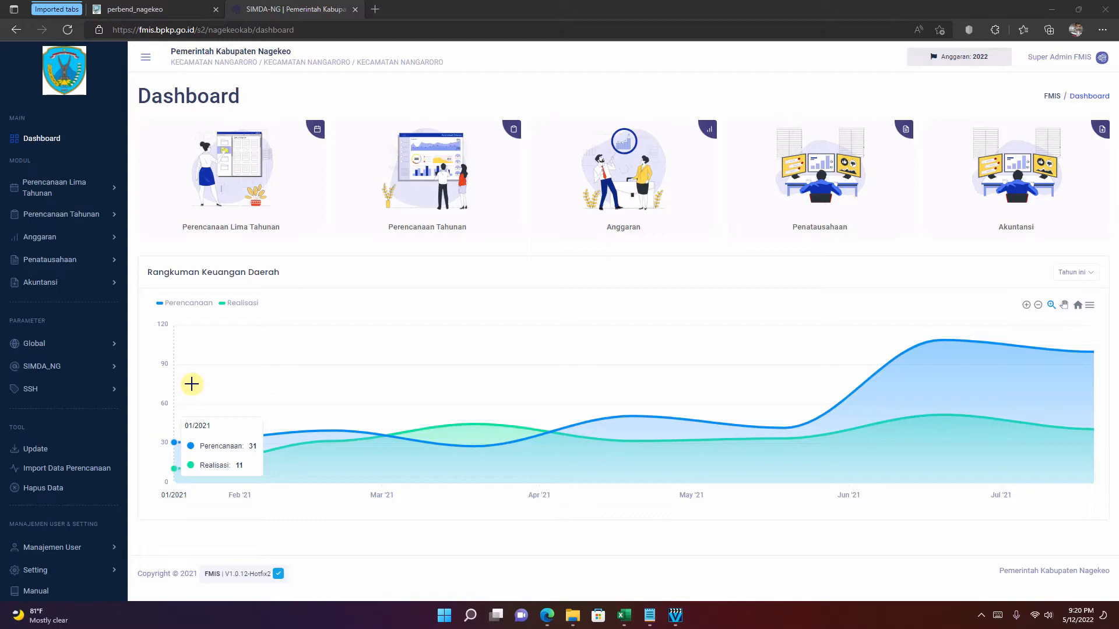
Step: Open Bukti TU for the SKPD's Bend. Pengeluaran and start a new bukti for the listed TU SPP
left_click(108, 264)
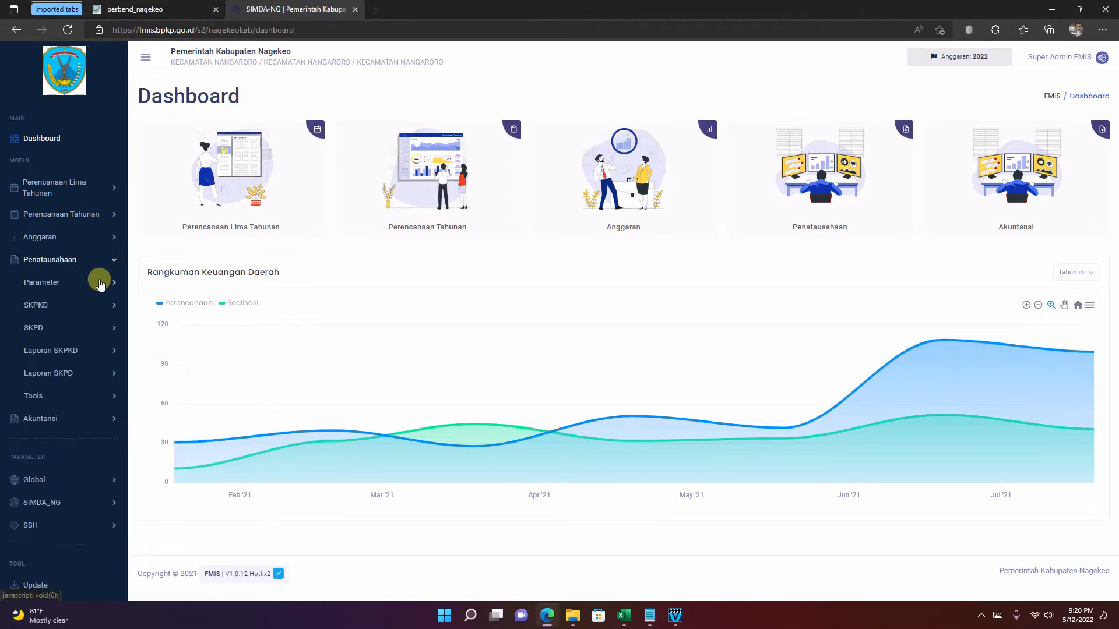
left_click(113, 335)
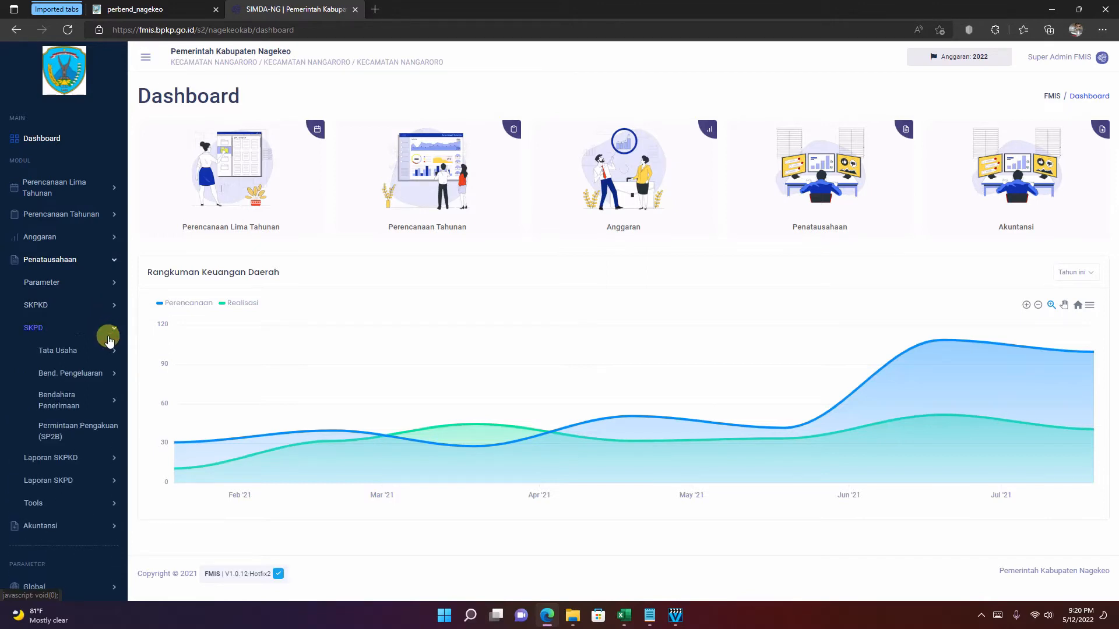
left_click(106, 377)
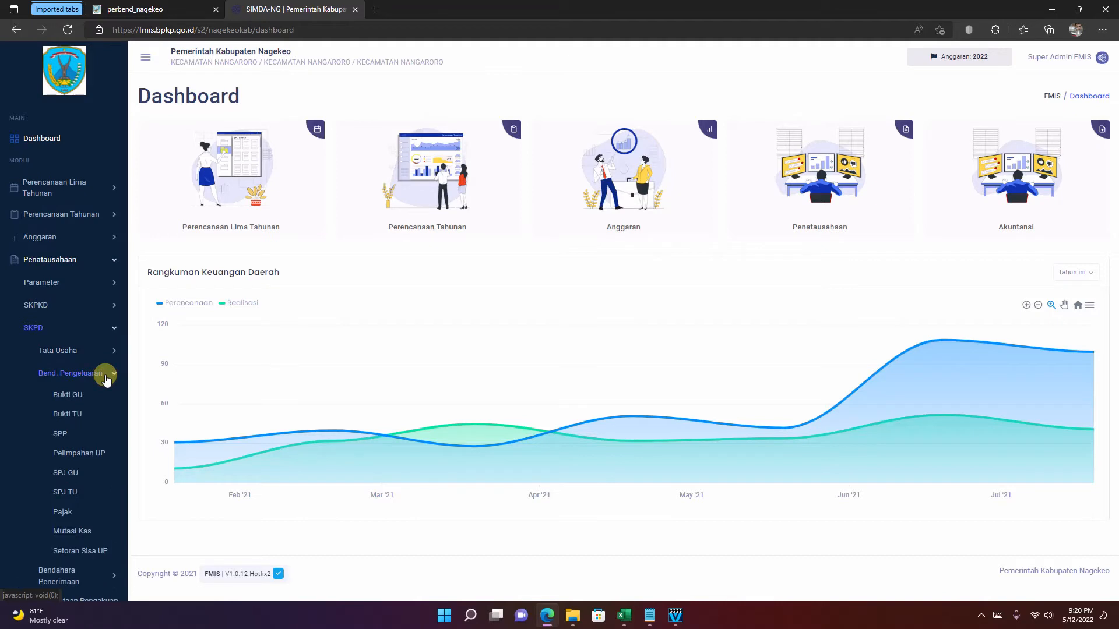
left_click(69, 417)
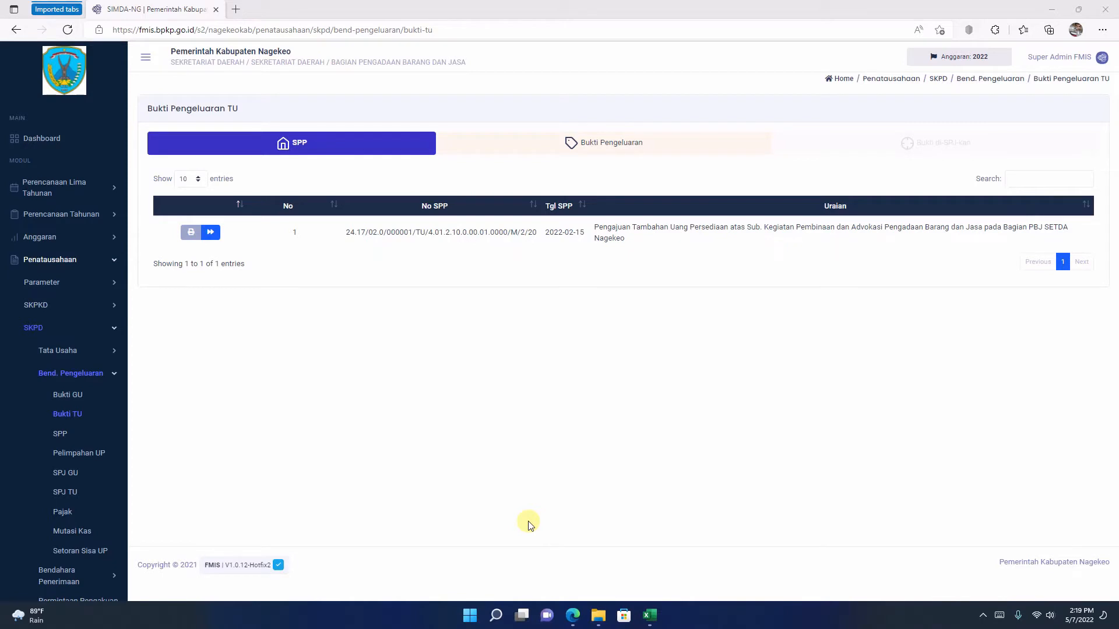
left_click(210, 232)
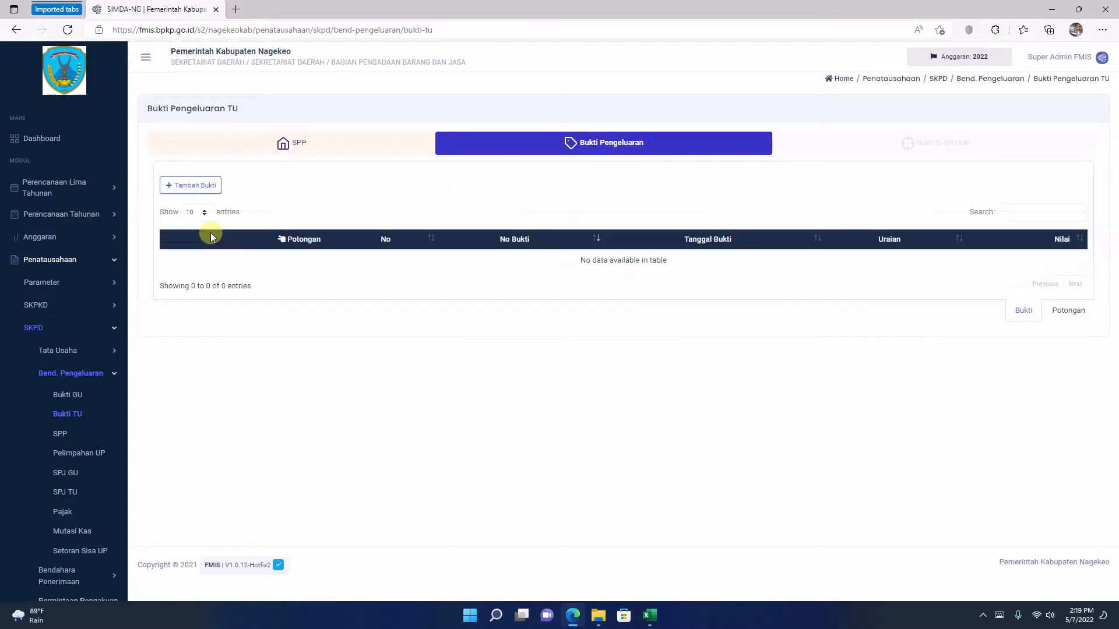
left_click(194, 185)
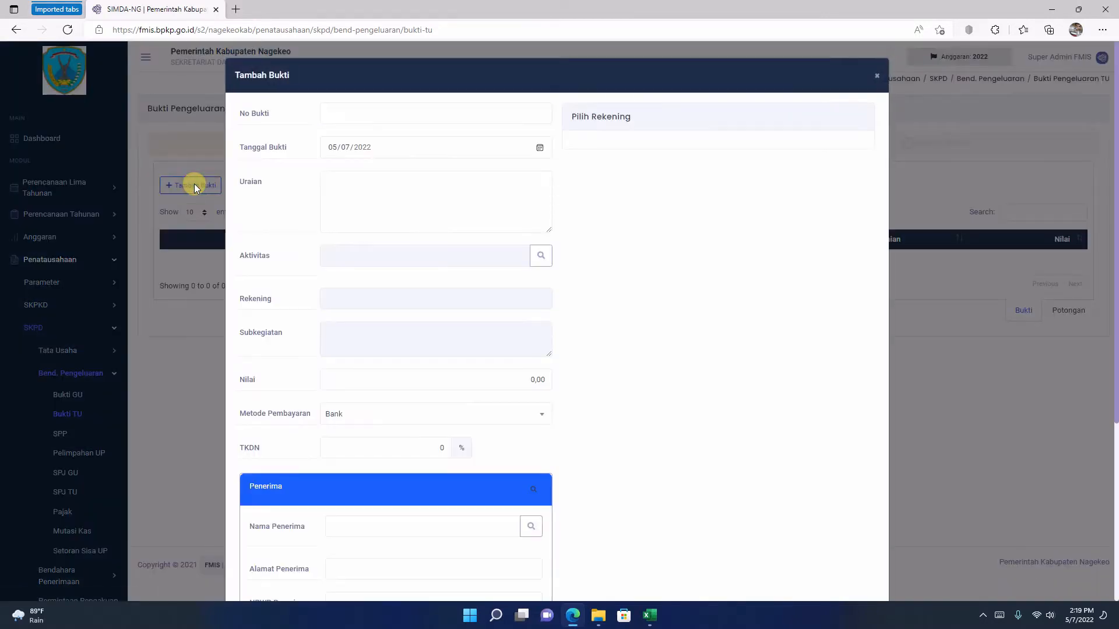
Step: Copy the Nomor from tbp 1.pdf in Acrobat Reader and paste 24.17/06.0/000001/TU/4.01.2.10.0.00.01.0000/M/2/2022 as No Bukti in FMIS
left_click(598, 616)
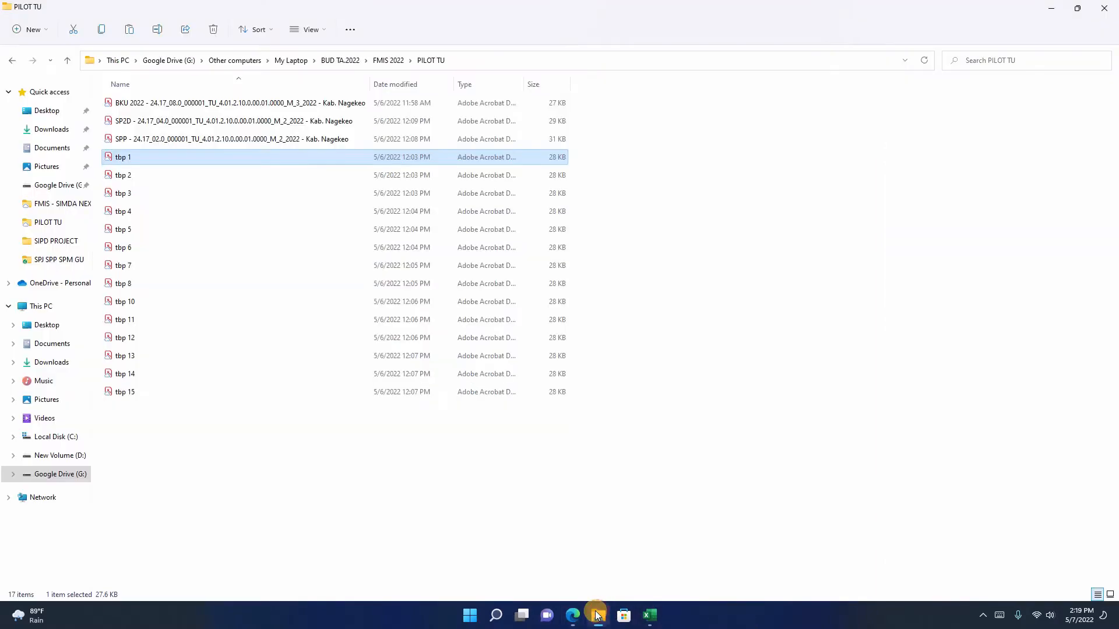
double_click(142, 166)
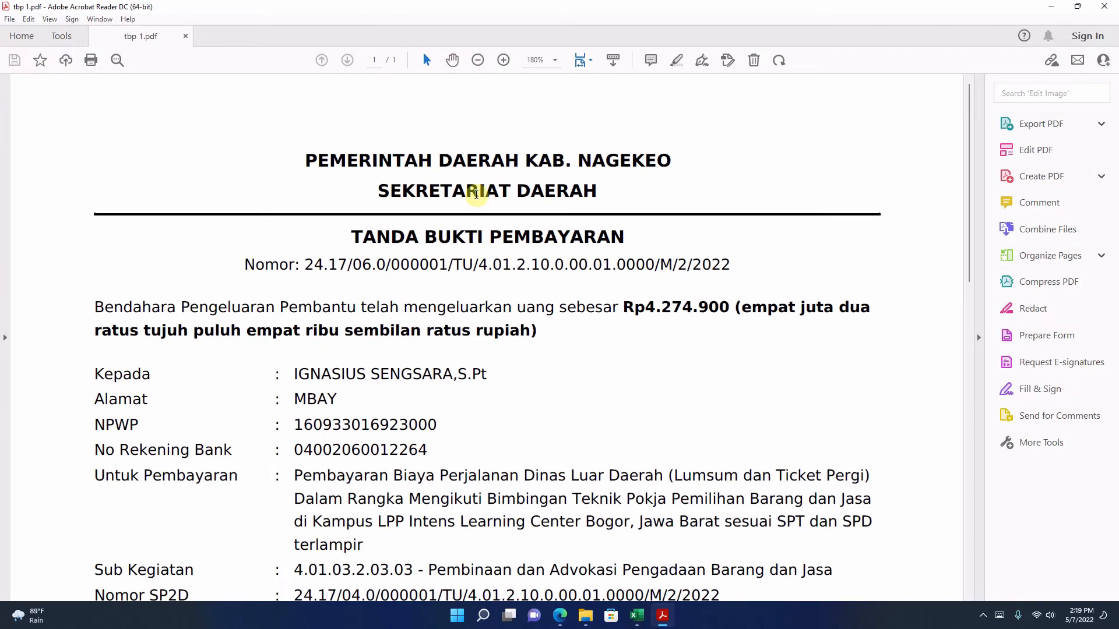
left_click_drag(307, 266, 740, 260)
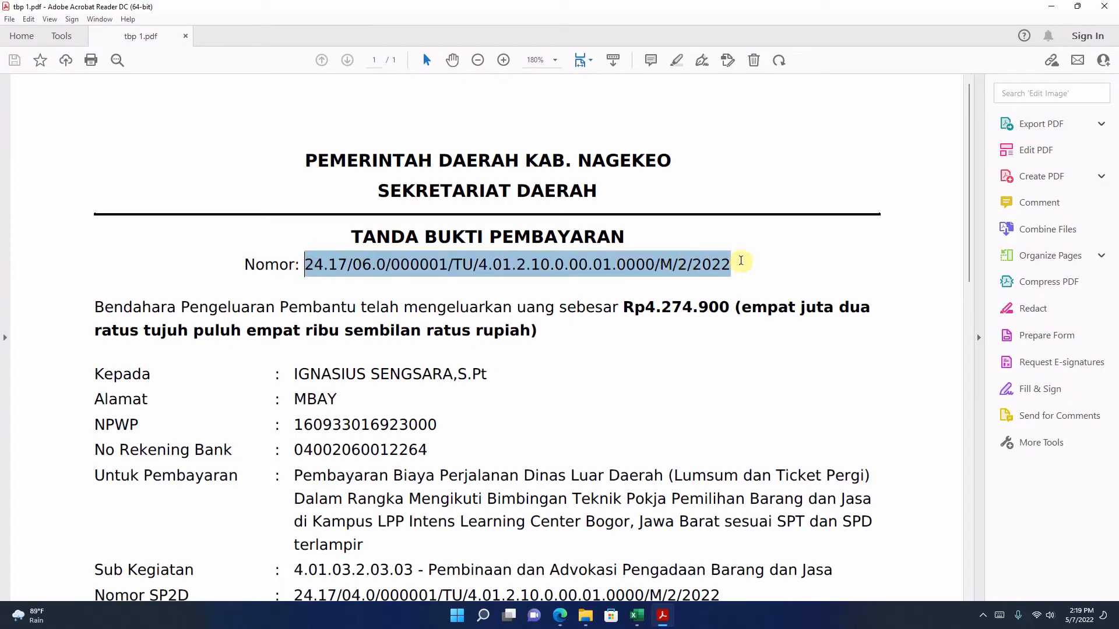
right_click(615, 263)
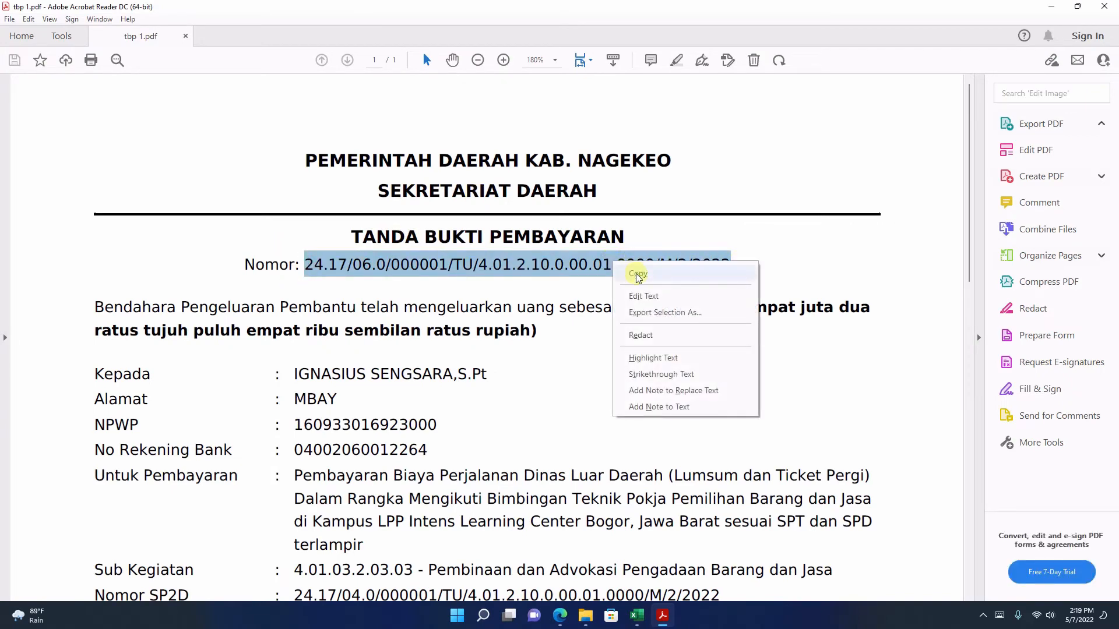
left_click(635, 273)
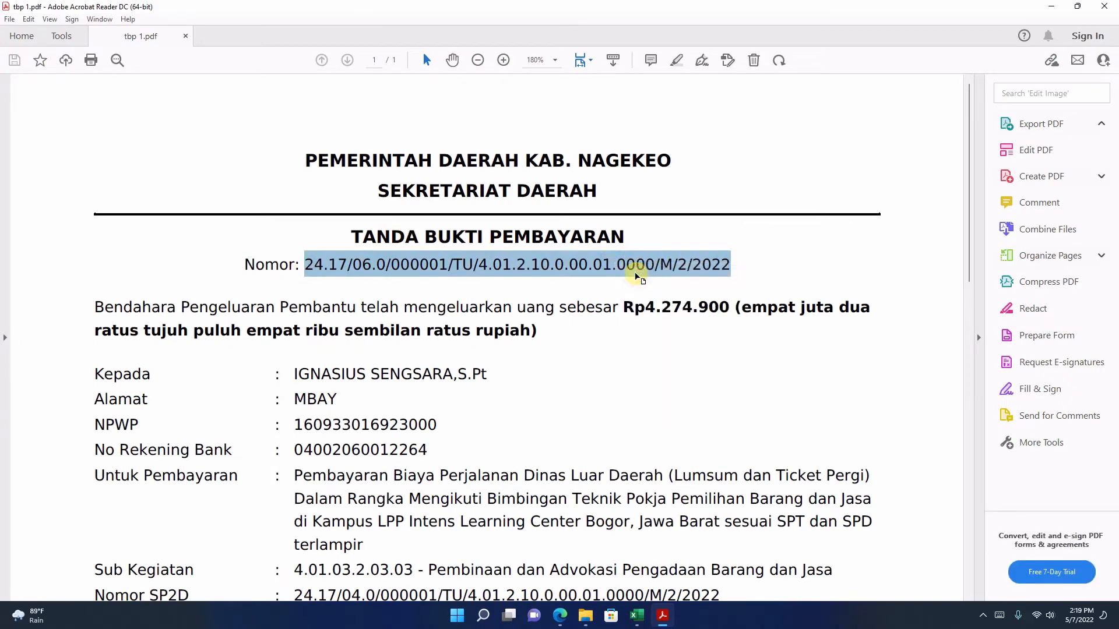
left_click(560, 615)
left_click(372, 110)
right_click(372, 110)
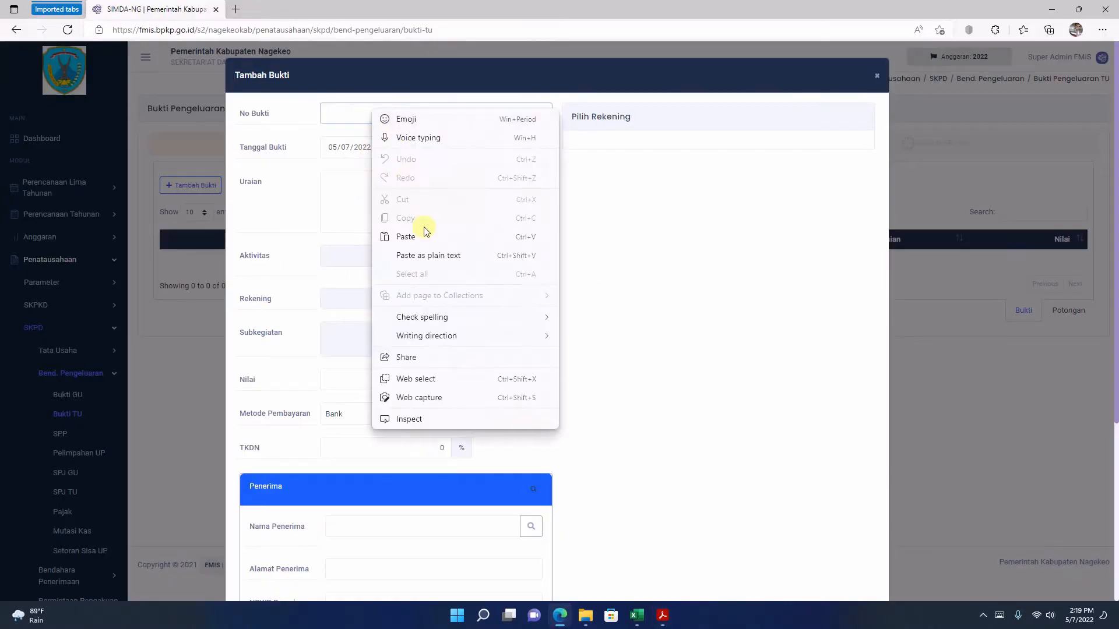
left_click(419, 235)
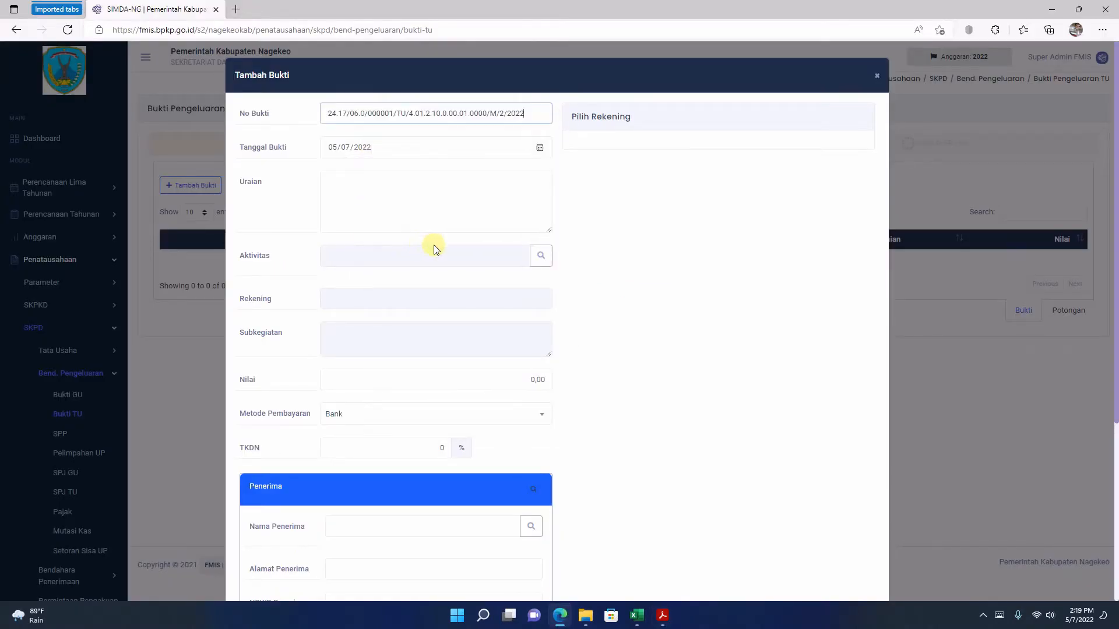
Step: Check the payment date in tbp 1.pdf and set Tanggal Bukti to 02/16/2022 in FMIS
left_click(663, 616)
scroll(584, 388, "down", 3)
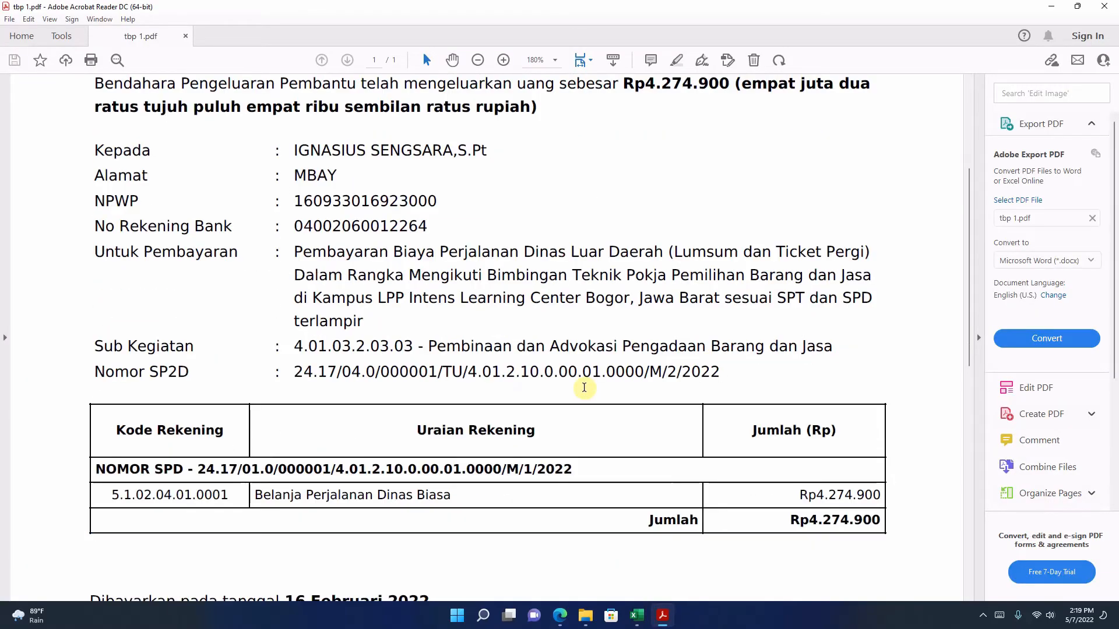
scroll(584, 388, "down", 6)
scroll(581, 392, "up", 3)
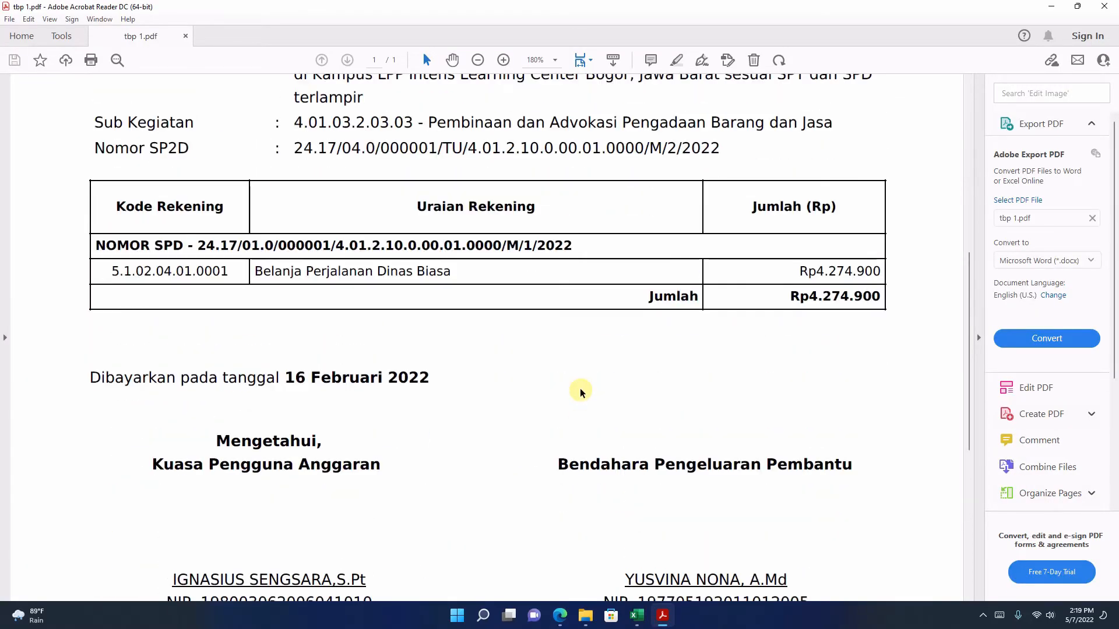
scroll(579, 391, "down", 1)
key("alt+Tab")
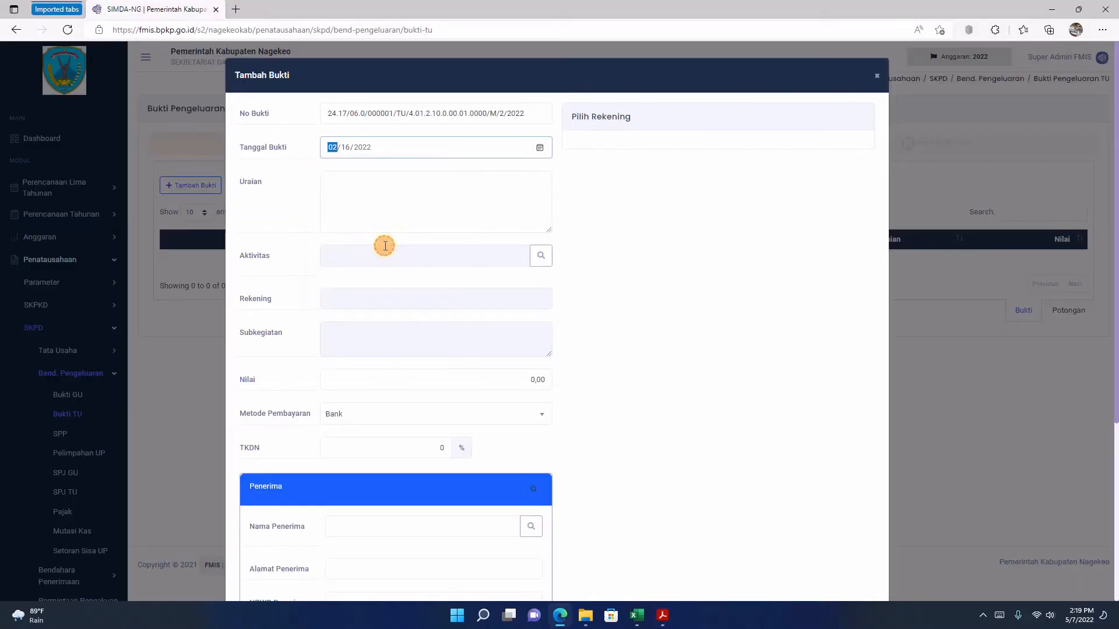
Step: Copy the full Untuk Pembayaran text from tbp 1.pdf and paste it as the bukti's Uraian in FMIS
left_click(662, 616)
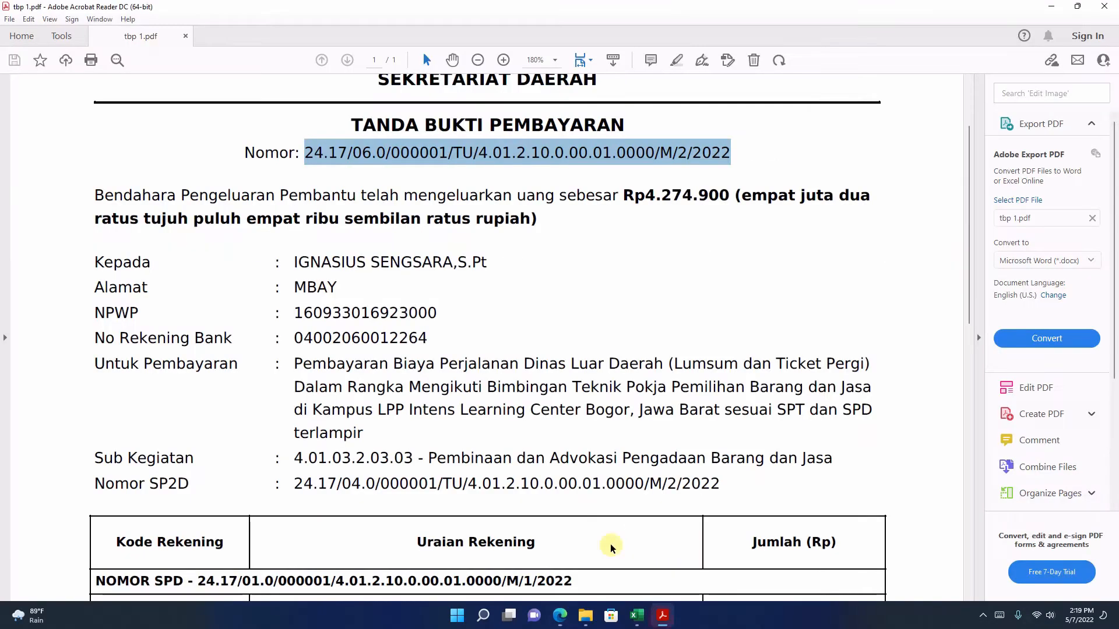
left_click_drag(295, 364, 362, 434)
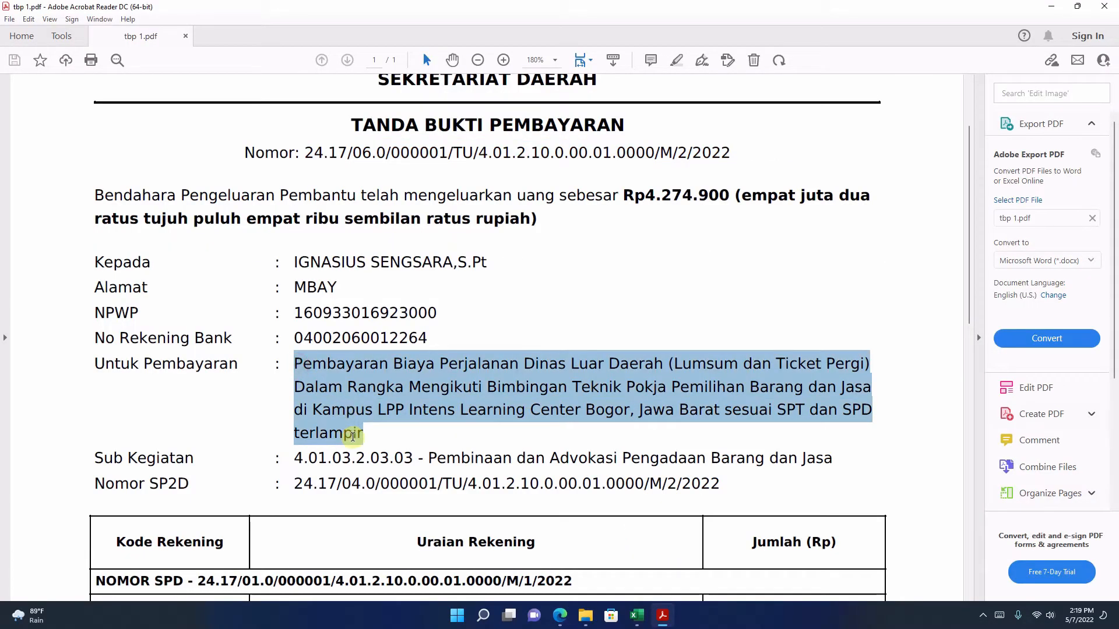
right_click(320, 394)
left_click(355, 425)
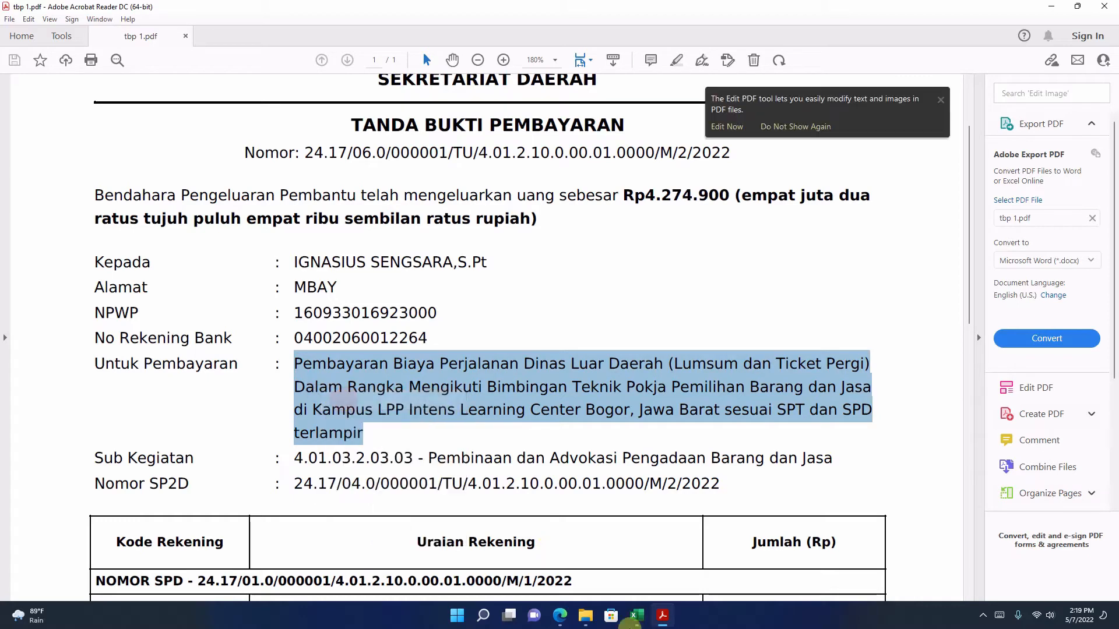
left_click(560, 609)
right_click(372, 205)
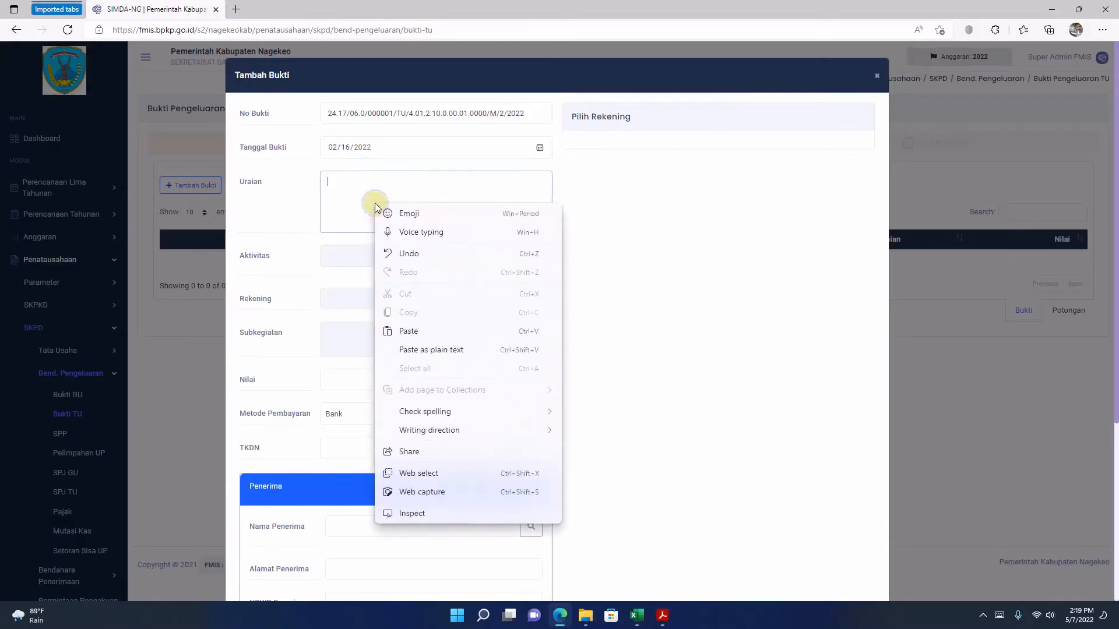
left_click(408, 328)
scroll(418, 202, "up", 3)
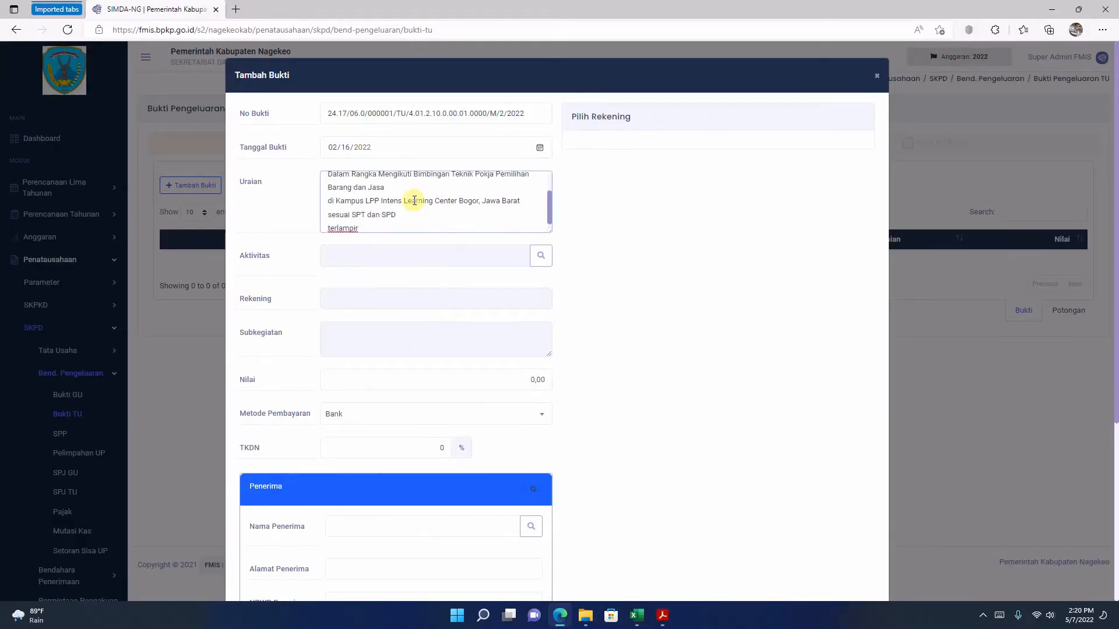
Step: Remove the line breaks from the bukti's Uraian so the description runs as one continuous paragraph
left_click(376, 194)
key("Delete")
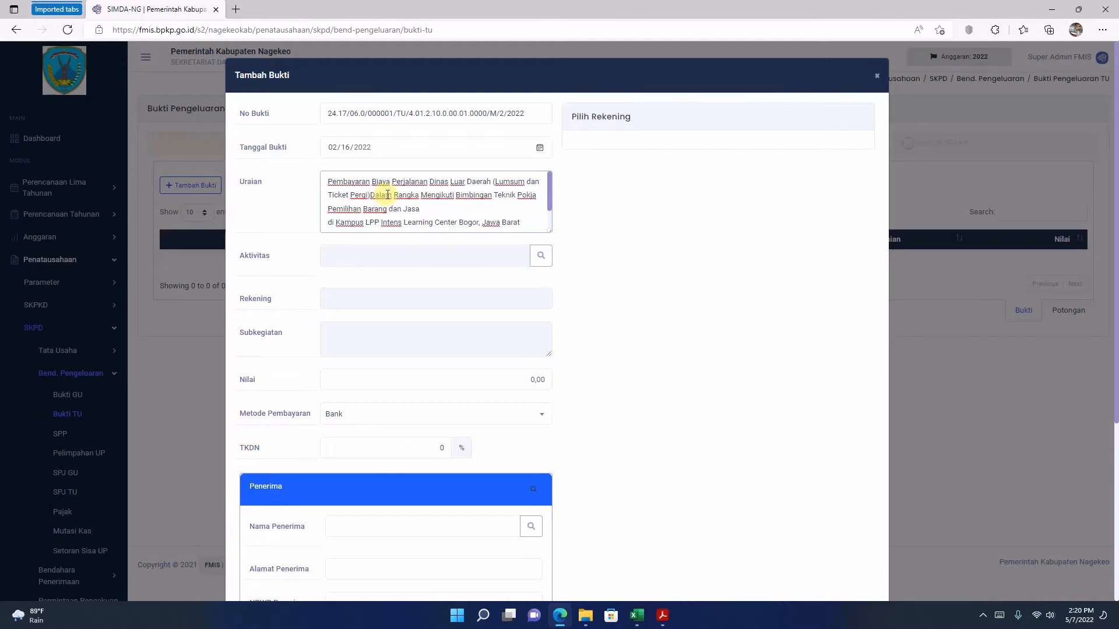
left_click(431, 212)
key("Delete")
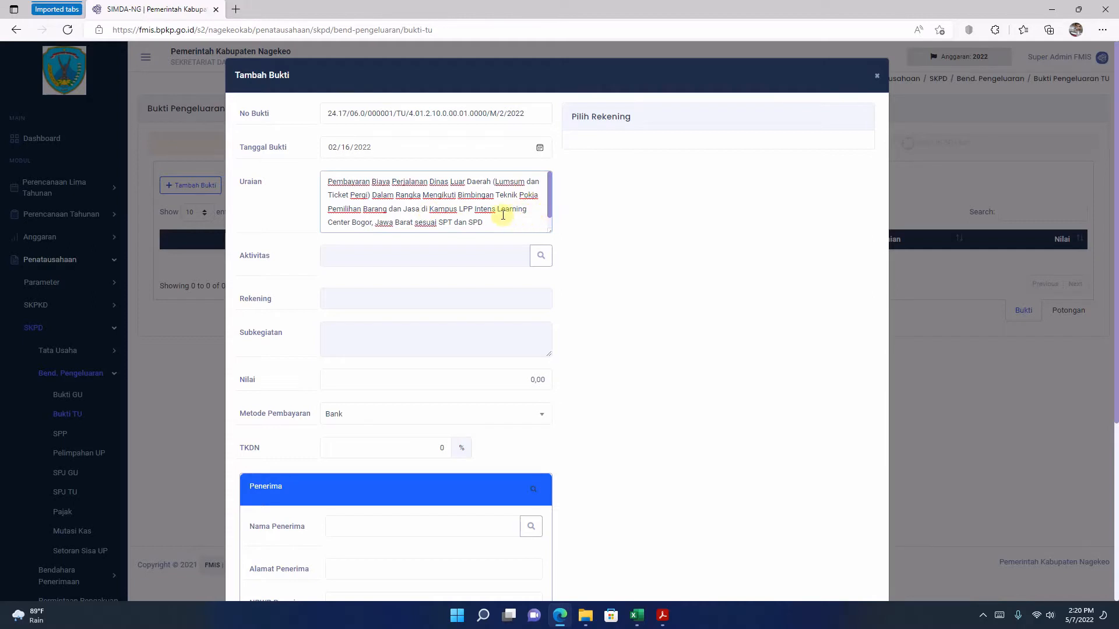
key("Delete")
Step: Check the account code in tbp 1.pdf in Acrobat Reader and choose rekening 5.1.2.04.01.0001 Belanja Perjalanan Dinas Biasa for the bukti in FMIS
left_click(540, 258)
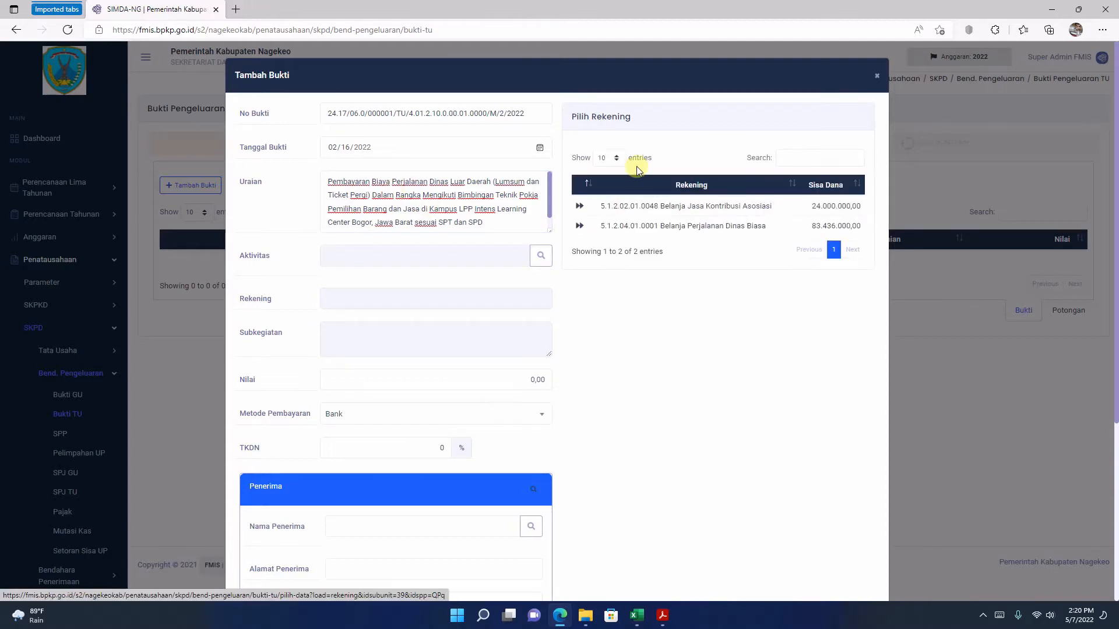
left_click(662, 618)
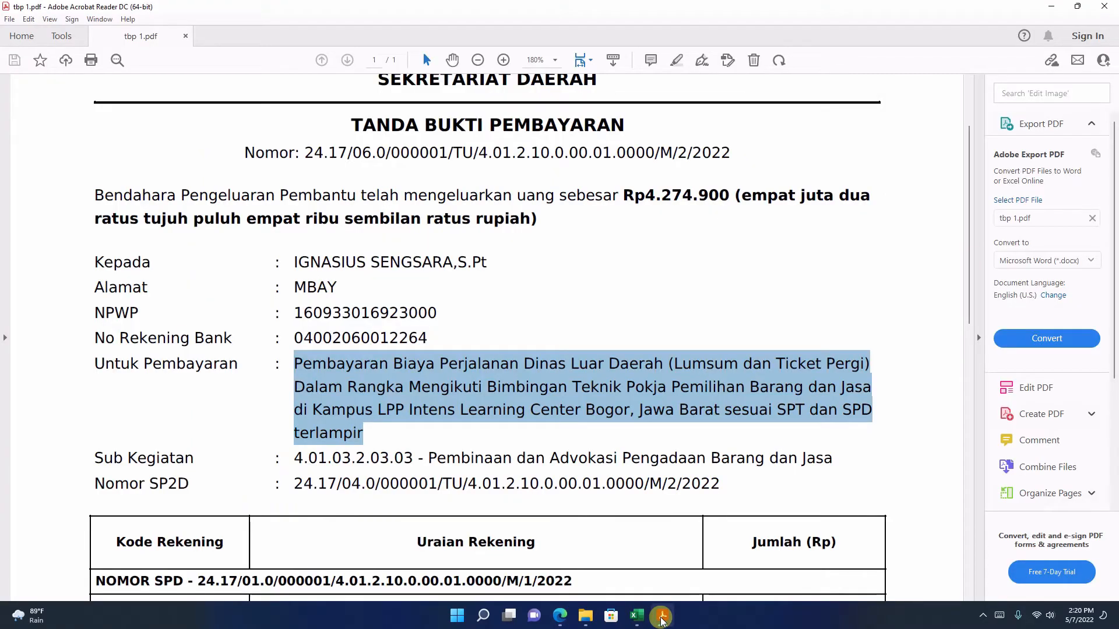
scroll(628, 518, "down", 3)
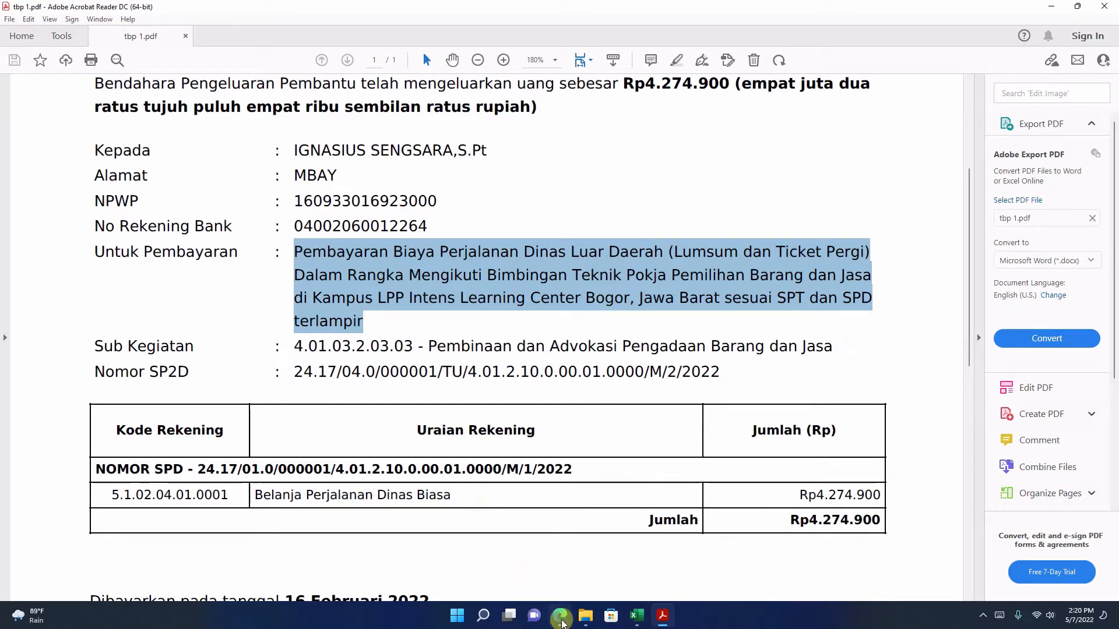
left_click(560, 616)
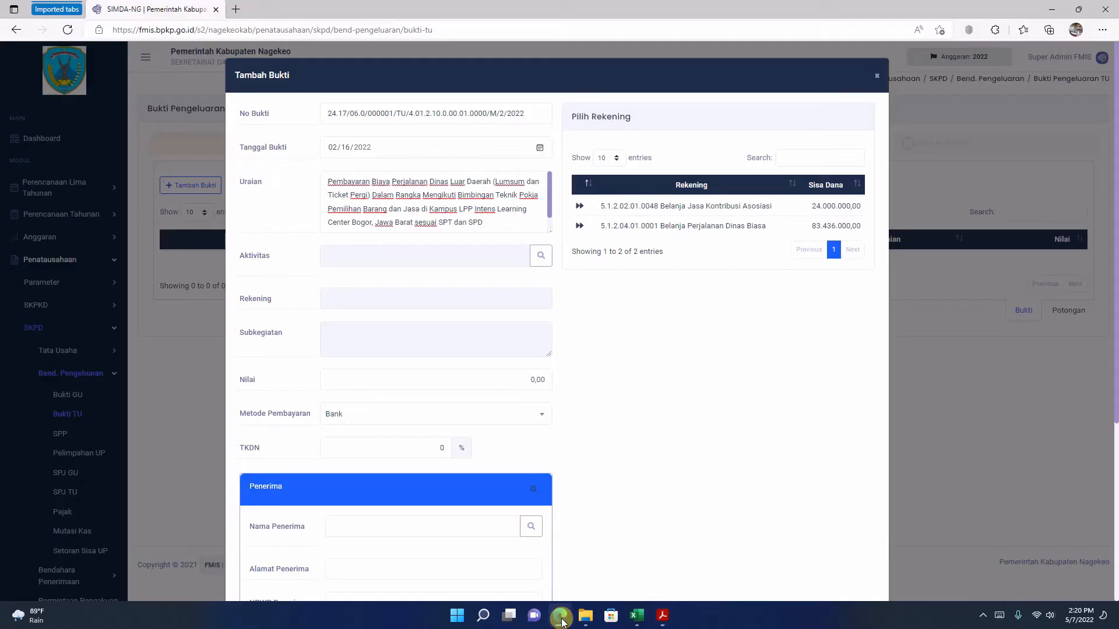
left_click(580, 226)
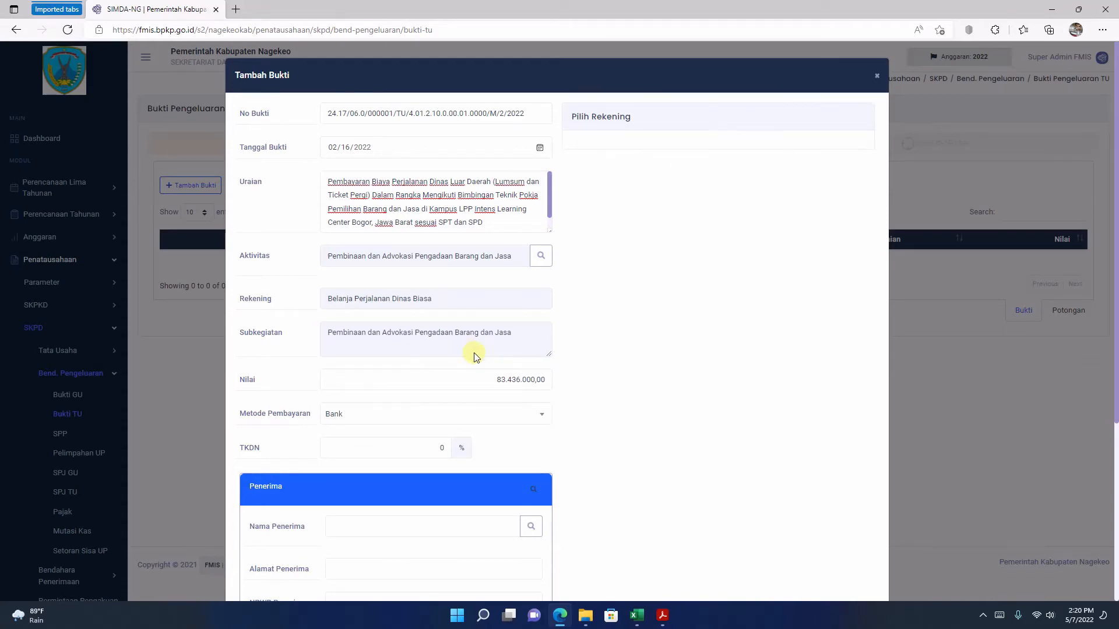
Step: Copy the Jumlah from tbp 1.pdf in Acrobat Reader and set the bukti's Nilai to 4.274.900,00 in FMIS
left_click(662, 616)
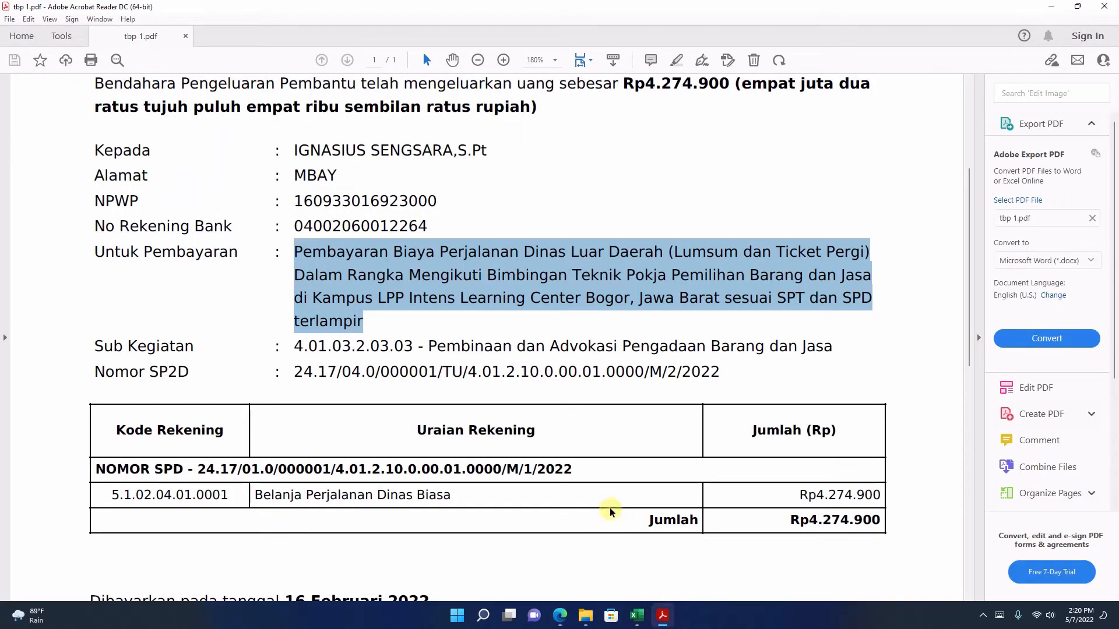
left_click_drag(817, 495, 884, 494)
right_click(853, 497)
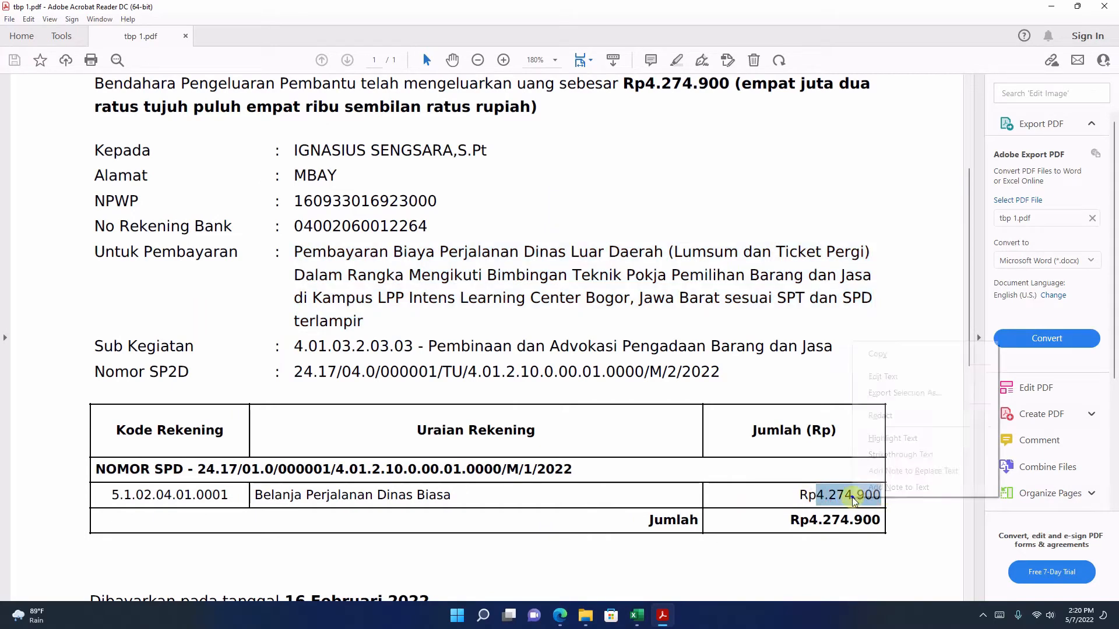
left_click(879, 353)
left_click(568, 618)
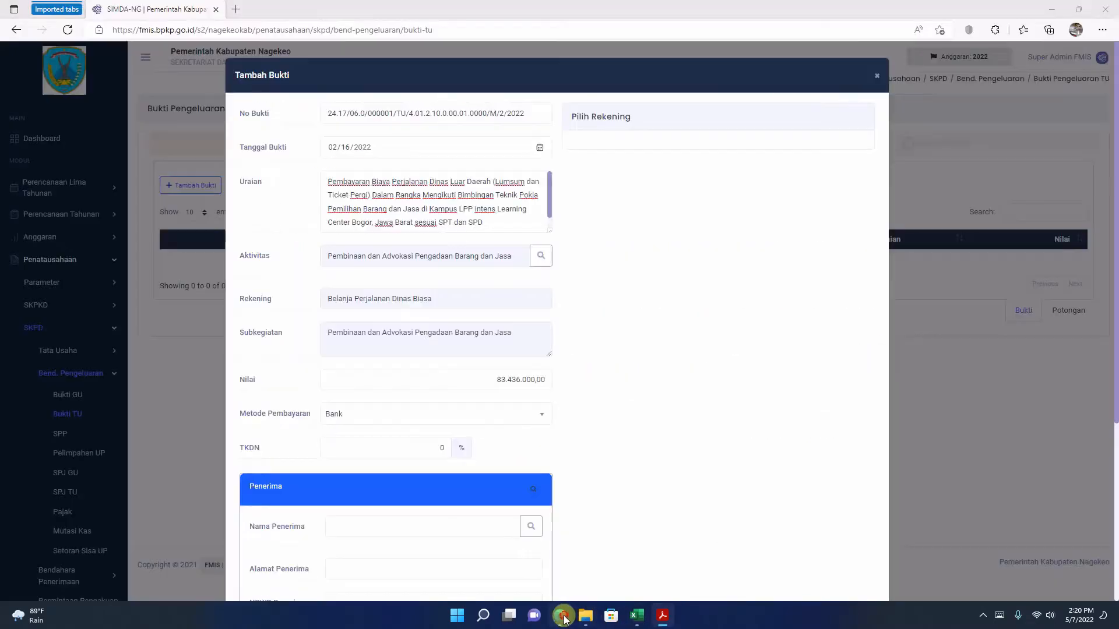
left_click(454, 379)
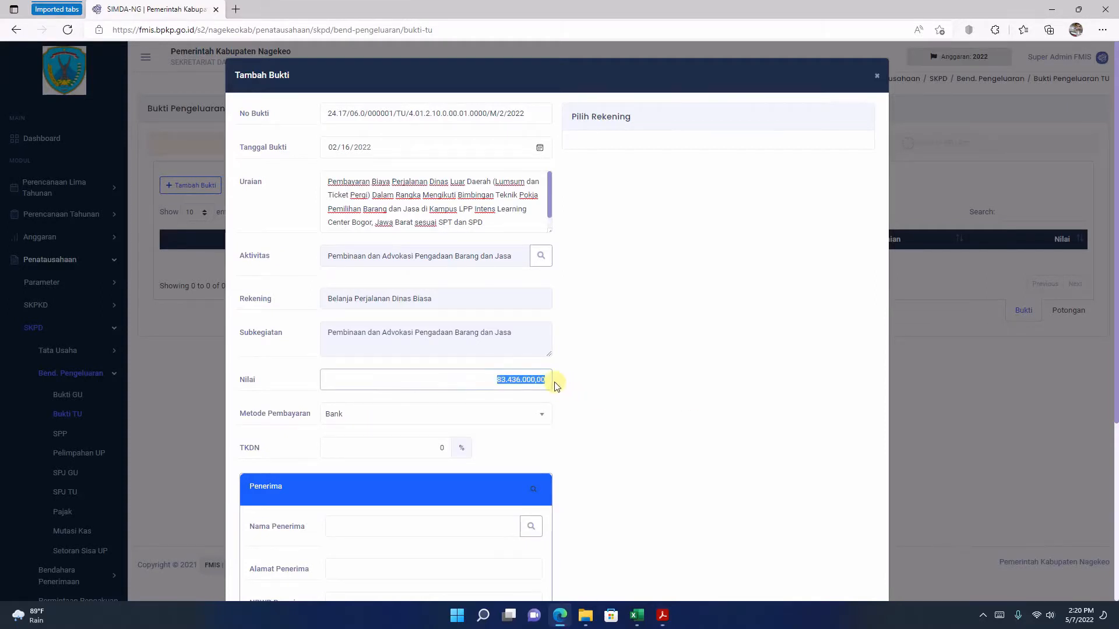
right_click(536, 380)
left_click(572, 292)
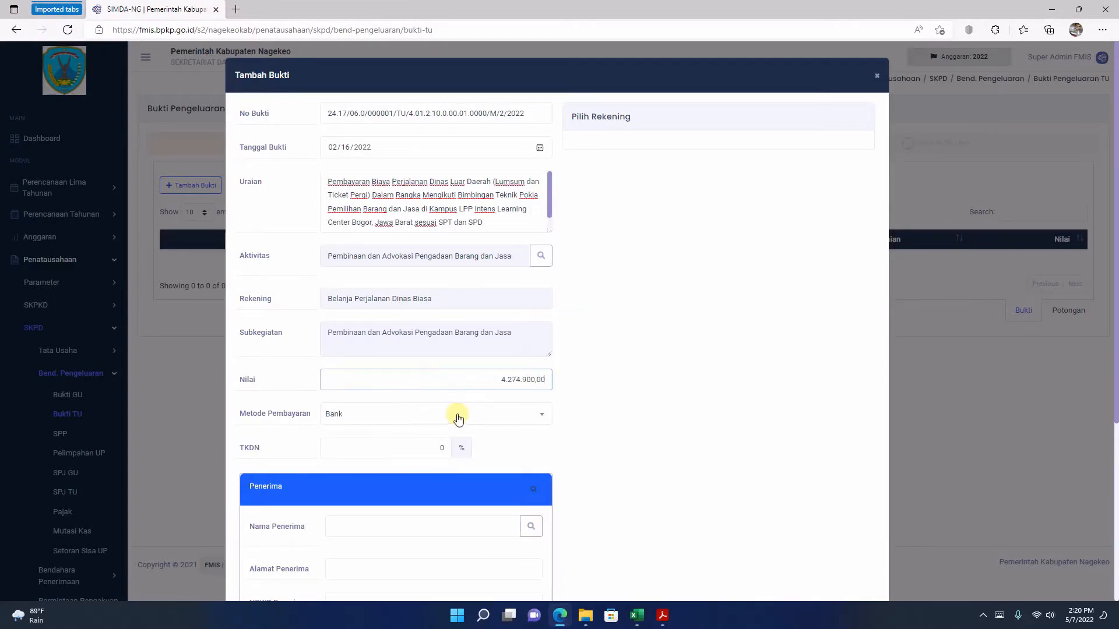
Step: Copy the recipient's full name from Kepada in tbp 1.pdf and paste it as Nama Penerima in FMIS
scroll(454, 419, "down", 2)
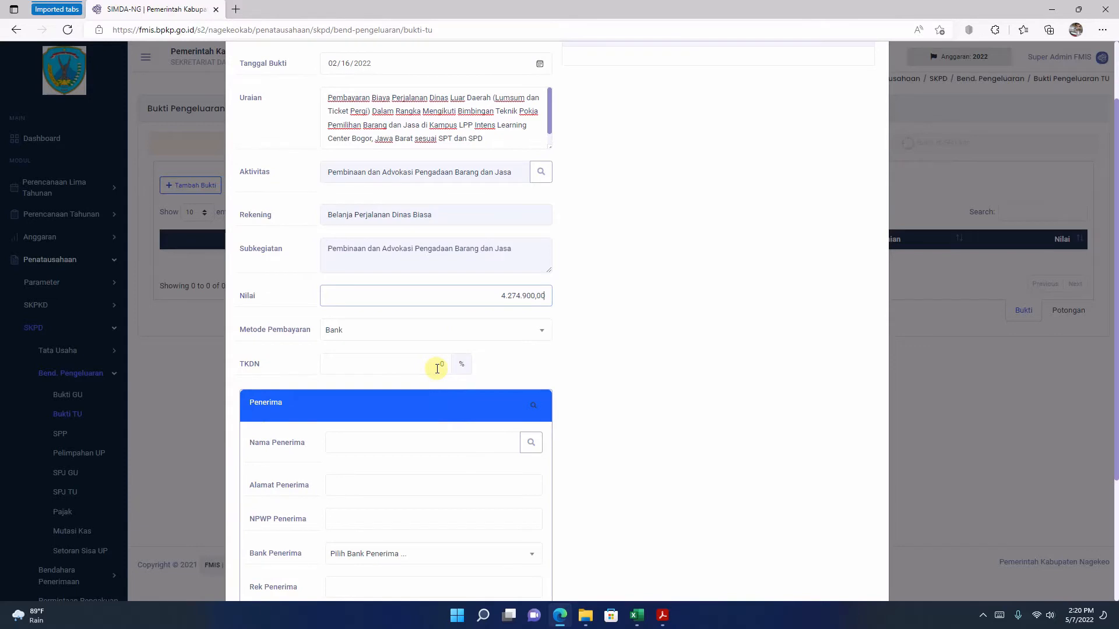
scroll(393, 367, "down", 2)
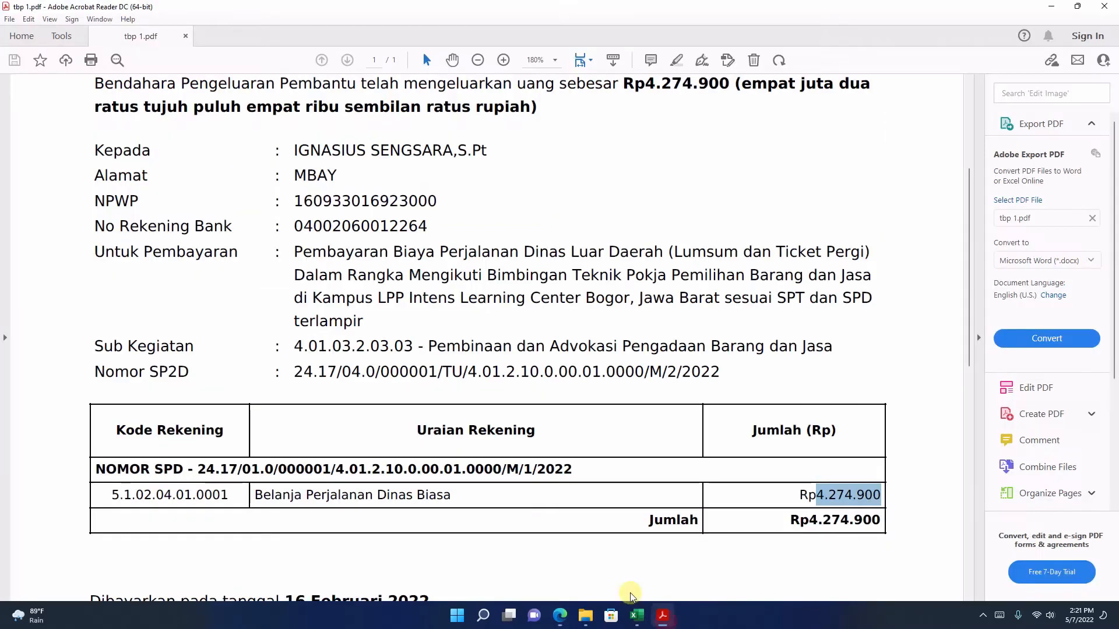
left_click(662, 615)
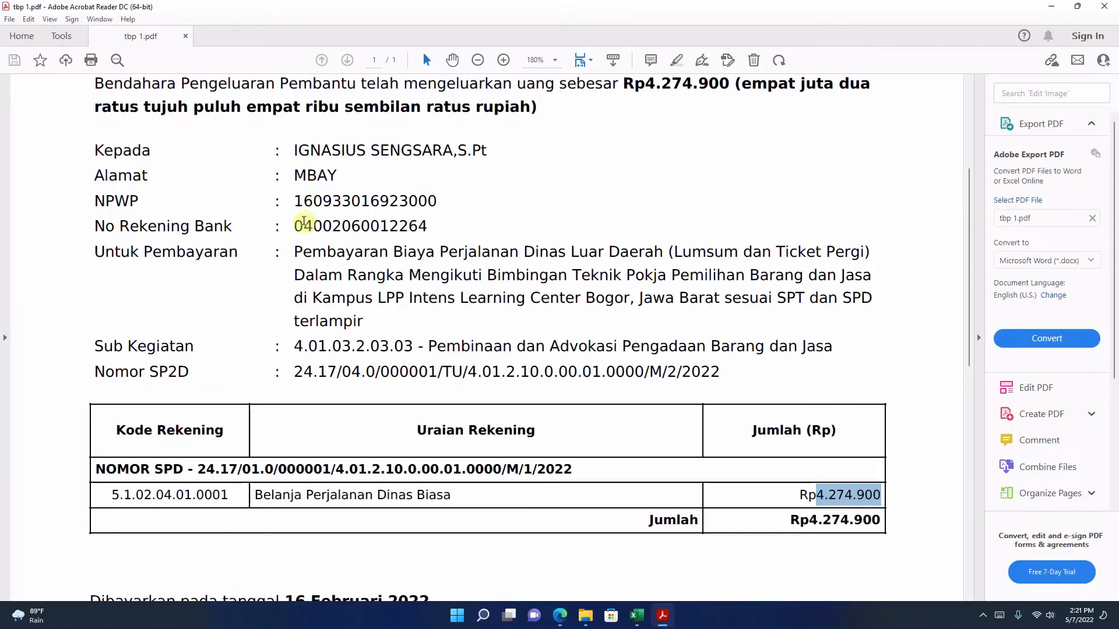
left_click(304, 213)
left_click_drag(295, 150, 484, 155)
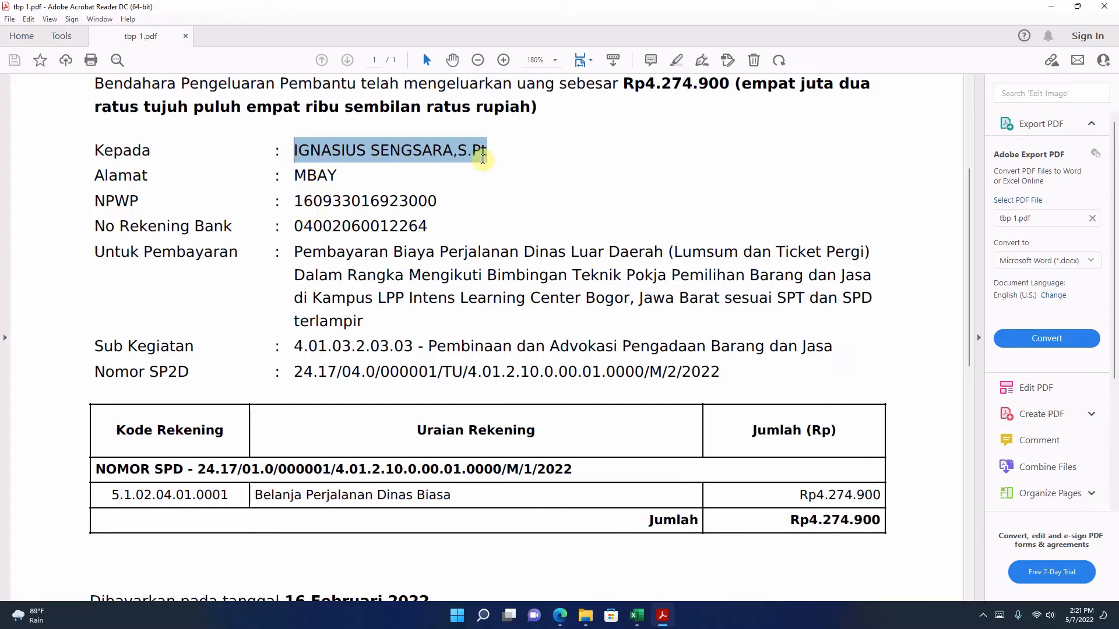
right_click(457, 156)
left_click(488, 170)
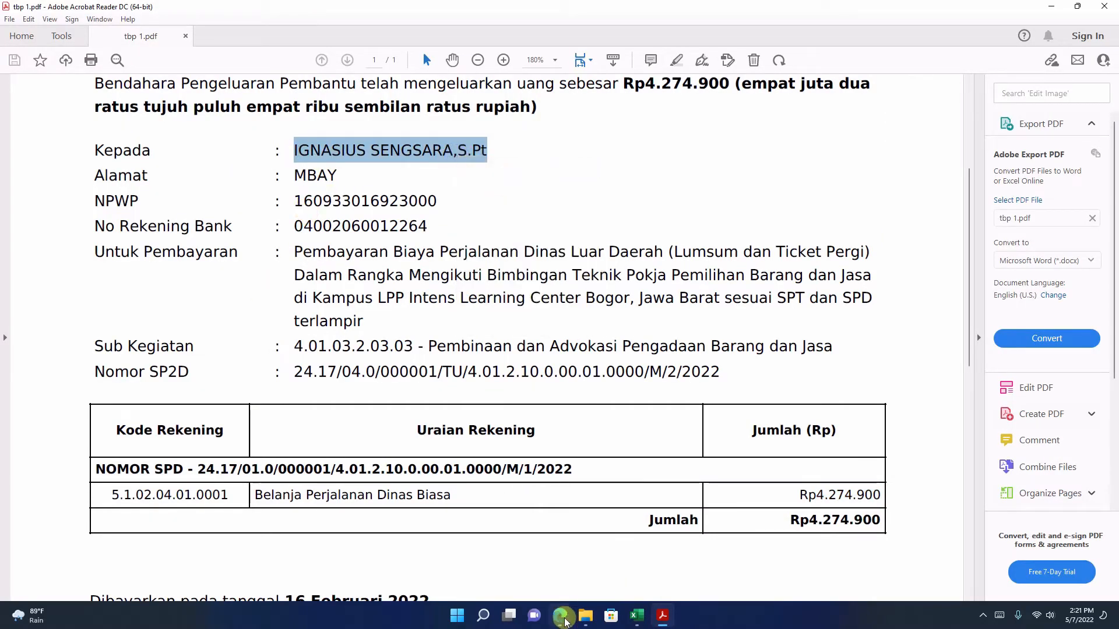
left_click(560, 615)
left_click(362, 358)
right_click(361, 357)
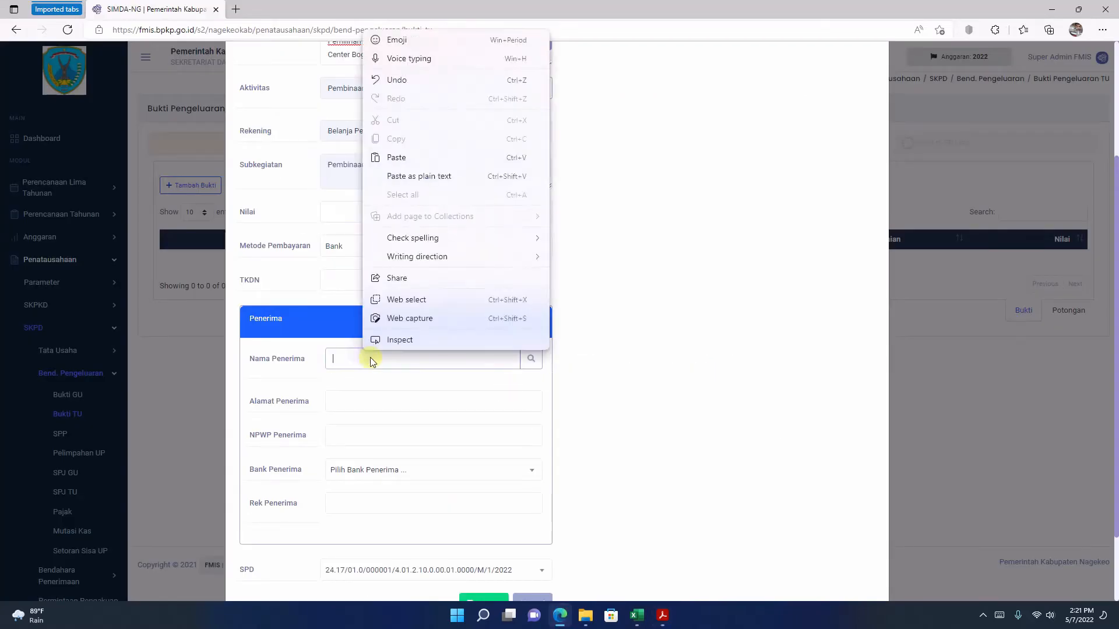
left_click(420, 157)
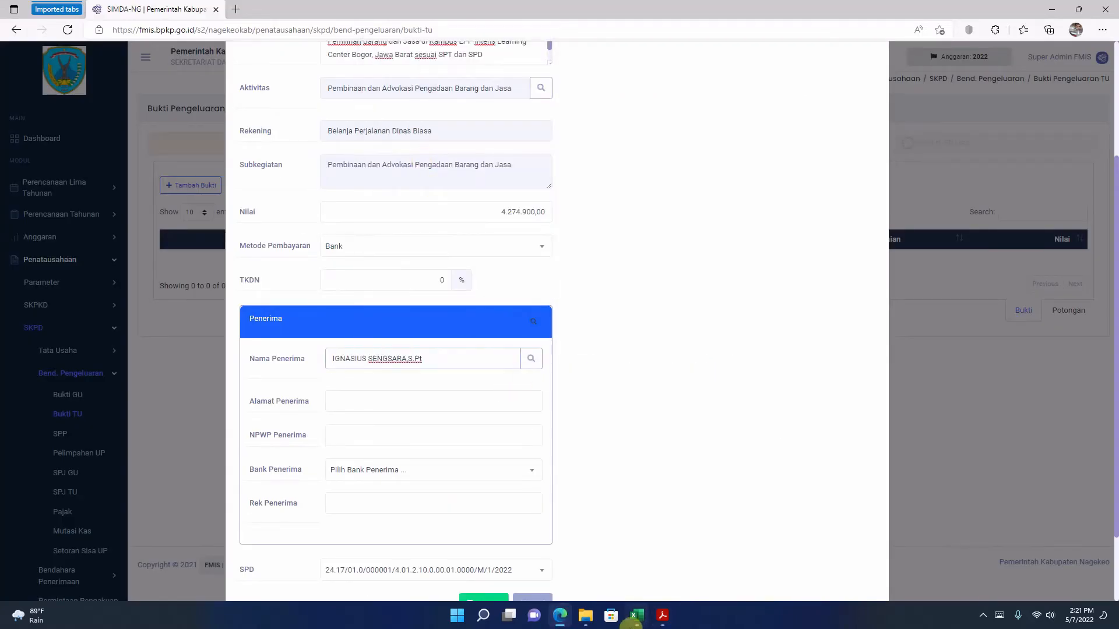
Step: Check the recipient's address in tbp 1.pdf and fill in Alamat Penerima in FMIS with the matching saved entry
left_click(663, 615)
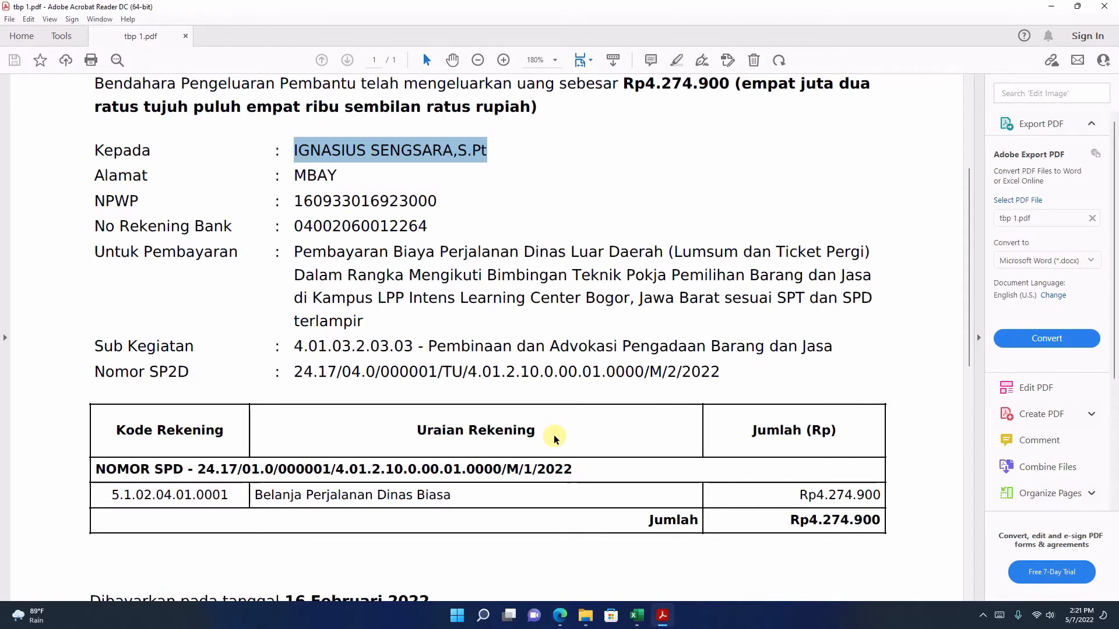
left_click(676, 619)
left_click(372, 393)
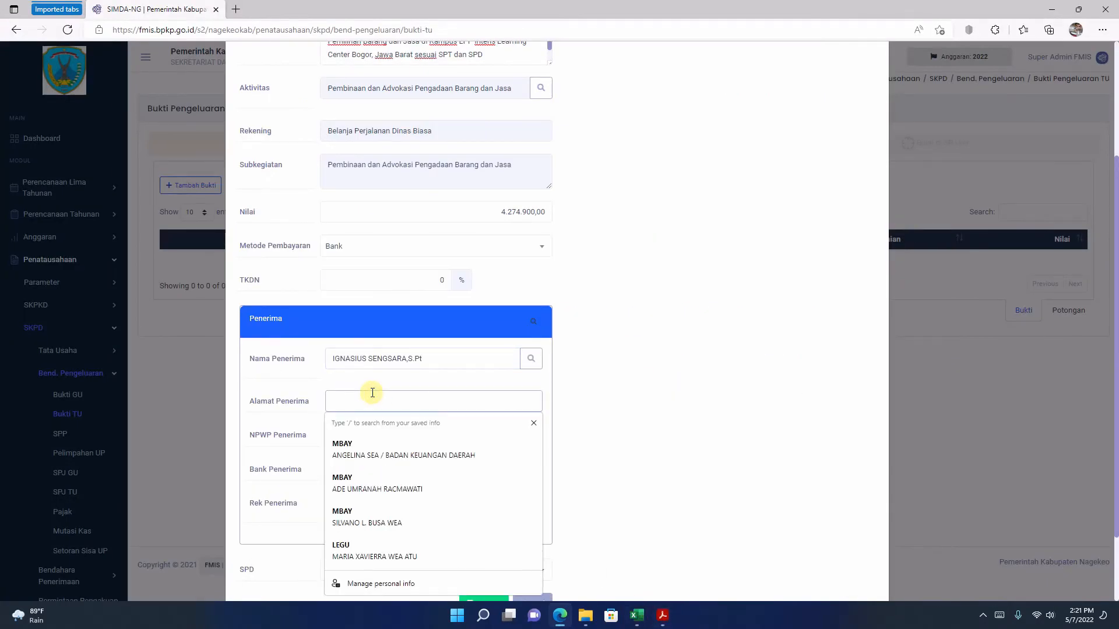
left_click(386, 441)
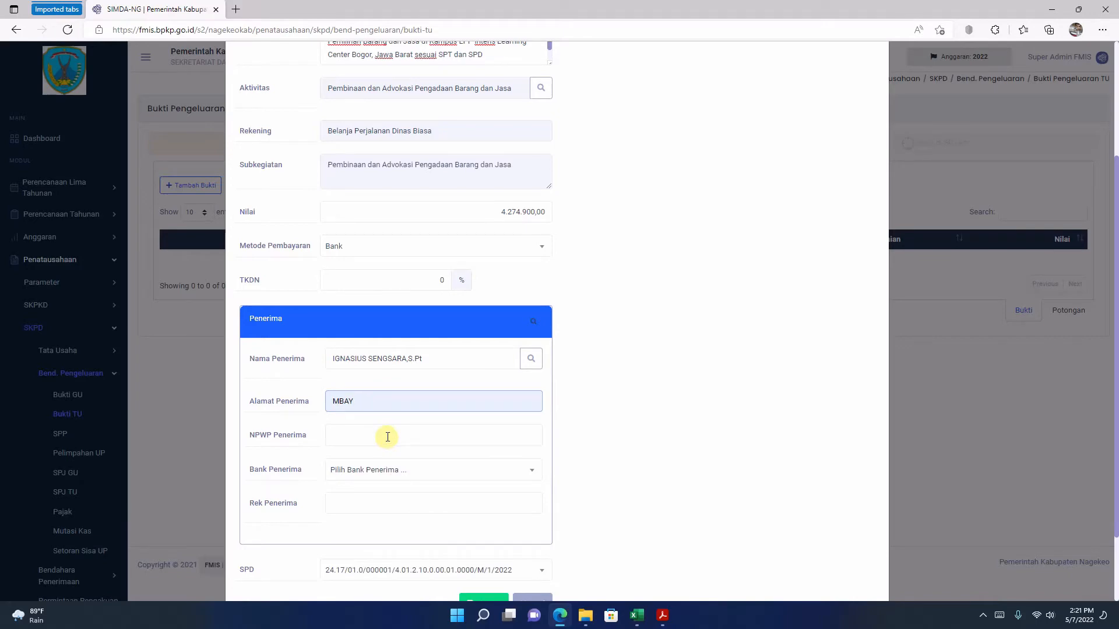
Step: Copy the recipient's tax number from tbp 1.pdf into NPWP Penerima in FMIS and set Bank Penerima to 1040 BANK NTT CABANG MBAY
left_click(387, 437)
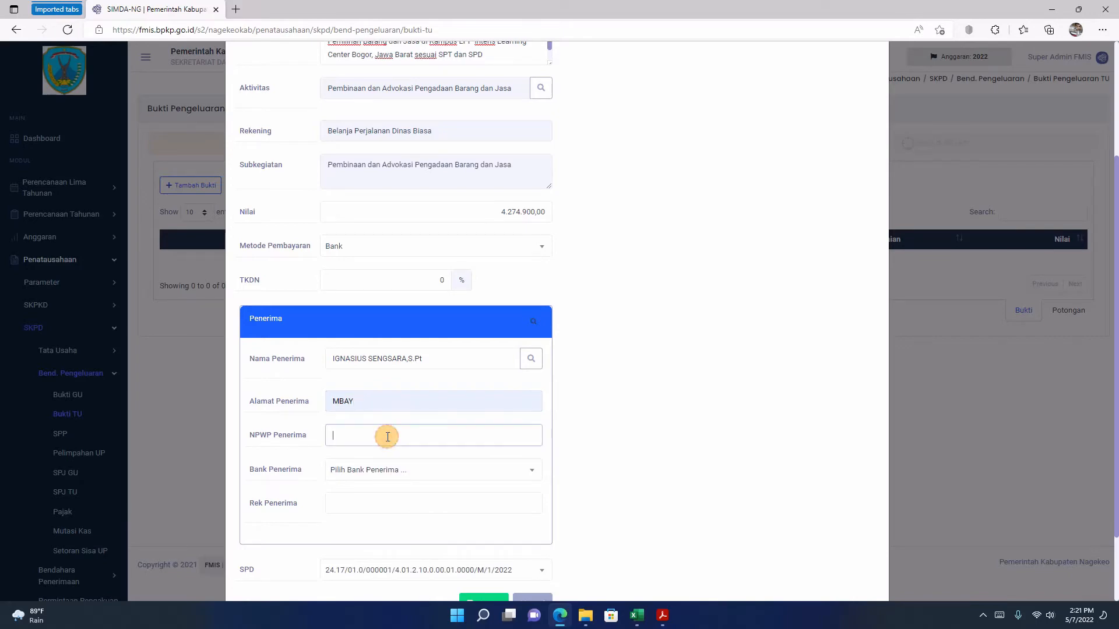
left_click(662, 615)
left_click_drag(294, 203, 433, 207)
right_click(434, 207)
left_click(455, 218)
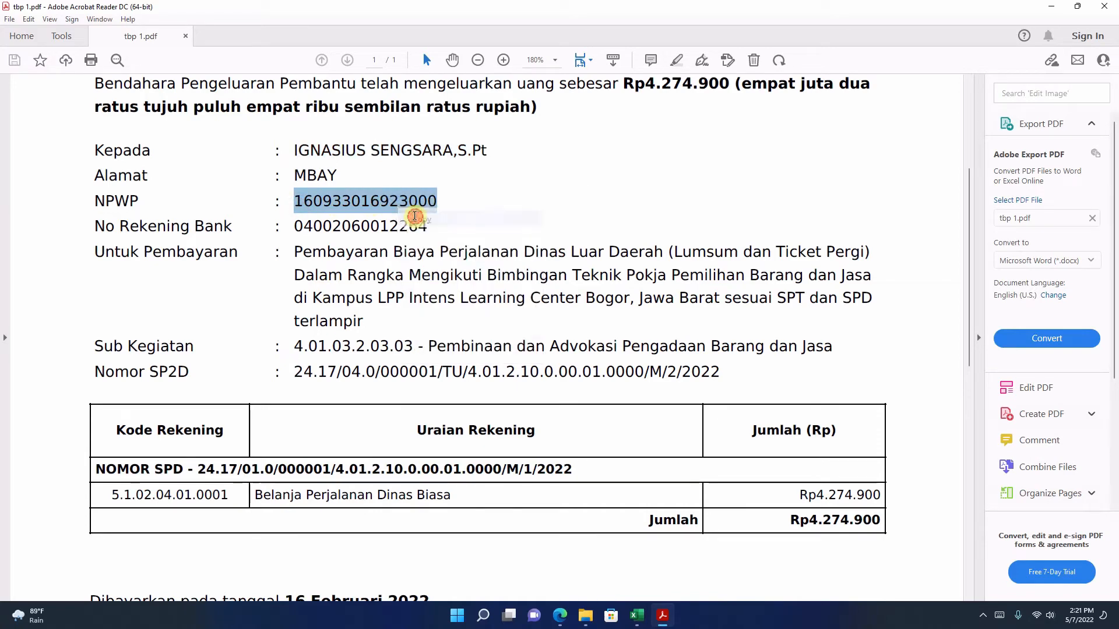
left_click(559, 615)
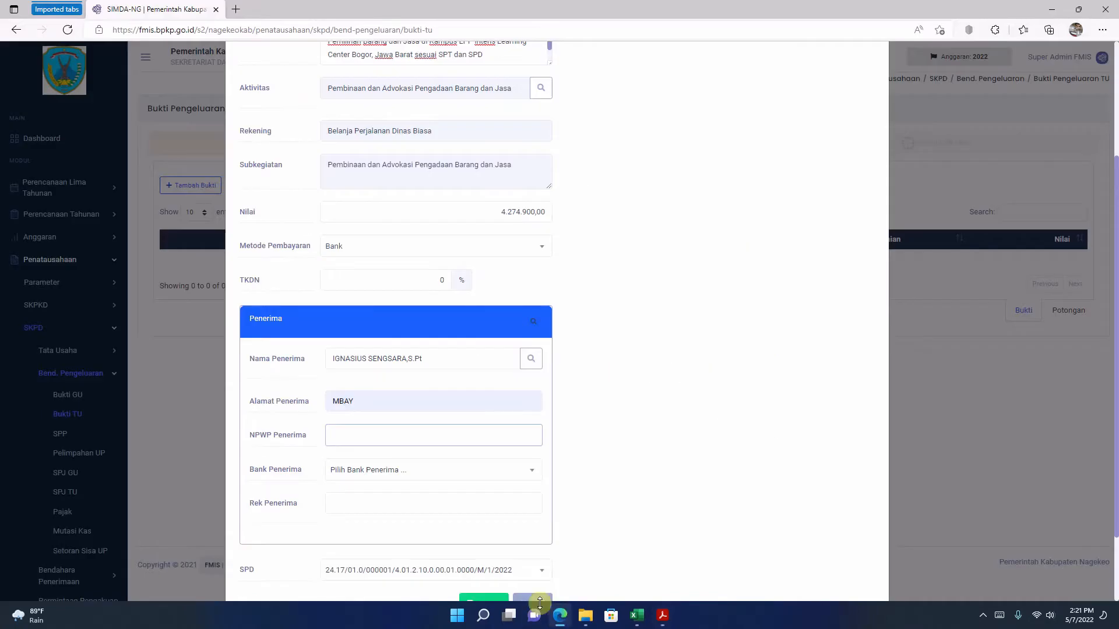
right_click(361, 440)
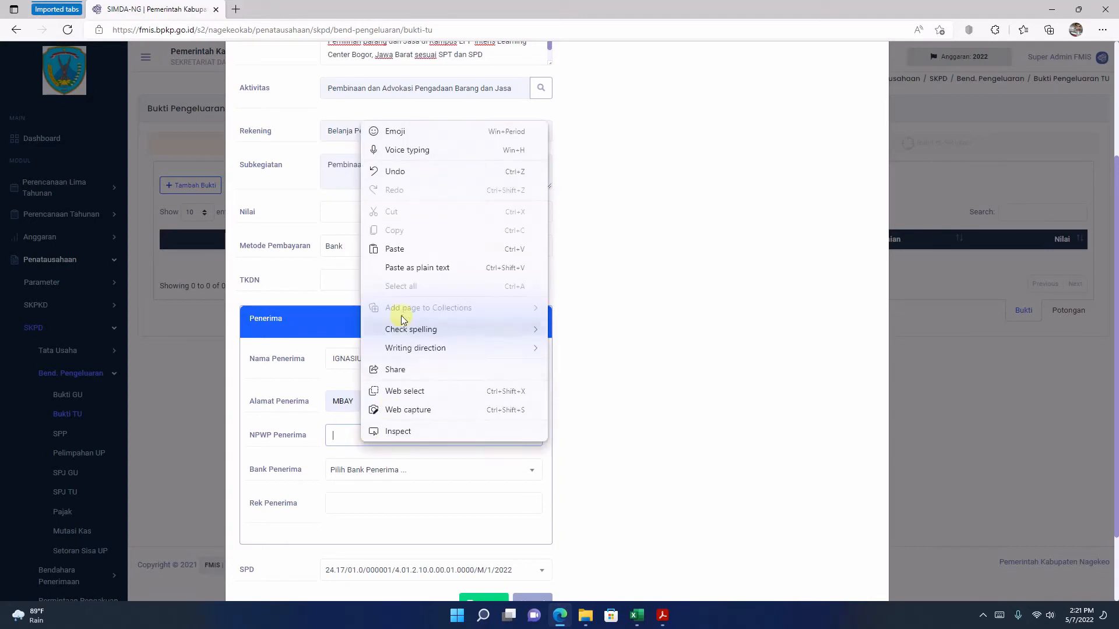
left_click(395, 250)
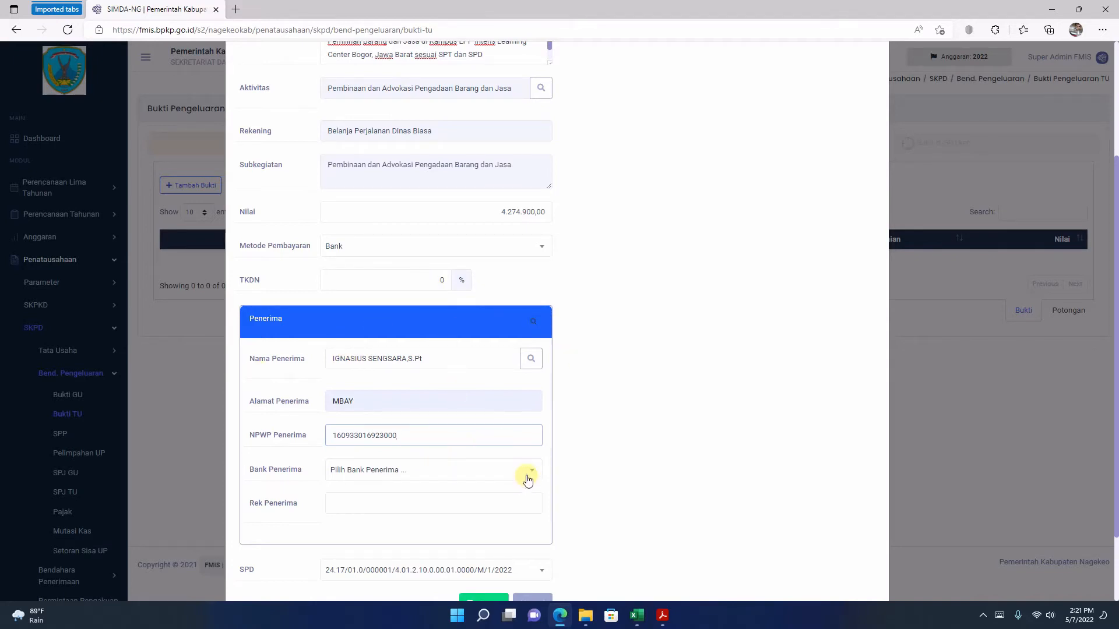
left_click(528, 480)
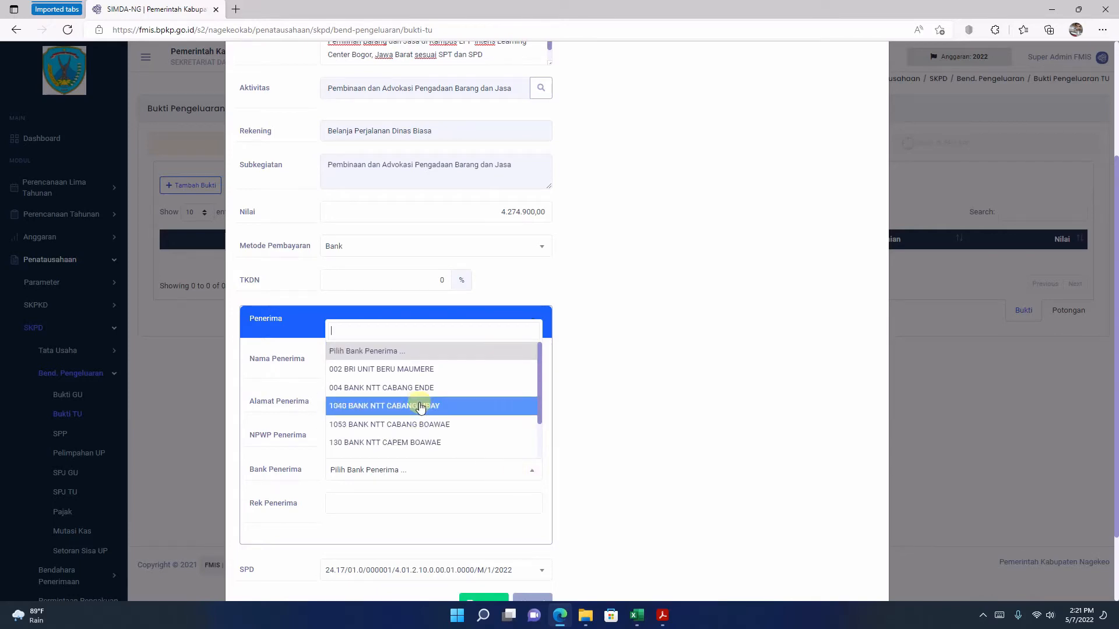
left_click(421, 406)
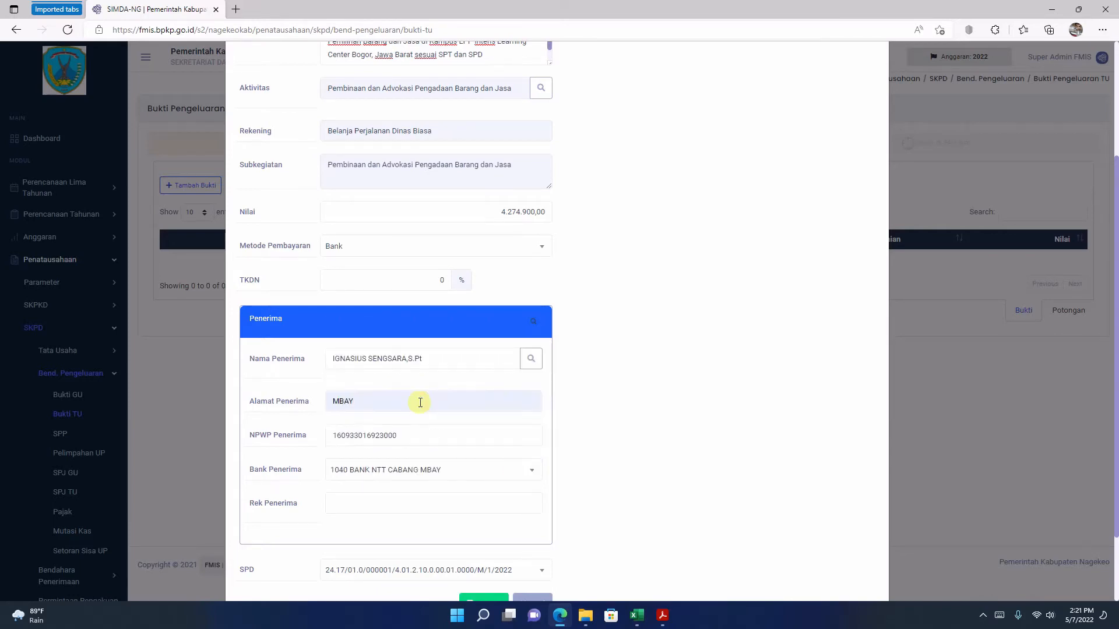
Step: Copy the recipient's bank account number from tbp 1.pdf into Rek Penerima in FMIS and try to save the bukti
left_click(662, 616)
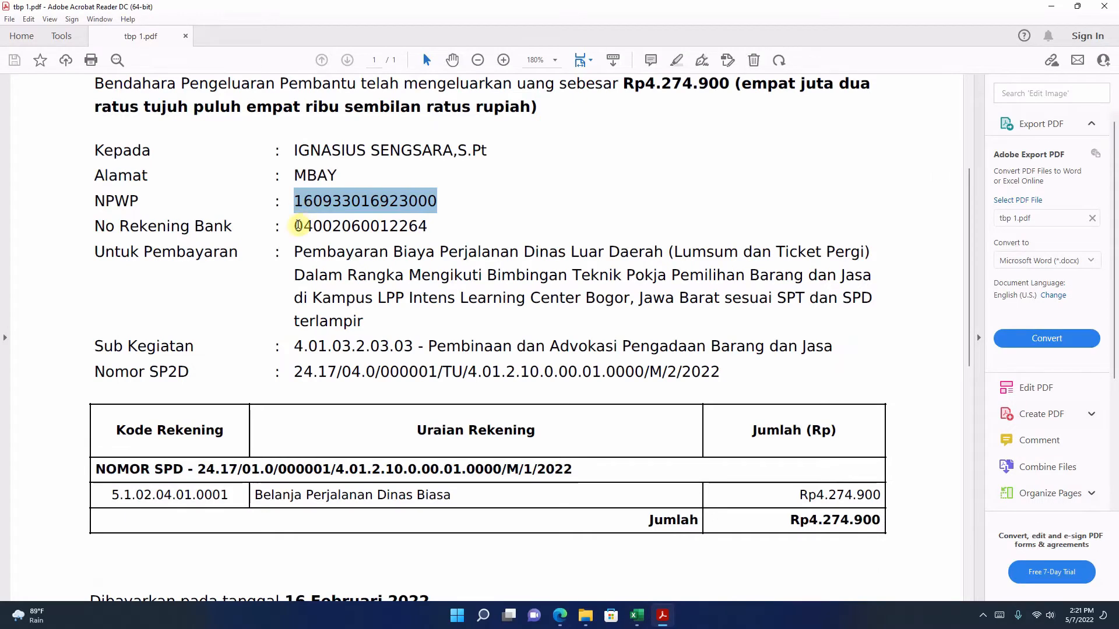
left_click_drag(295, 226, 429, 226)
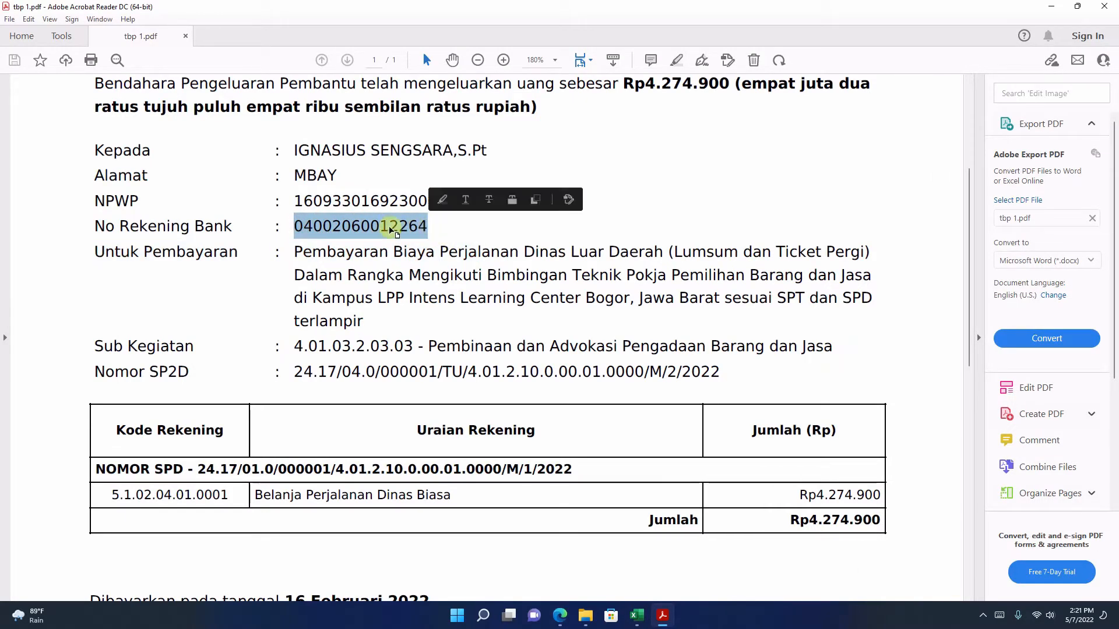
right_click(456, 226)
left_click(478, 232)
left_click(568, 616)
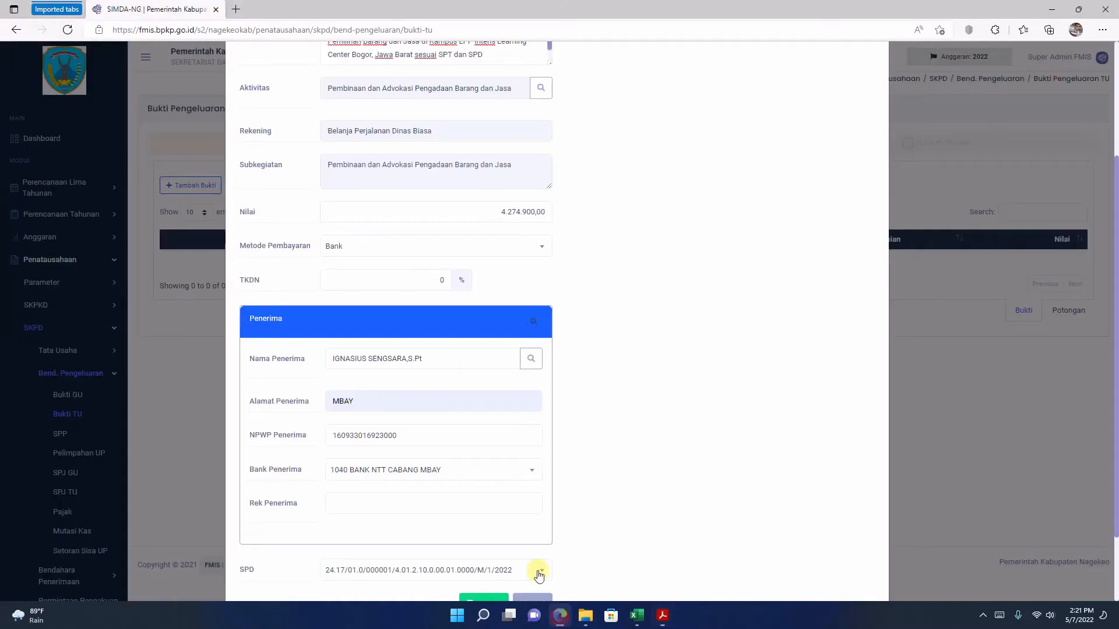
right_click(392, 505)
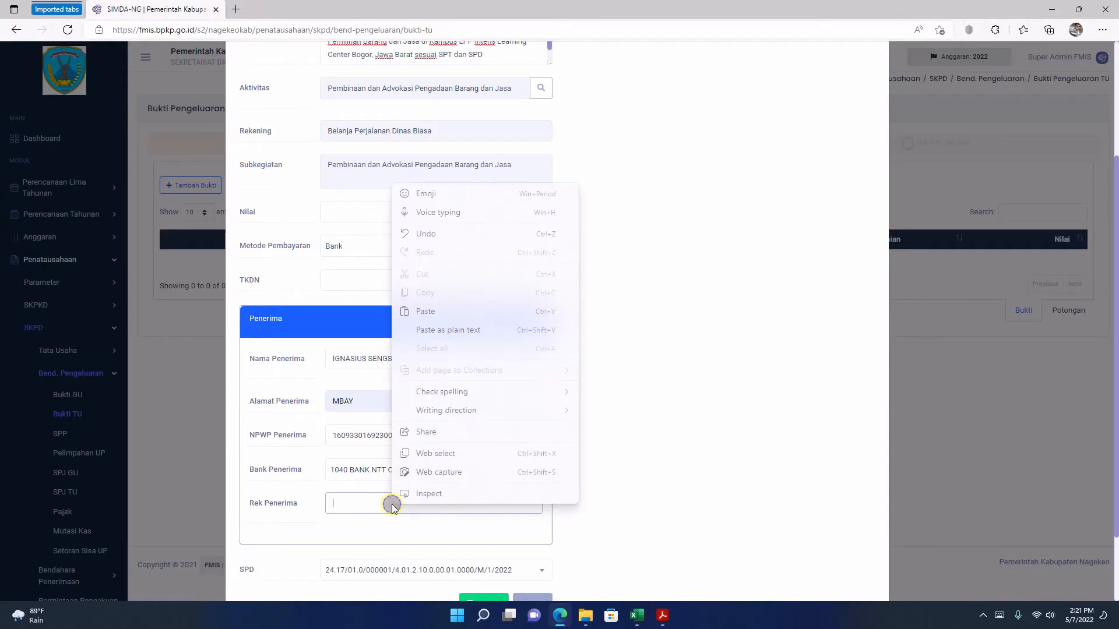
left_click(425, 311)
scroll(431, 332, "down", 2)
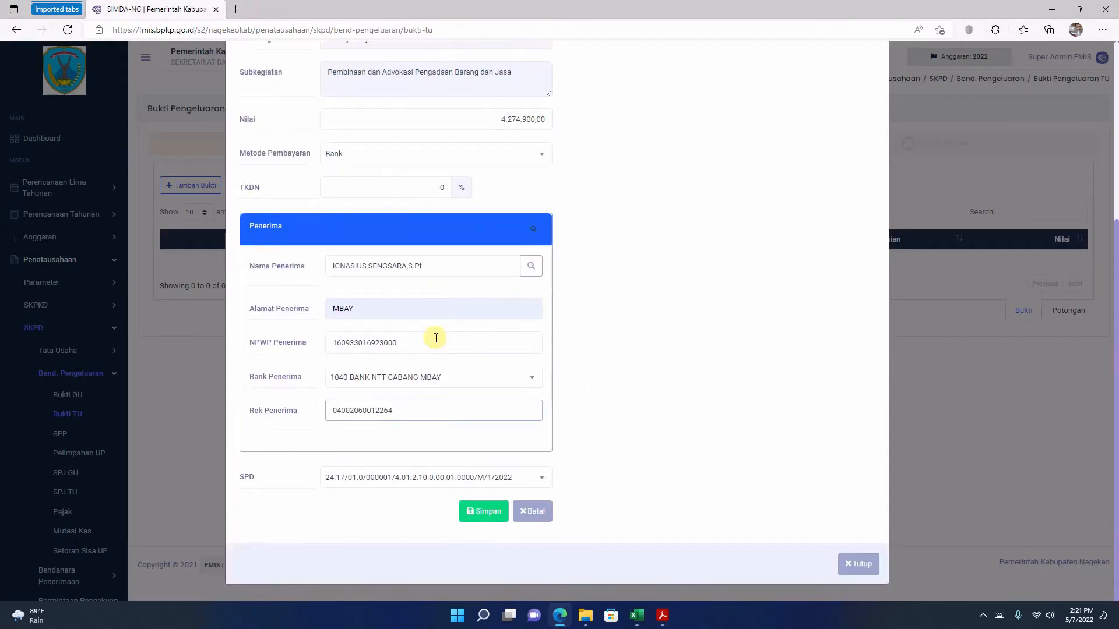
left_click(482, 516)
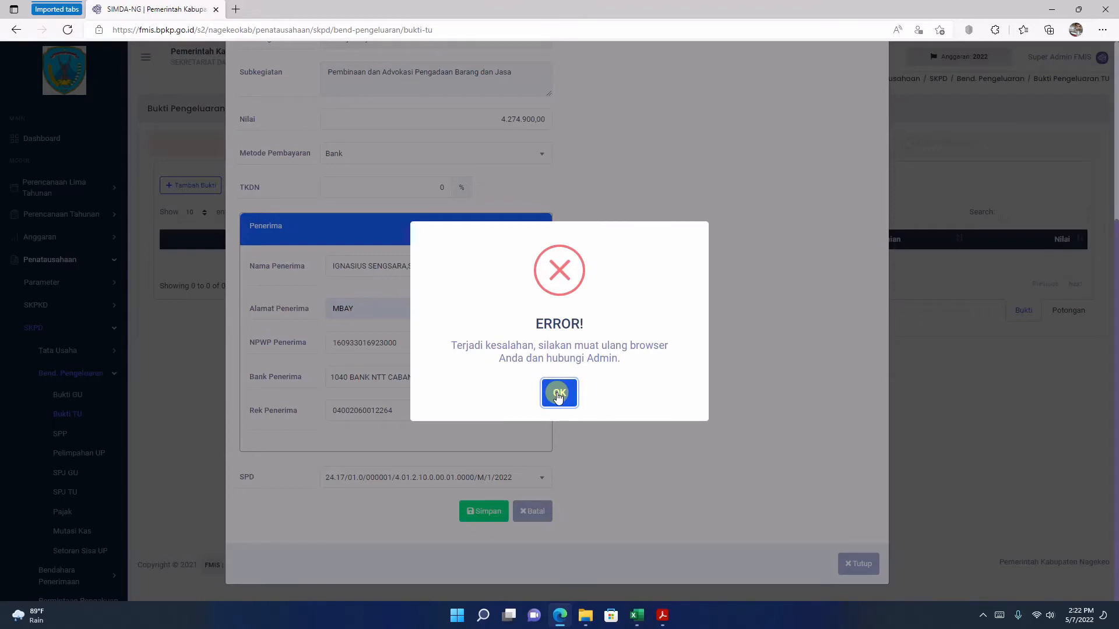
Step: Remove "sesuai SPT dan SPD terlampir" from the end of the bukti's Uraian and try to save it again
left_click(558, 394)
scroll(555, 393, "up", 5)
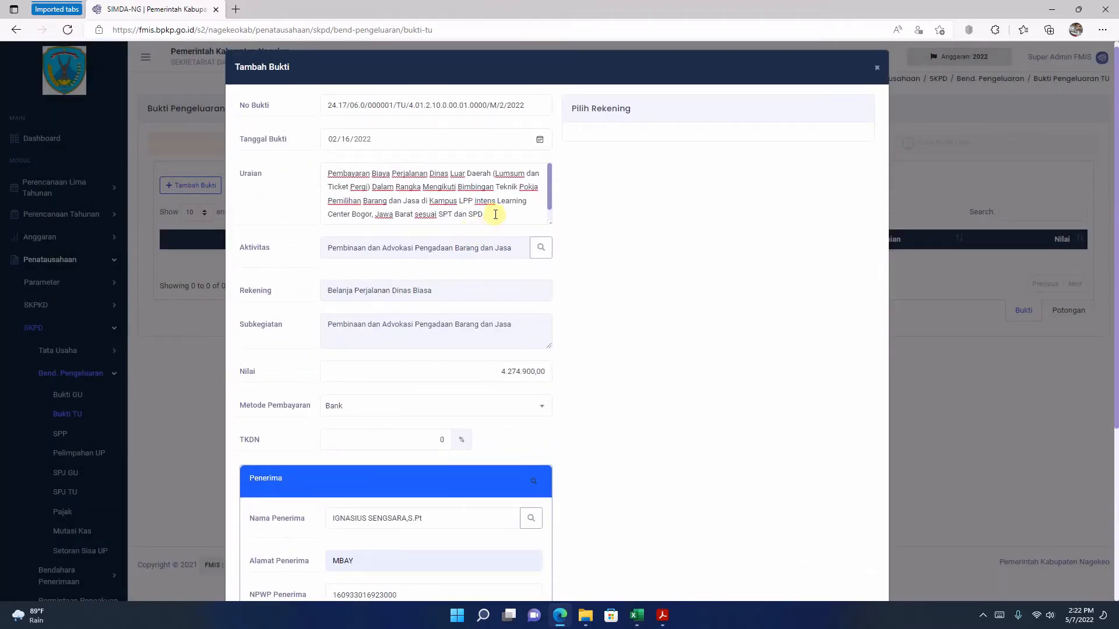
left_click_drag(495, 214, 414, 201)
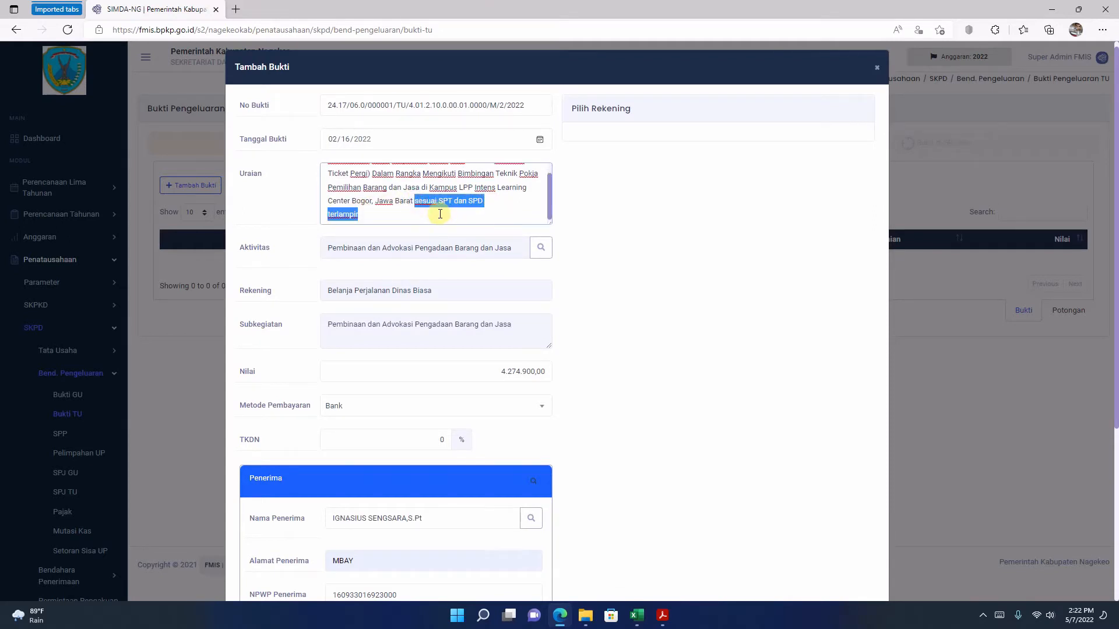
key("BackSpace")
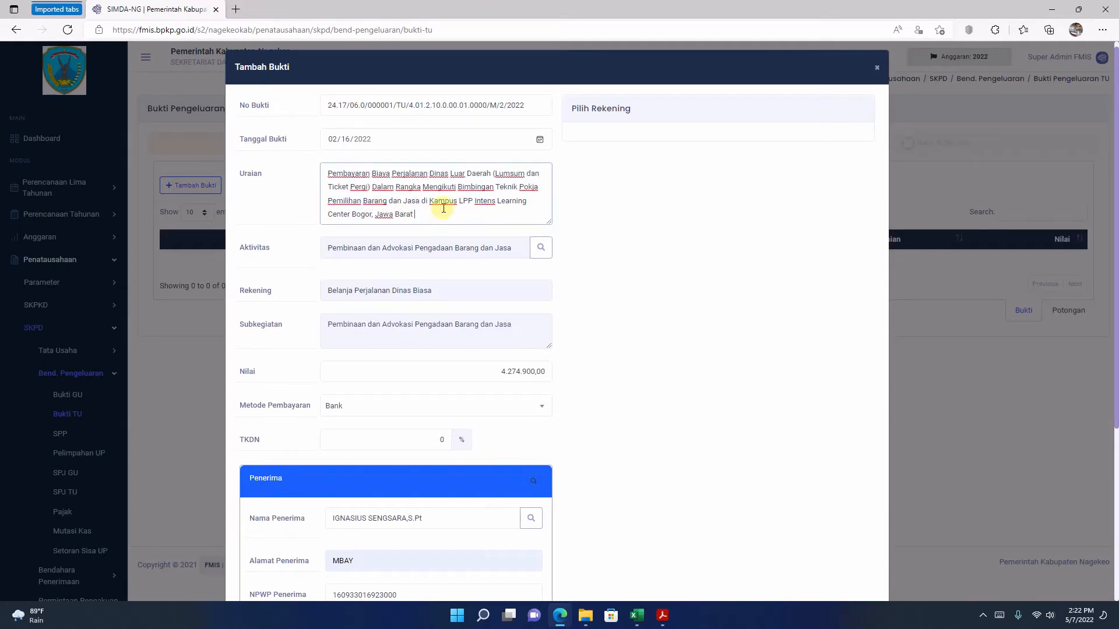
scroll(443, 208, "up", 1)
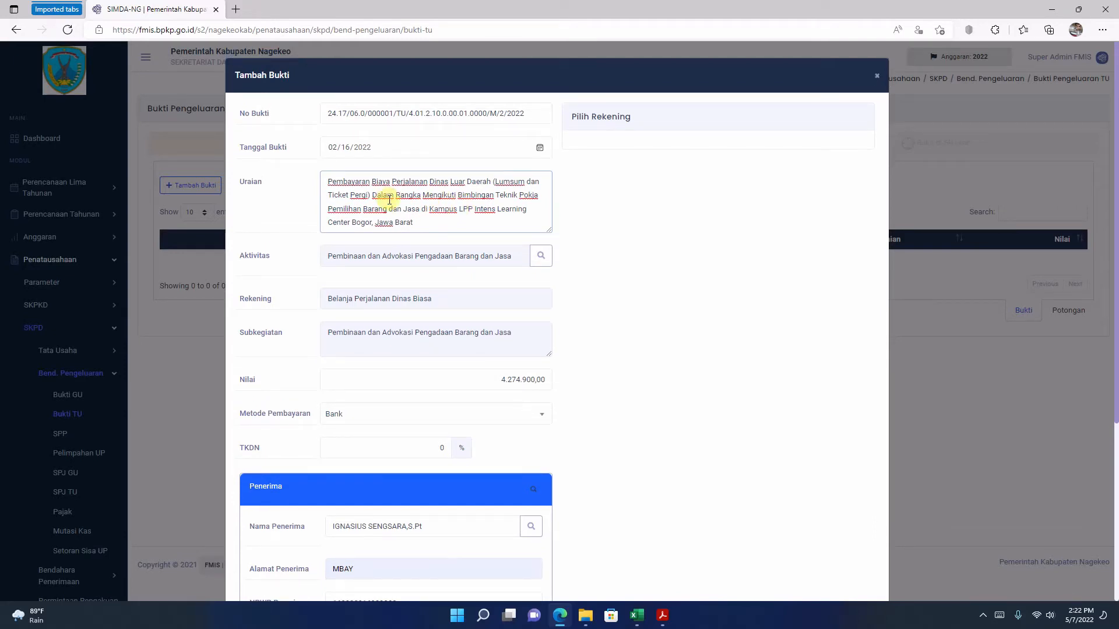
scroll(559, 501, "down", 4)
left_click(484, 513)
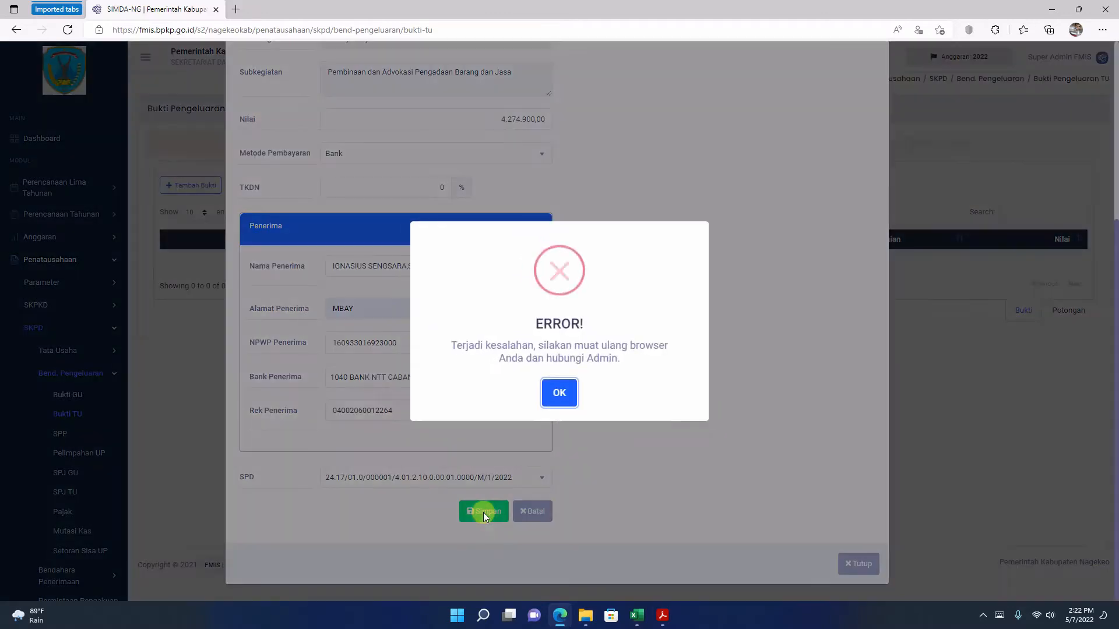
left_click(561, 388)
Step: Shorten No Bukti to 24.17/06.0/000001/TU/ by removing everything after "TU/", and save the bukti
scroll(564, 382, "up", 4)
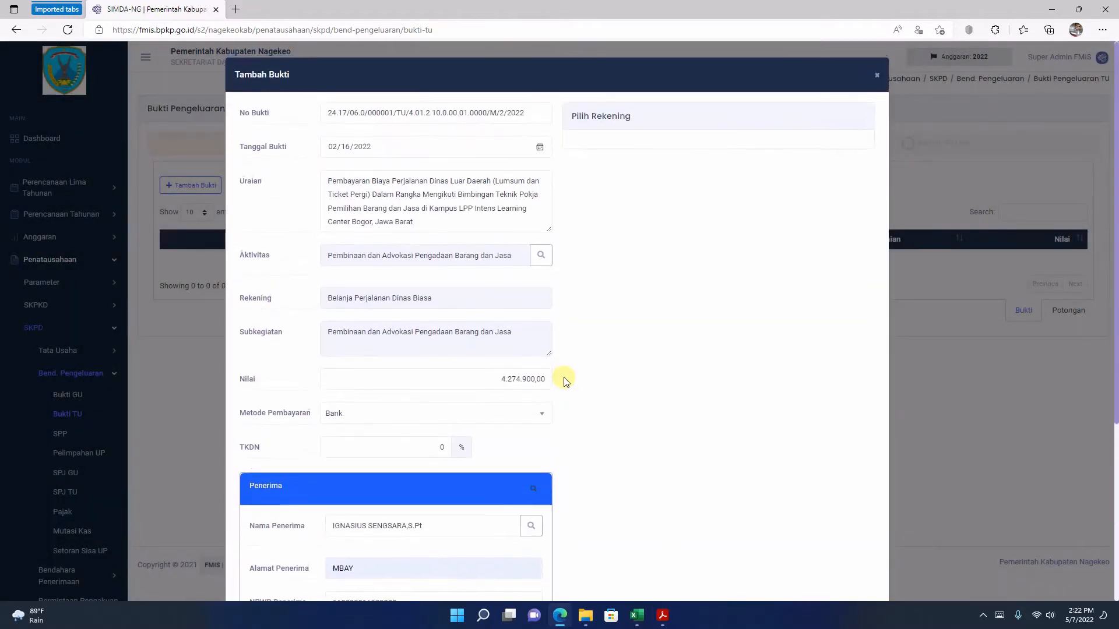
left_click(395, 218)
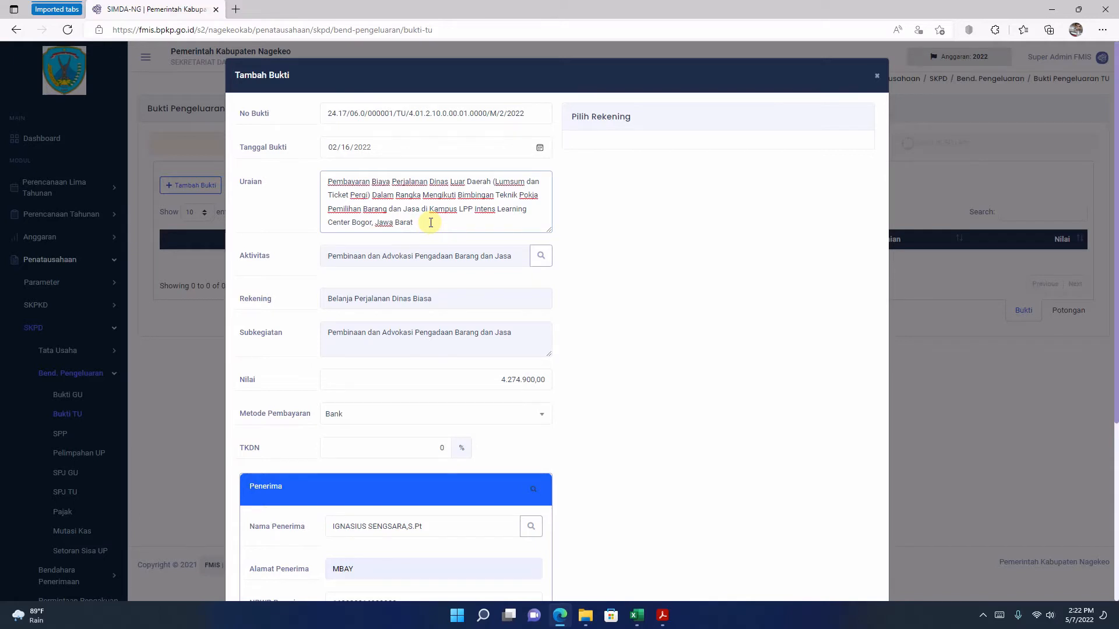
left_click_drag(525, 113, 410, 113)
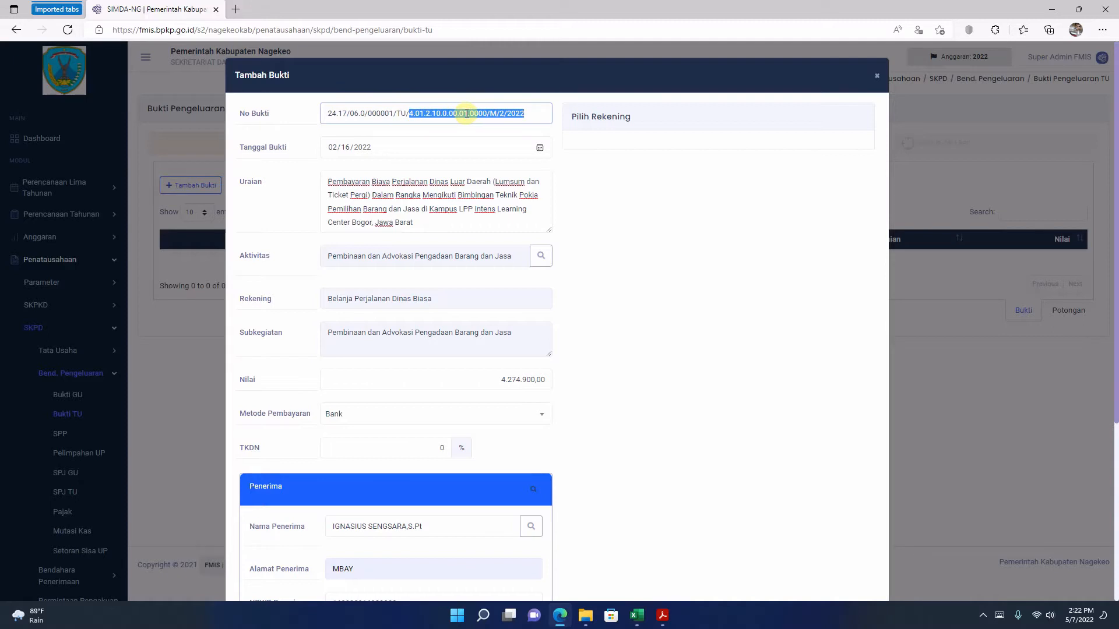
key("BackSpace")
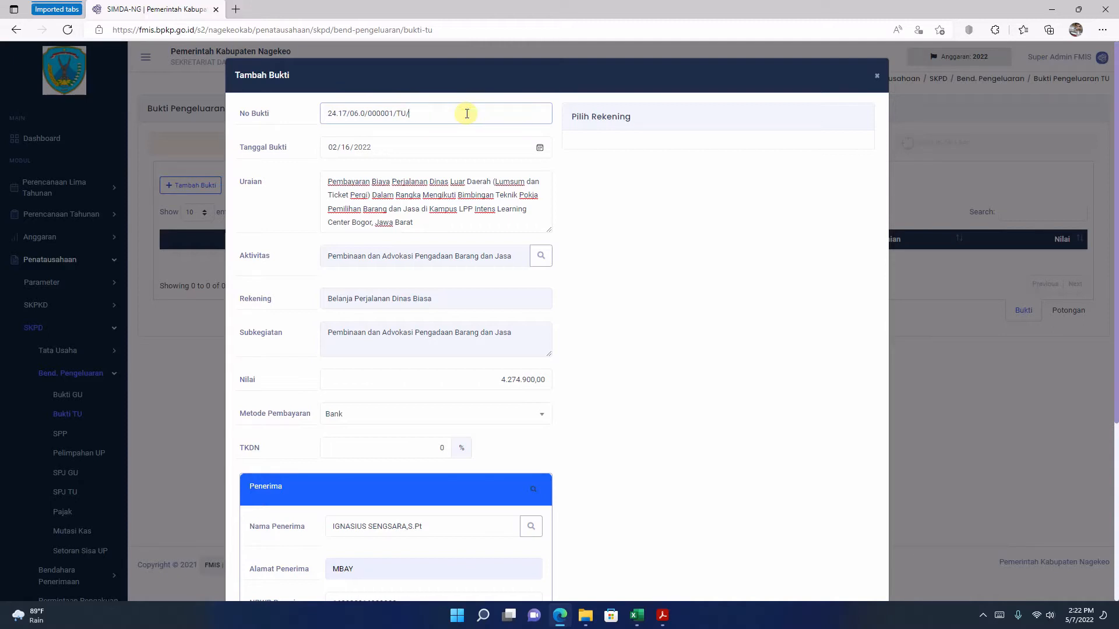
scroll(603, 475, "down", 5)
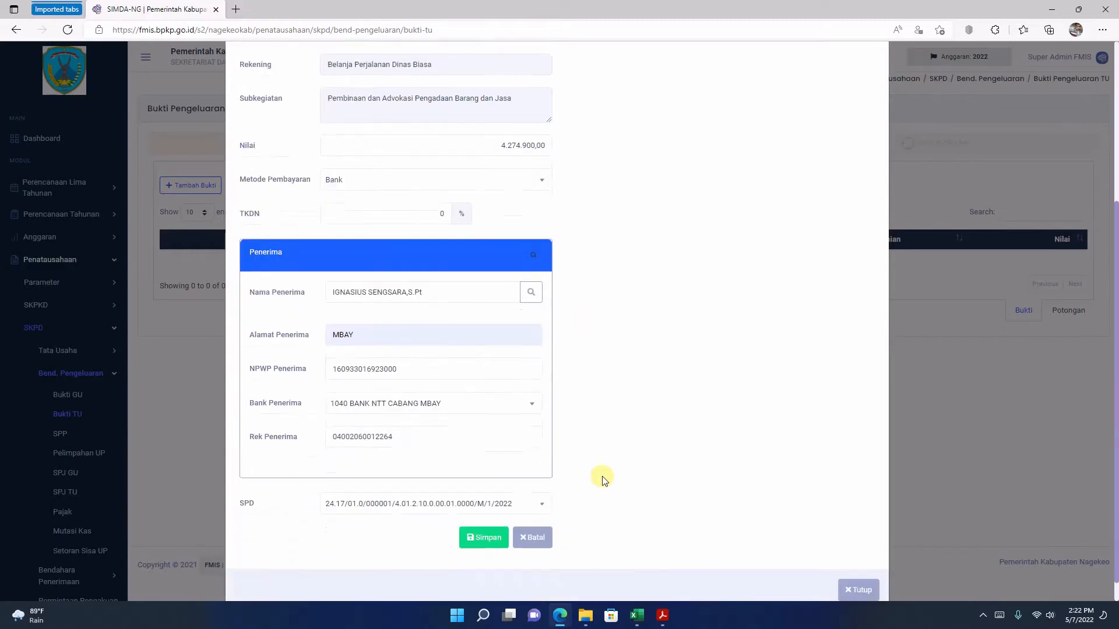
left_click(484, 511)
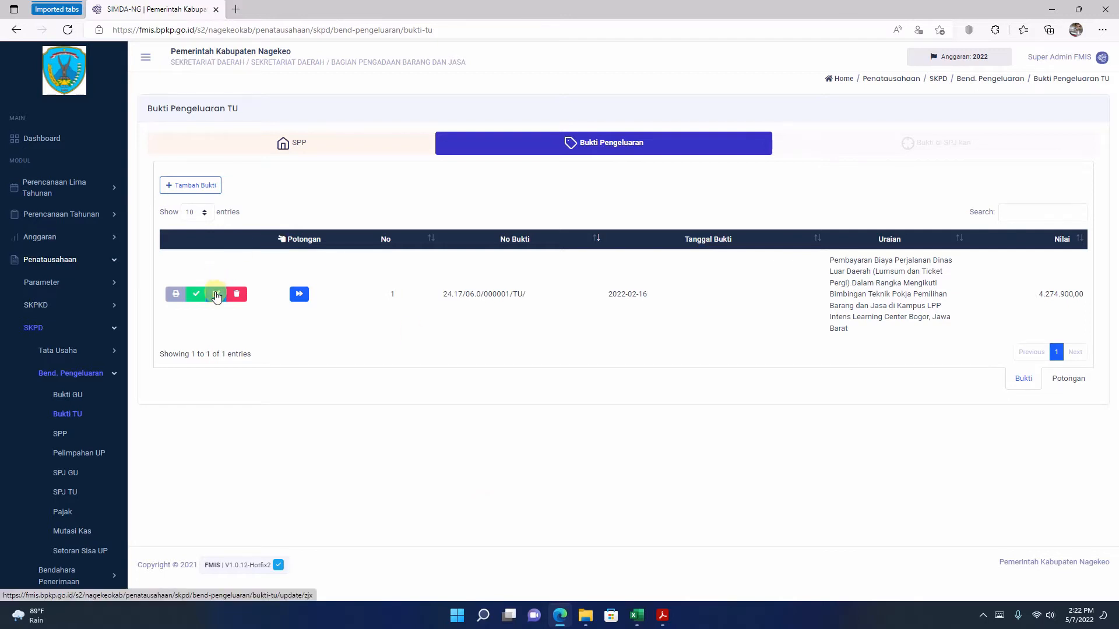
Step: Edit the saved bukti so its No Bukti reads 24.17/06.0/000001/TU/2/2022, and open its Potongan
left_click(216, 295)
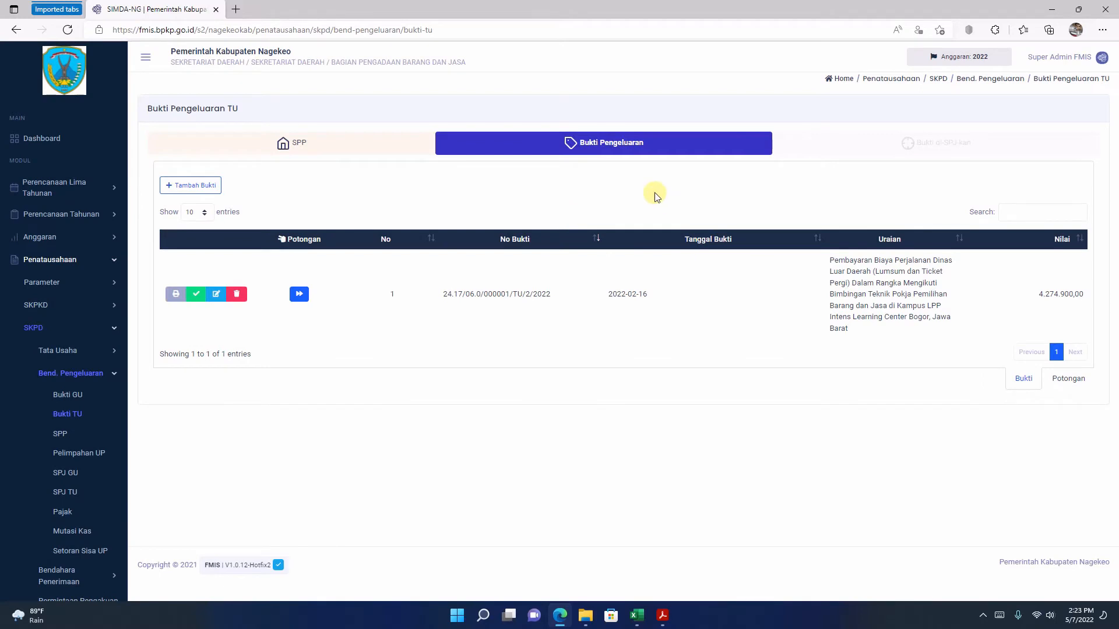
left_click(301, 302)
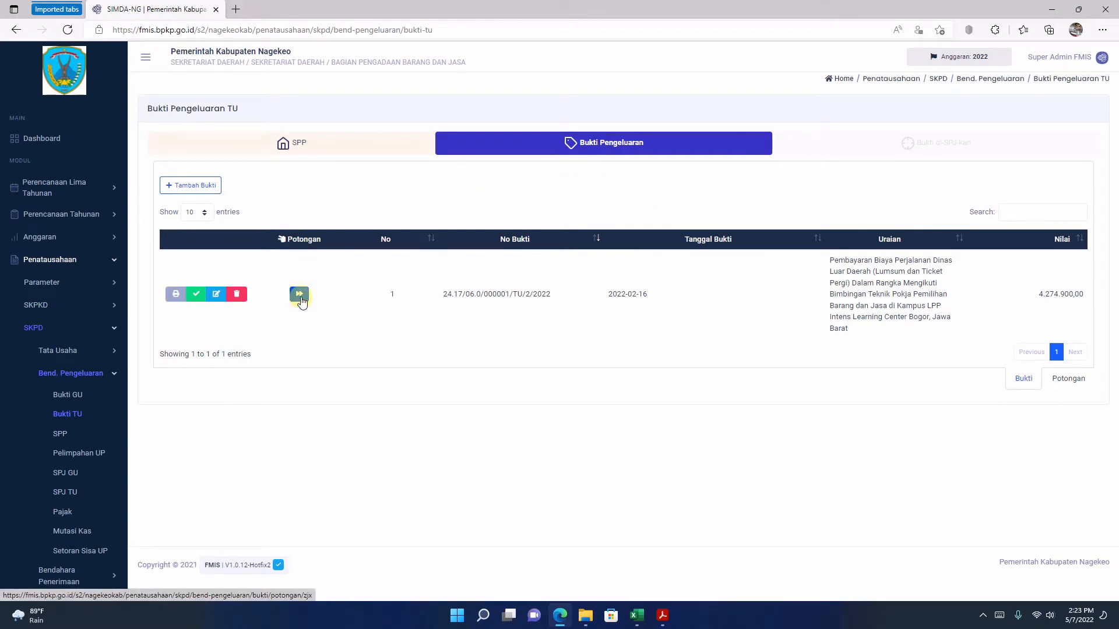
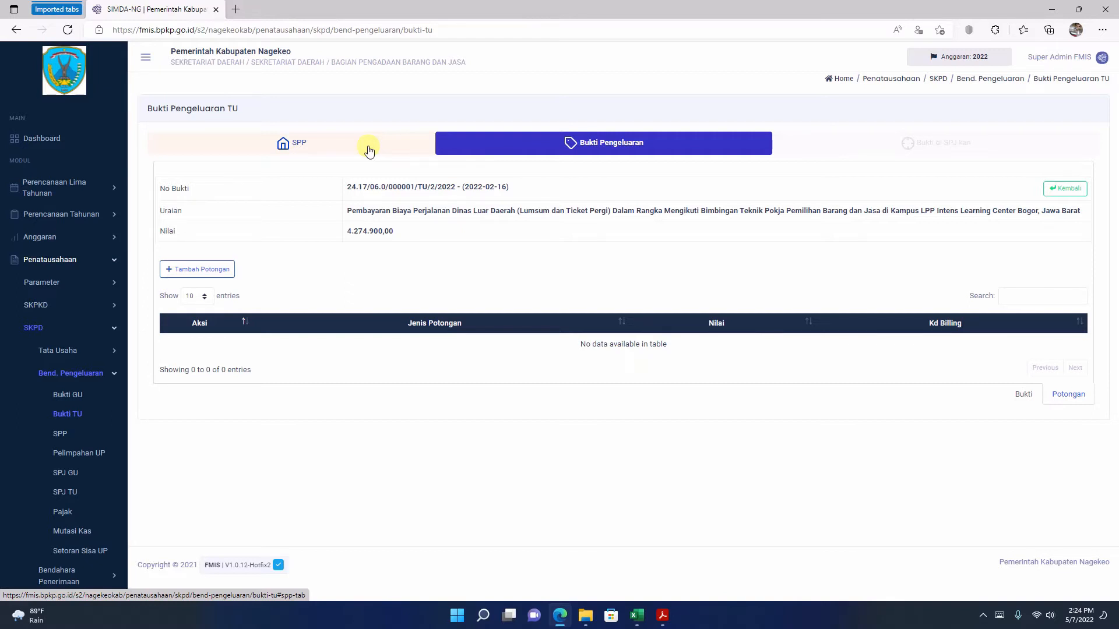
Step: Reopen the bukti list from the SPP and display an enlarged printout of bukti 24.17/06.0/000003/TU/2/2022
left_click(369, 149)
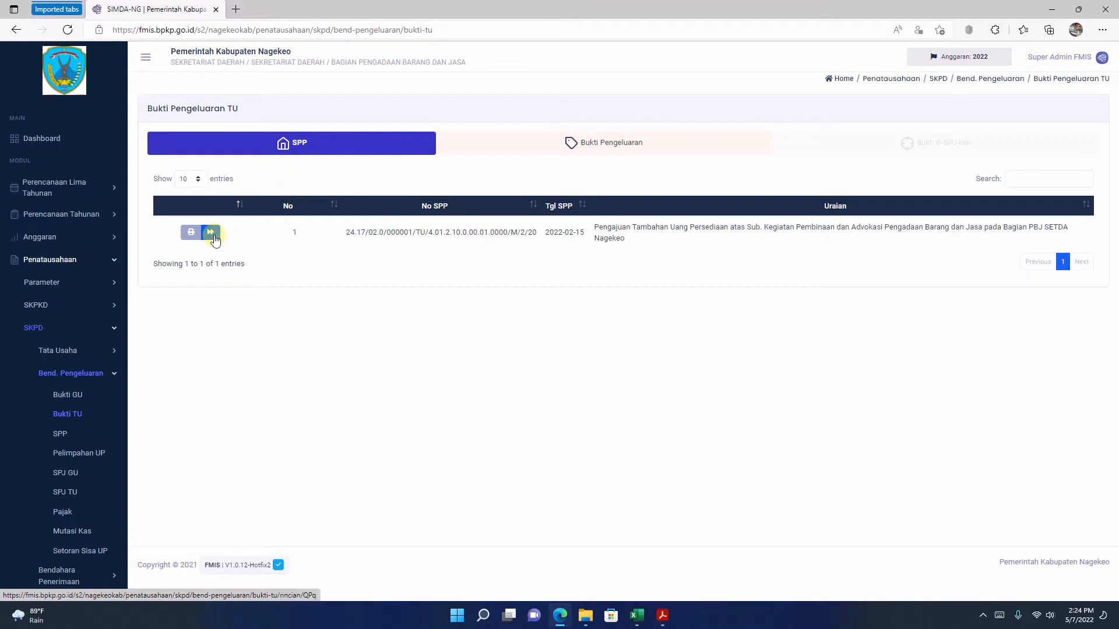
left_click(211, 233)
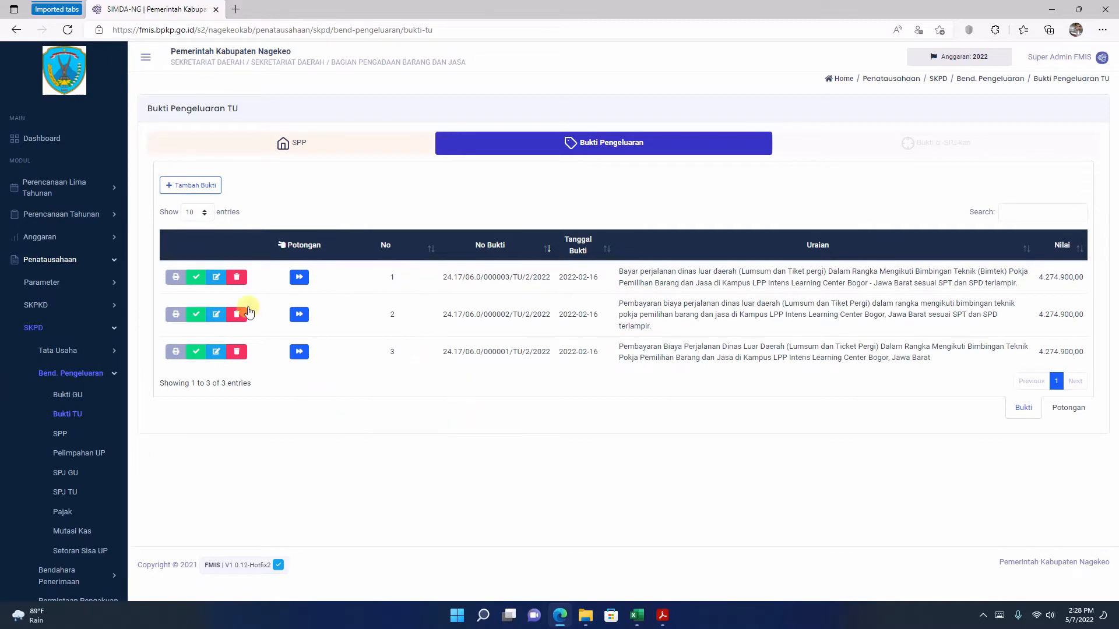
left_click(176, 278)
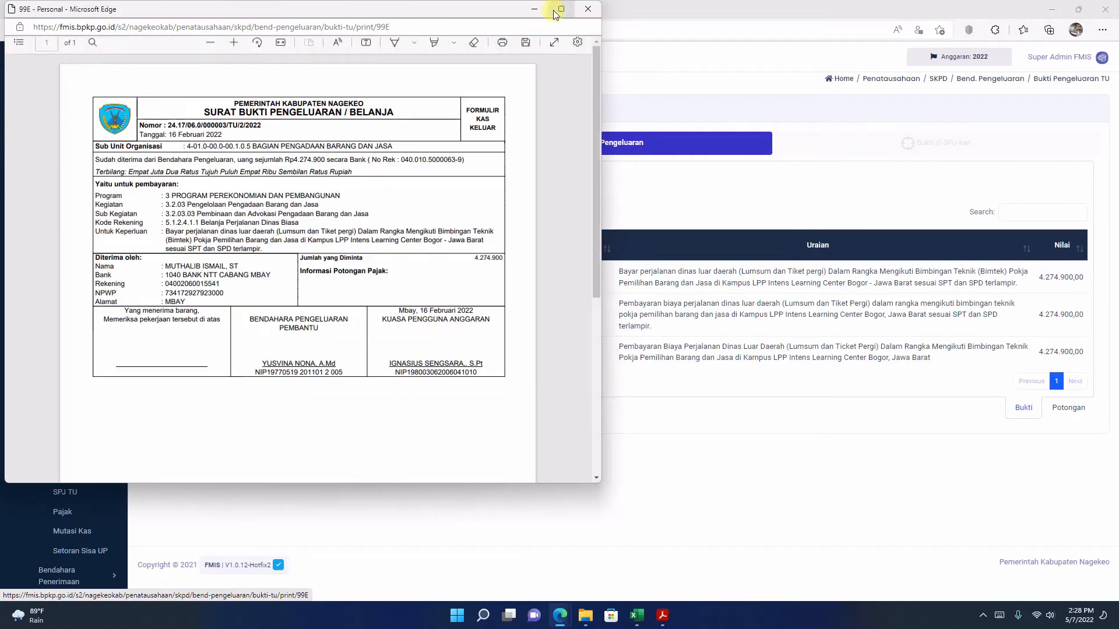
left_click(555, 11)
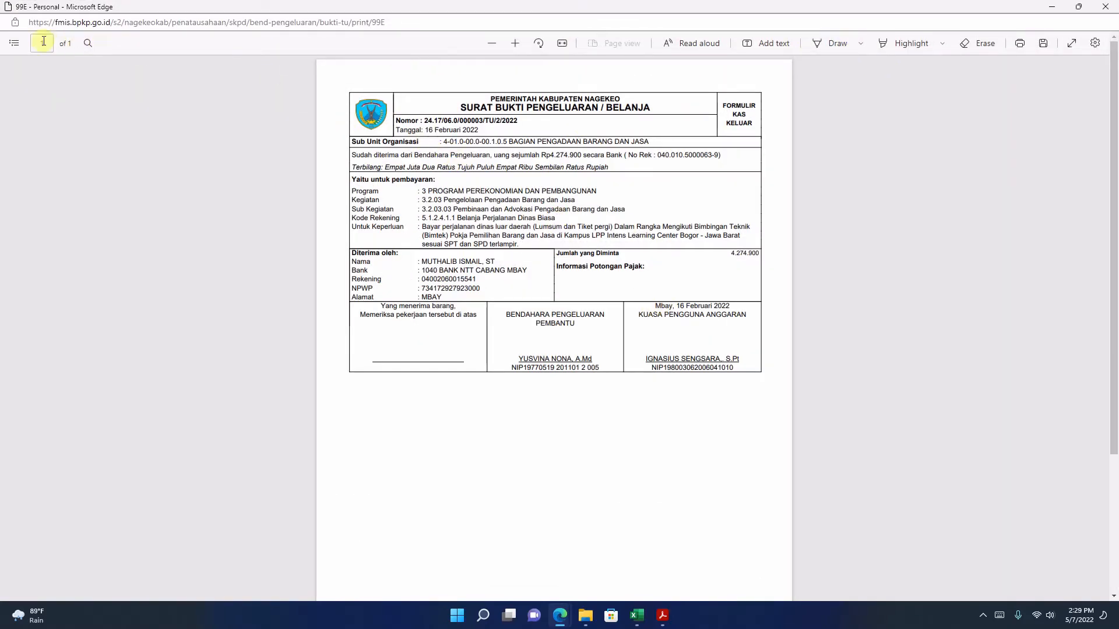
left_click(515, 43)
left_click(515, 43)
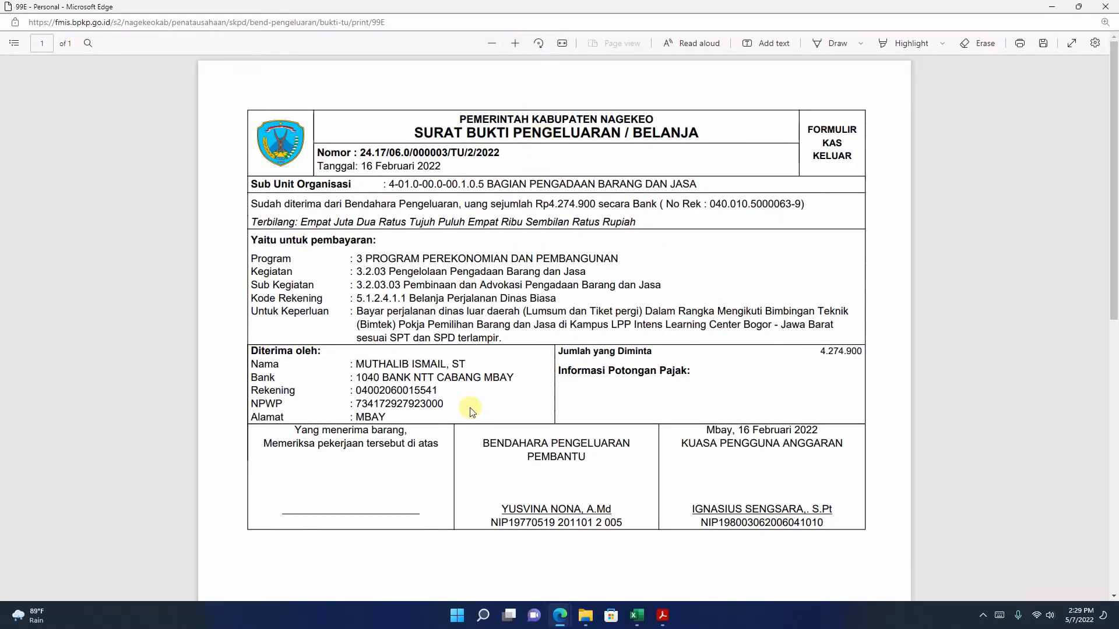
Step: Examine the printed bukti's recipient bank details, requested amount, Informasi Potongan Pajak, Kode Rekening and Untuk Keperluan text
scroll(450, 332, "down", 3)
scroll(451, 335, "up", 3)
left_click_drag(364, 377, 446, 404)
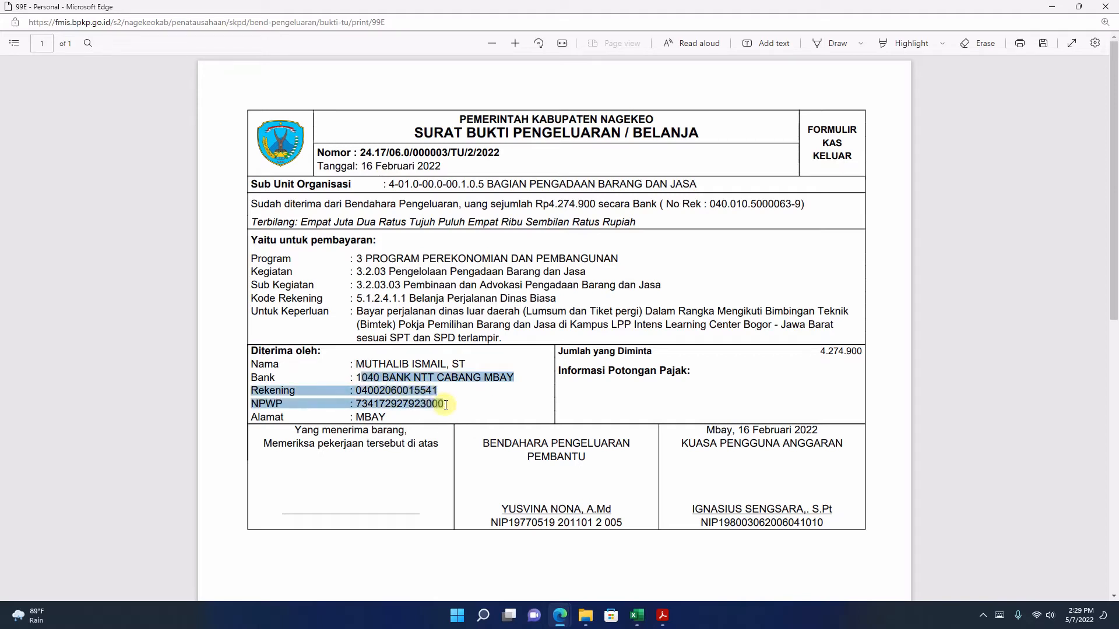
left_click(641, 330)
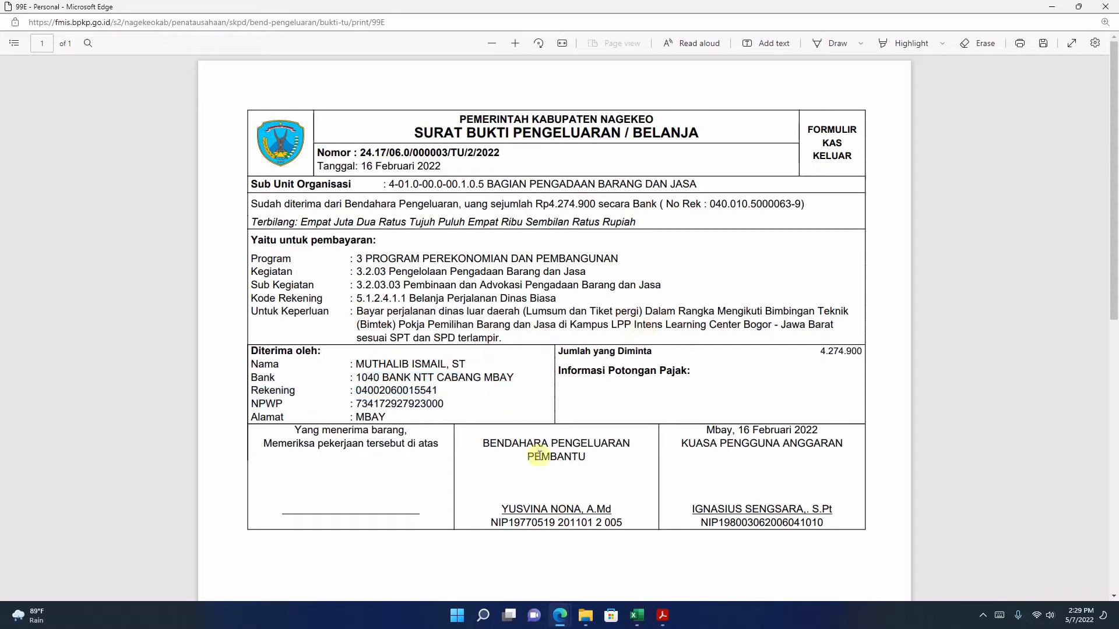
left_click_drag(862, 350, 818, 353)
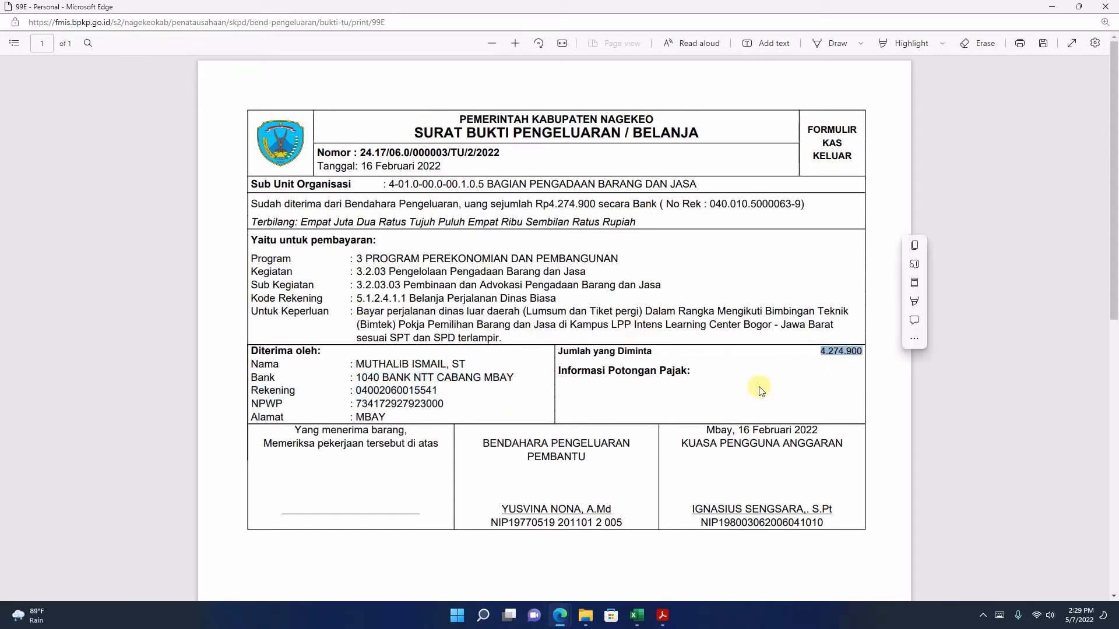
left_click(715, 388)
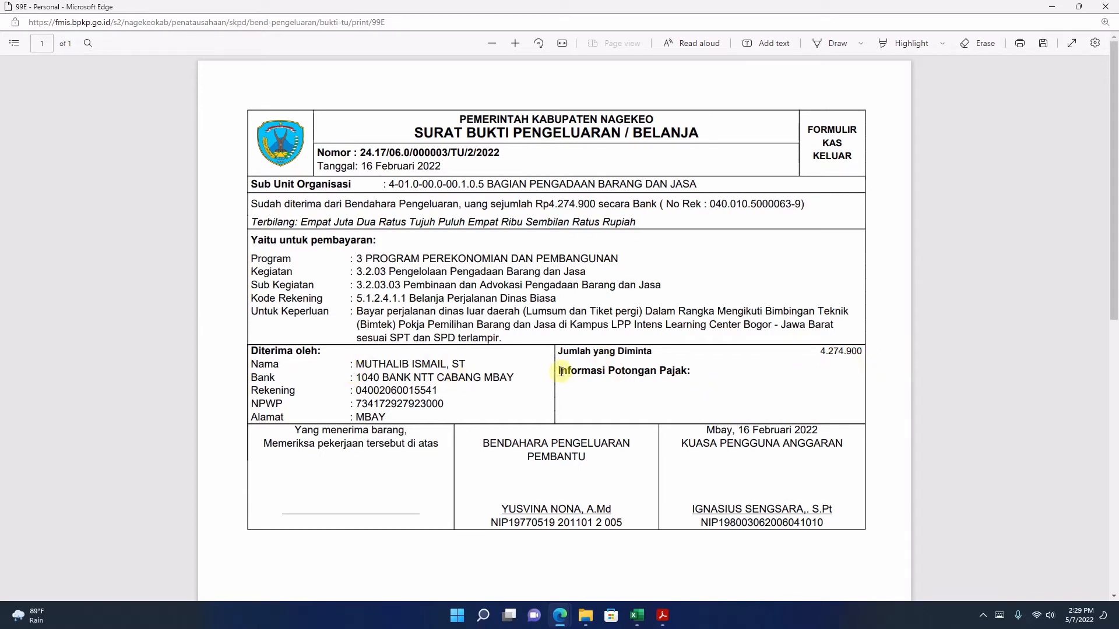
left_click_drag(559, 371, 709, 377)
left_click(457, 344)
scroll(504, 294, "down", 1)
scroll(504, 293, "down", 5)
scroll(505, 296, "up", 5)
left_click_drag(355, 299, 561, 299)
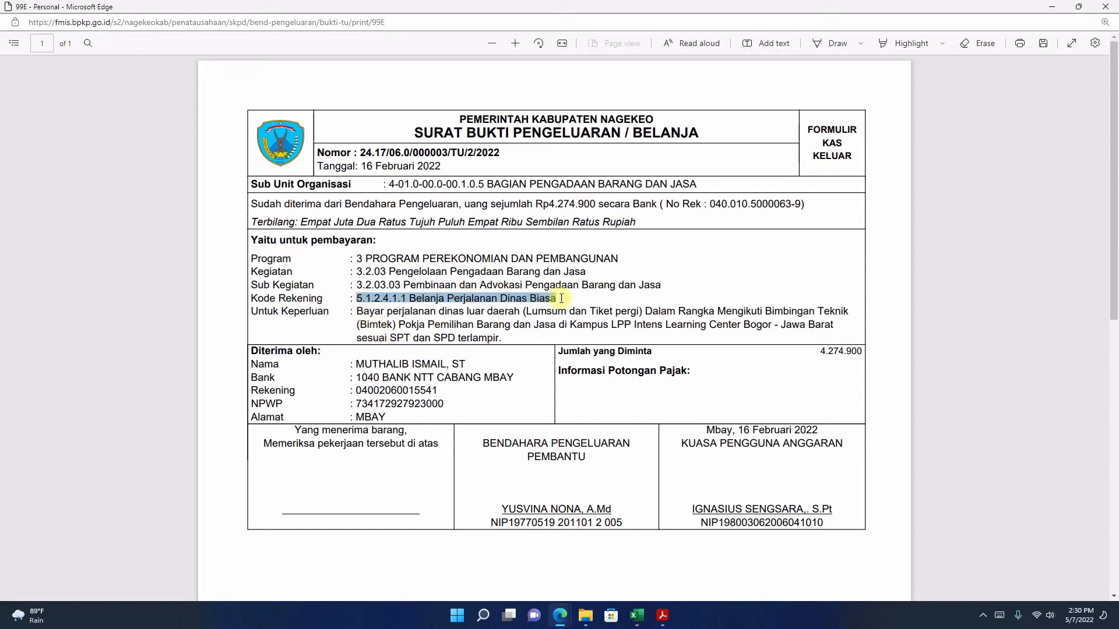
left_click_drag(356, 311, 511, 333)
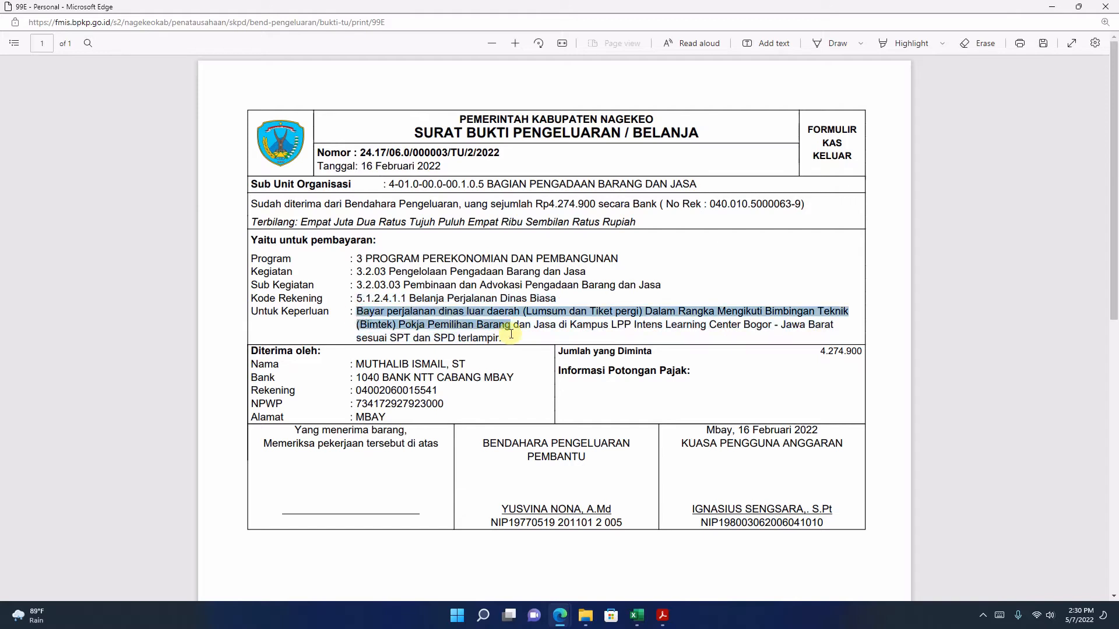
left_click(696, 321)
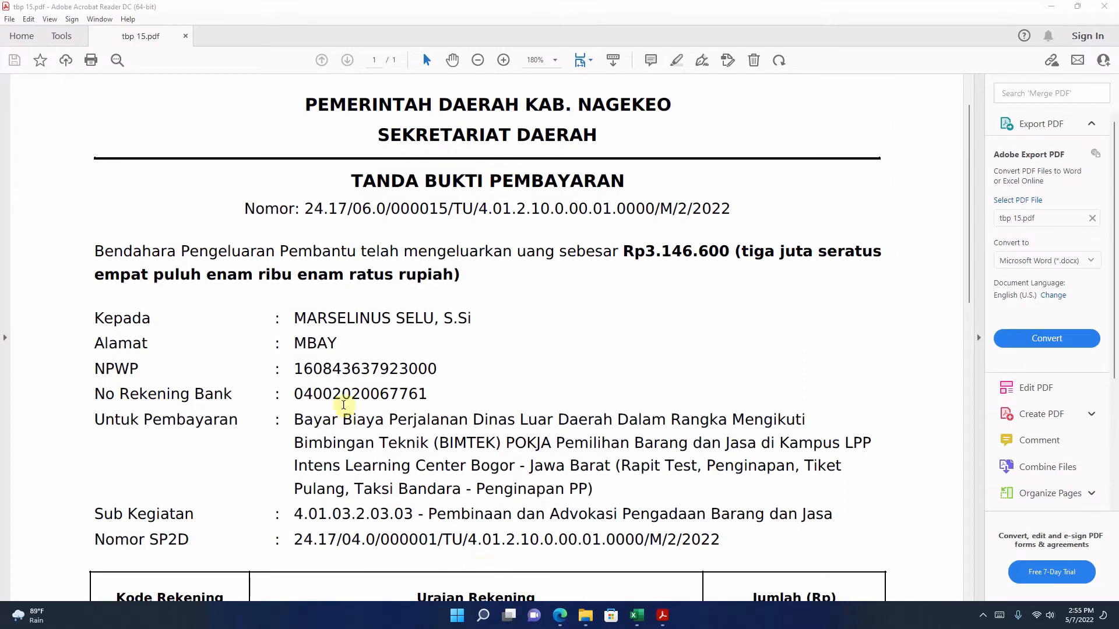
Step: Copy the Nomor from tbp 15.pdf into No Bukti of a new TU bukti in FMIS
left_click_drag(305, 208, 735, 206)
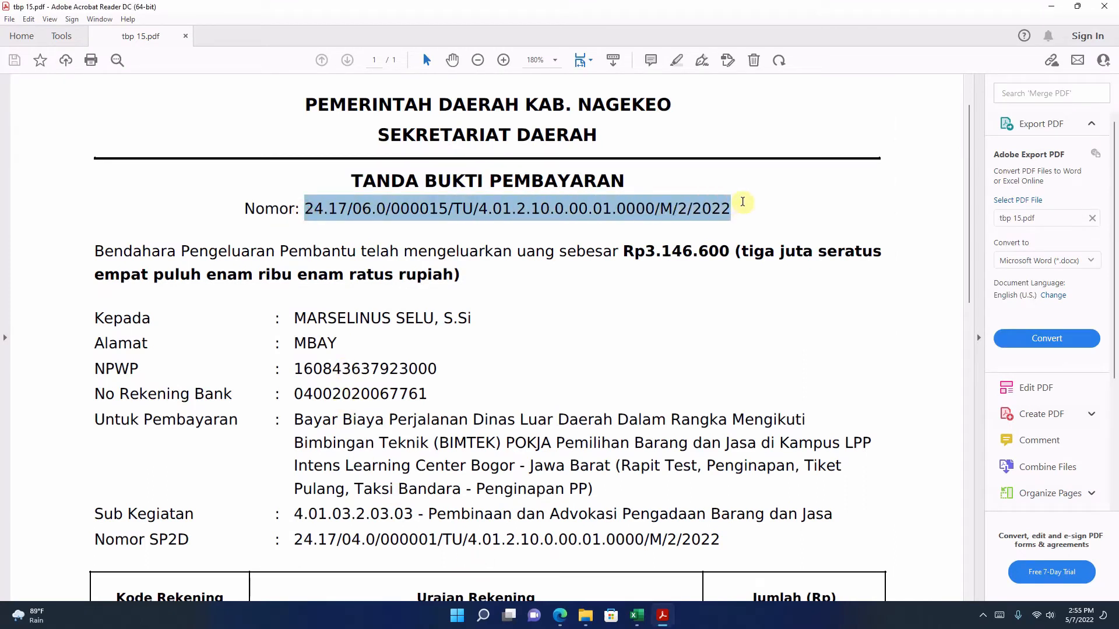
right_click(706, 219)
left_click(720, 229)
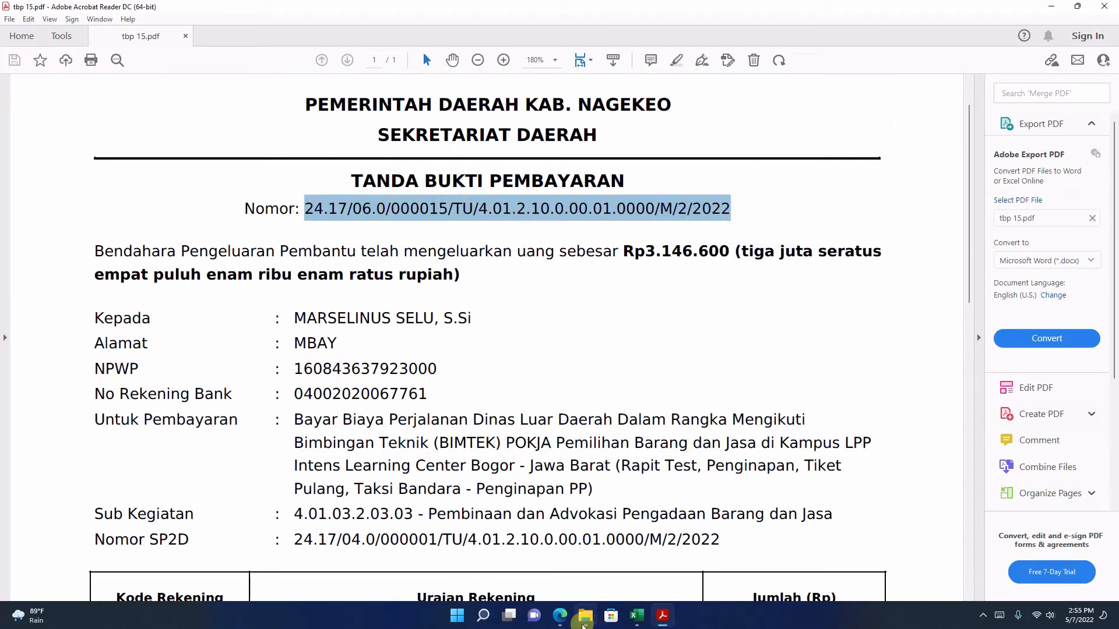
left_click(559, 615)
scroll(325, 251, "up", 1)
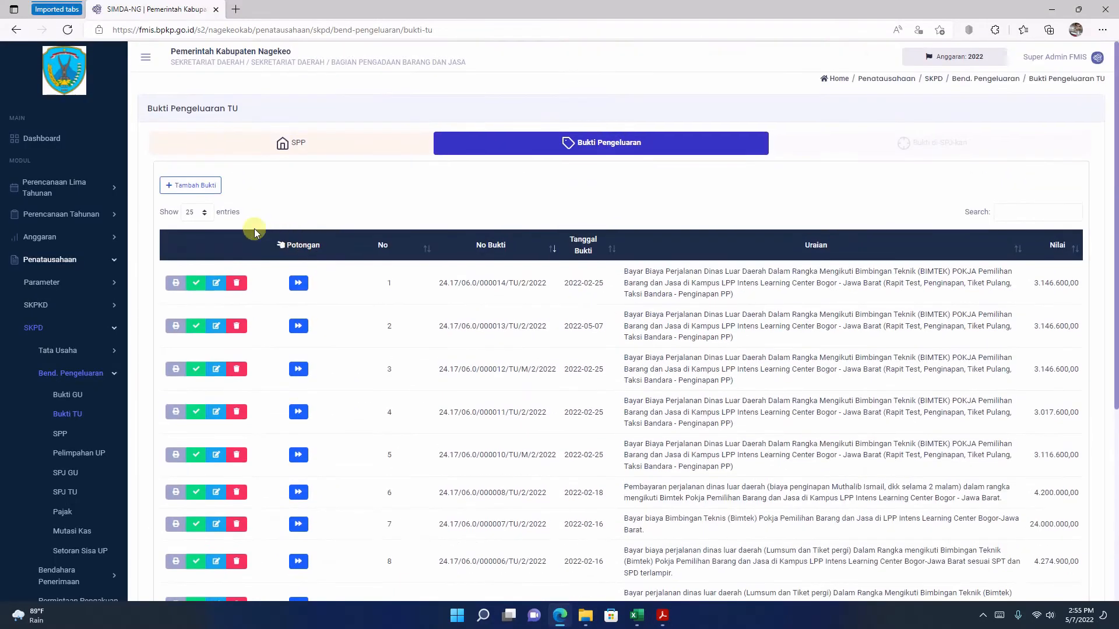
left_click(189, 184)
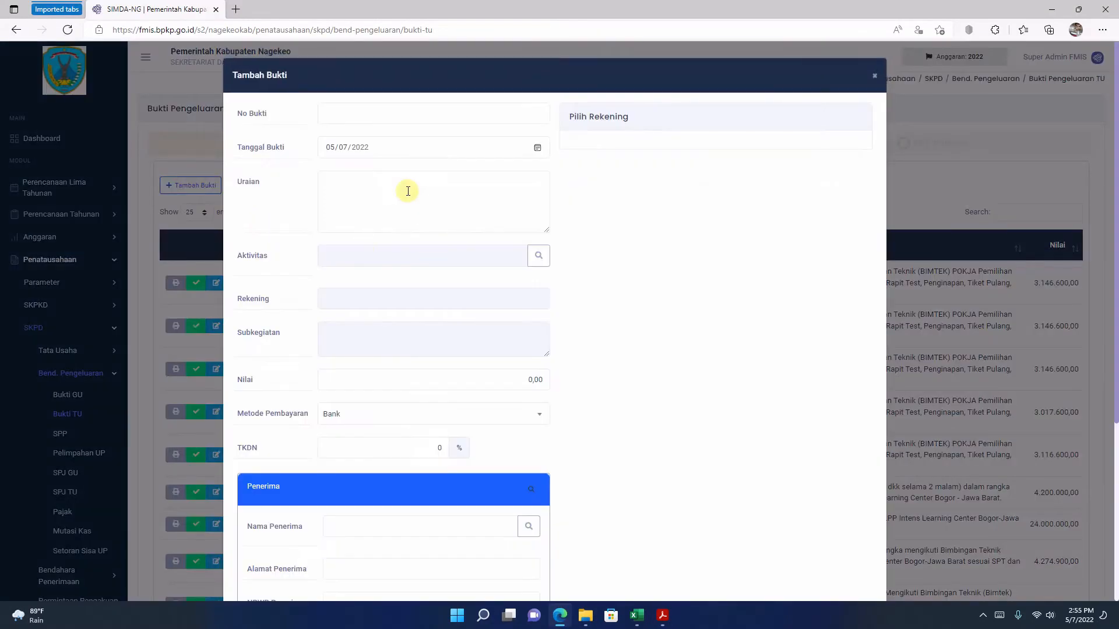
left_click(377, 114)
key("ctrl+v")
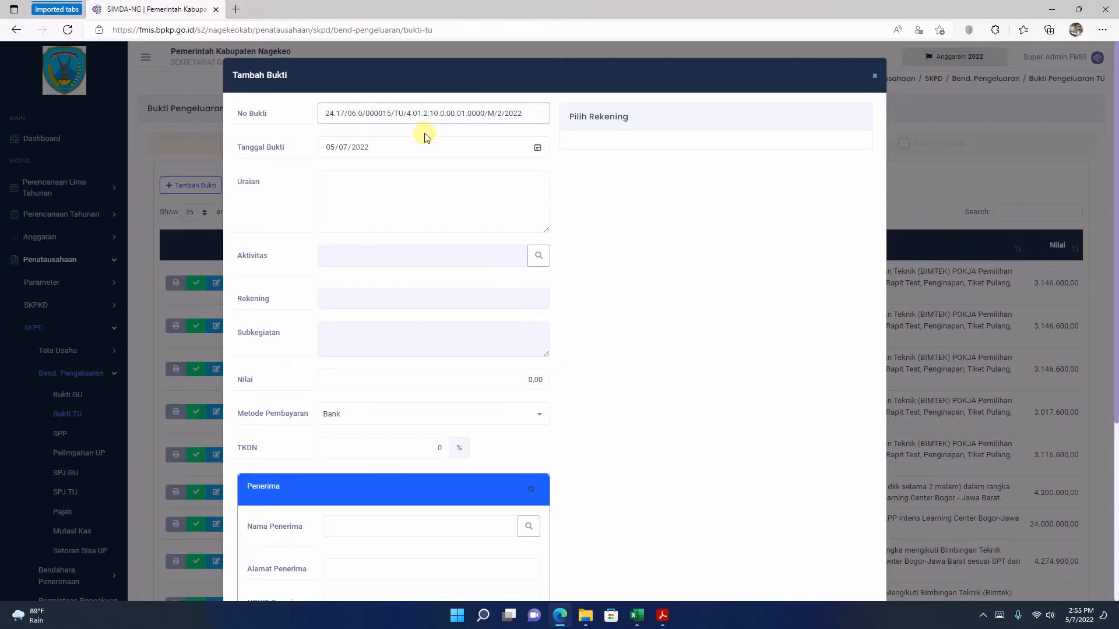
Step: Shorten No Bukti to 24.17/06.0/000015/TU/2/2022 by removing the organisation code and "M" after "TU/"
left_click_drag(407, 115, 488, 113)
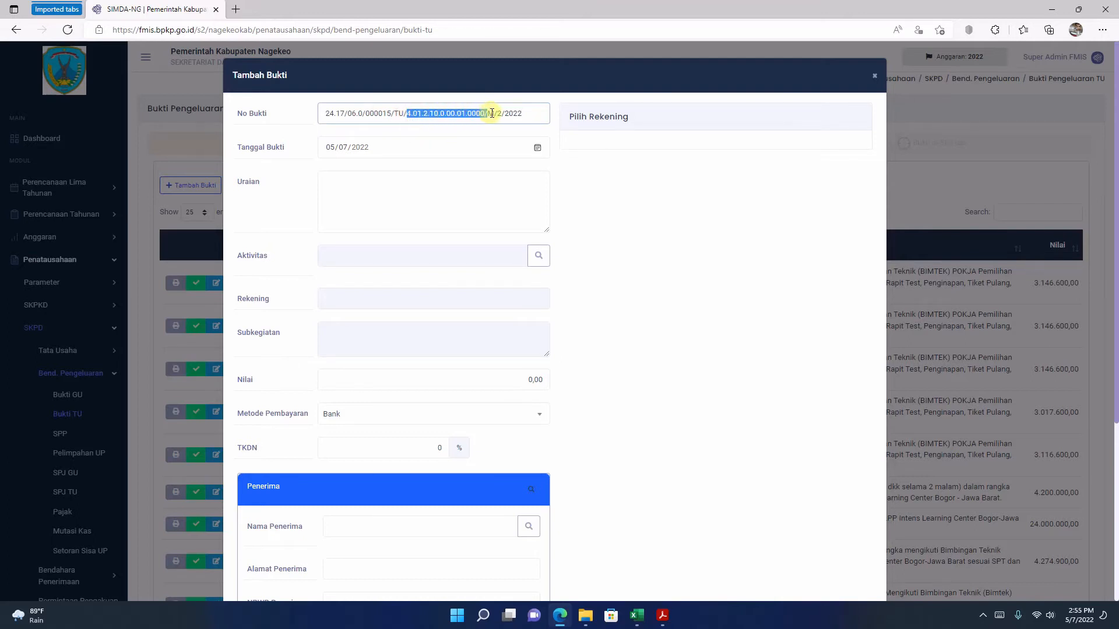
key("BackSpace")
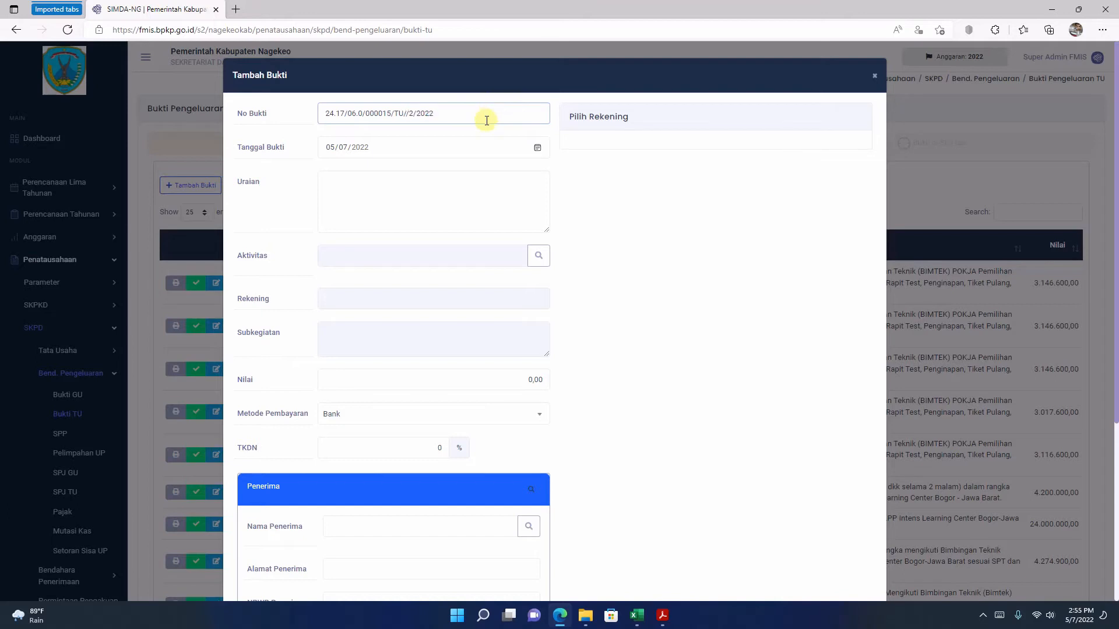
key("BackSpace")
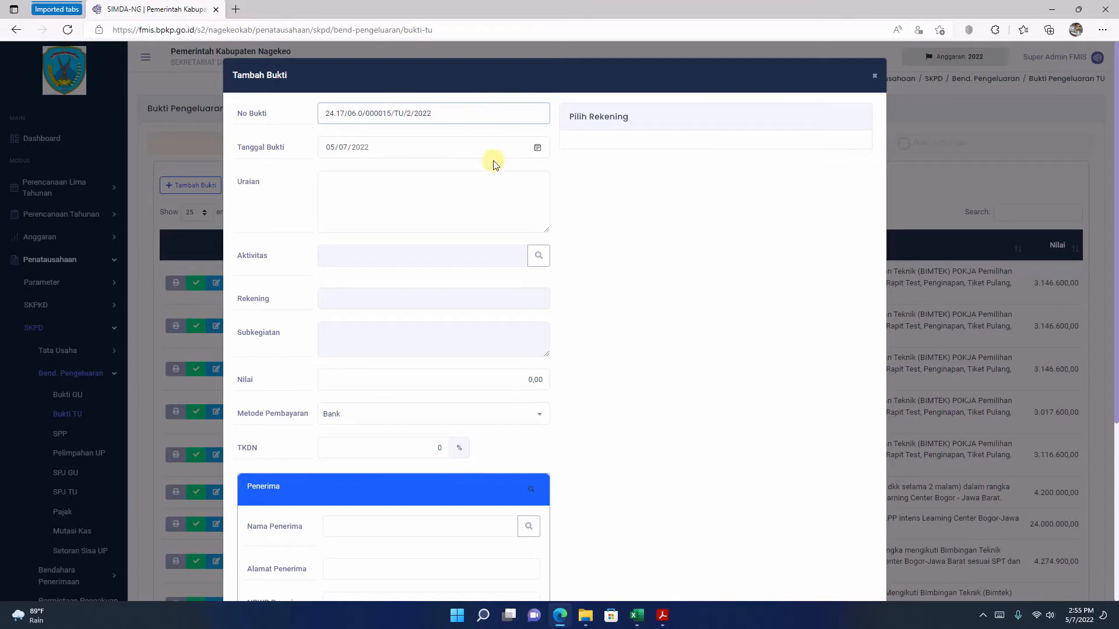
Step: Look up the payment date in tbp 15.pdf and set the new bukti's Tanggal Bukti to 02/25/2022 in FMIS
left_click(538, 148)
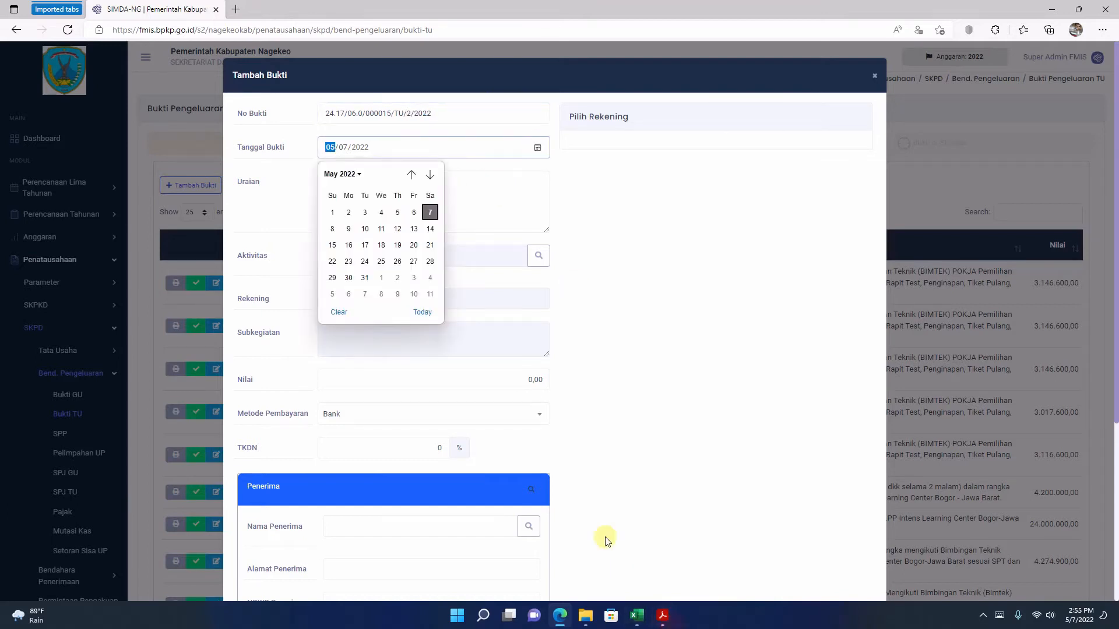
left_click(662, 615)
scroll(492, 437, "down", 6)
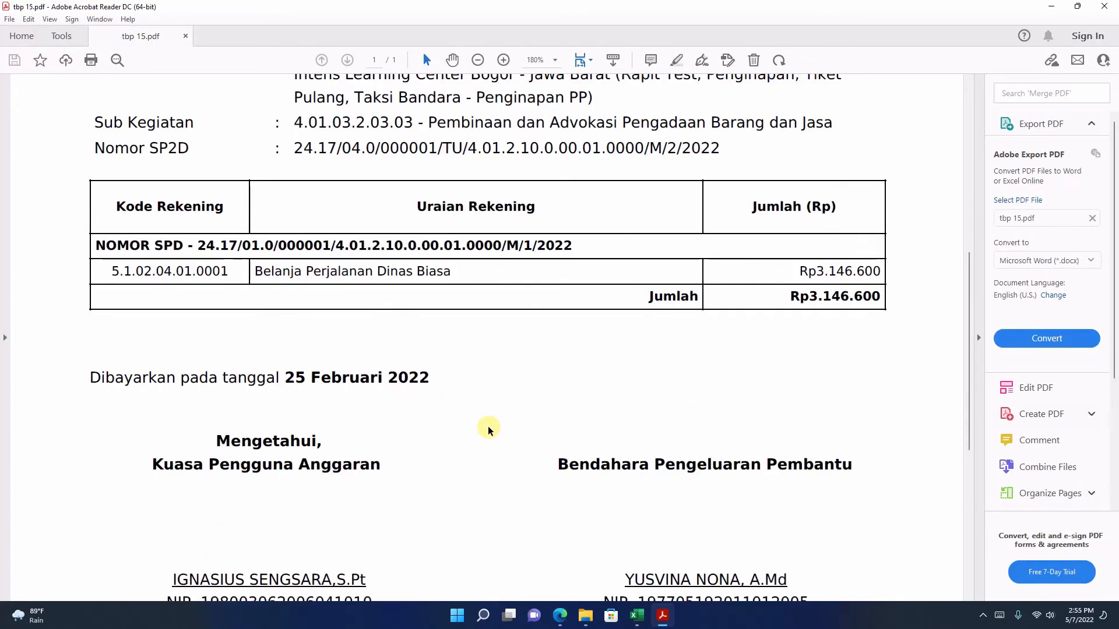
scroll(492, 434, "up", 4)
scroll(644, 547, "down", 1)
left_click(560, 616)
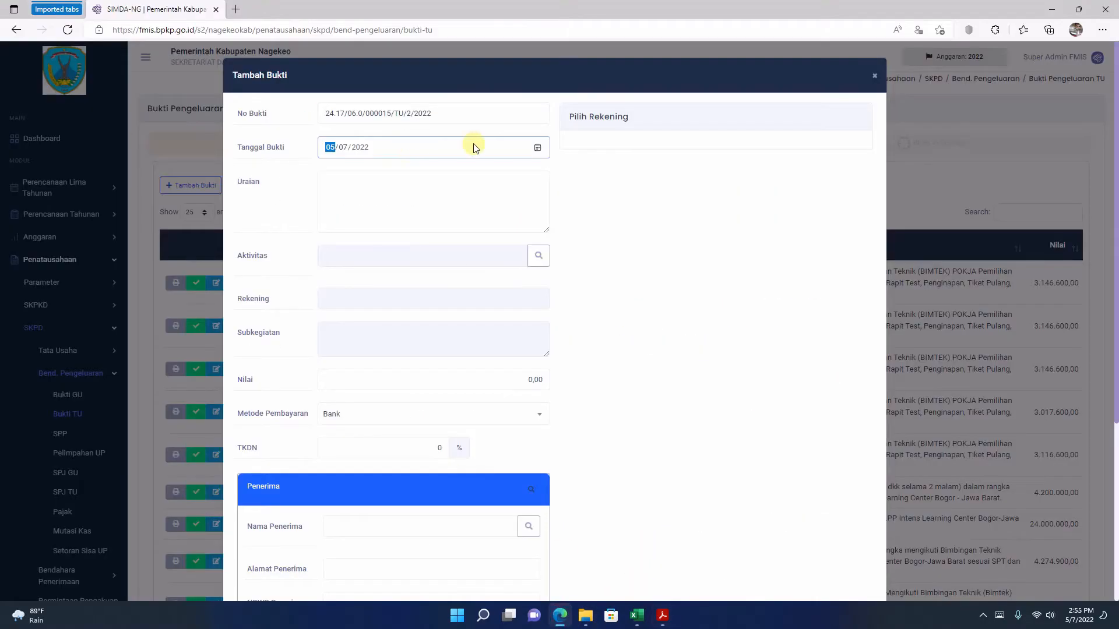
left_click(537, 148)
left_click(411, 175)
left_click(411, 174)
left_click(410, 174)
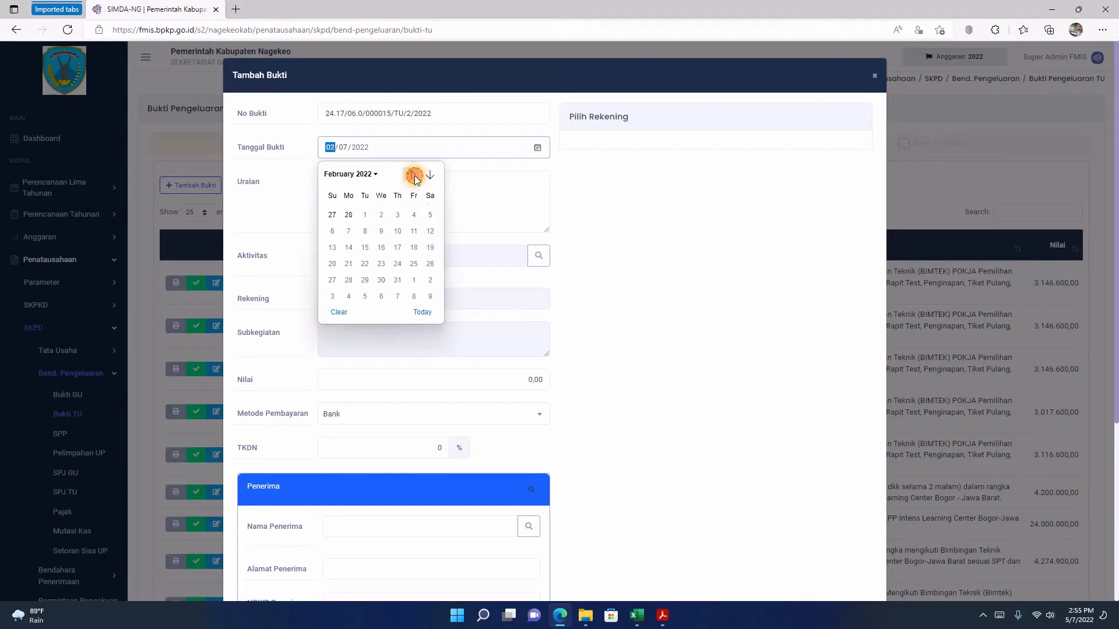
left_click(413, 261)
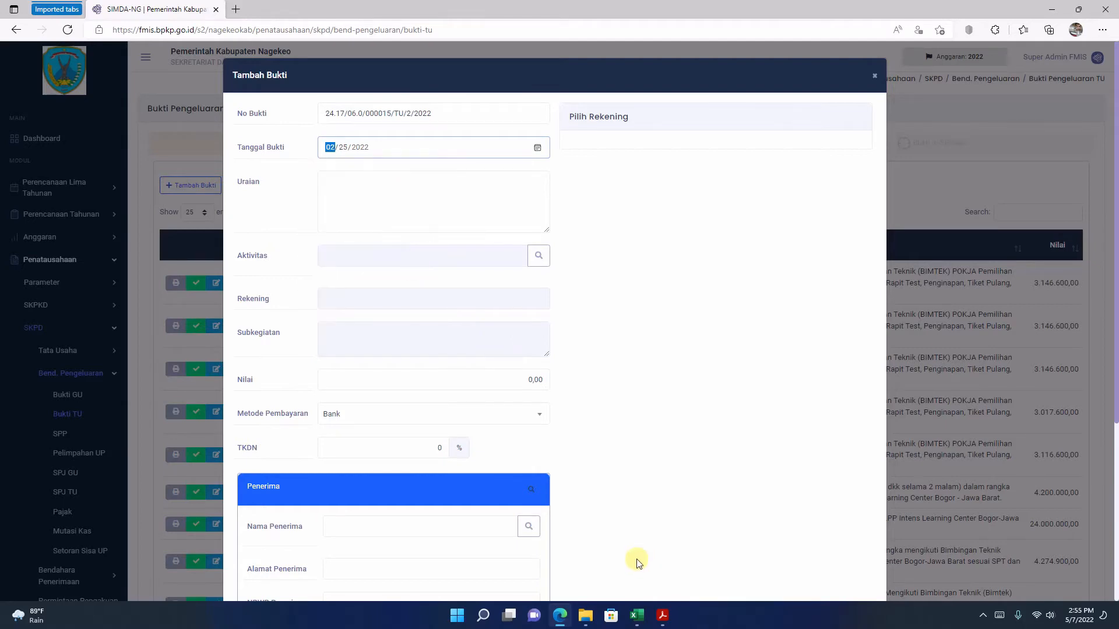
Step: Copy the full Untuk Pembayaran text from tbp 15.pdf into the new bukti's Uraian in FMIS
left_click(663, 616)
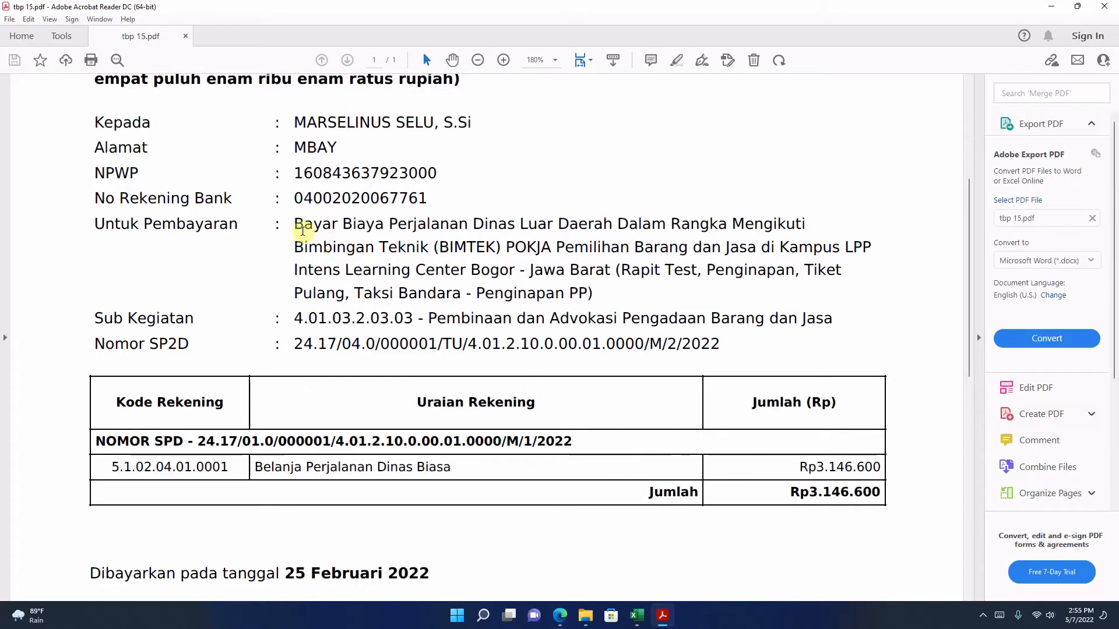
left_click_drag(296, 223, 594, 294)
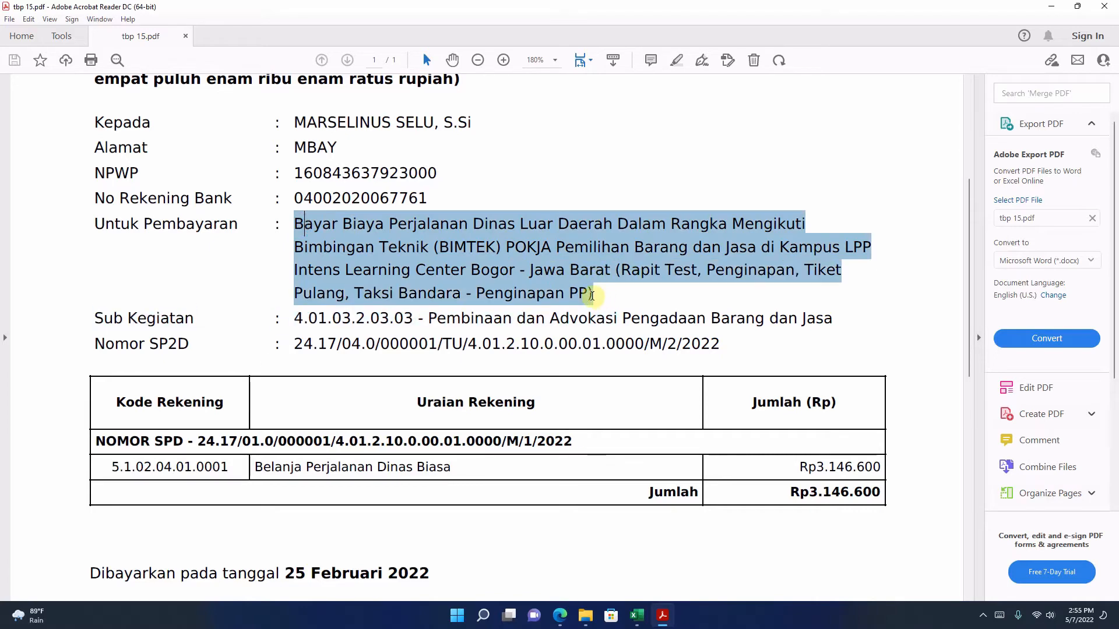
right_click(523, 270)
left_click(538, 280)
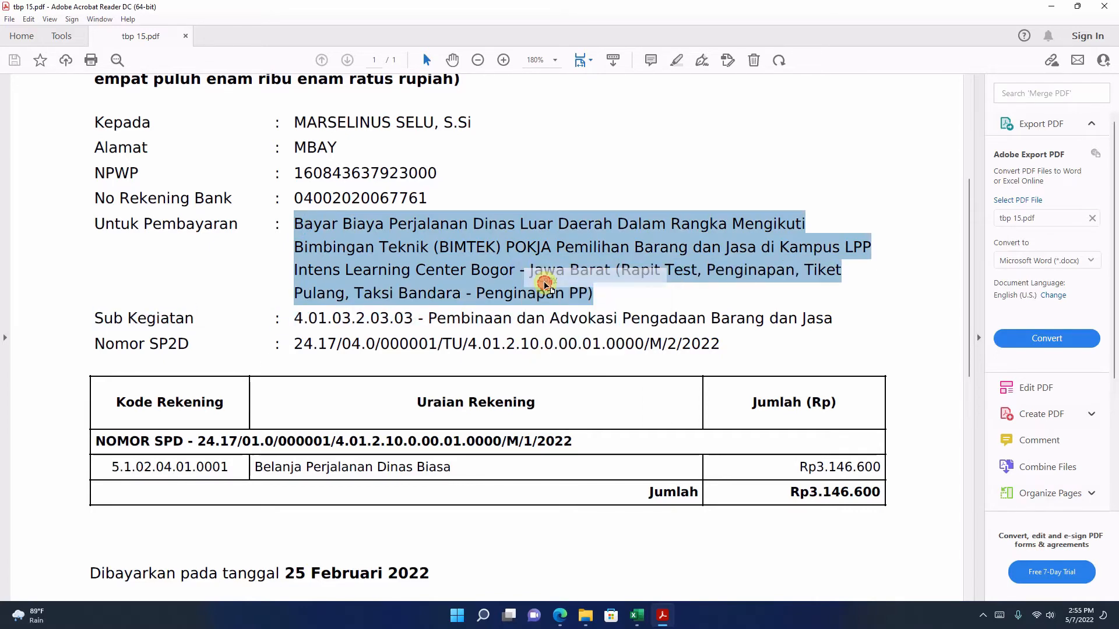
left_click(560, 616)
left_click(396, 197)
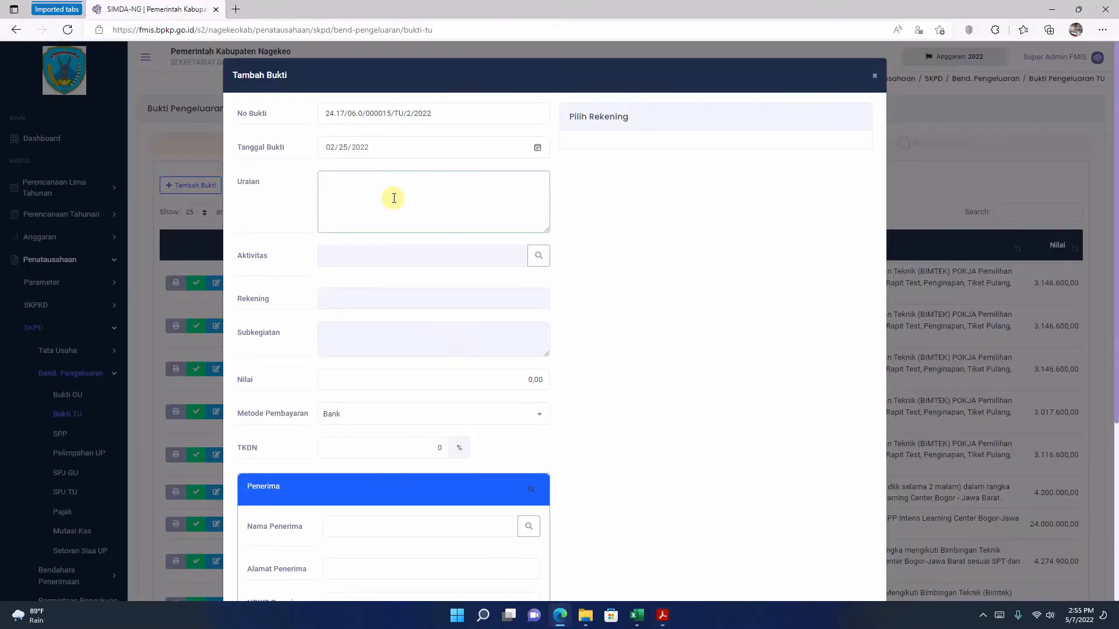
key("ctrl+v")
Step: Remove the line breaks inside the pasted Uraian text, keeping a space between the joined words, so that it forms one continuous paragraph
scroll(398, 198, "up", 1)
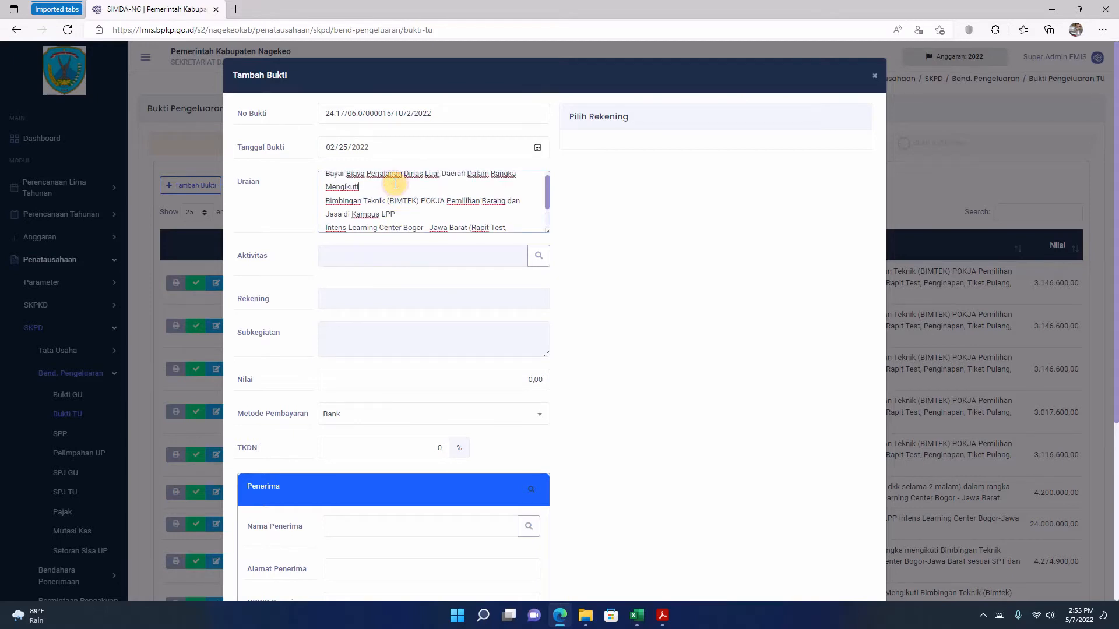
key("Delete")
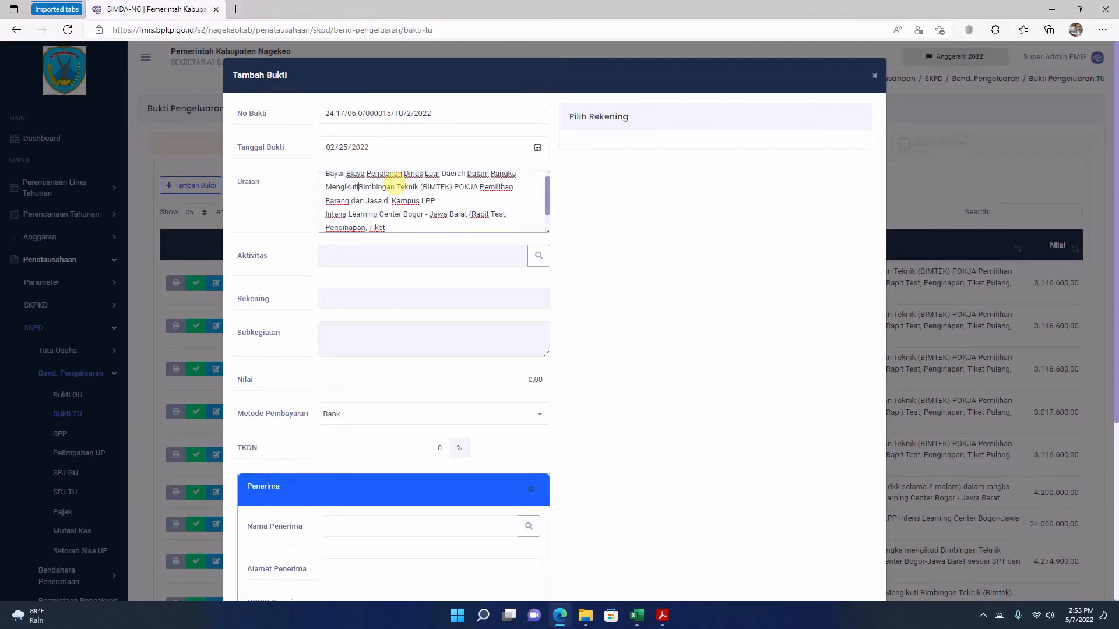
scroll(407, 198, "up", 1)
left_click(436, 210)
key("Delete")
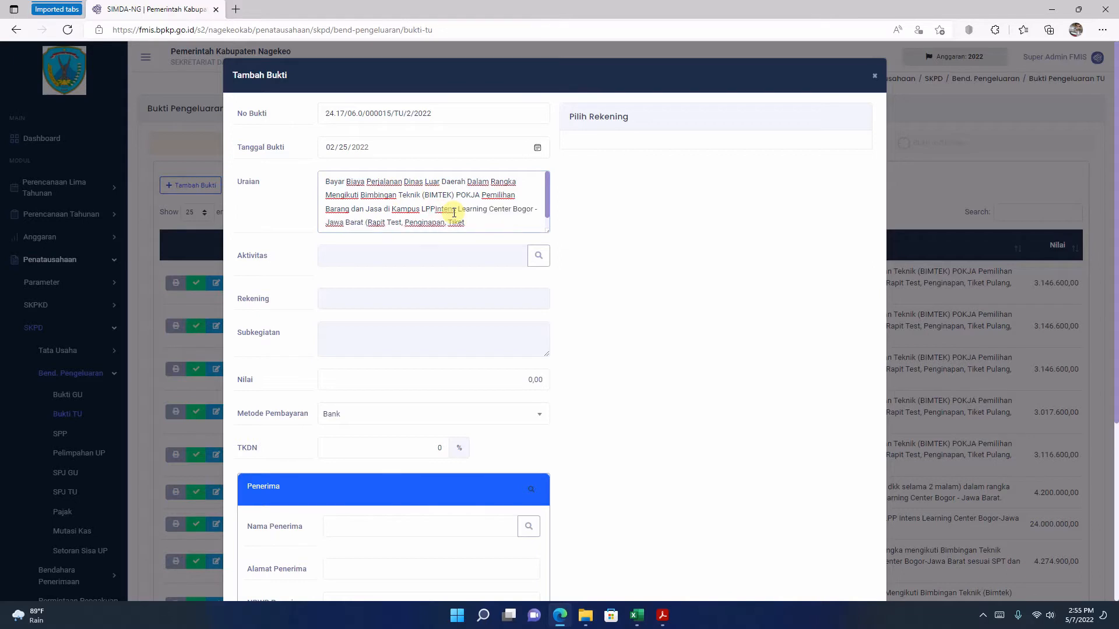
scroll(461, 212, "down", 1)
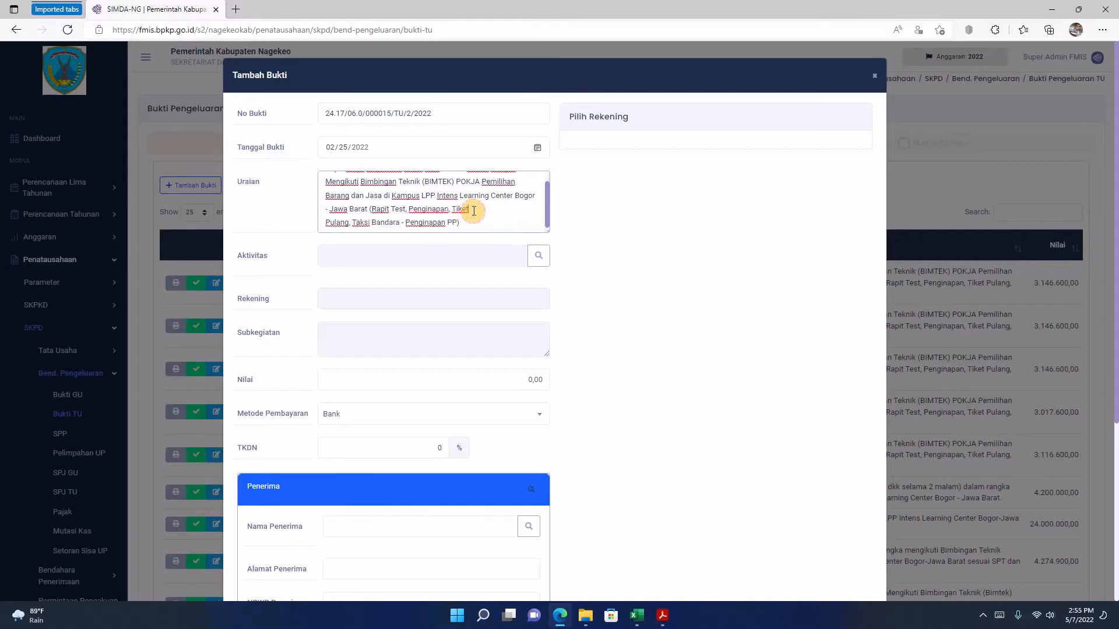
left_click(469, 210)
key("Delete")
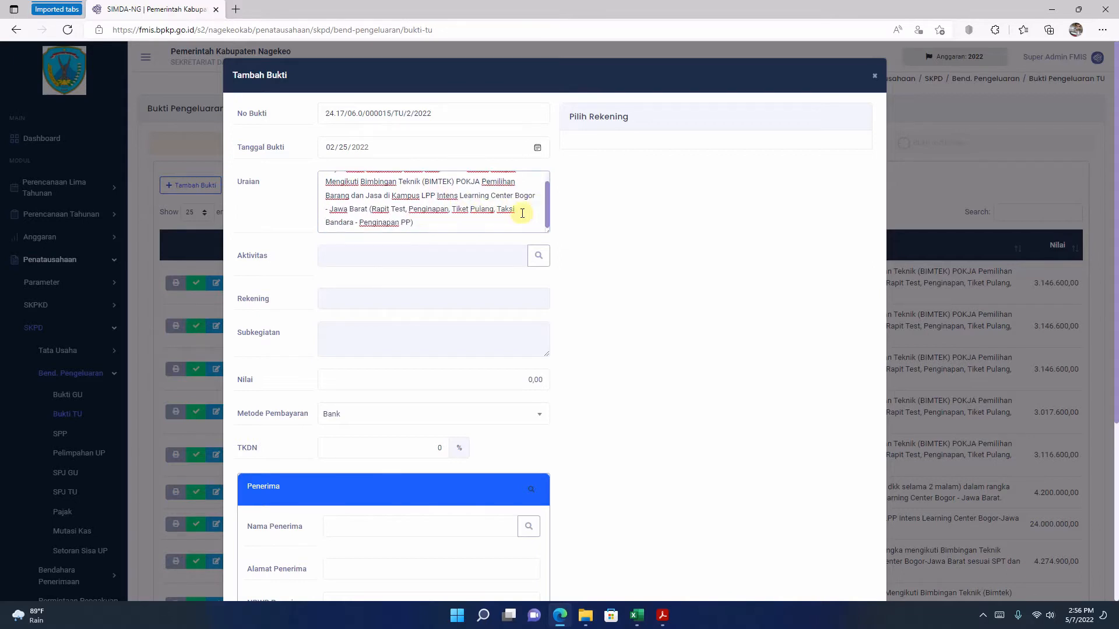
left_click(516, 210)
key("Delete")
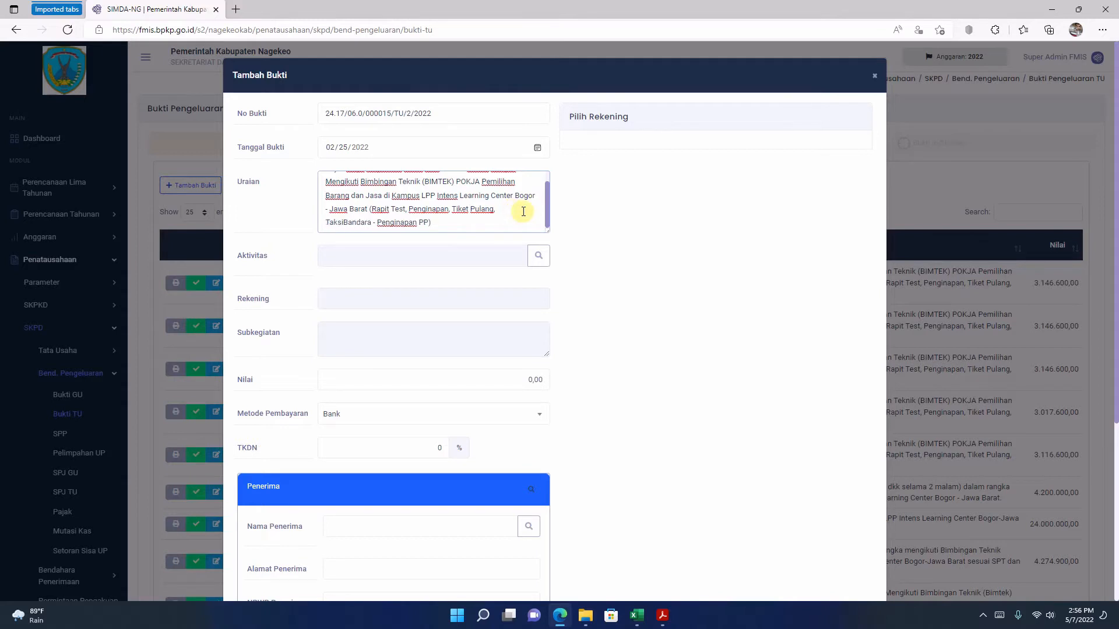
Step: Read through the whole Uraian text to check its wording and spacing
scroll(483, 209, "up", 2)
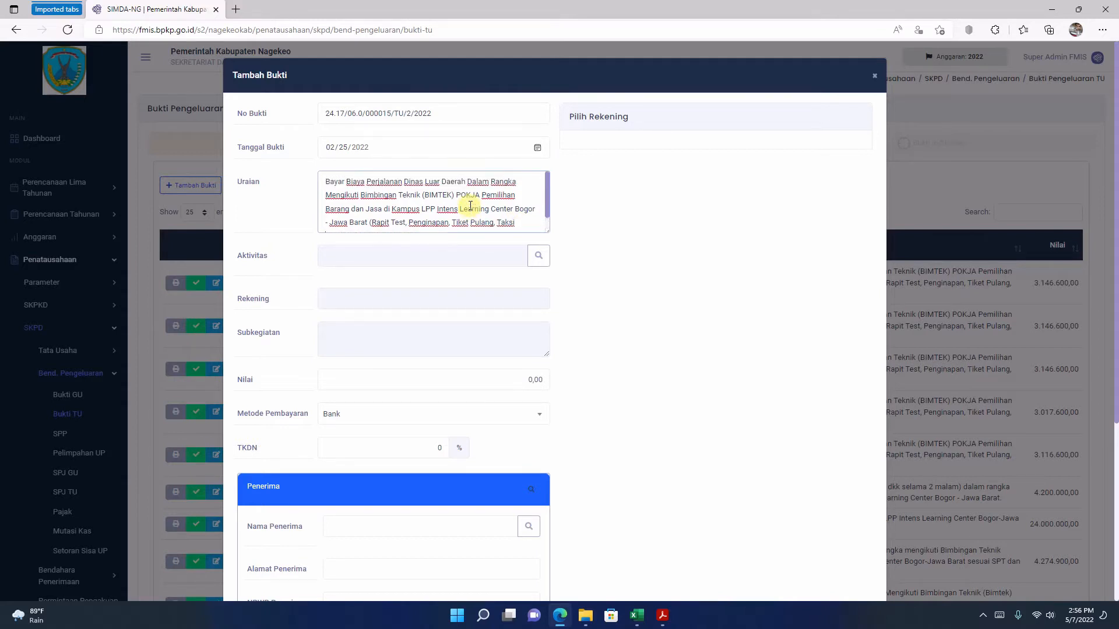
scroll(469, 207, "down", 1)
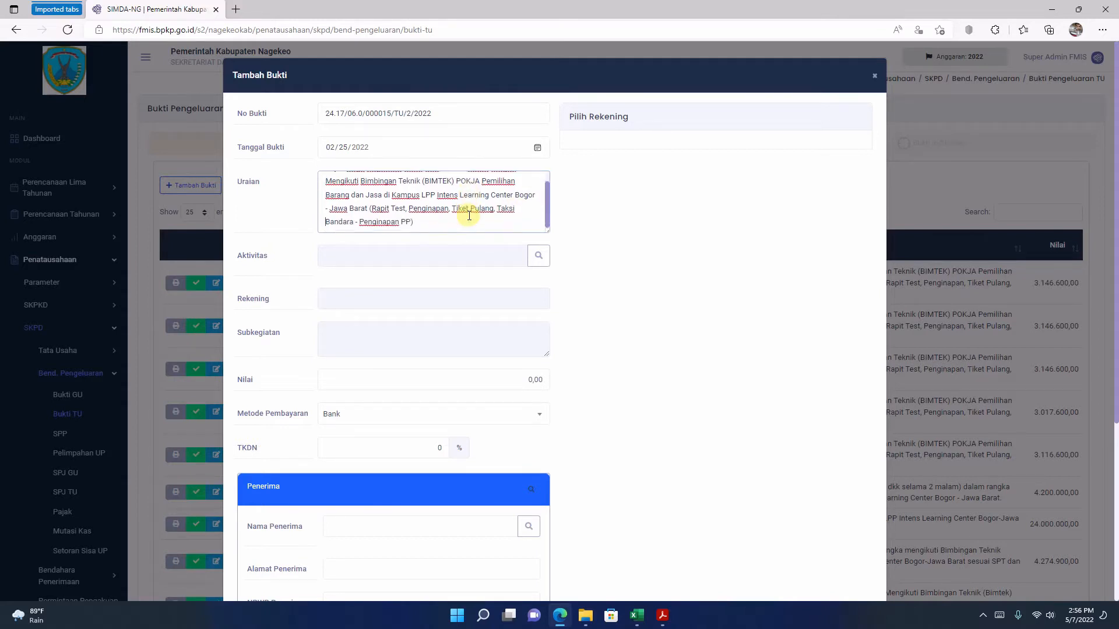
scroll(469, 214, "up", 1)
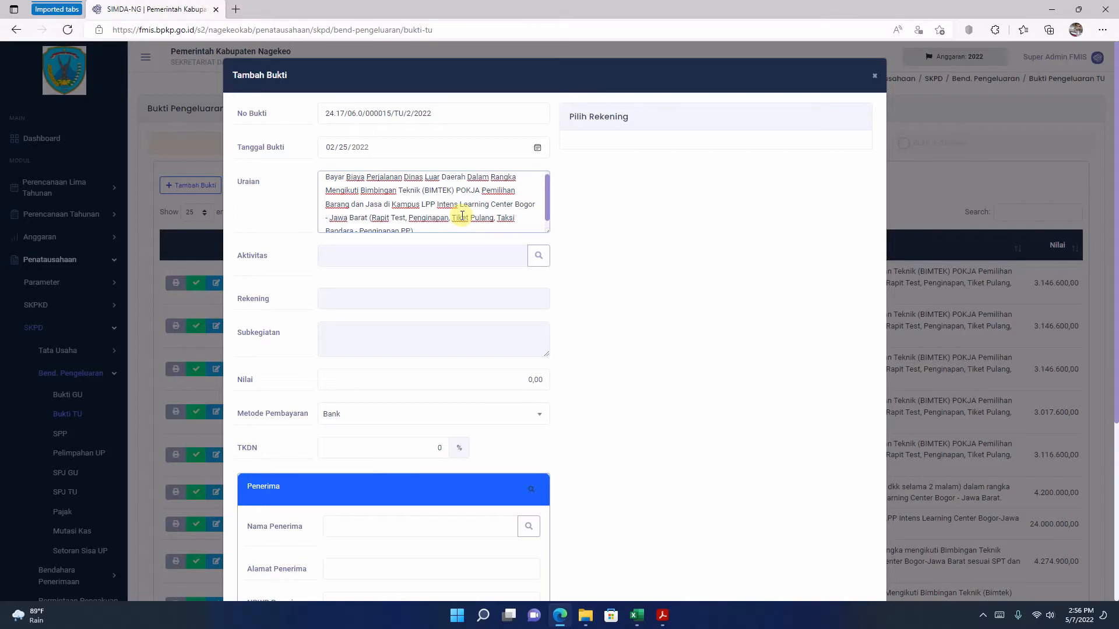
scroll(403, 203, "down", 1)
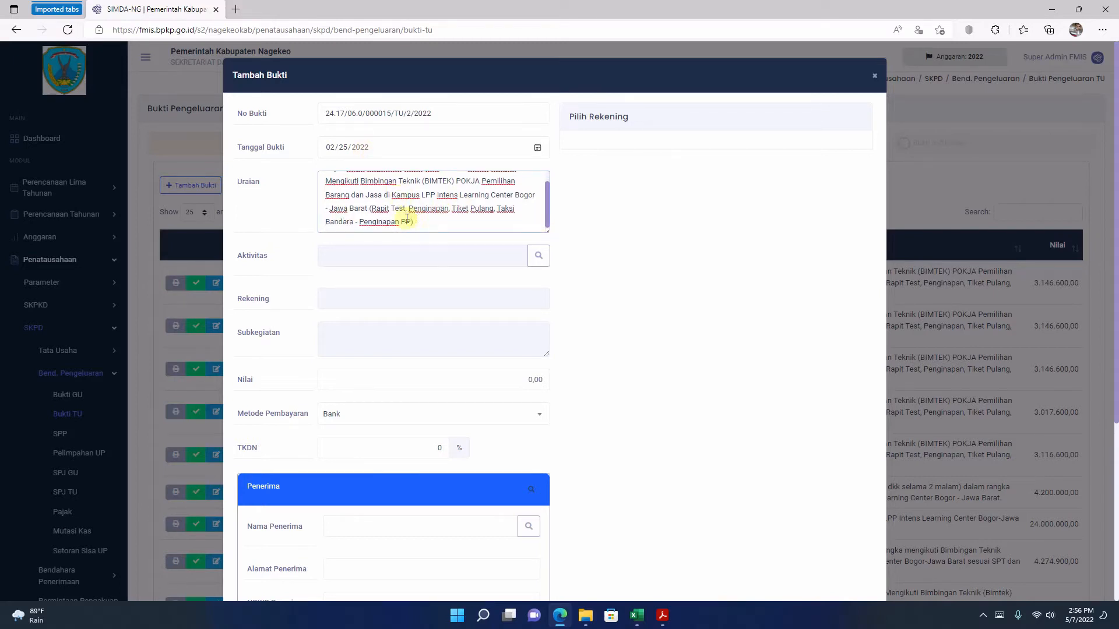
left_click(433, 219)
scroll(432, 219, "up", 1)
scroll(432, 219, "down", 1)
scroll(446, 232, "up", 1)
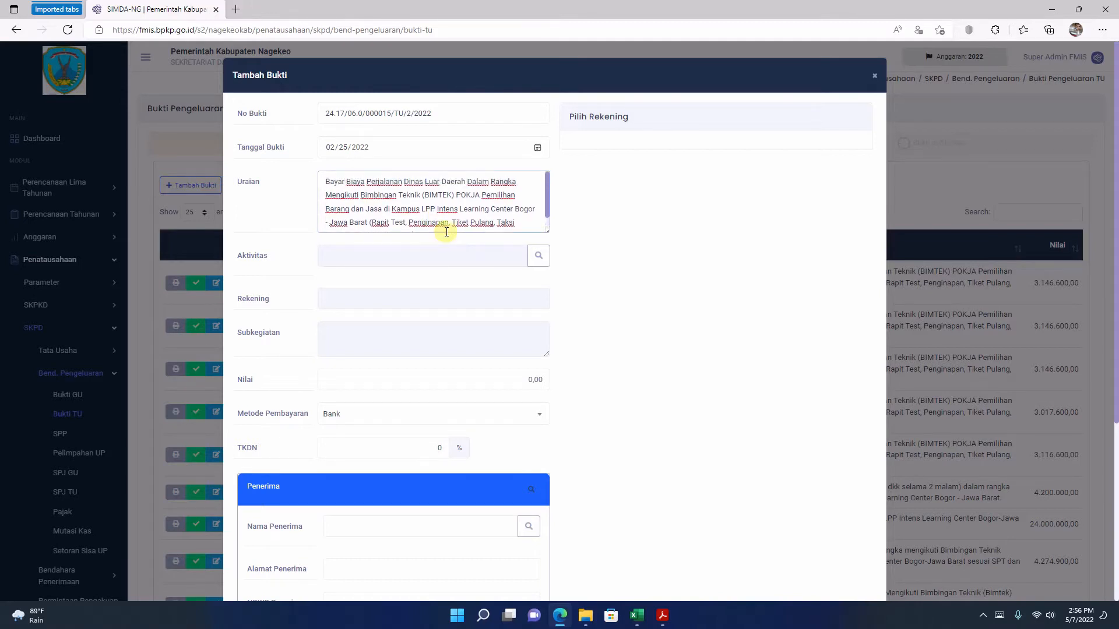
scroll(430, 217, "down", 1)
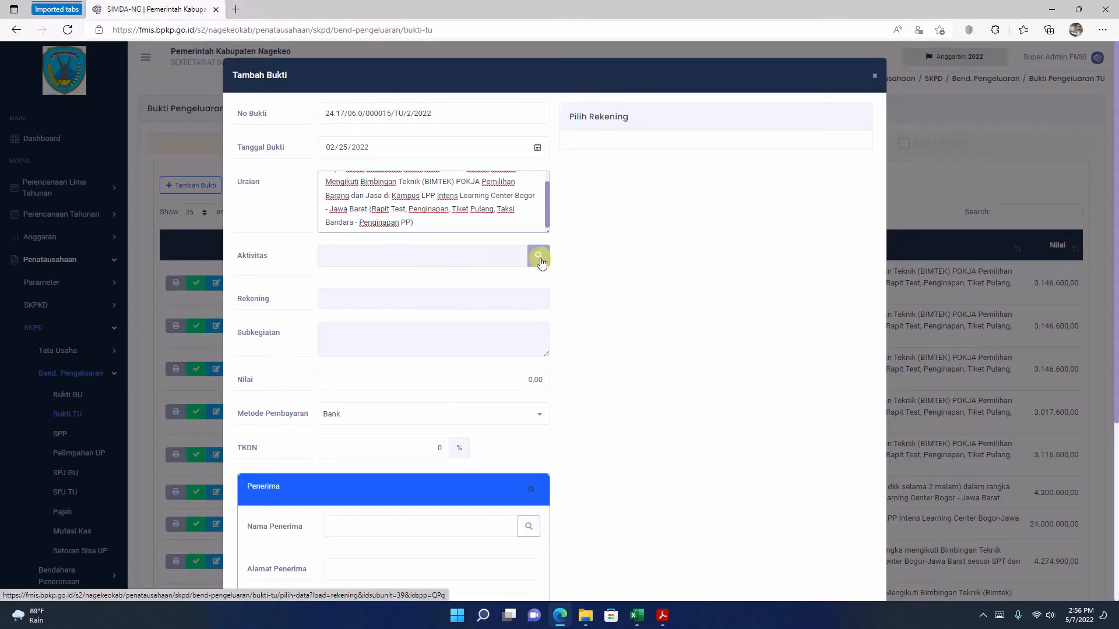
Step: Open the account choices for Aktivitas and examine the Sisa Dana of Belanja Perjalanan Dinas Biasa and Belanja Jasa Kontribusi Asosiasi
left_click(539, 260)
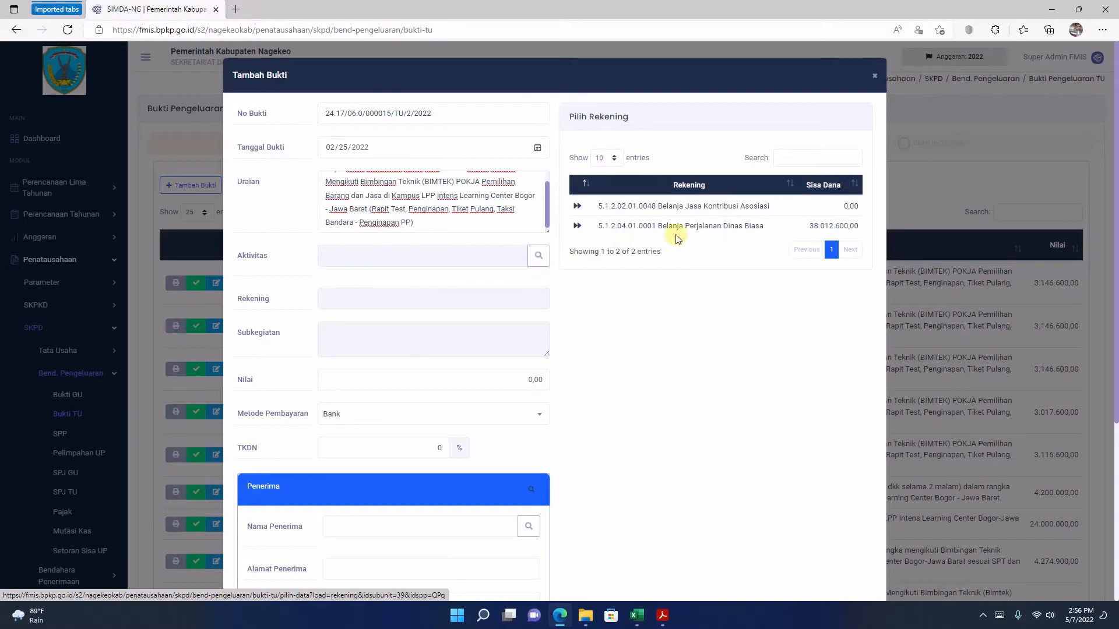
left_click_drag(594, 226, 878, 238)
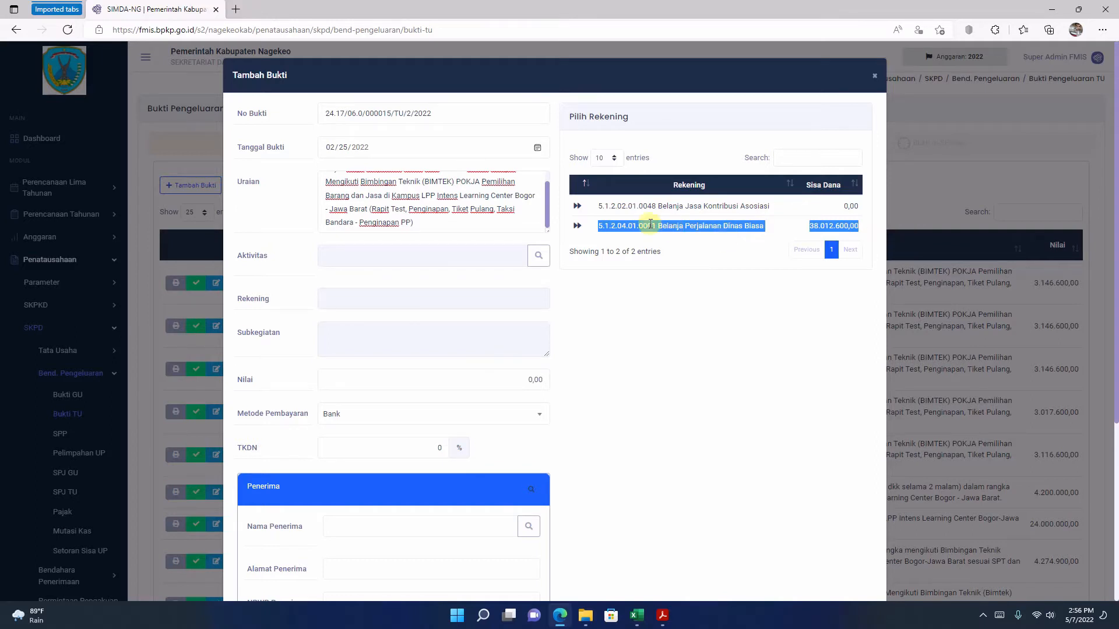
left_click(817, 226)
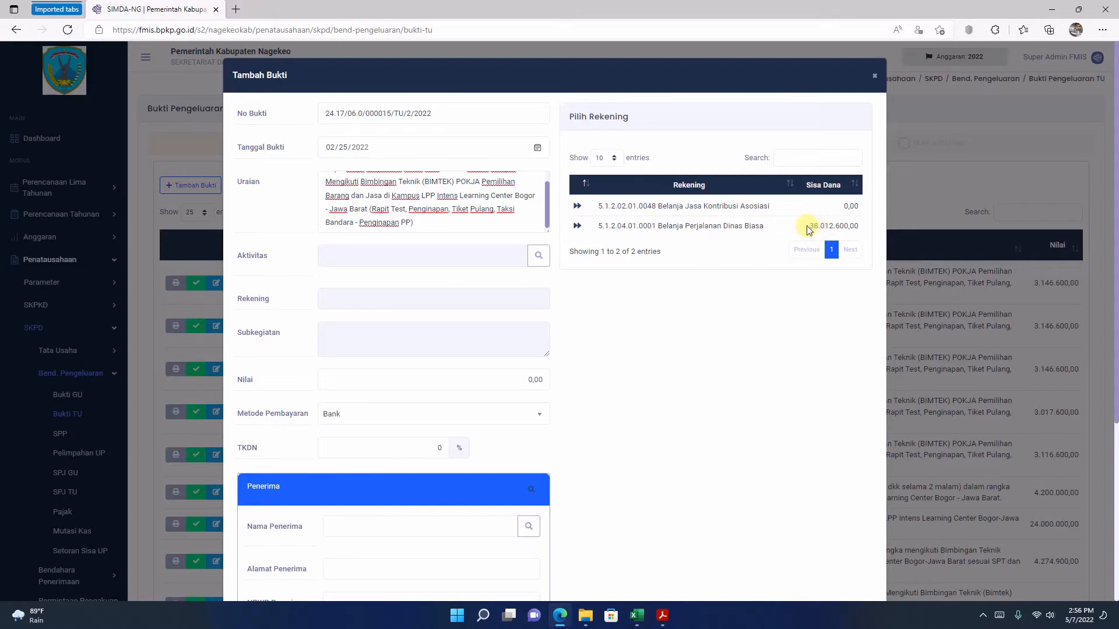
double_click(816, 227)
left_click_drag(809, 229, 868, 216)
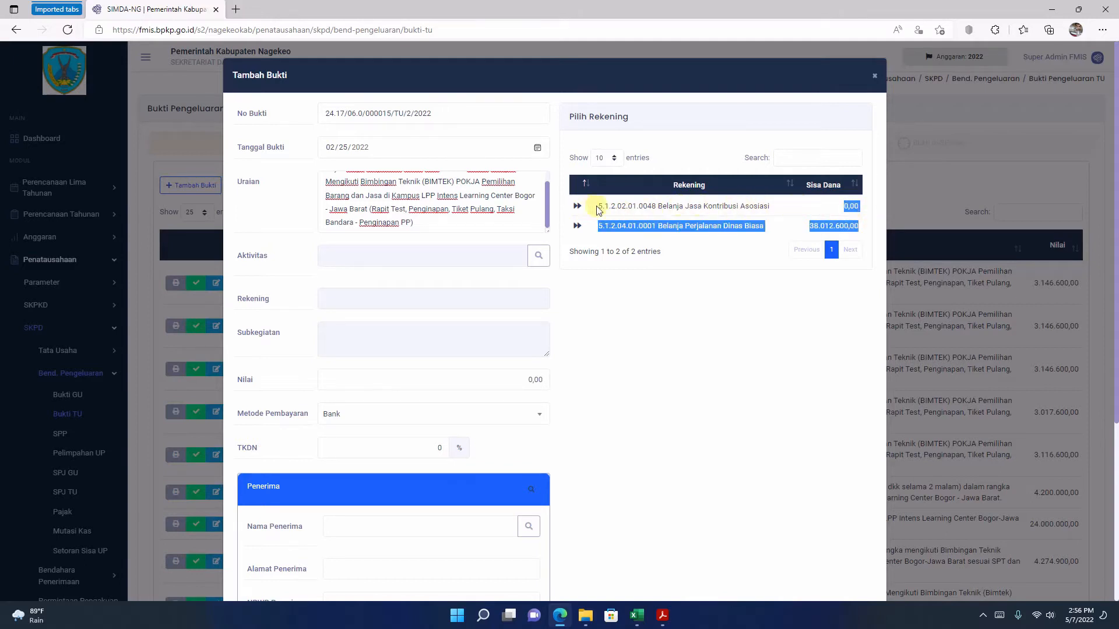
left_click(778, 326)
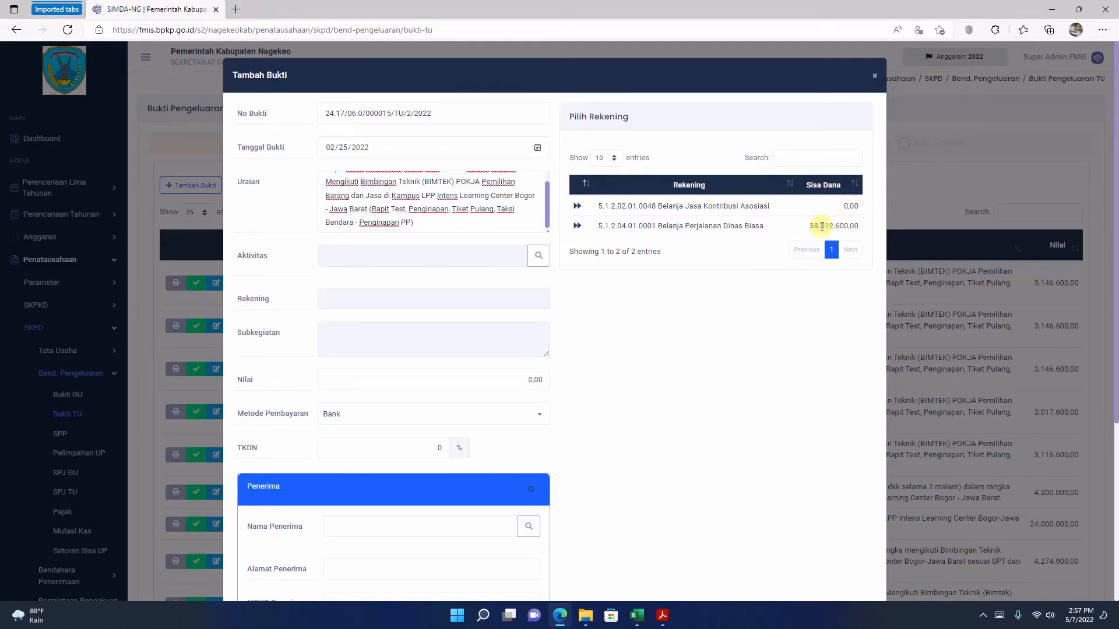
left_click_drag(808, 227, 865, 231)
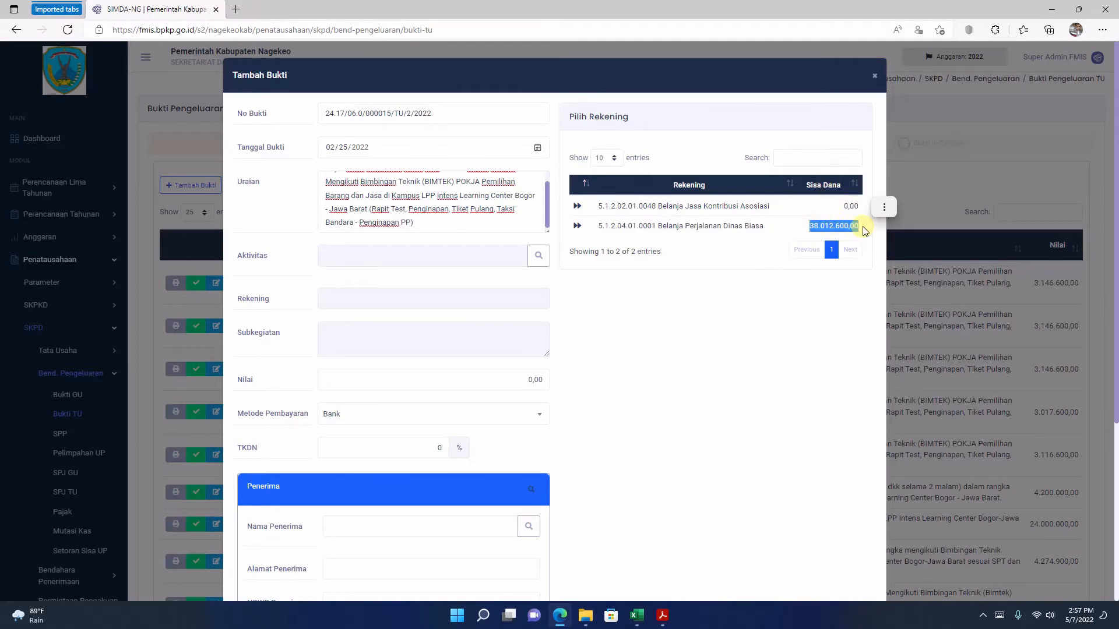
left_click(808, 228)
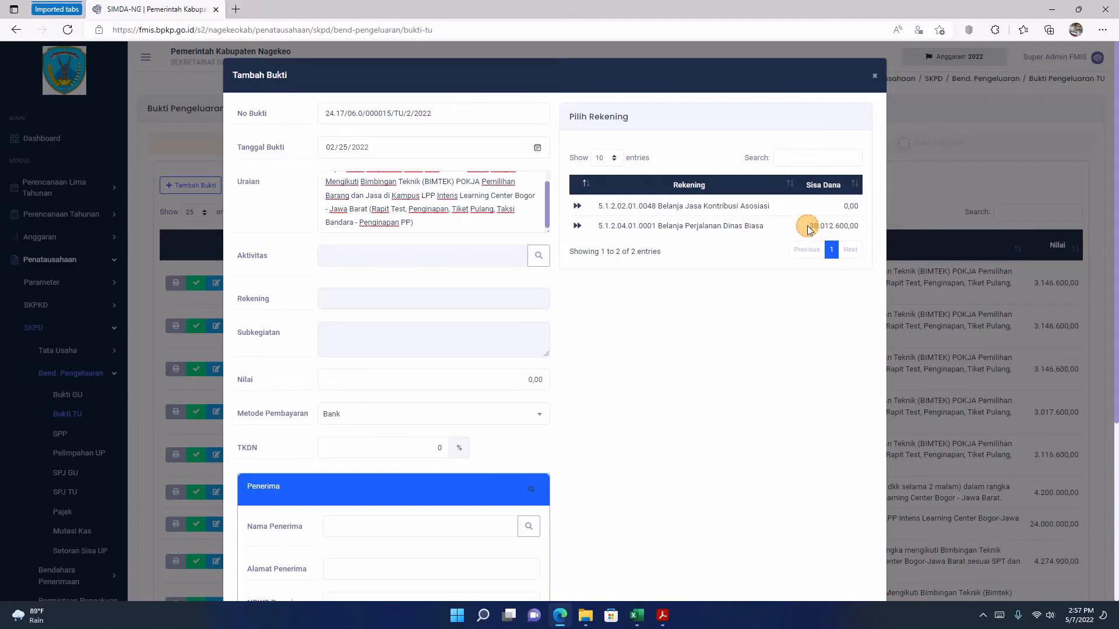
Step: Copy the Belanja Perjalanan Dinas Biasa amount 3.146.600 from tbp 15.pdf and return to the bukti form in FMIS
left_click(660, 617)
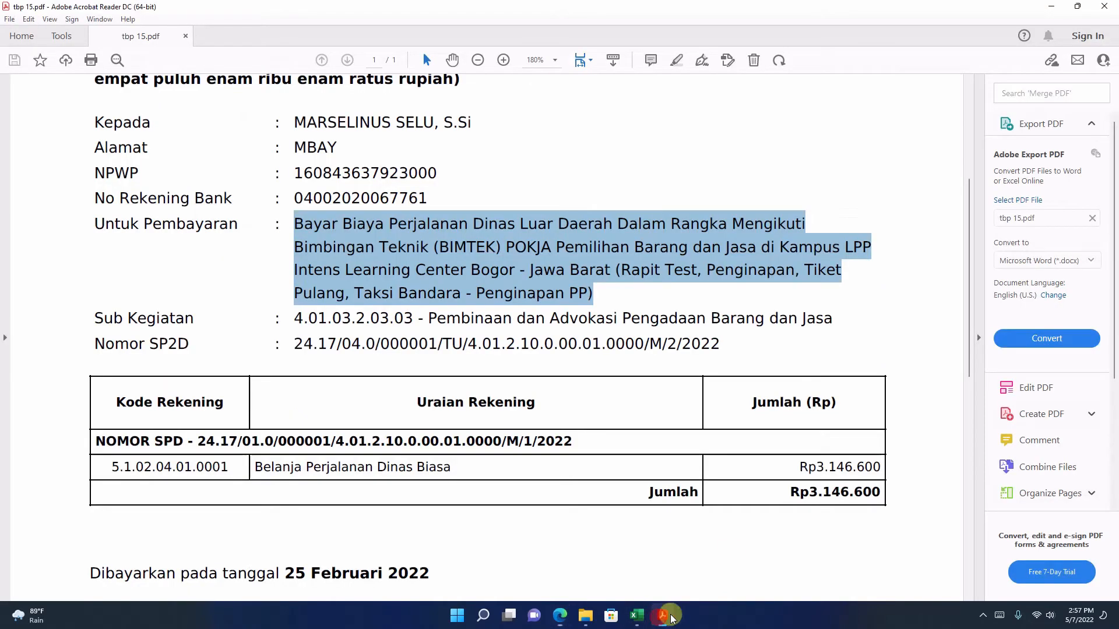
left_click_drag(816, 467, 880, 471)
right_click(874, 470)
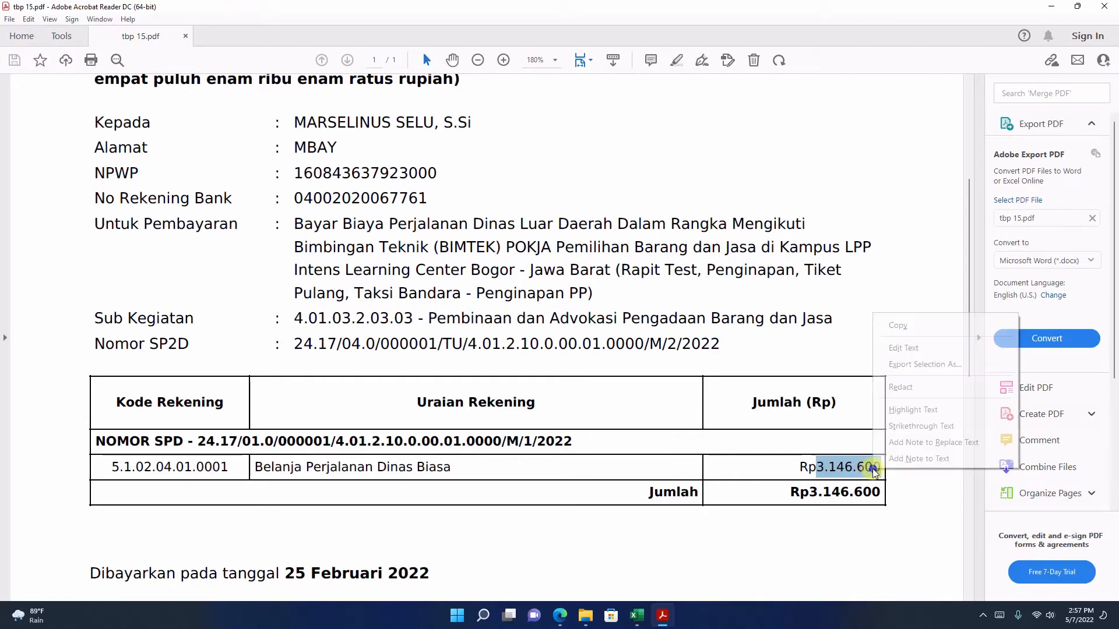
left_click(904, 326)
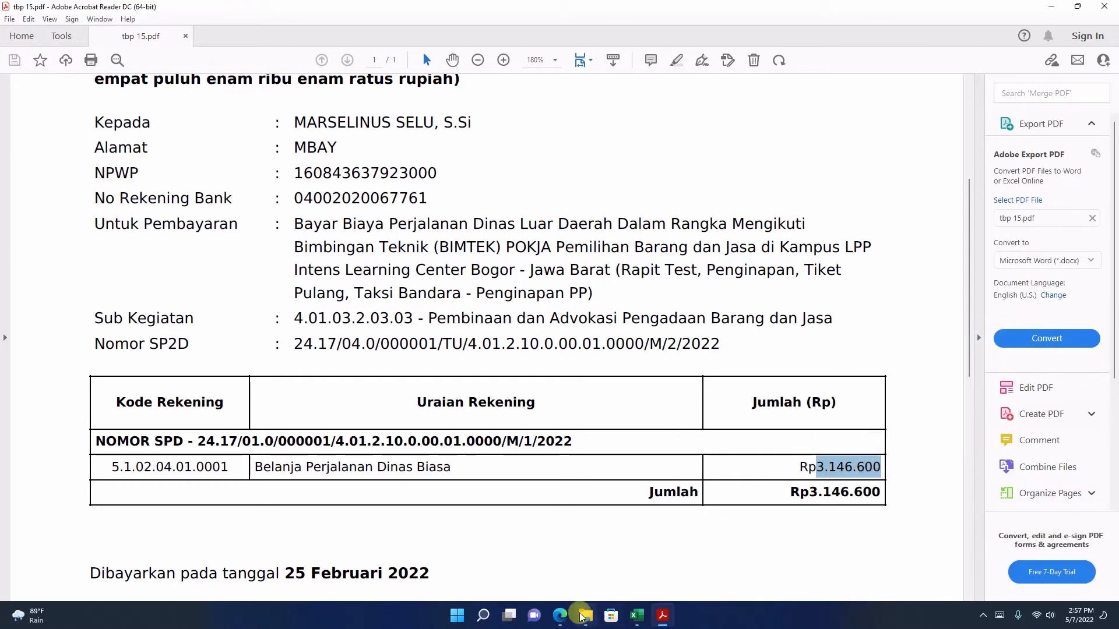
left_click(559, 616)
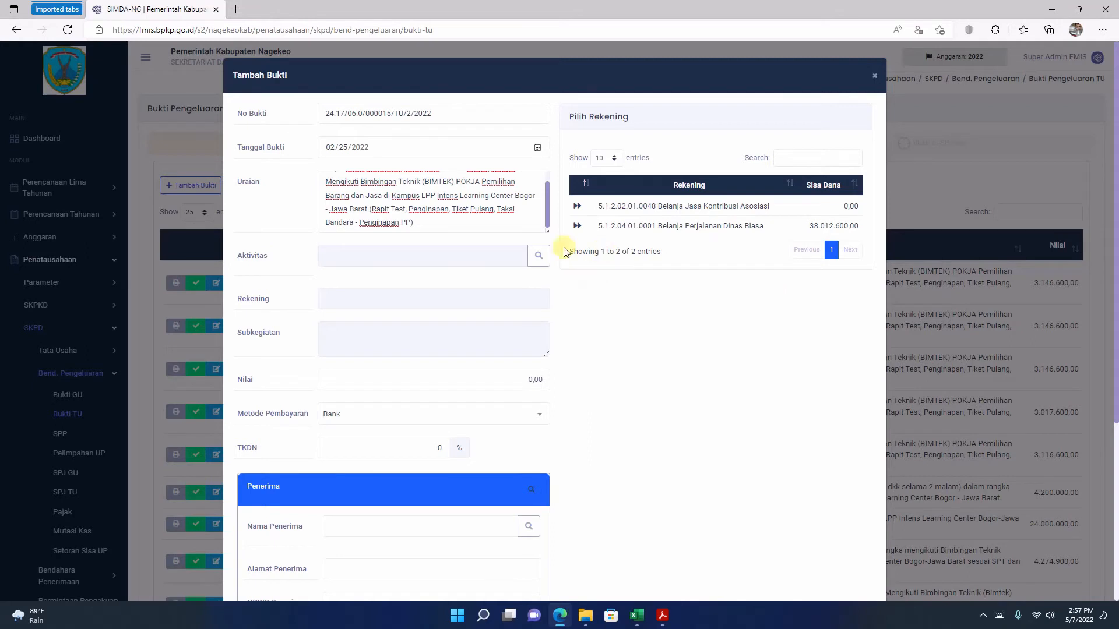
Step: Choose account 5.1.2.04.01.0001 Belanja Perjalanan Dinas Biasa for the bukti and set its Nilai to 3.146.600,00
left_click(577, 226)
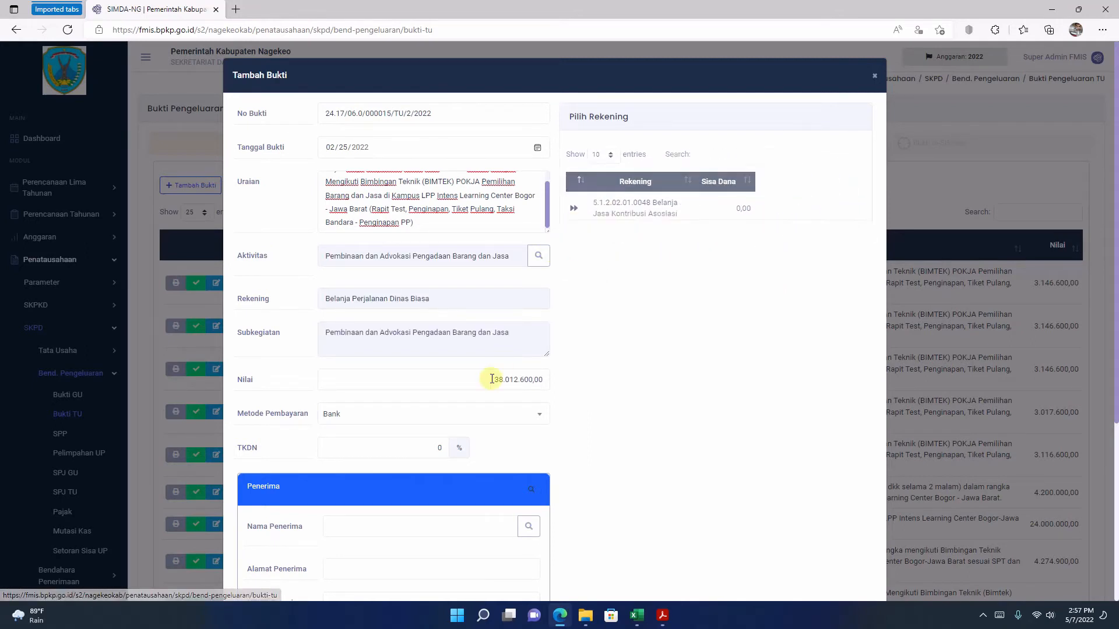
left_click(488, 379)
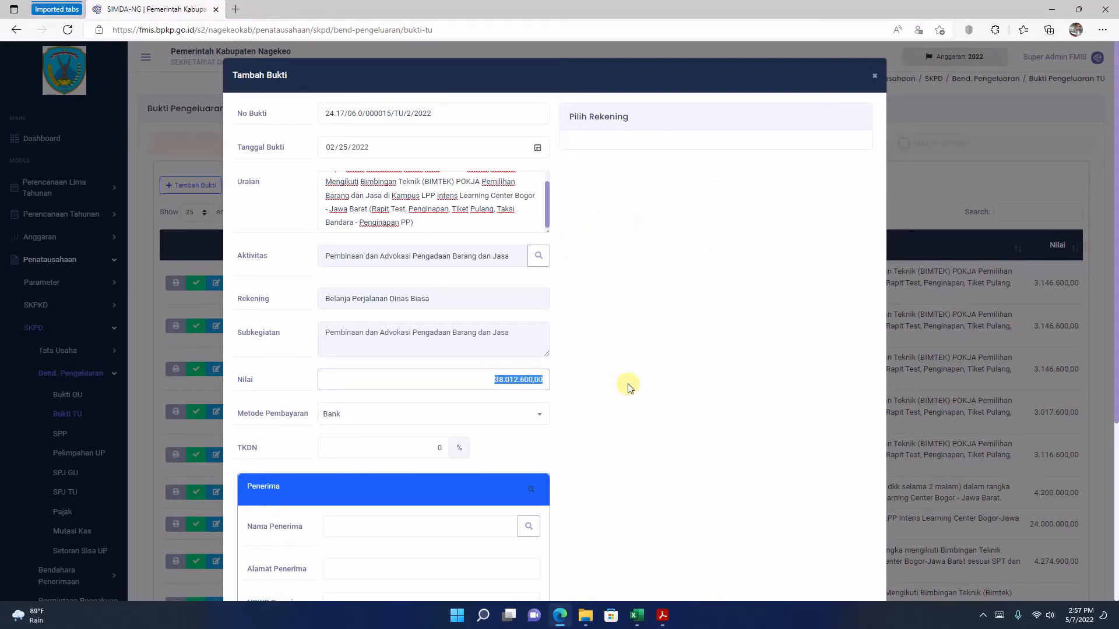
key("ctrl+v")
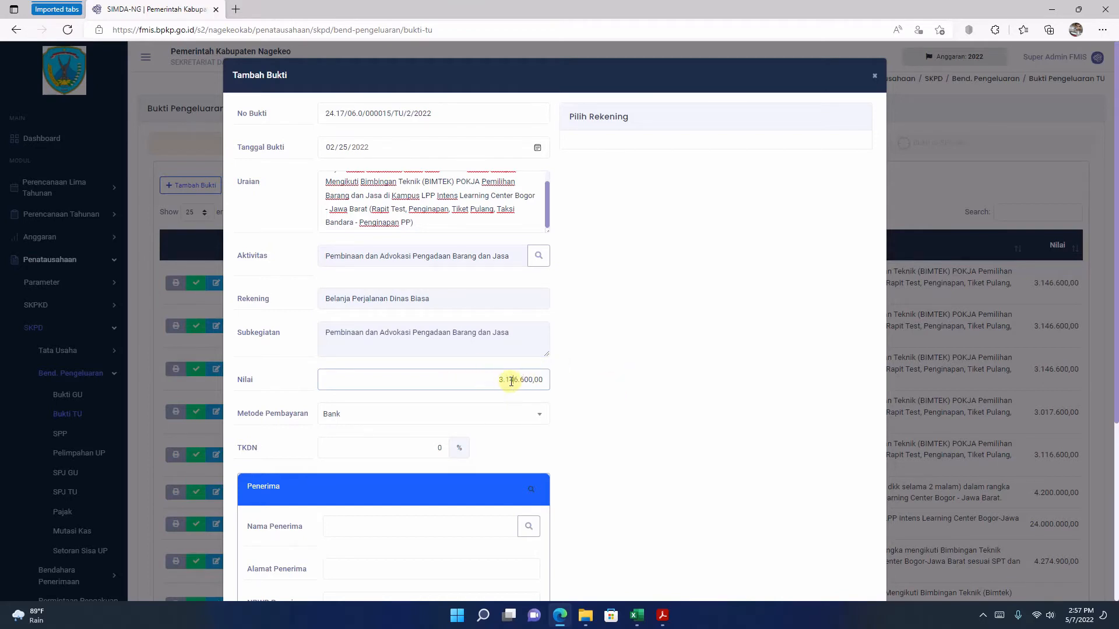
Step: Fill in the bukti's Penerima details by choosing the payee named in tbp 15.pdf from the recipient list
scroll(468, 389, "down", 2)
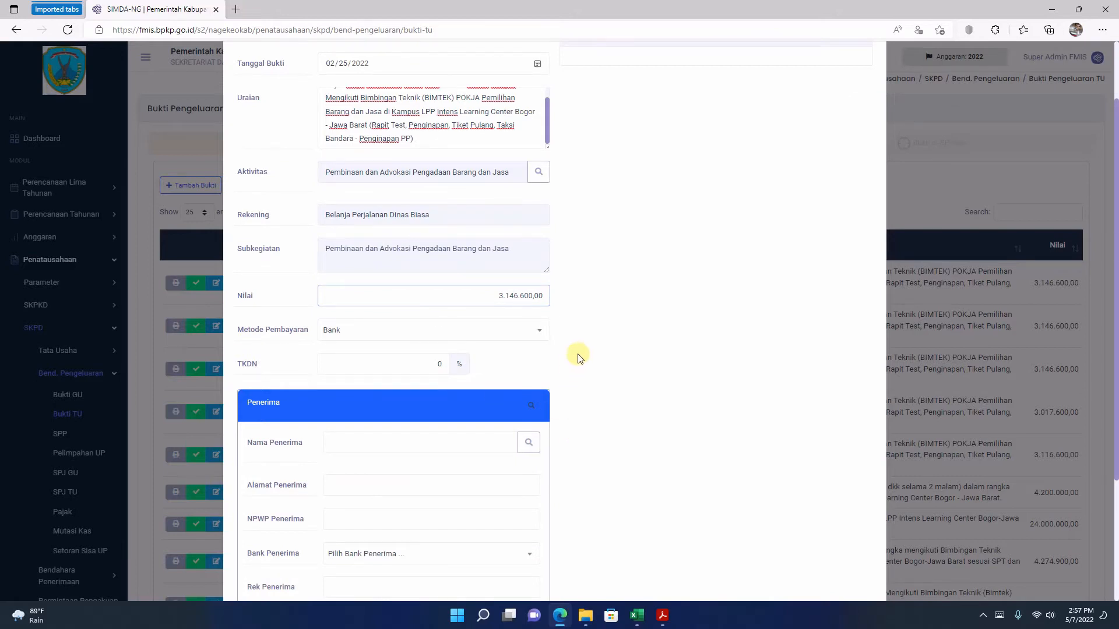
scroll(580, 354, "down", 4)
scroll(526, 337, "up", 4)
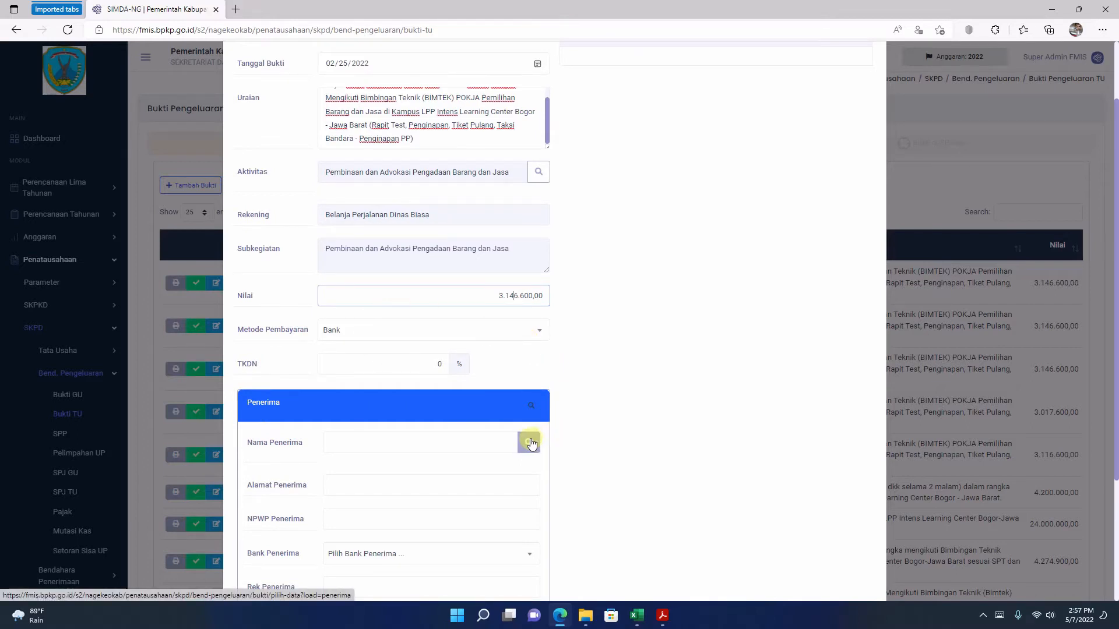
scroll(609, 397, "up", 2)
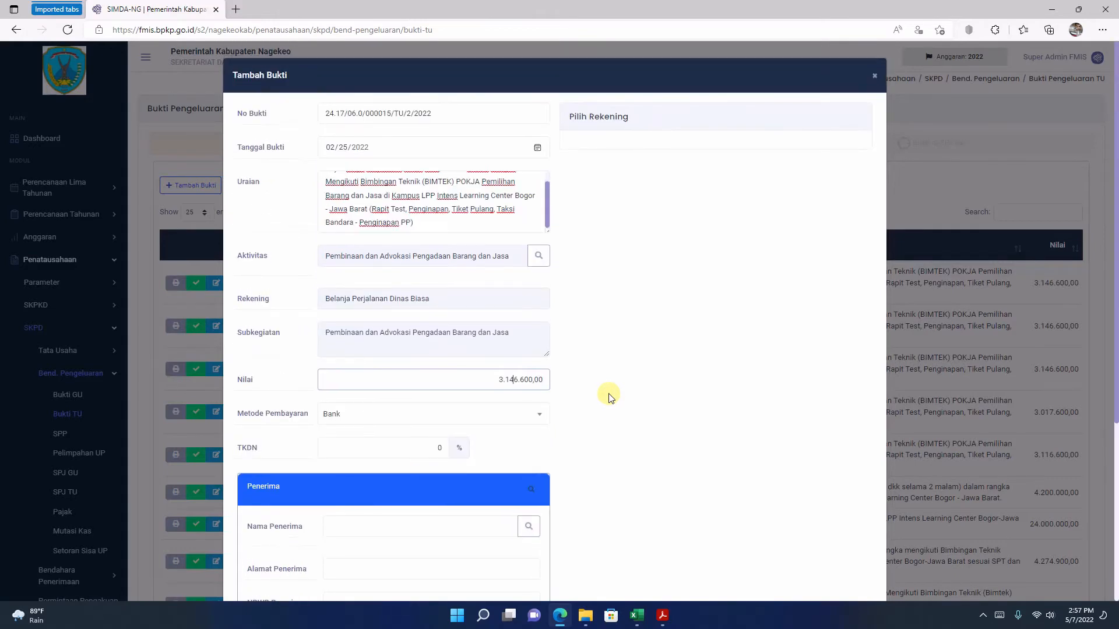
scroll(609, 396, "down", 3)
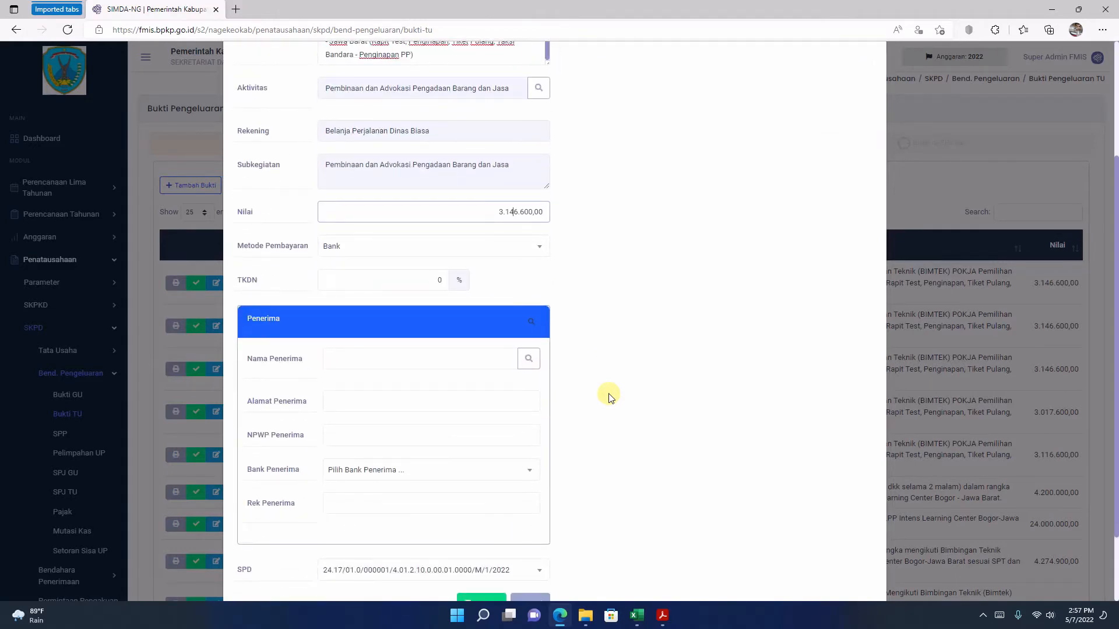
left_click(526, 361)
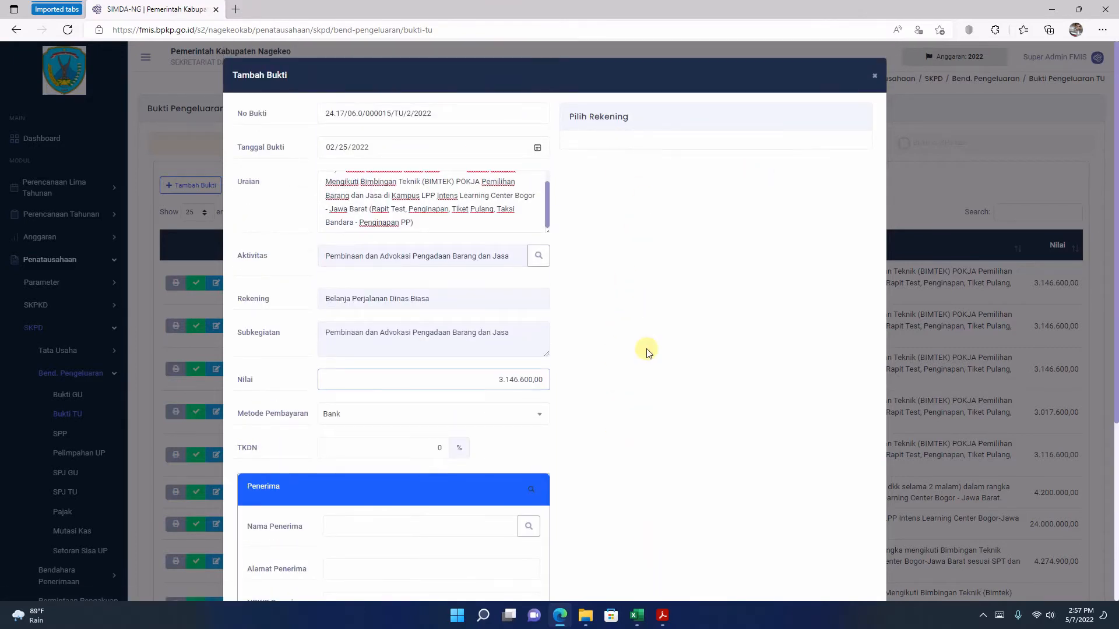
scroll(692, 454, "down", 1)
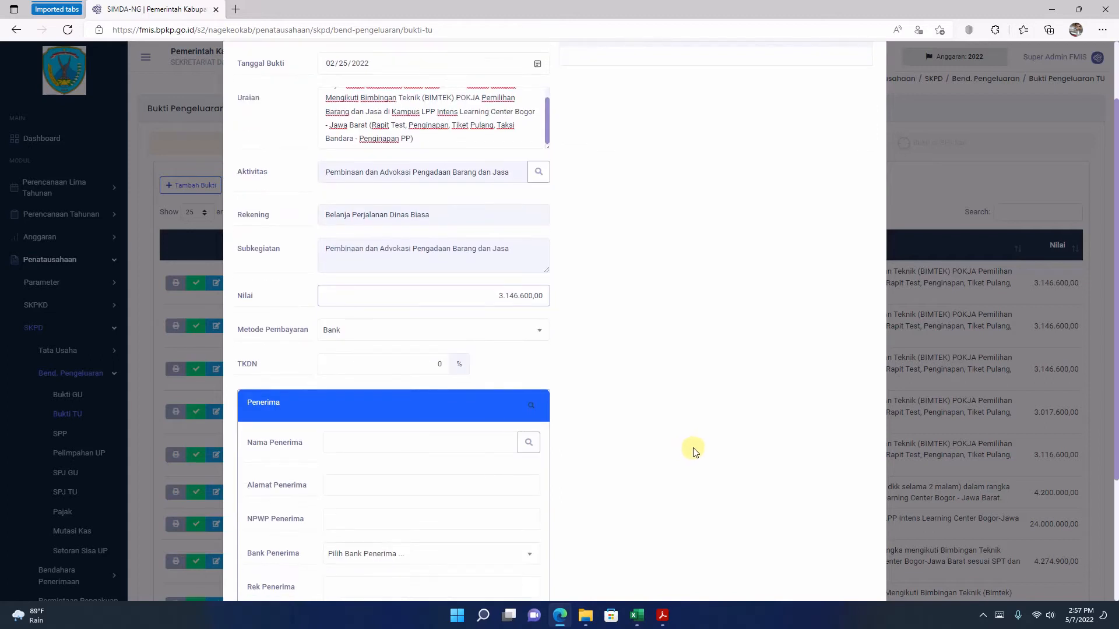
left_click(531, 444)
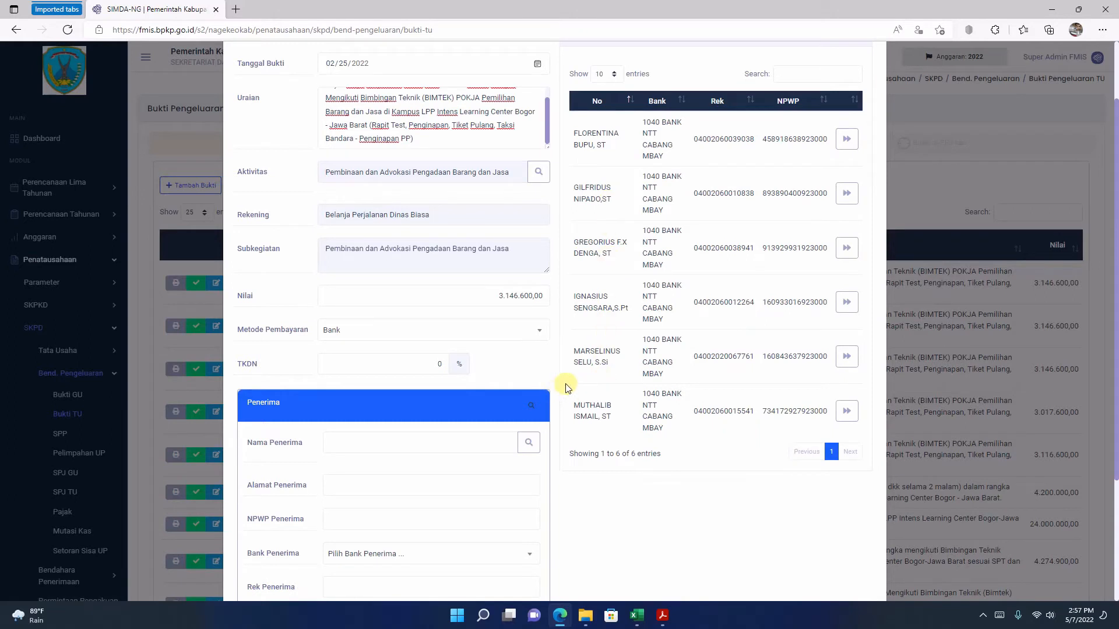
left_click(844, 356)
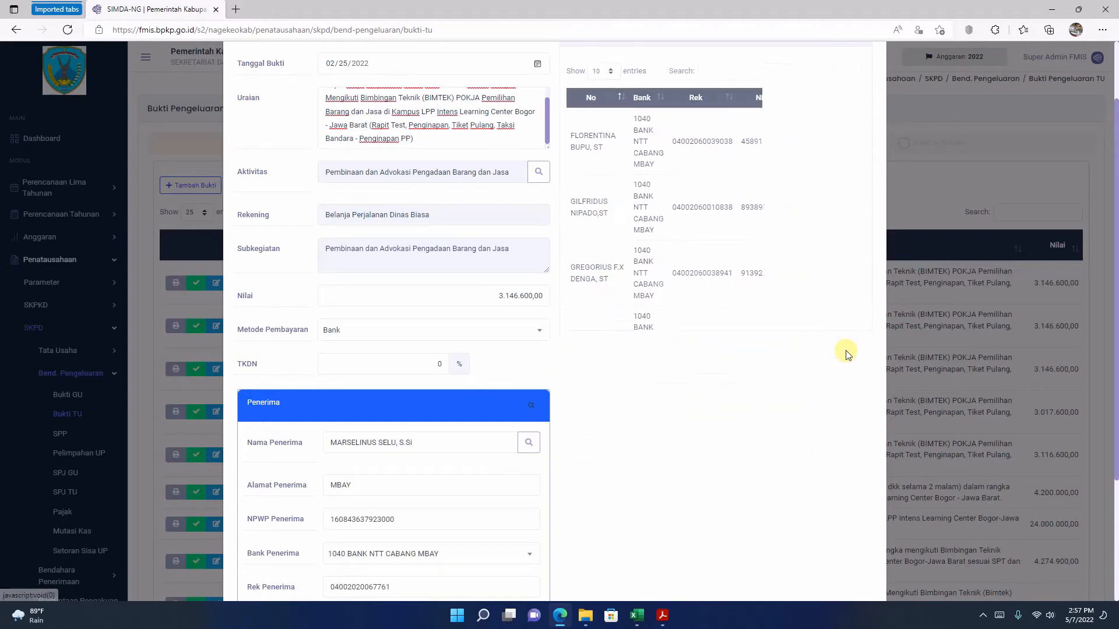
scroll(402, 495, "down", 2)
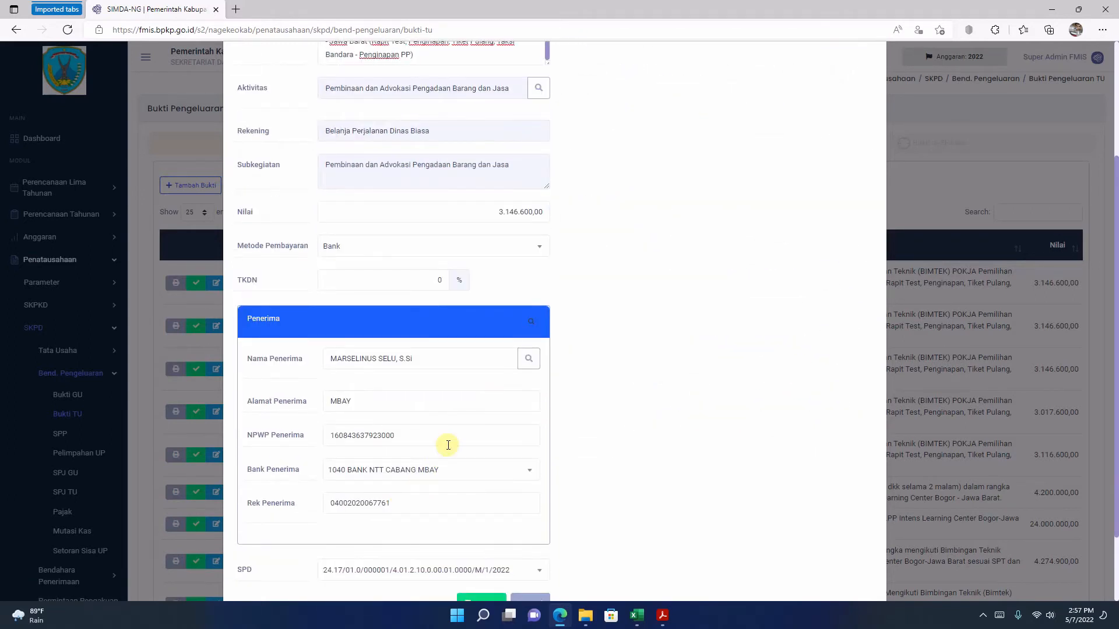
Step: Review the completed form for bukti 24.17/06.0/000015/TU/2/2022 and save it
scroll(448, 443, "down", 1)
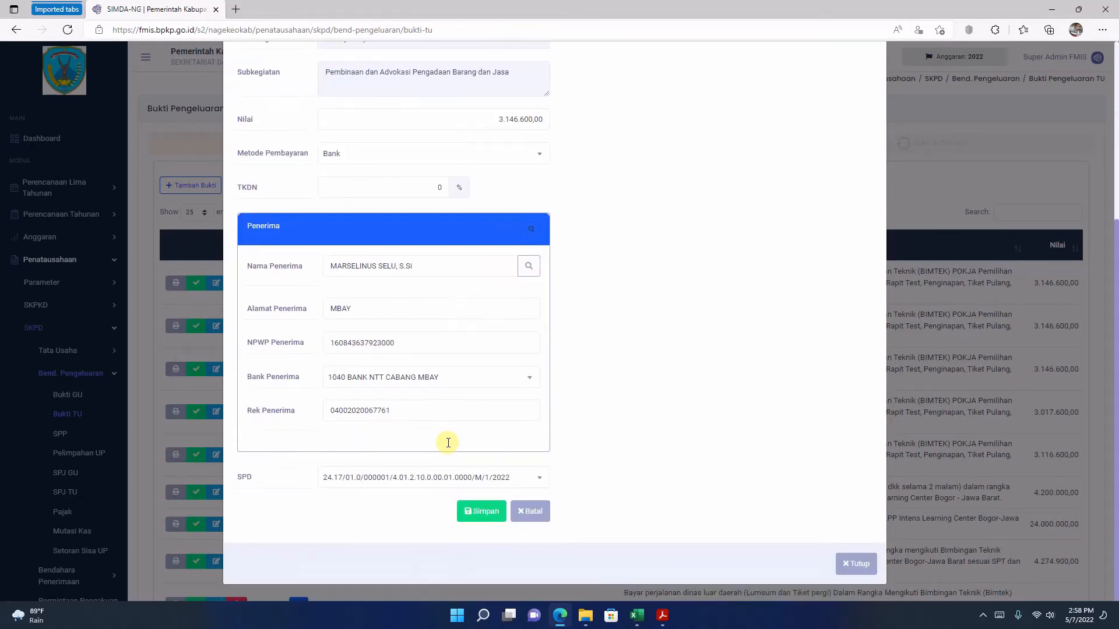
scroll(449, 441, "up", 4)
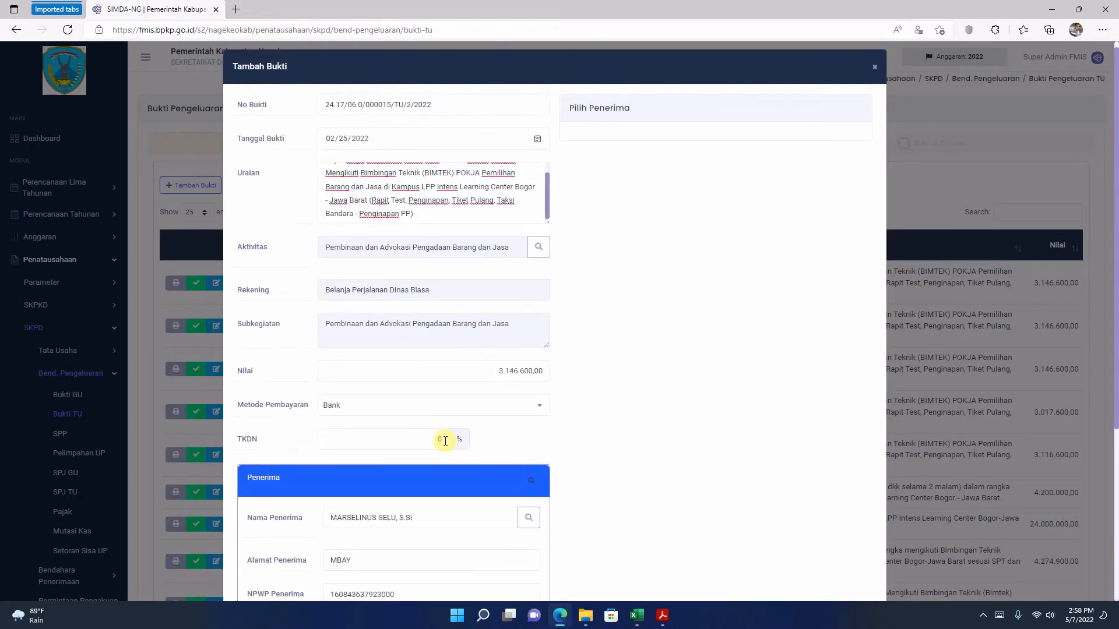
scroll(444, 441, "down", 4)
scroll(444, 448, "up", 4)
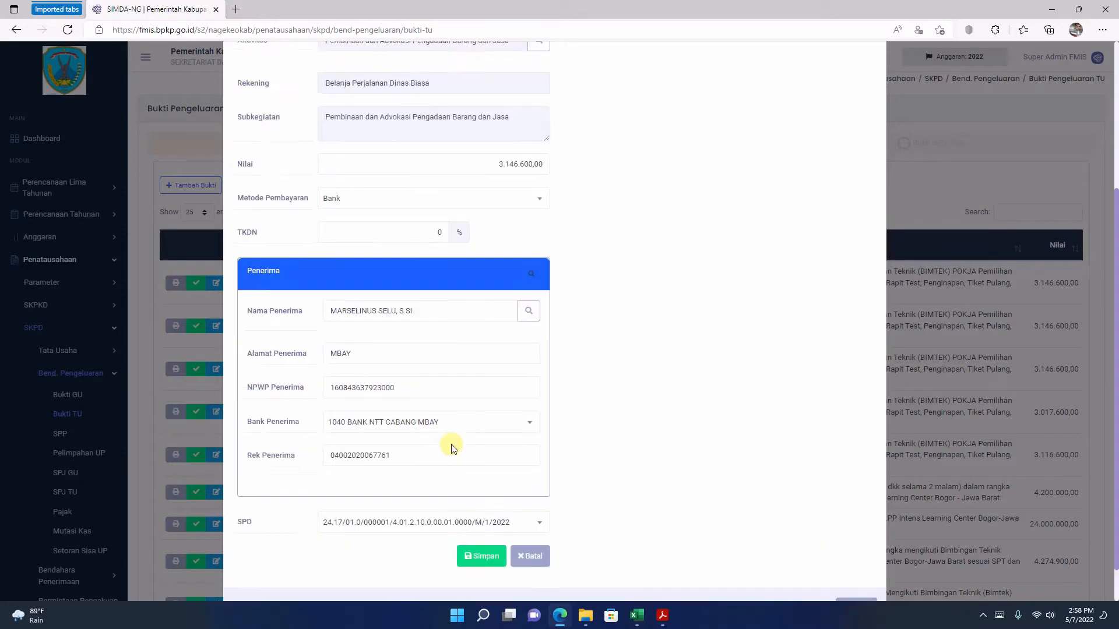
scroll(454, 449, "down", 4)
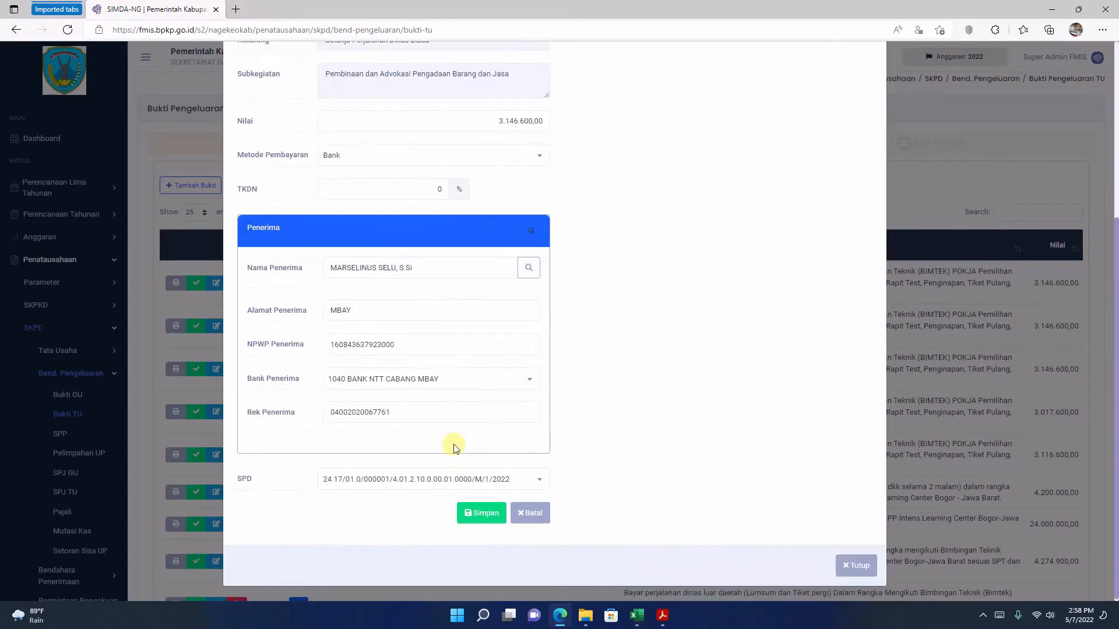
left_click(474, 512)
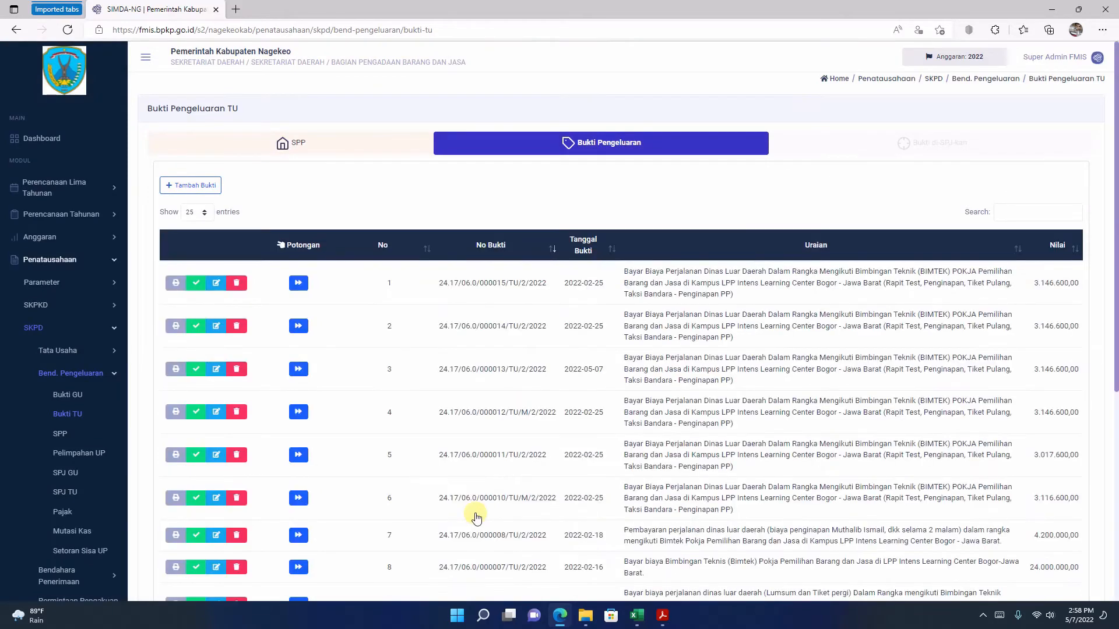
Step: Examine the Bukti Pengeluaran TU list, checking the No Bukti, Tanggal Bukti, Uraian and Nilai of the recorded entries
scroll(518, 408, "down", 6)
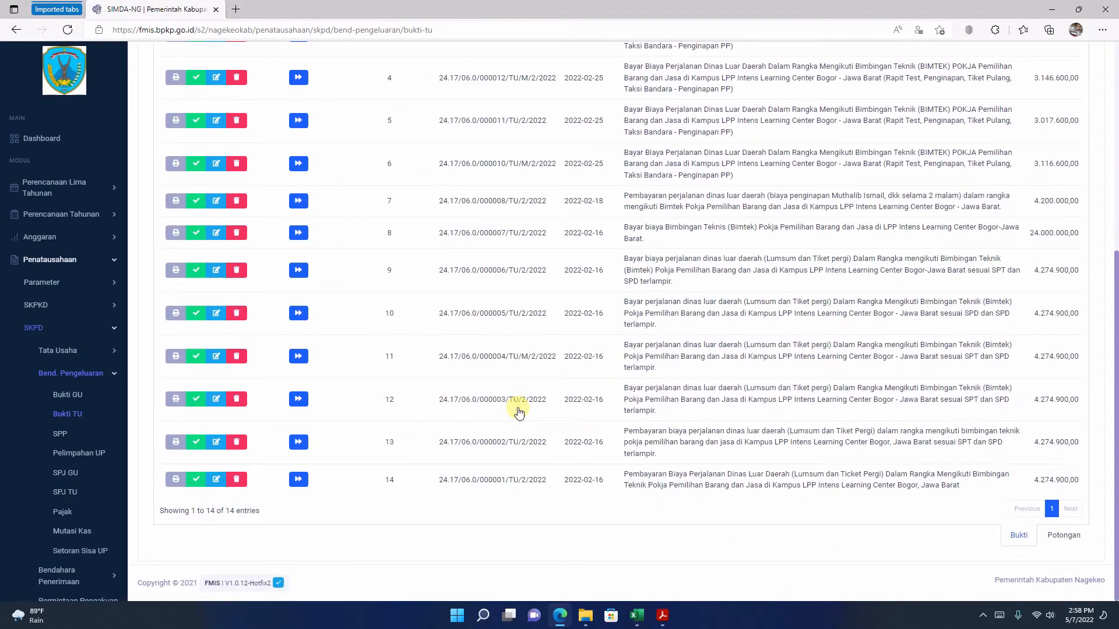
scroll(518, 412, "up", 6)
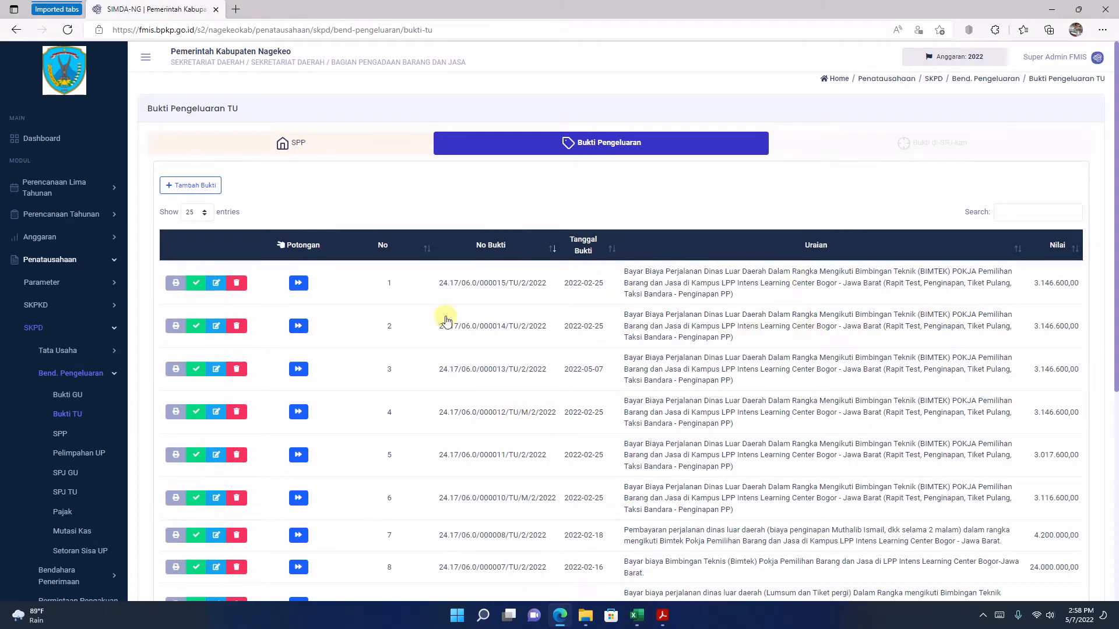
scroll(626, 324, "down", 6)
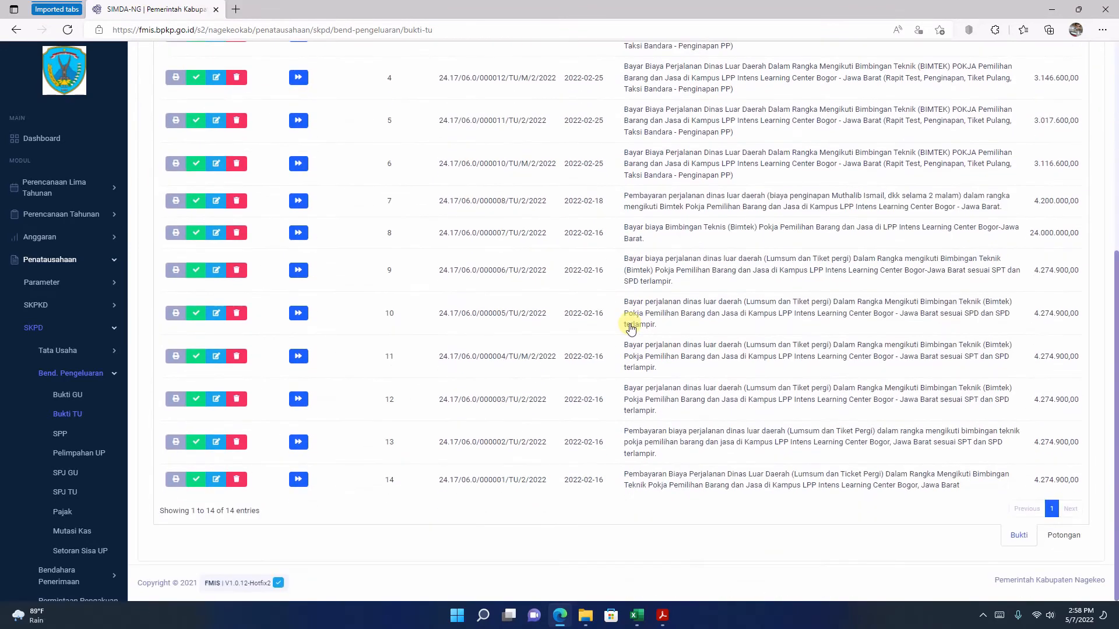
scroll(630, 328, "up", 6)
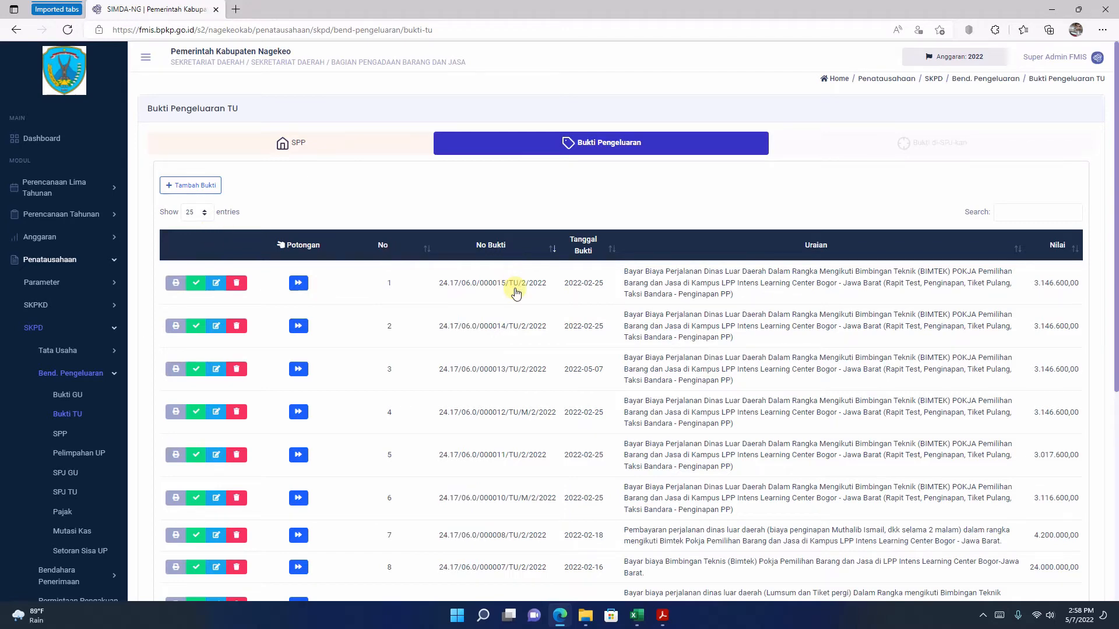
scroll(513, 292, "down", 6)
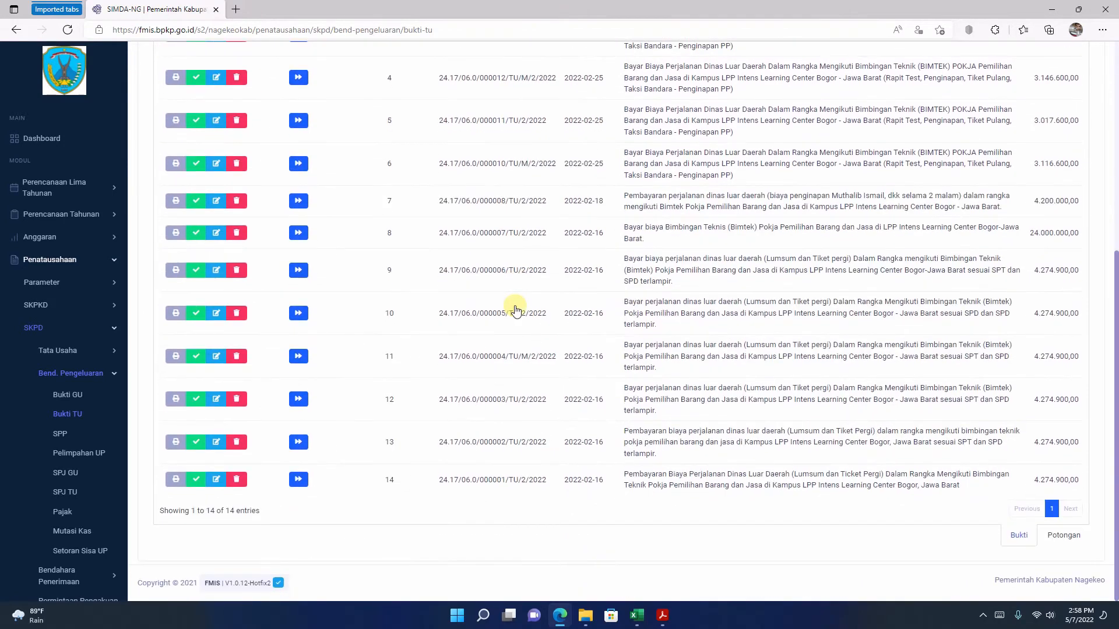
scroll(515, 309, "up", 6)
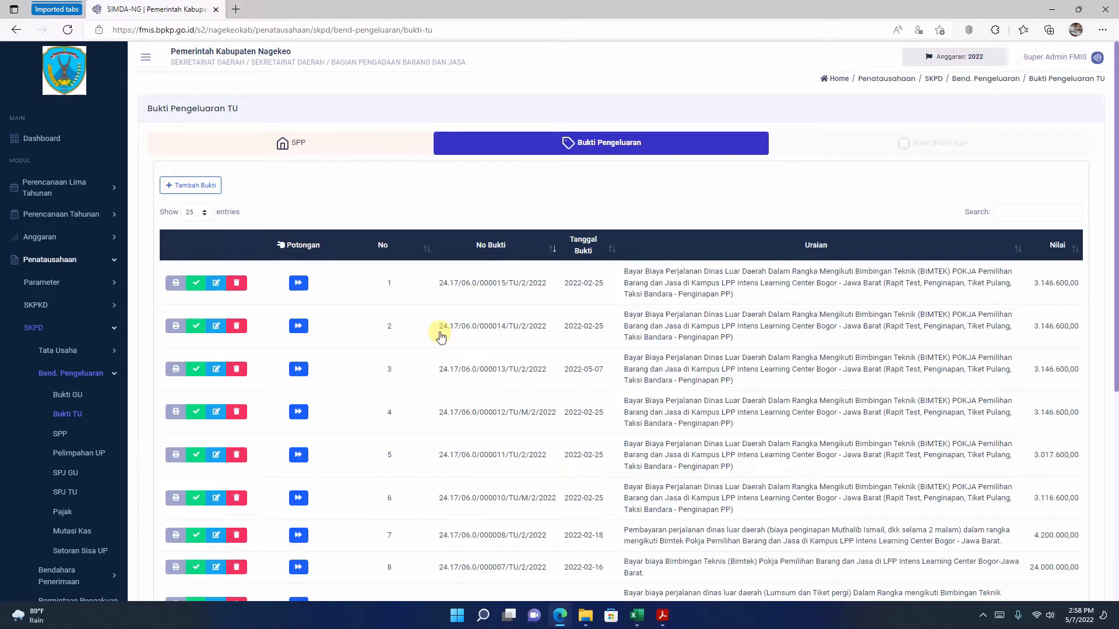
scroll(440, 333, "down", 7)
scroll(439, 333, "up", 5)
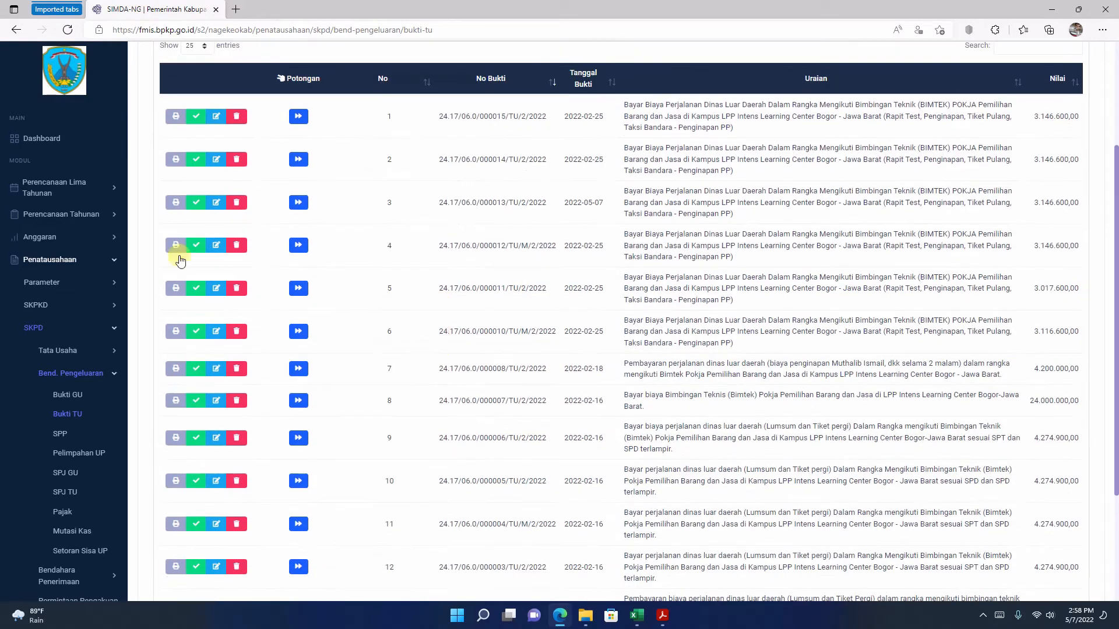
scroll(431, 267, "up", 3)
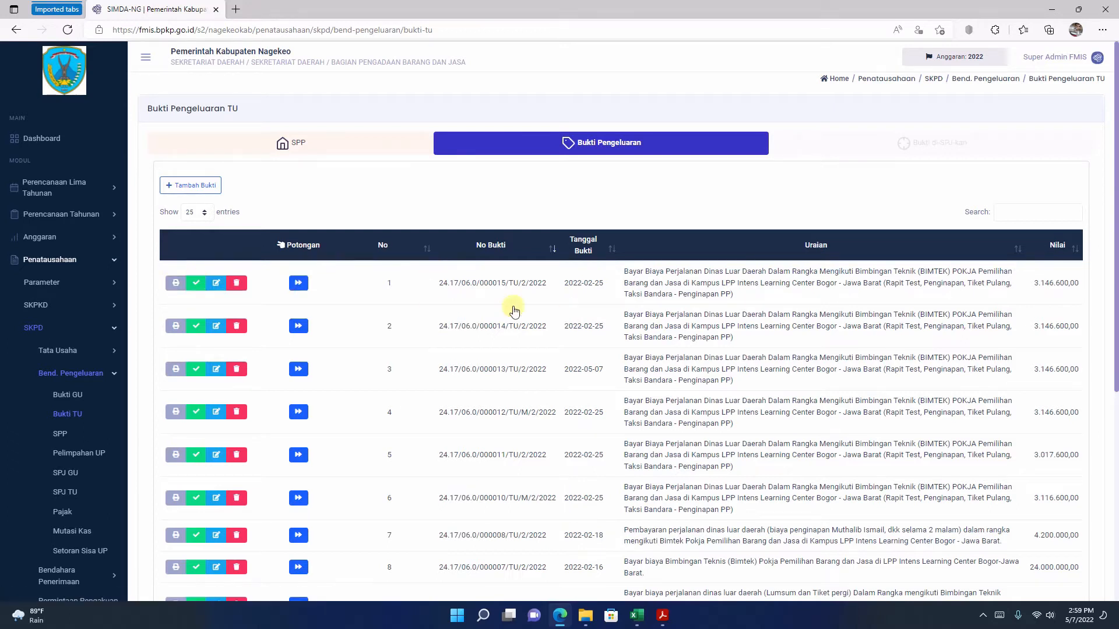
Step: Change the status of TU bukti 000015, 000014 and 000013 to final
left_click(196, 283)
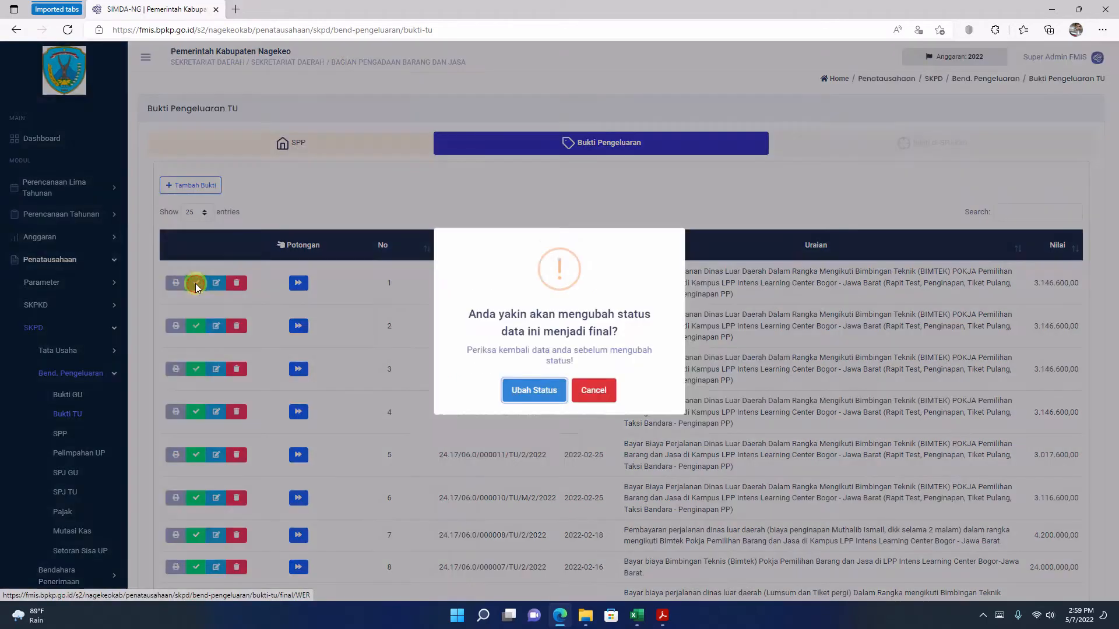
left_click(529, 404)
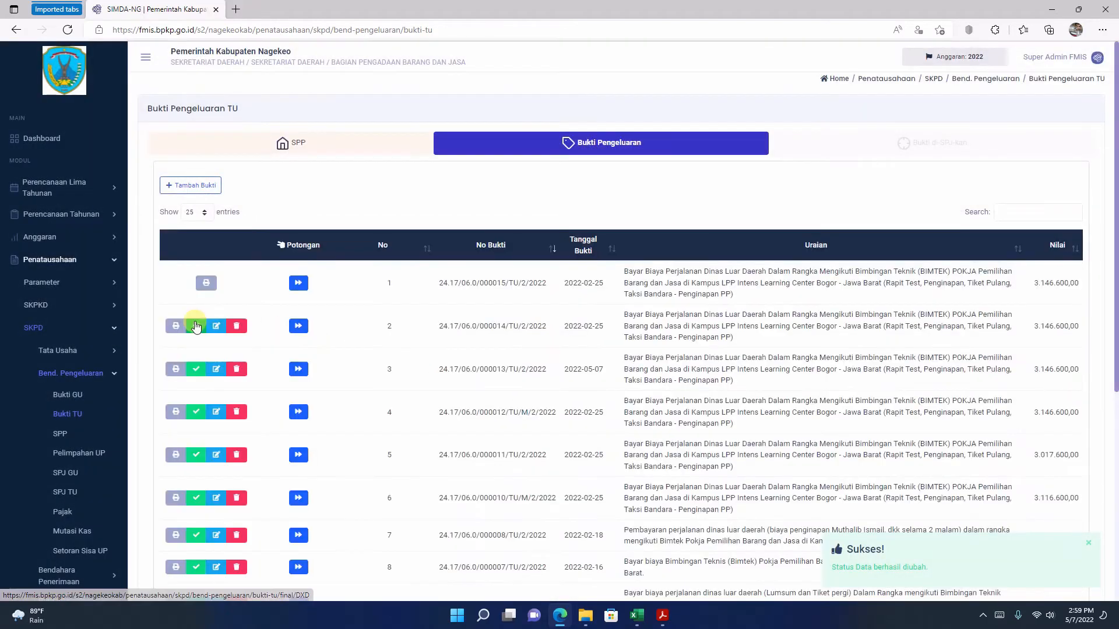
left_click(196, 326)
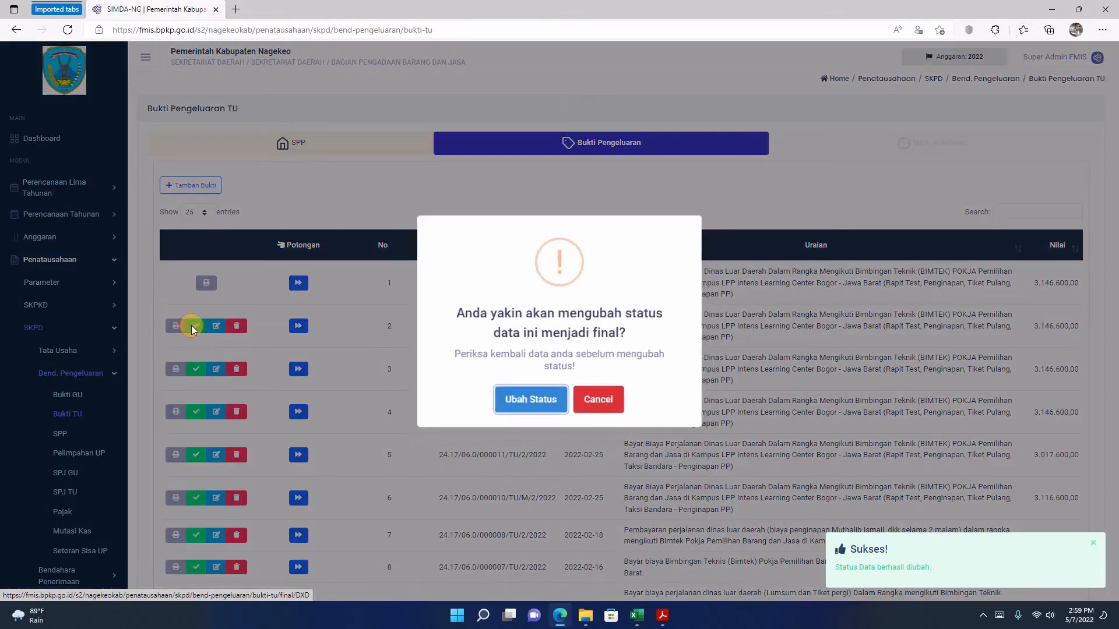
left_click(533, 405)
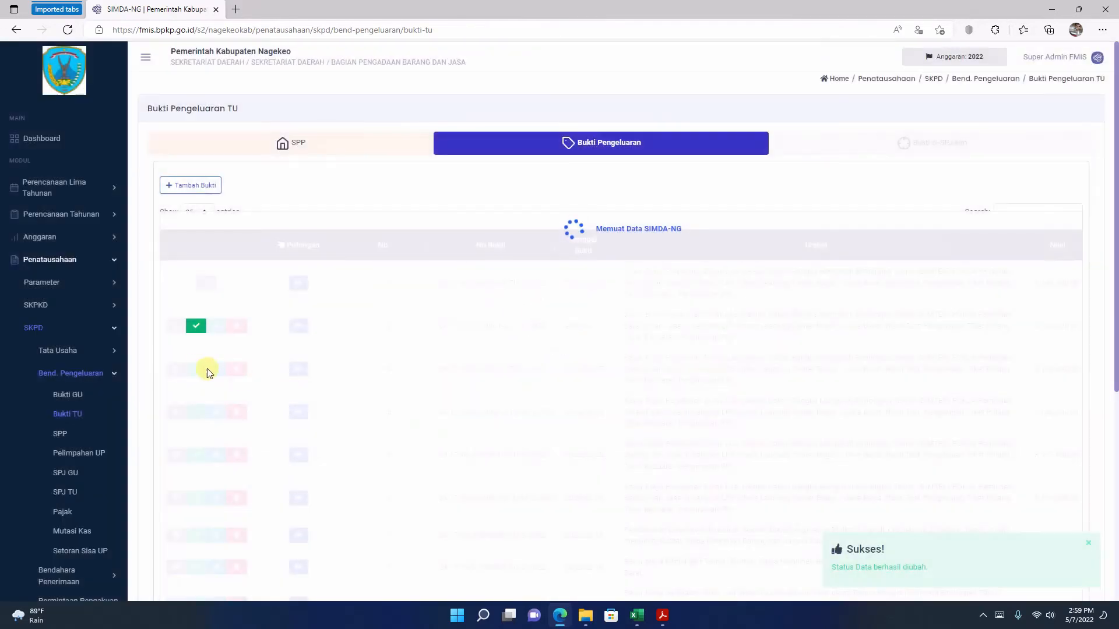
left_click(196, 369)
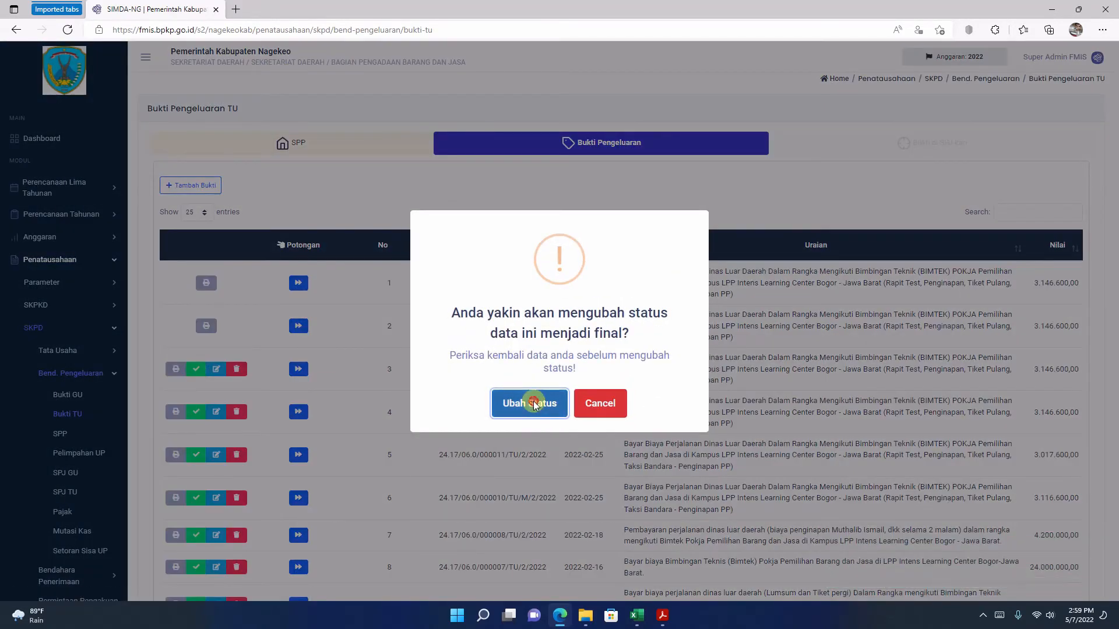
left_click(534, 404)
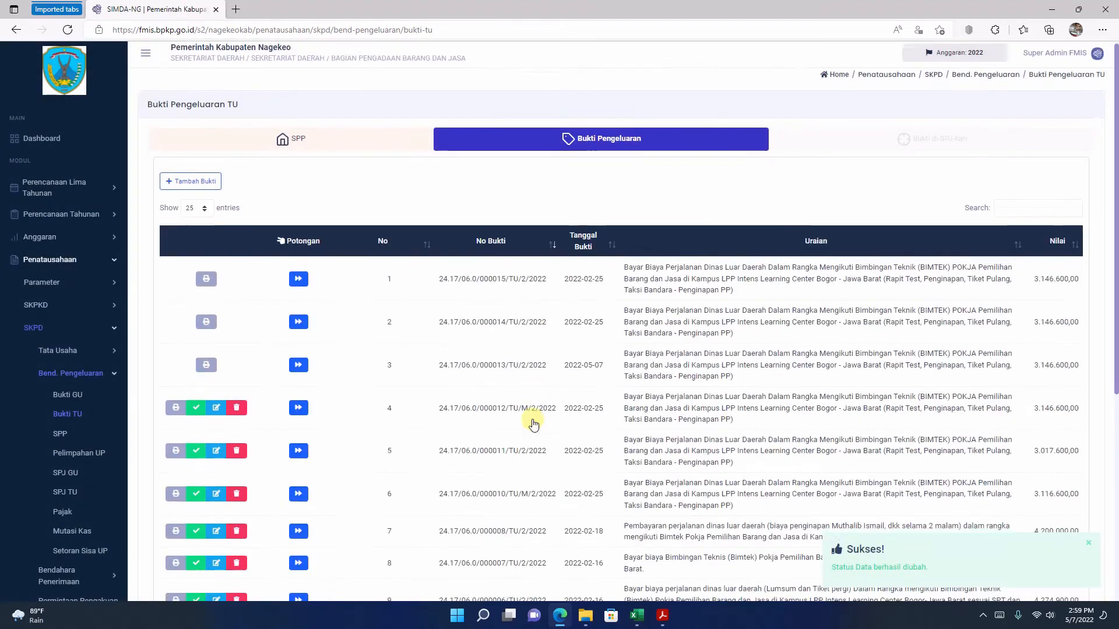
Step: Finalize TU bukti 000012, 000011 and 000010 in the expenditure list
scroll(532, 418, "down", 3)
left_click(192, 246)
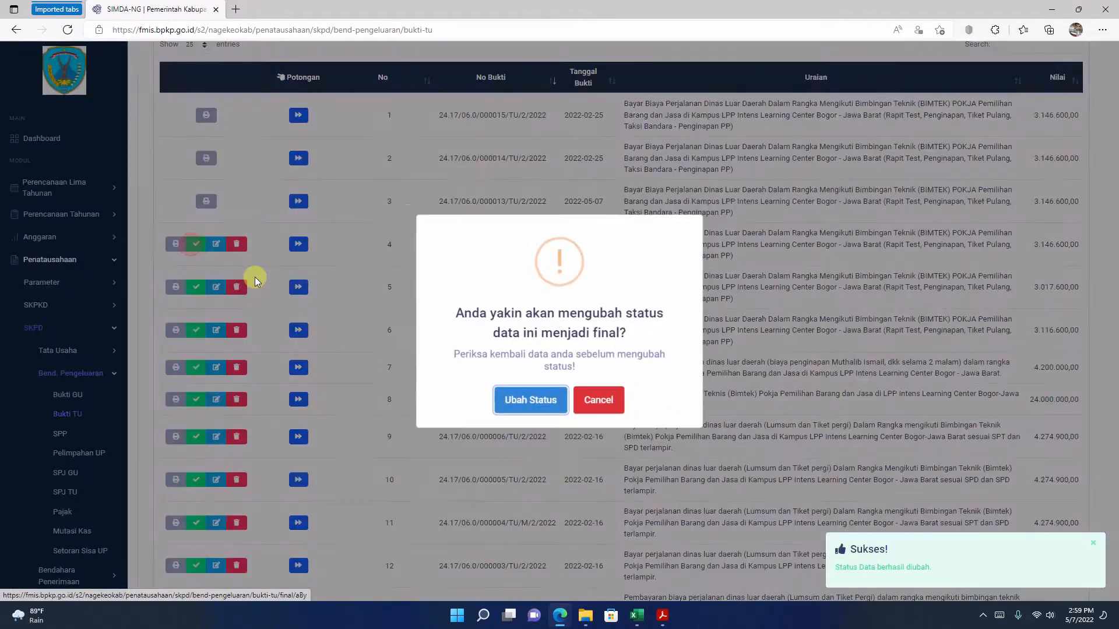
left_click(543, 404)
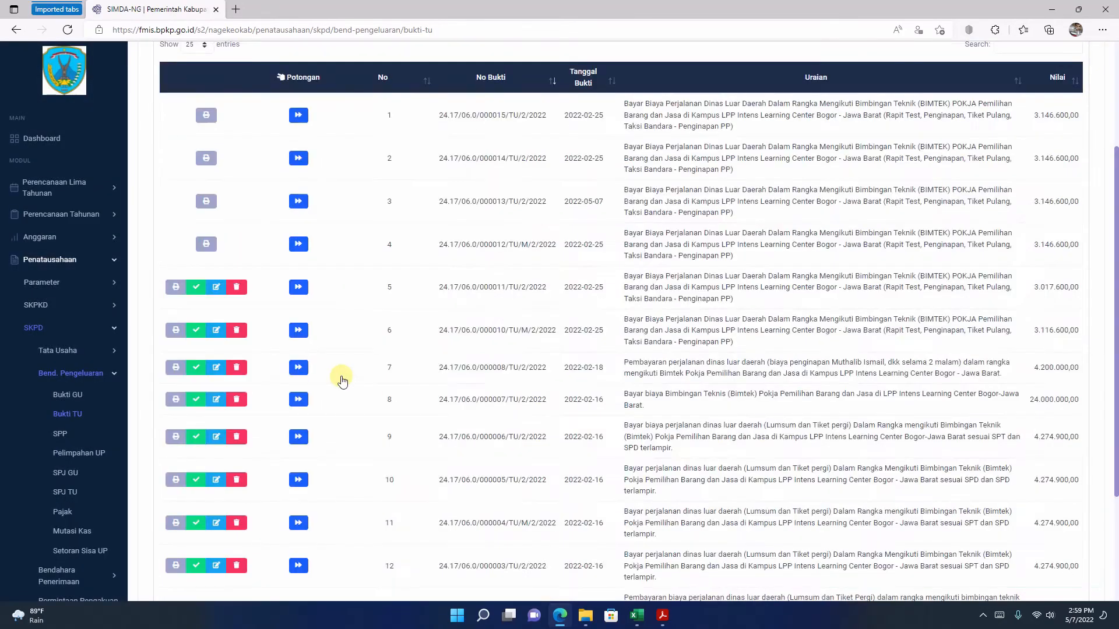
left_click(195, 289)
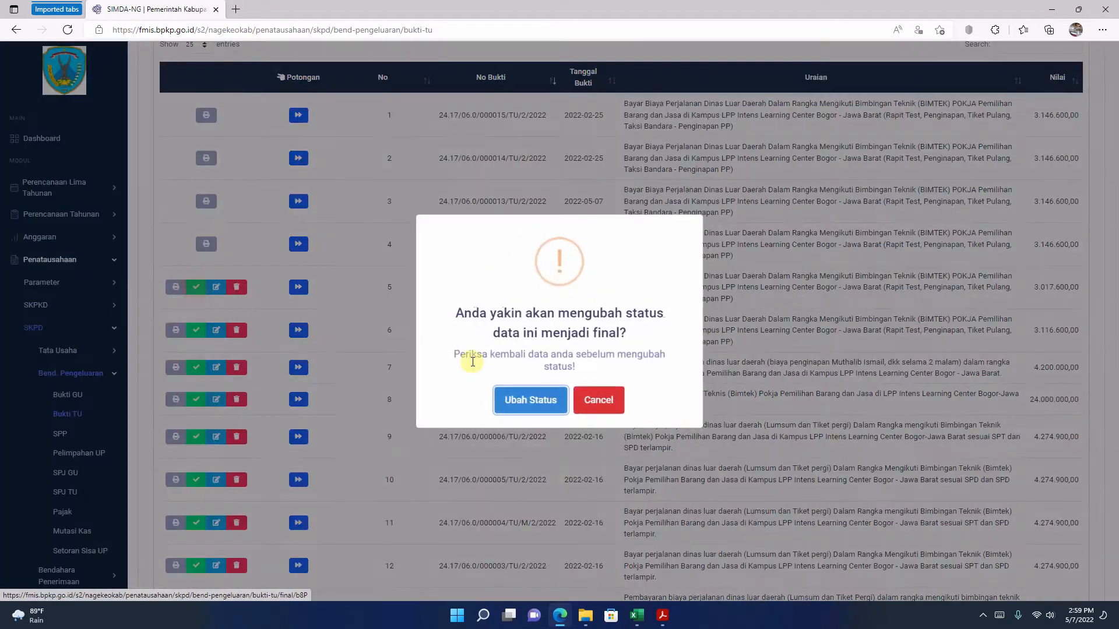
left_click(522, 402)
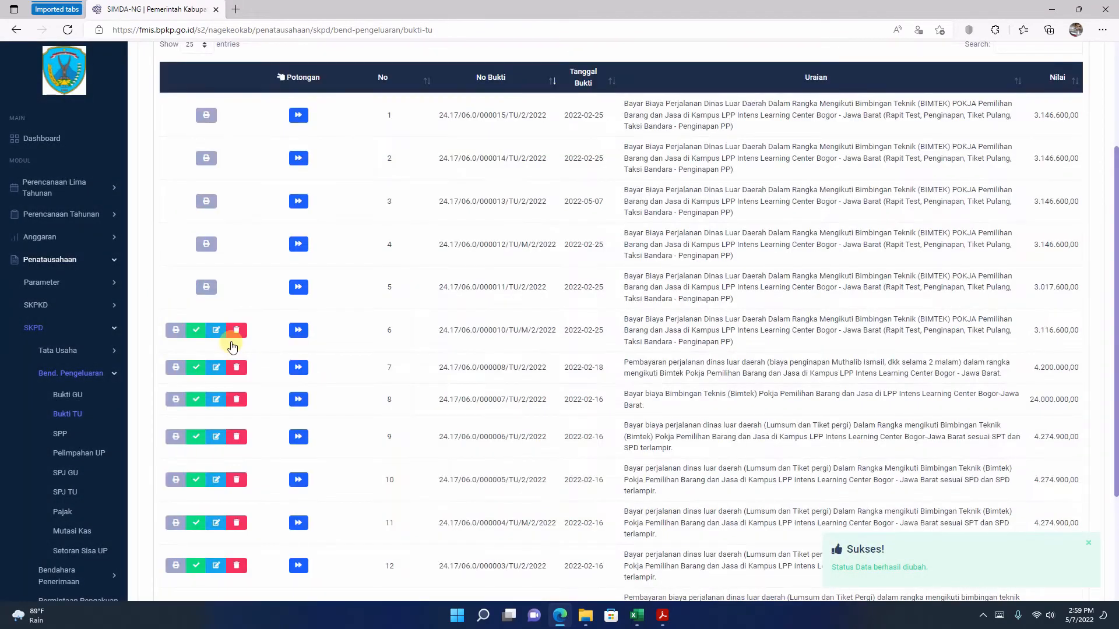
left_click(197, 331)
left_click(528, 407)
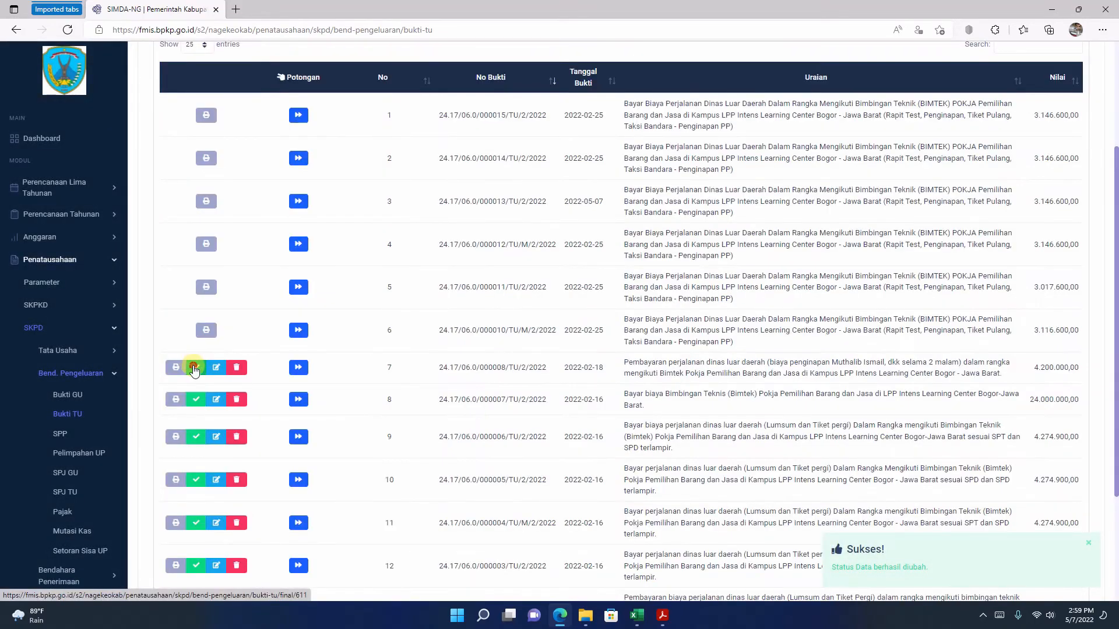
Step: Finalize TU bukti 000008, 000007 and 000006, covering the lodging, Bimtek fee and first outbound travel payment
left_click(194, 367)
left_click(529, 407)
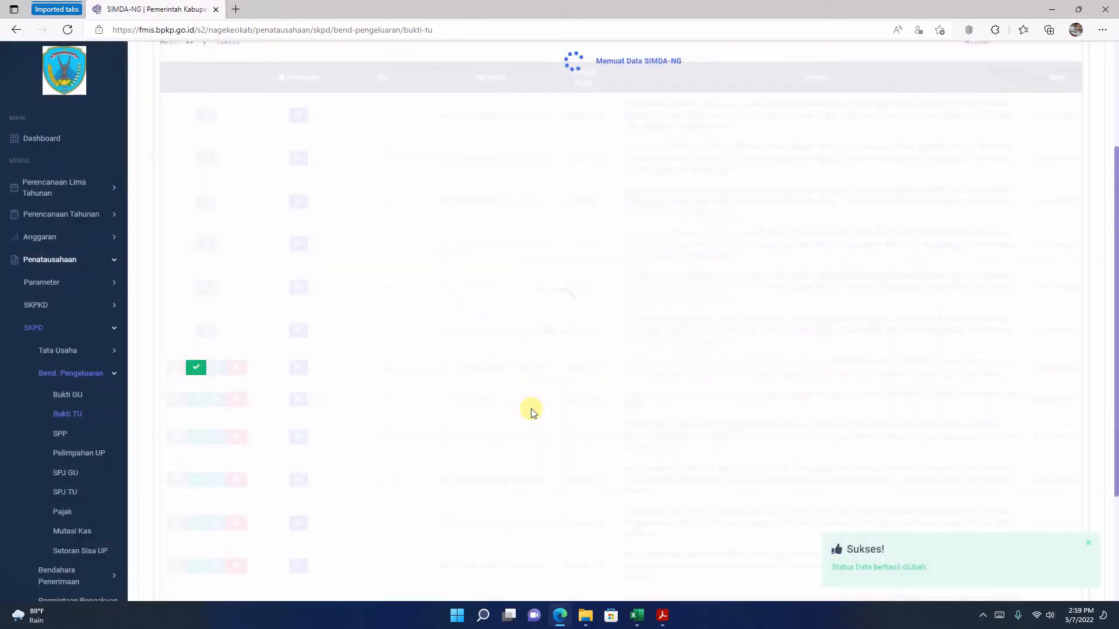
scroll(337, 370, "down", 3)
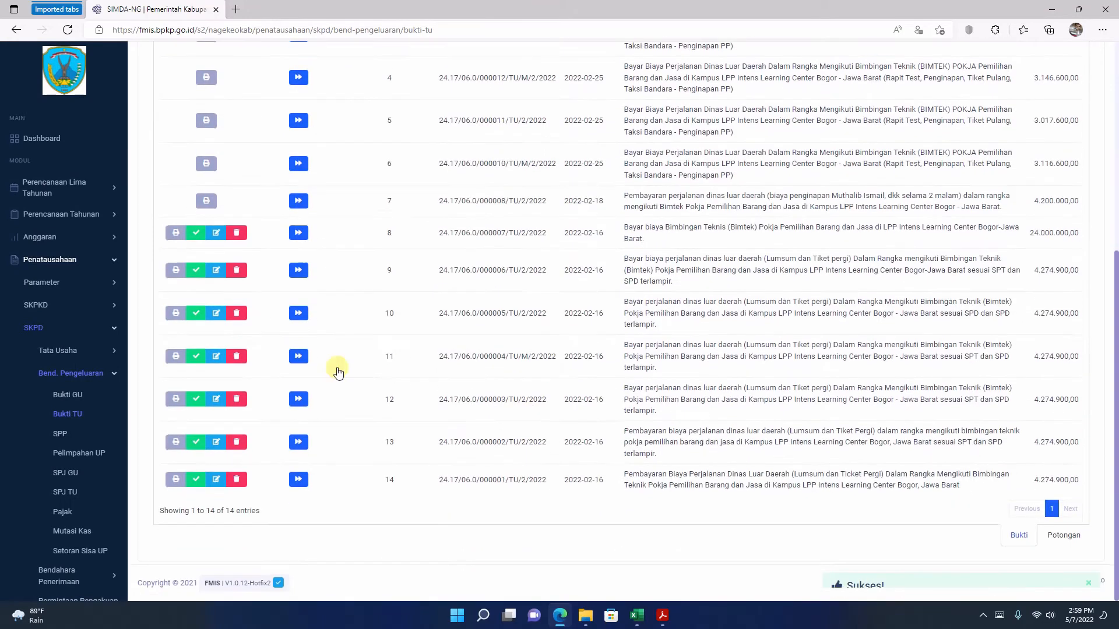
left_click(198, 233)
left_click(531, 410)
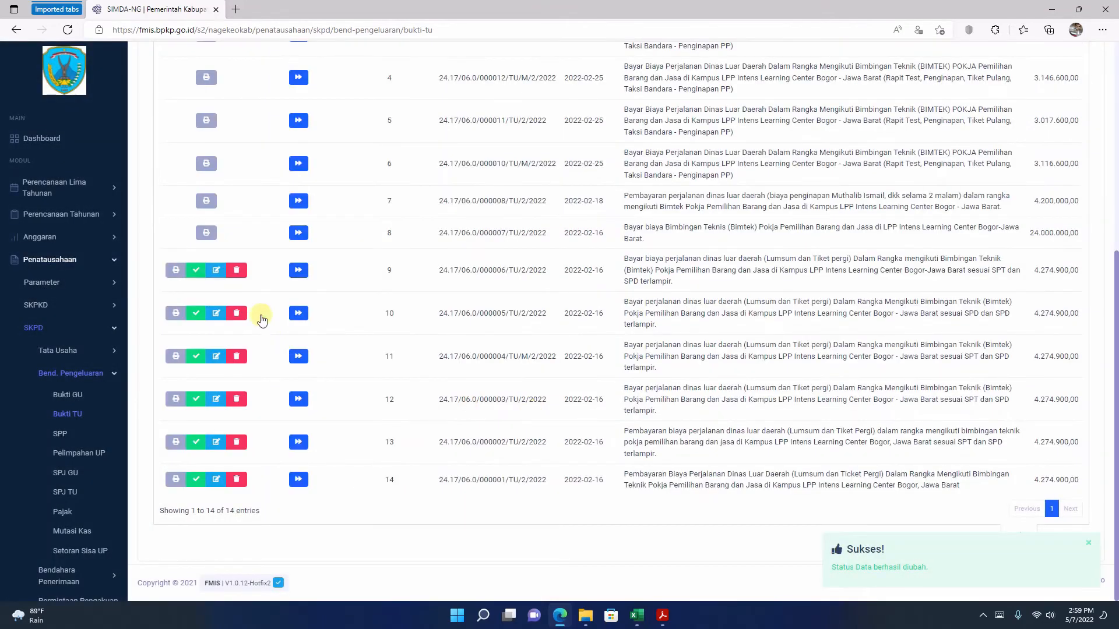
left_click(196, 270)
left_click(530, 407)
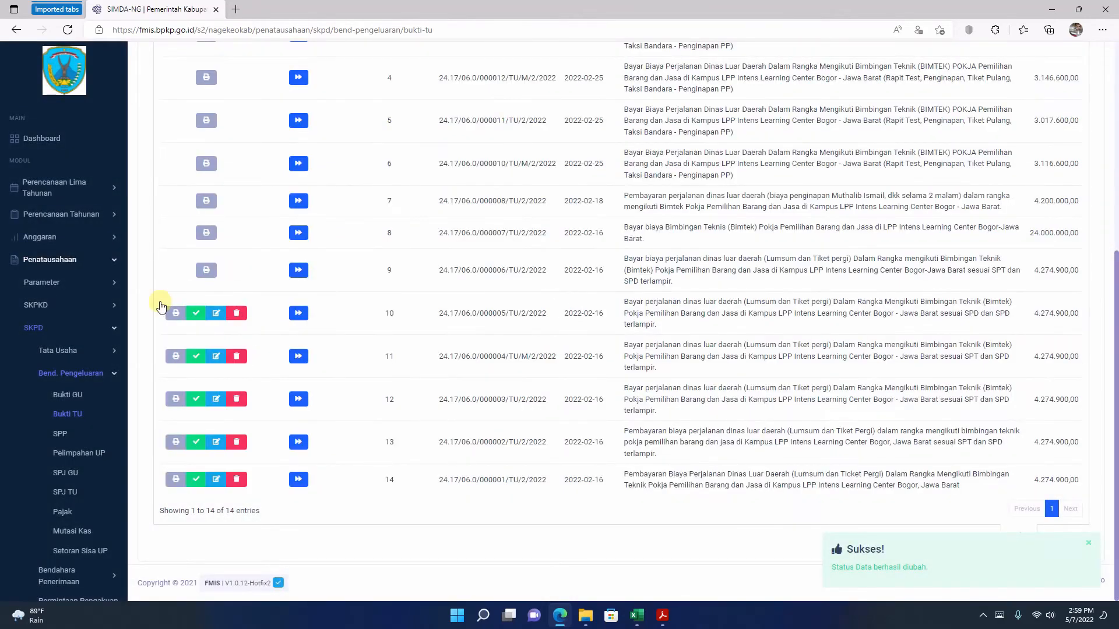
Step: Set the travel payment bukti 000005, 000004 and 000003 to final status
left_click(196, 313)
left_click(524, 401)
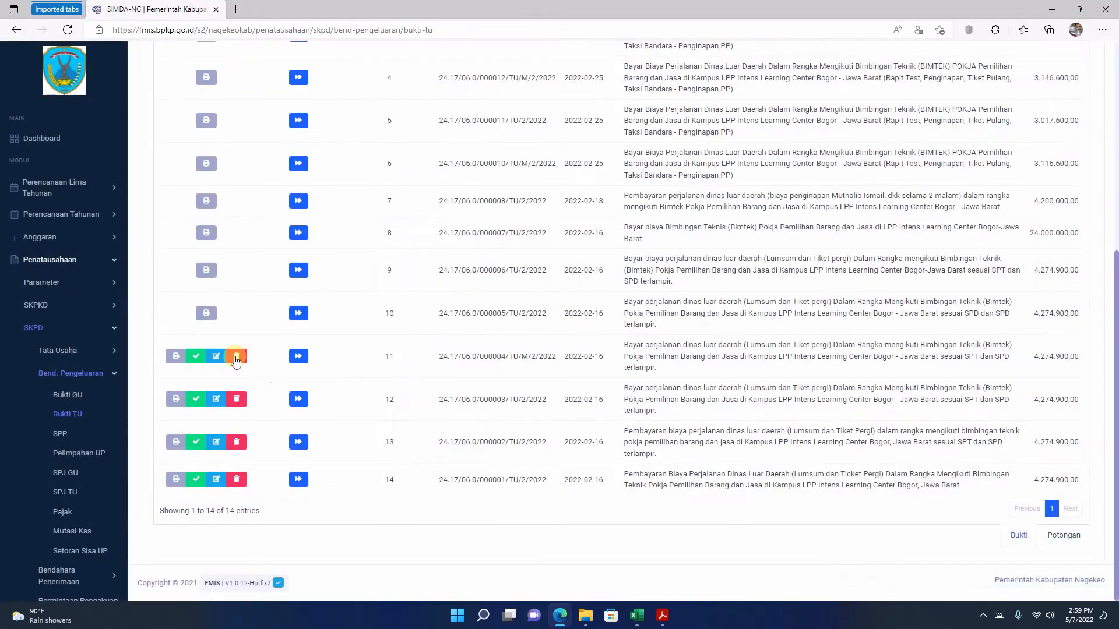
left_click(196, 356)
left_click(524, 402)
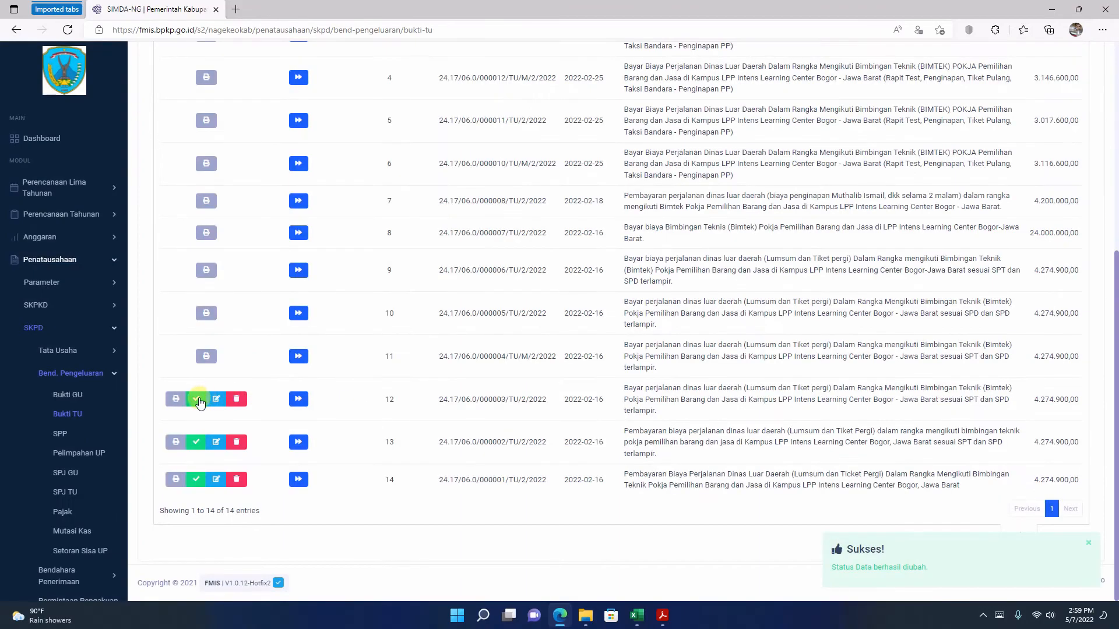
left_click(196, 399)
left_click(527, 402)
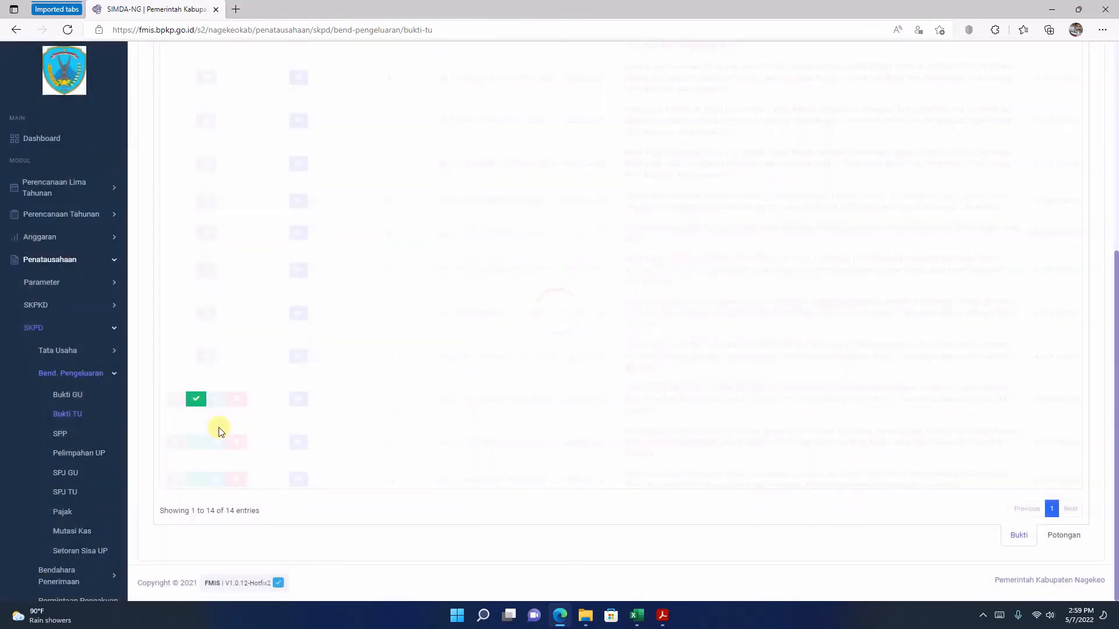
Step: Finalize the last two TU bukti, 000002 and 000001, and return to the beginning of the list
left_click(196, 442)
left_click(550, 399)
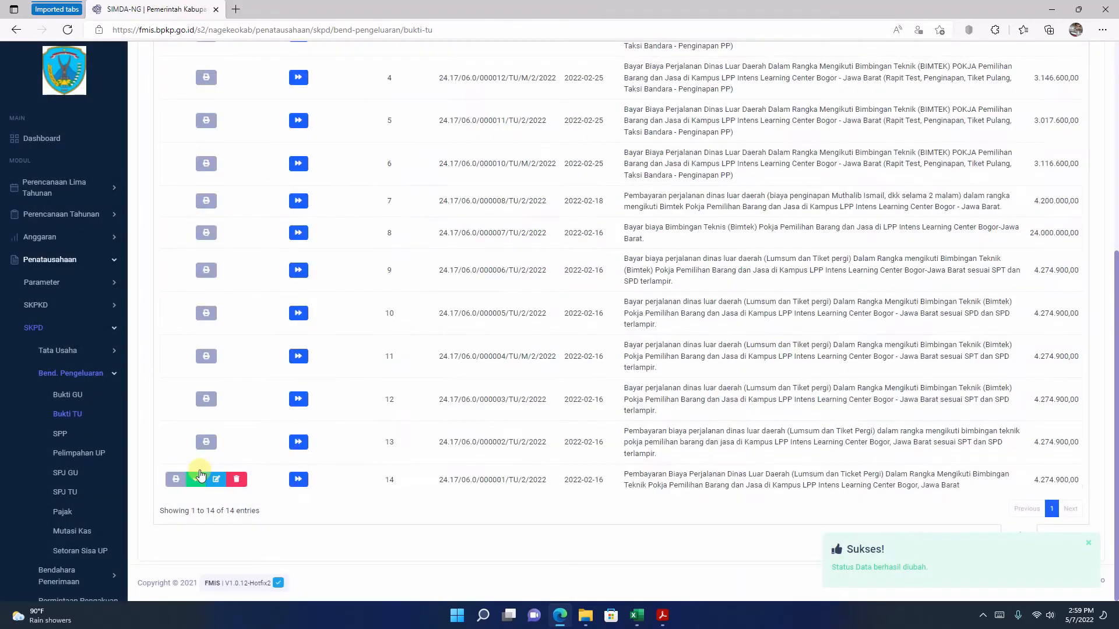
left_click(200, 480)
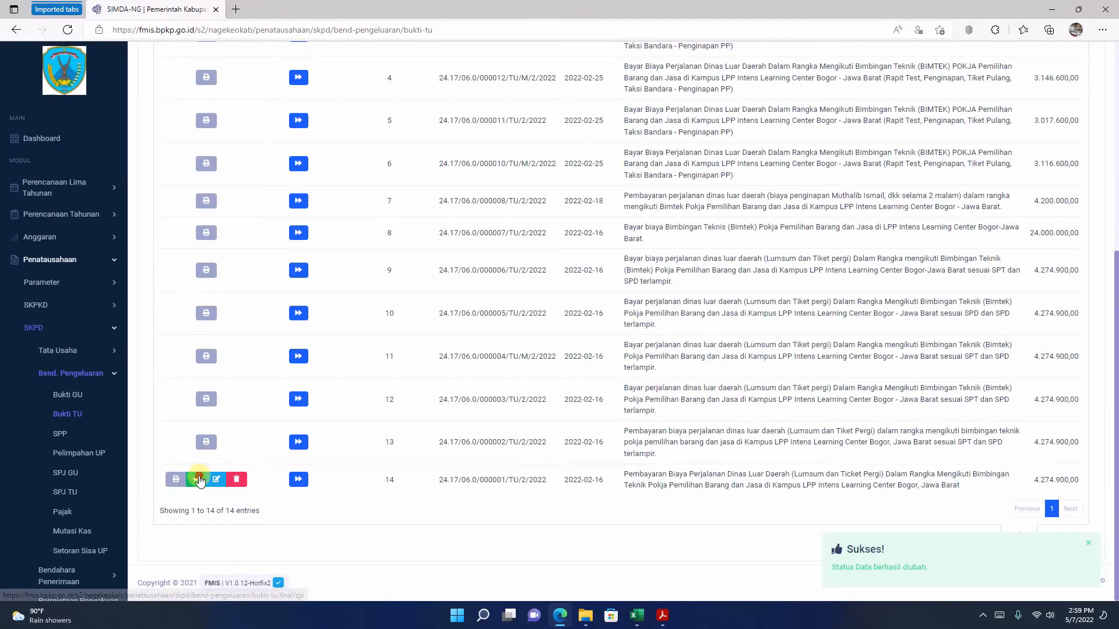
left_click(518, 402)
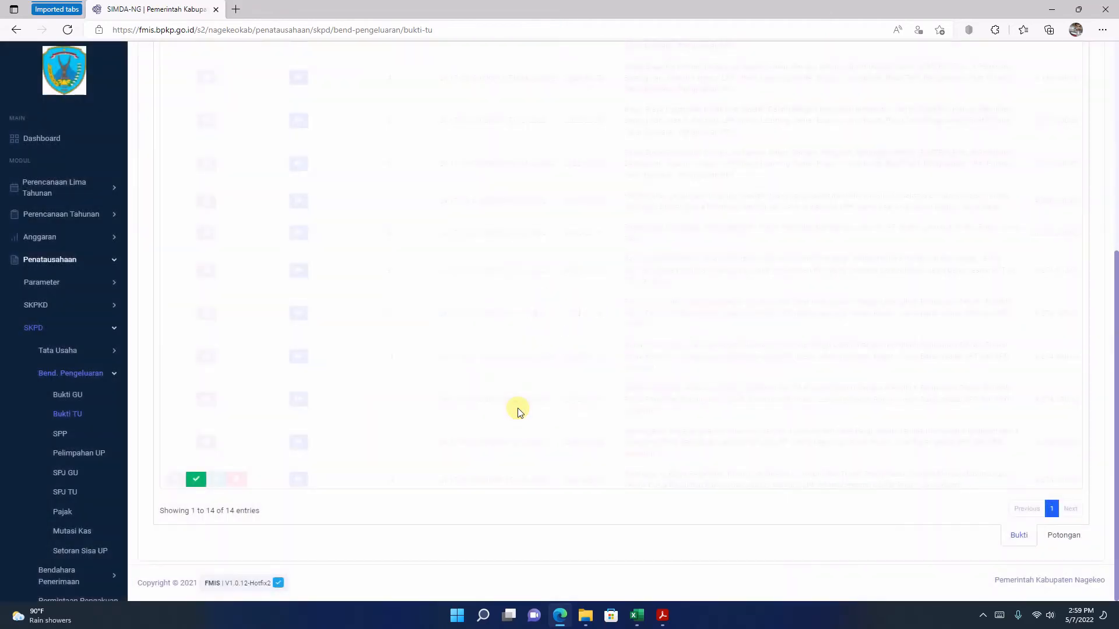
scroll(518, 408, "up", 6)
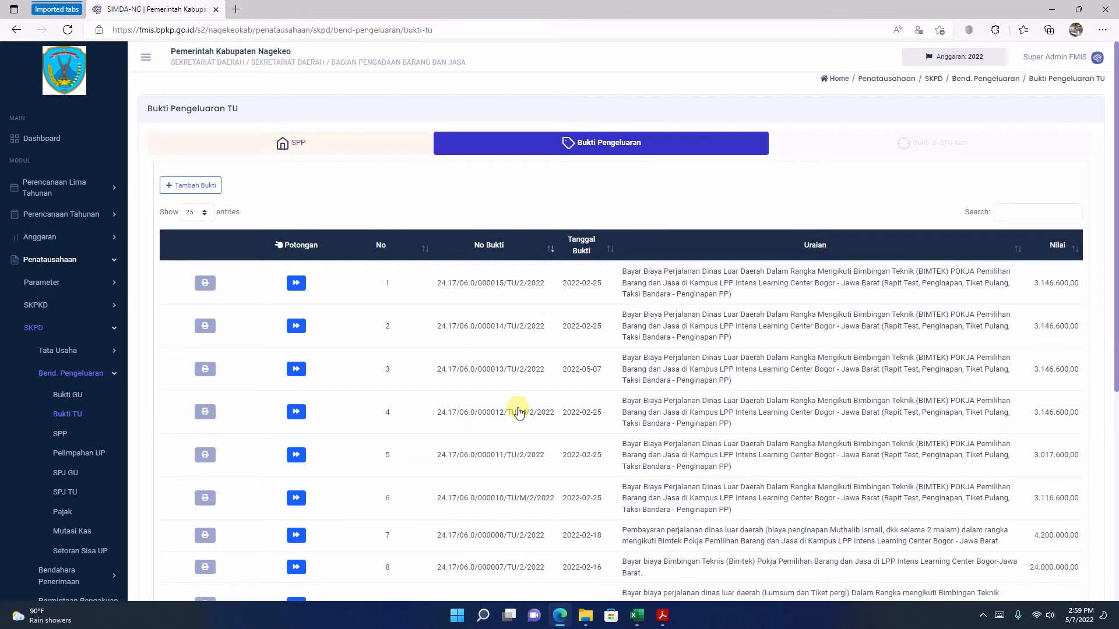
scroll(516, 426, "down", 8)
scroll(513, 440, "up", 8)
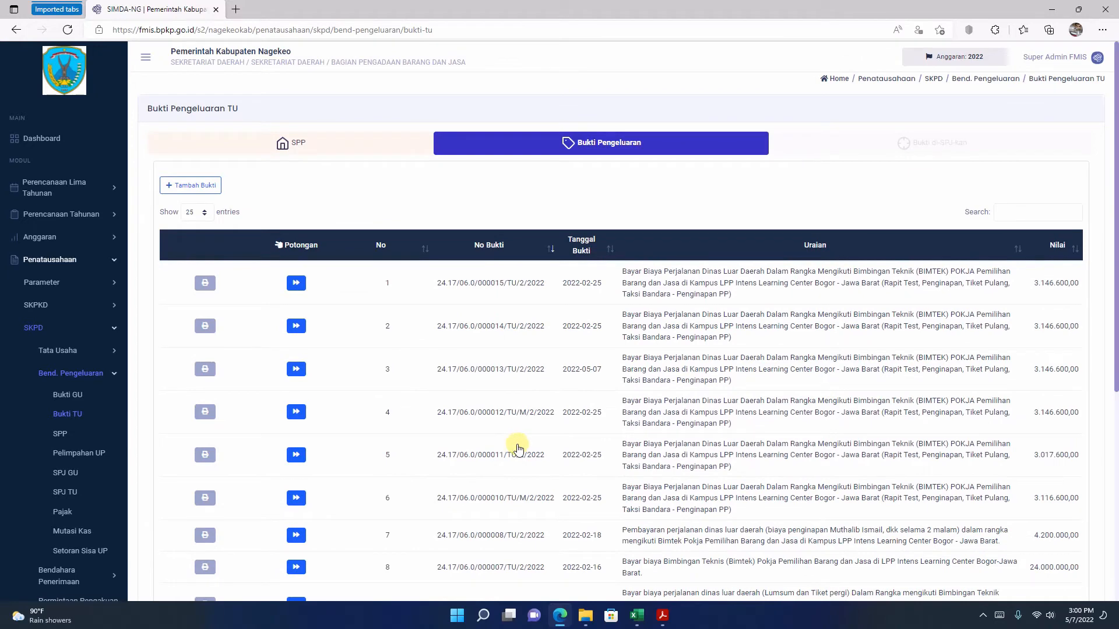
scroll(293, 420, "down", 5)
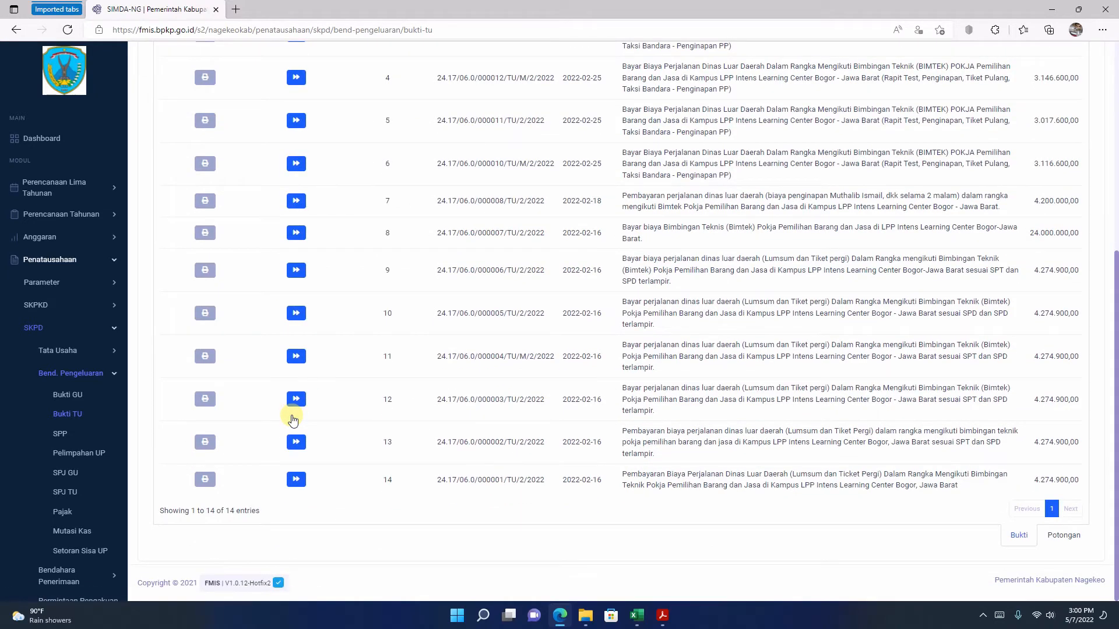
scroll(293, 419, "up", 6)
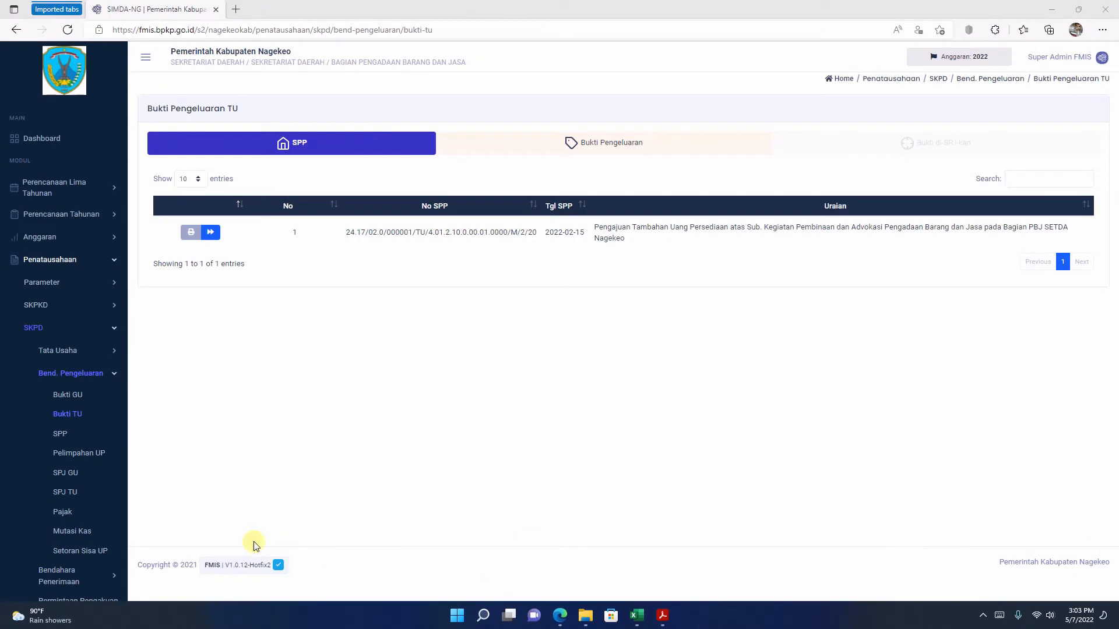
Step: Start an SPJ TU for the Tambahan Uang Persediaan SPP and enter LPJ number 001/SPJ TU 1/NIHIL/PBJ/2/2022
left_click(65, 493)
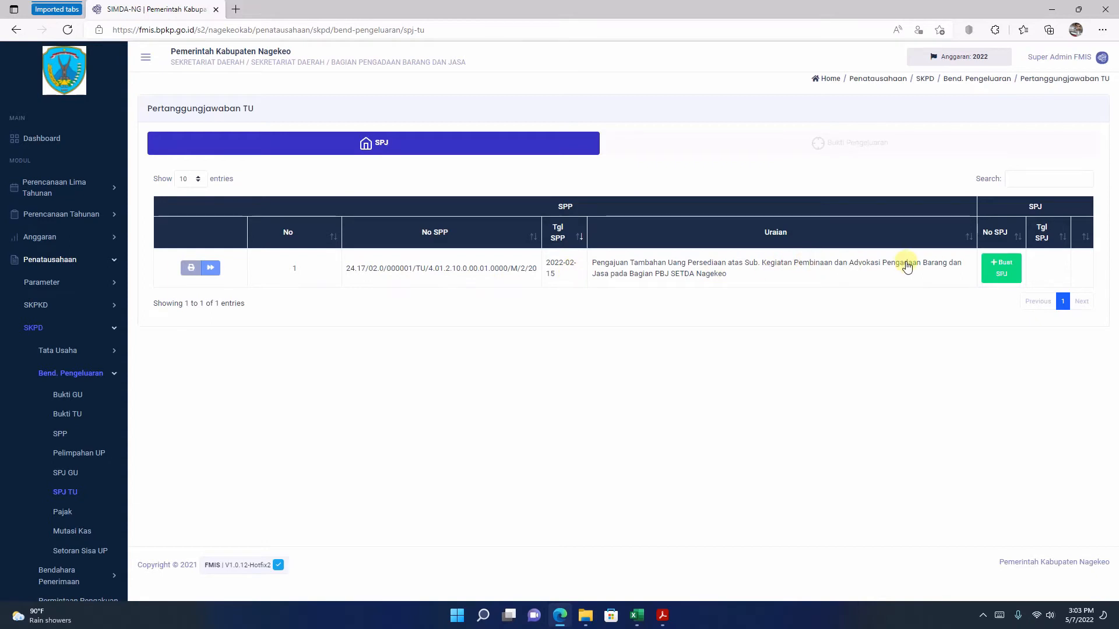
left_click(998, 272)
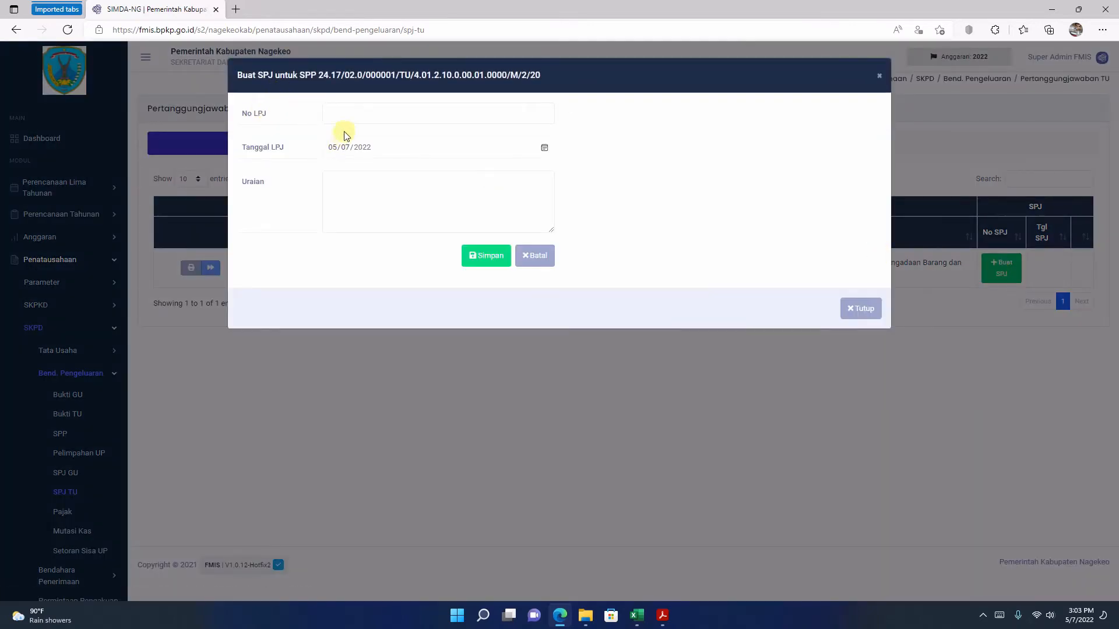
left_click(359, 114)
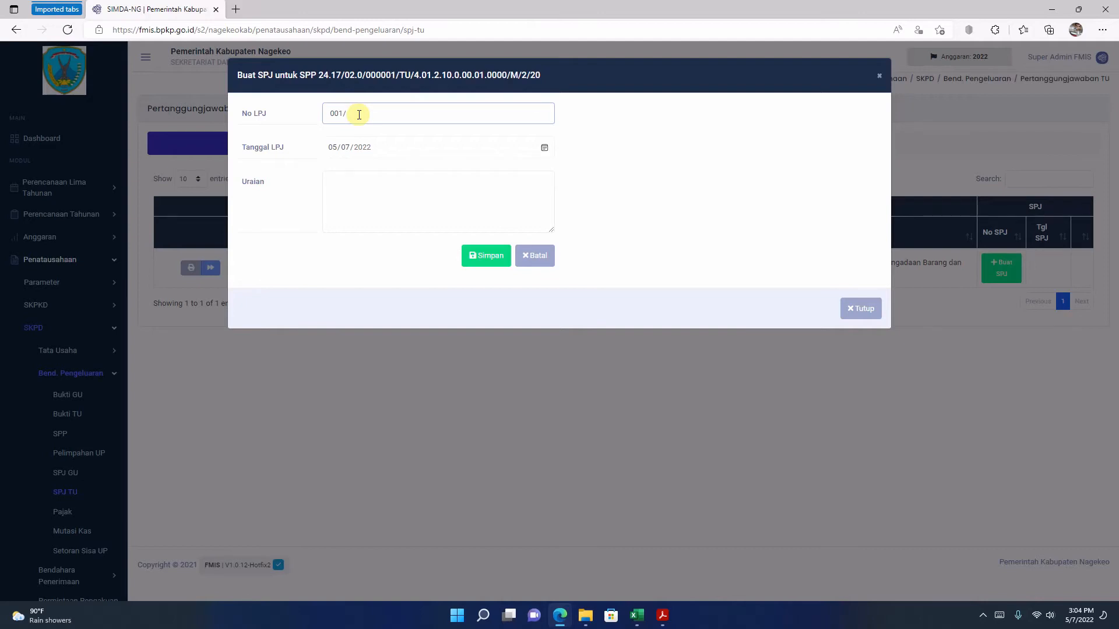
type("SPJ")
type("/TU")
type(" 1/NIHIL")
type("/PBJ")
type("/2")
type("/20")
type("22")
Step: Change the month part of the LPJ number to III and set the LPJ date to 03/01/2022
left_click(418, 116)
key("Delete")
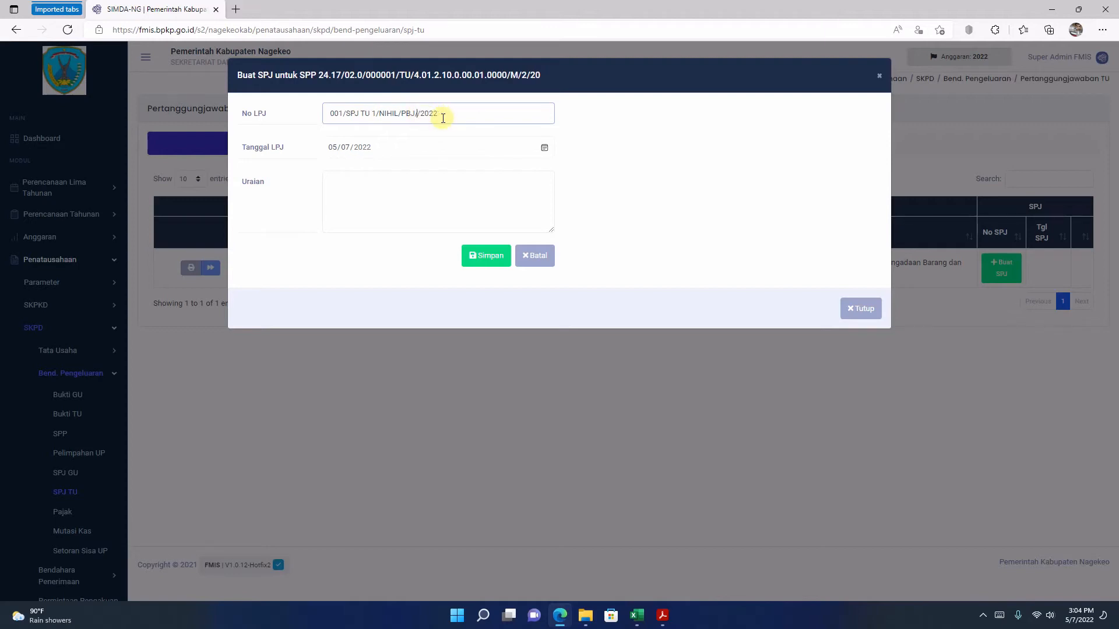
type("II")
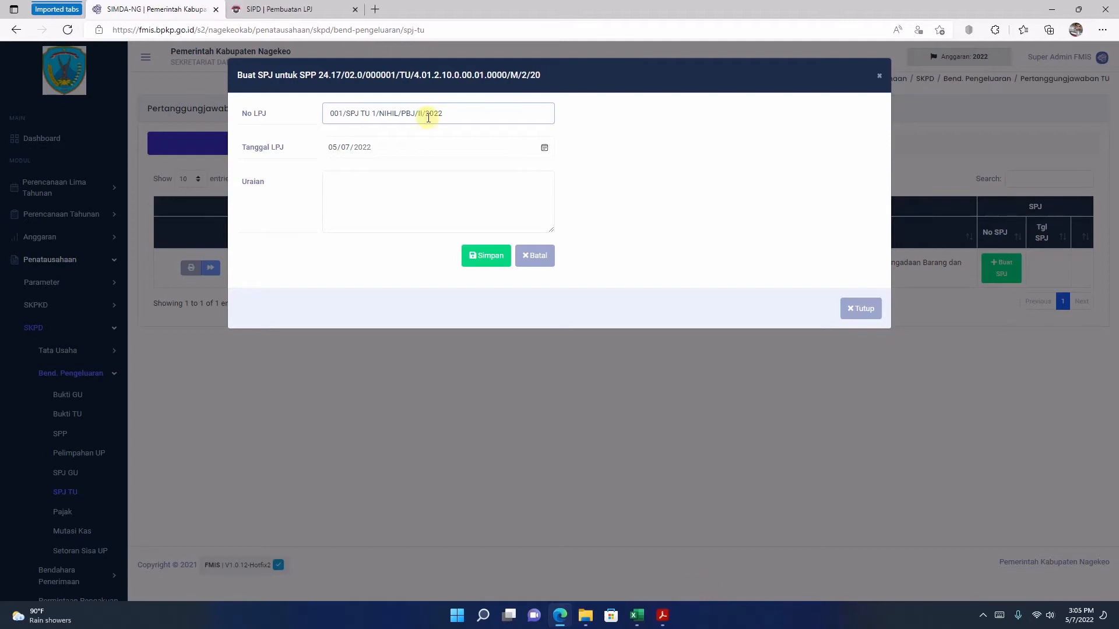
type("I")
left_click(545, 148)
left_click(414, 175)
left_click(415, 175)
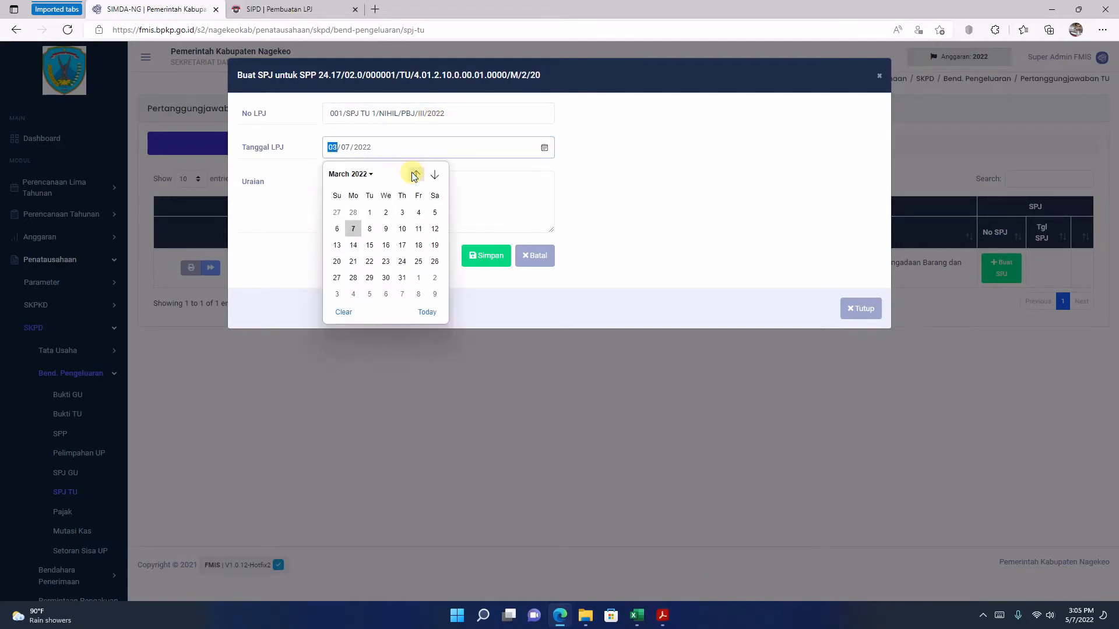
left_click(370, 211)
Step: Enter the description PERTANGGUNGJAWABAN TU NIHIL BAG. PBJ SETDA NAGEKEO and save the SPJ
left_click(388, 204)
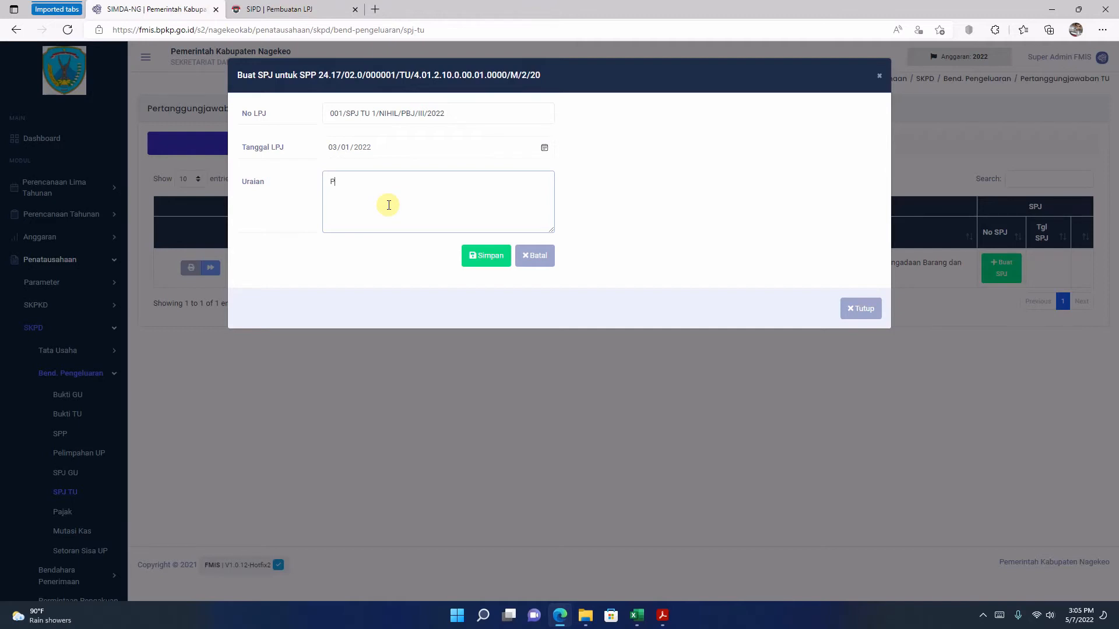
type("ERTANGGUNGJAWABAN TU NIHIL BAGIAN")
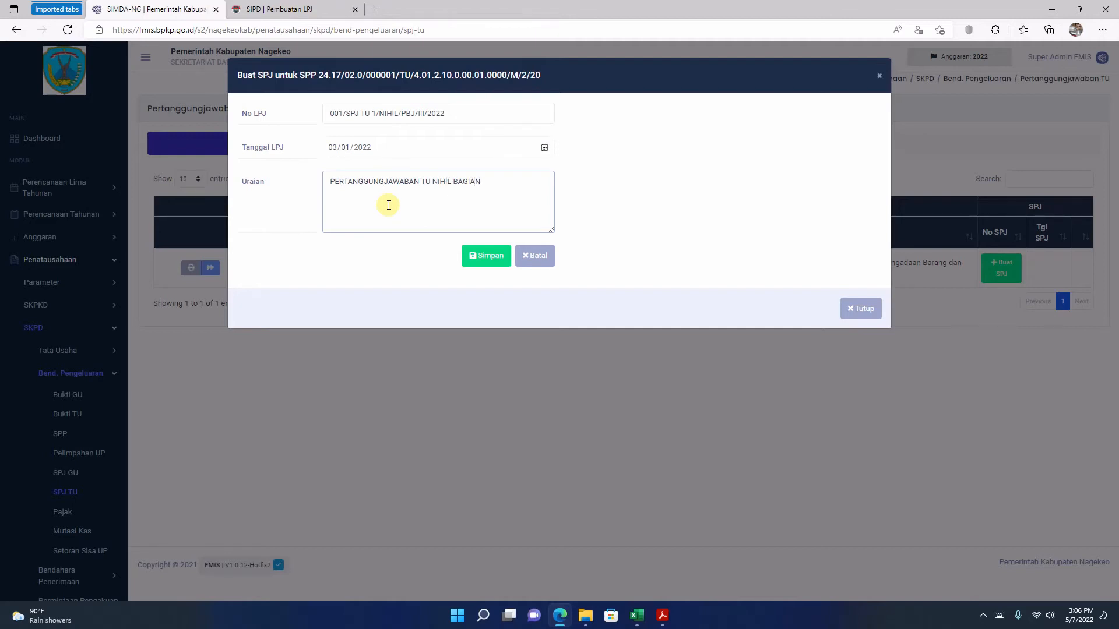
key("BackSpace")
key("BackSpace")
key("BackSpace")
type(". PBJ SETDA NAGEKEO")
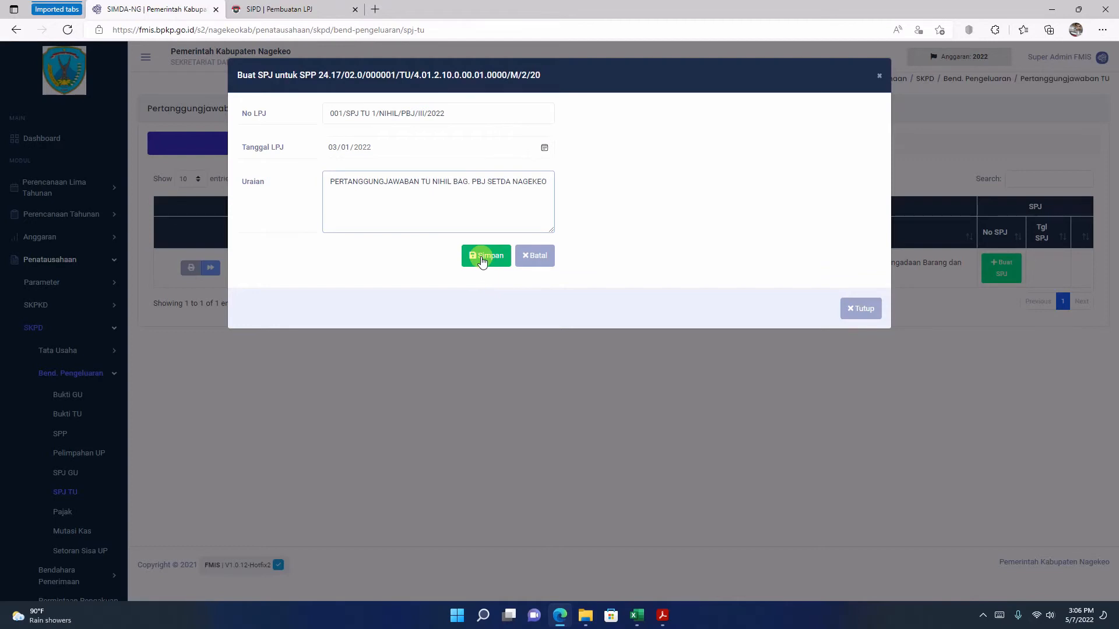
left_click(482, 256)
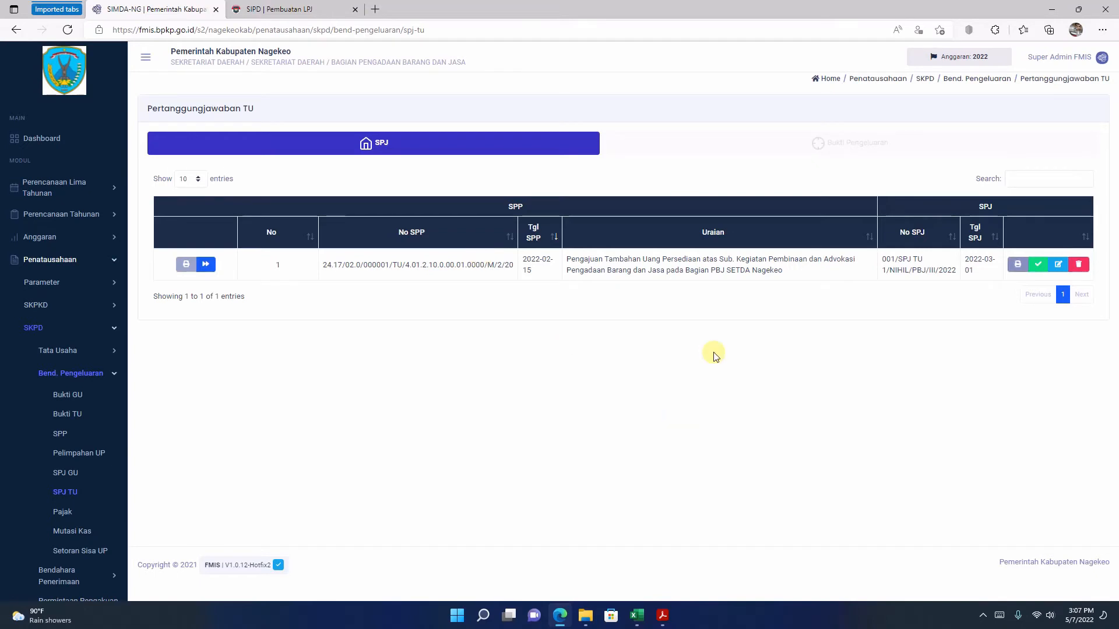
Step: Open the draft printout of the new TU accountability report and enlarge it for reading
left_click(1016, 268)
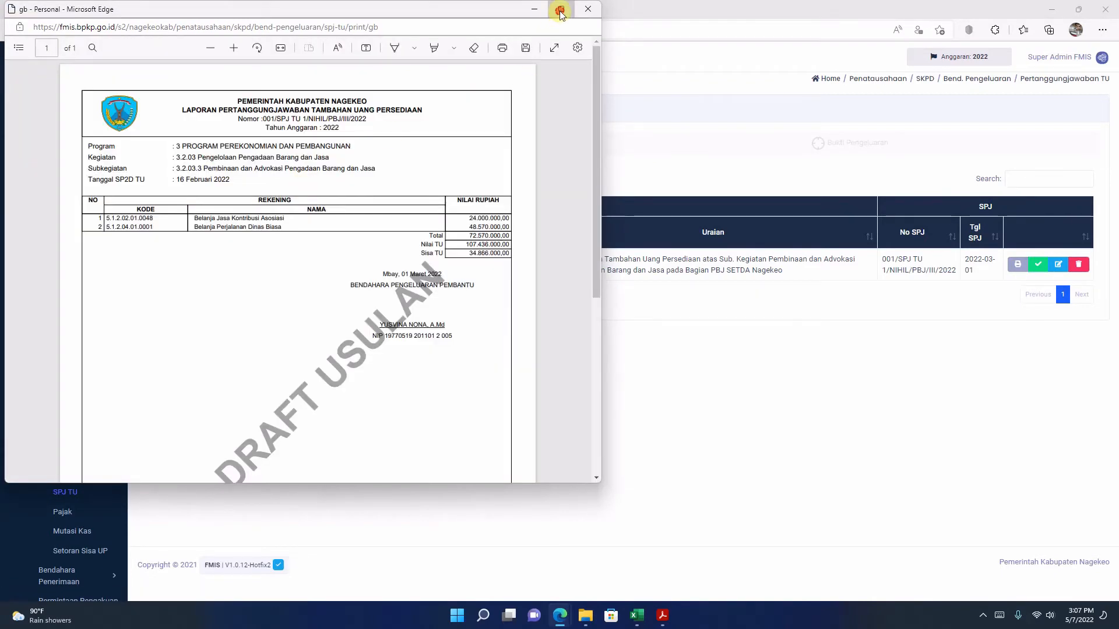
left_click(559, 10)
scroll(513, 237, "down", 3)
scroll(514, 239, "up", 3)
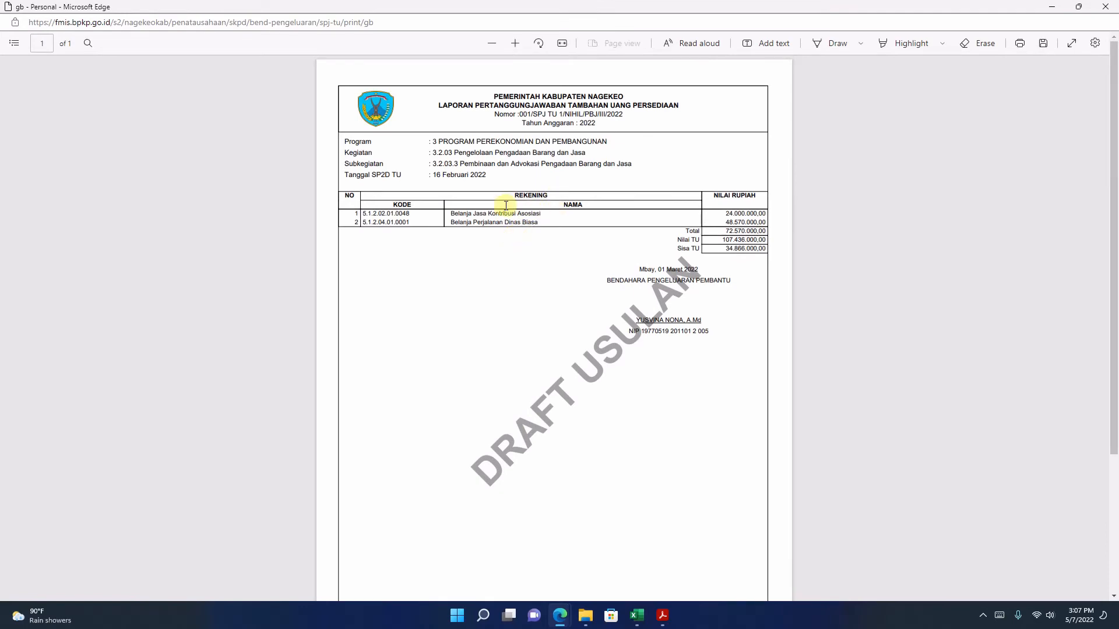
left_click(515, 43)
left_click(515, 43)
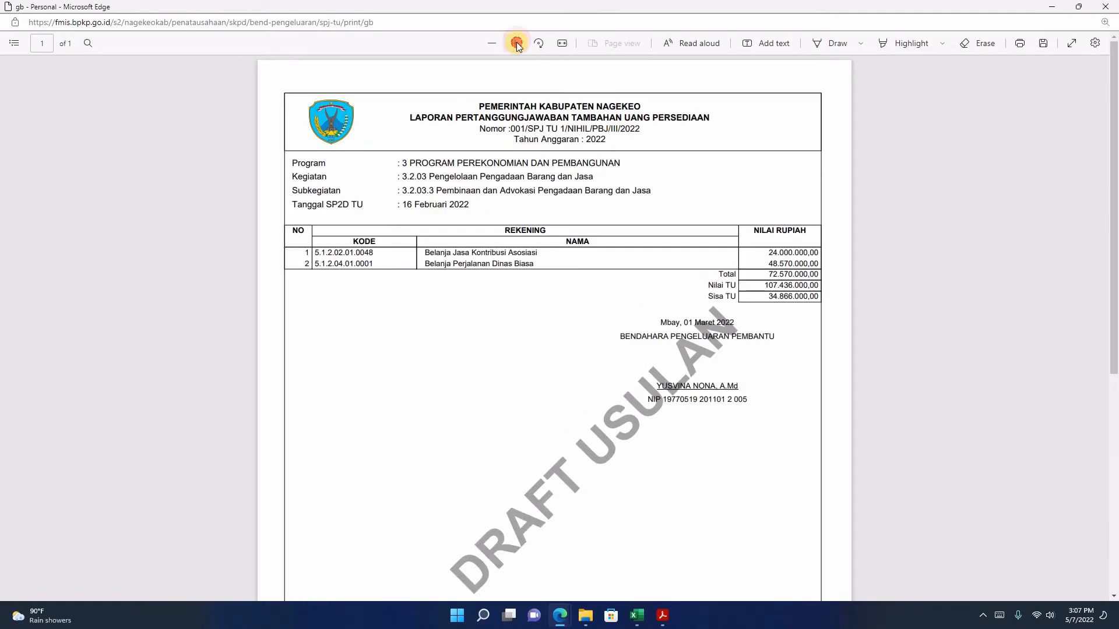
left_click(515, 43)
left_click(515, 43)
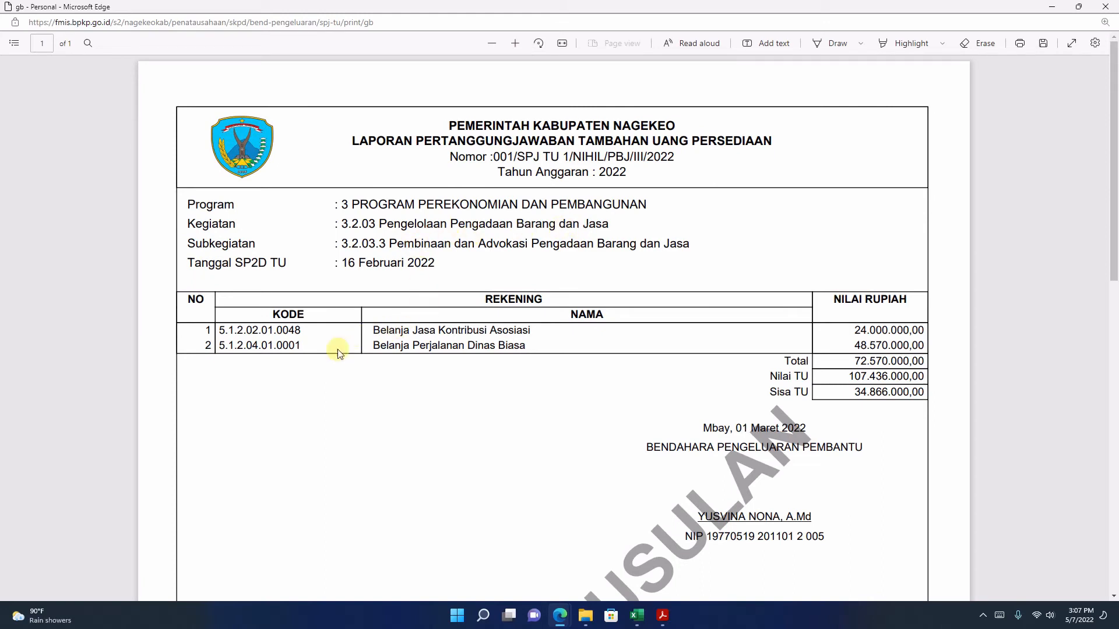
Step: Check the account lines, total and Sisa TU amounts in the draft report, and close the printout
left_click_drag(230, 332, 416, 270)
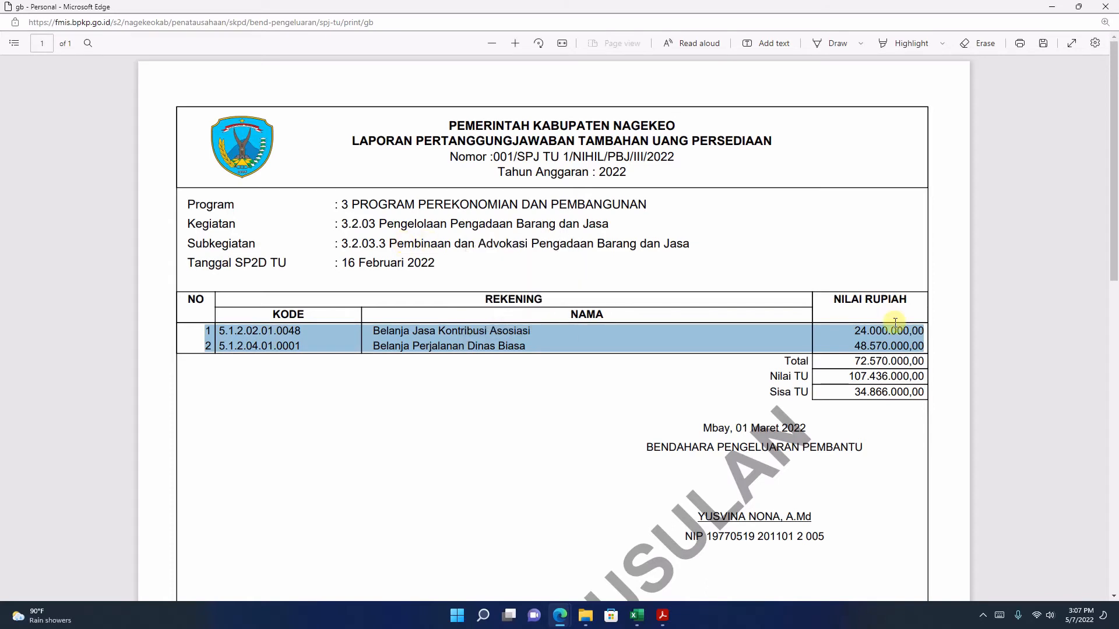
left_click(877, 345)
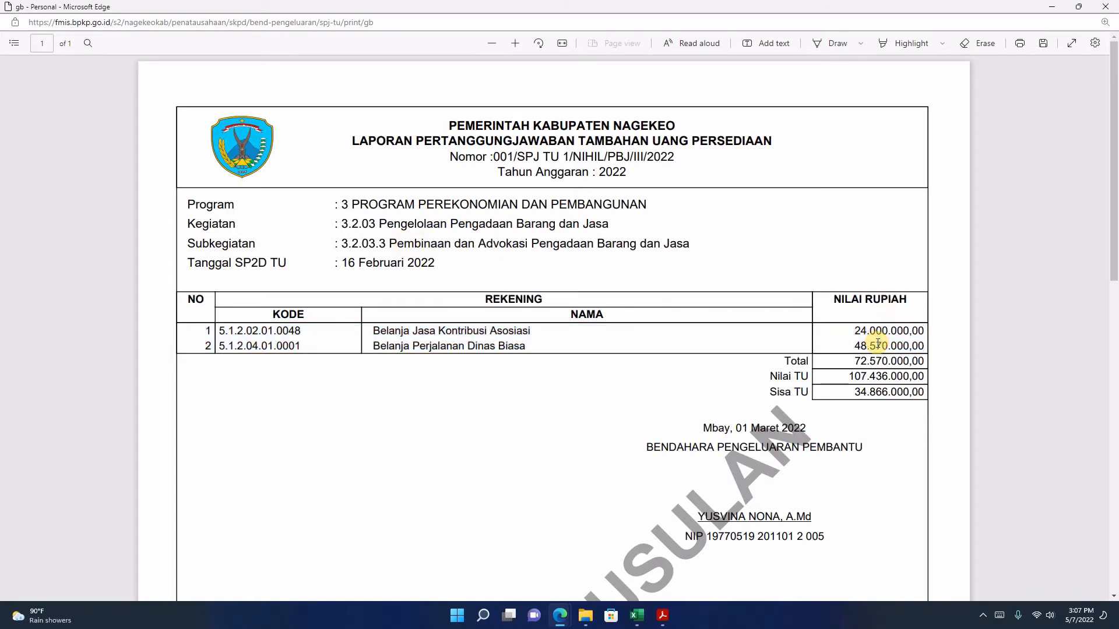
left_click_drag(852, 361, 861, 363)
left_click(859, 378)
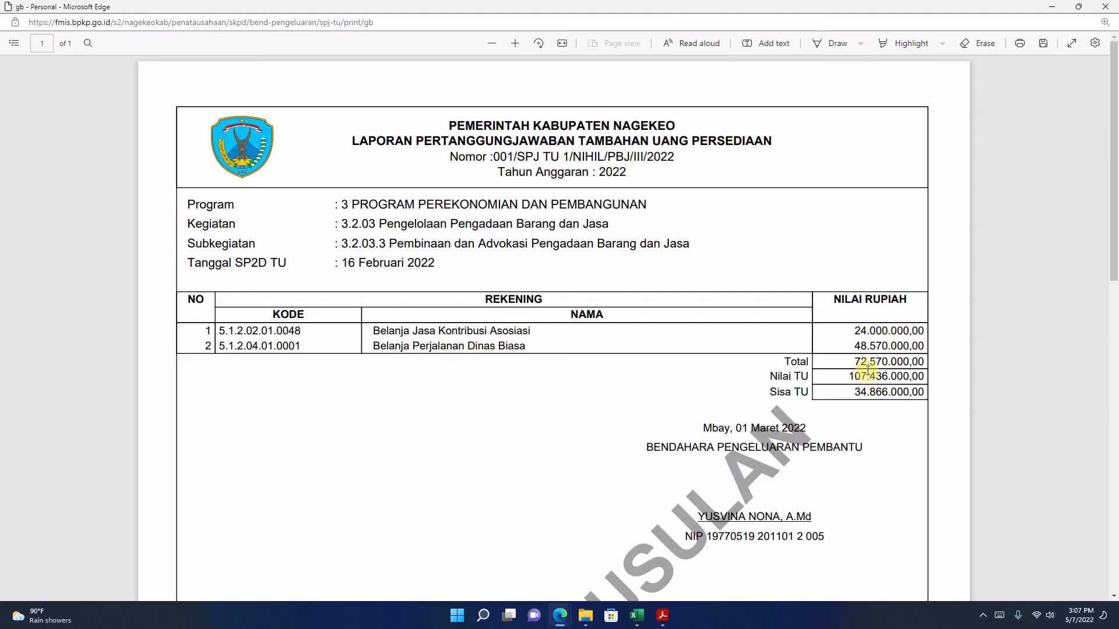
left_click_drag(853, 362, 929, 363)
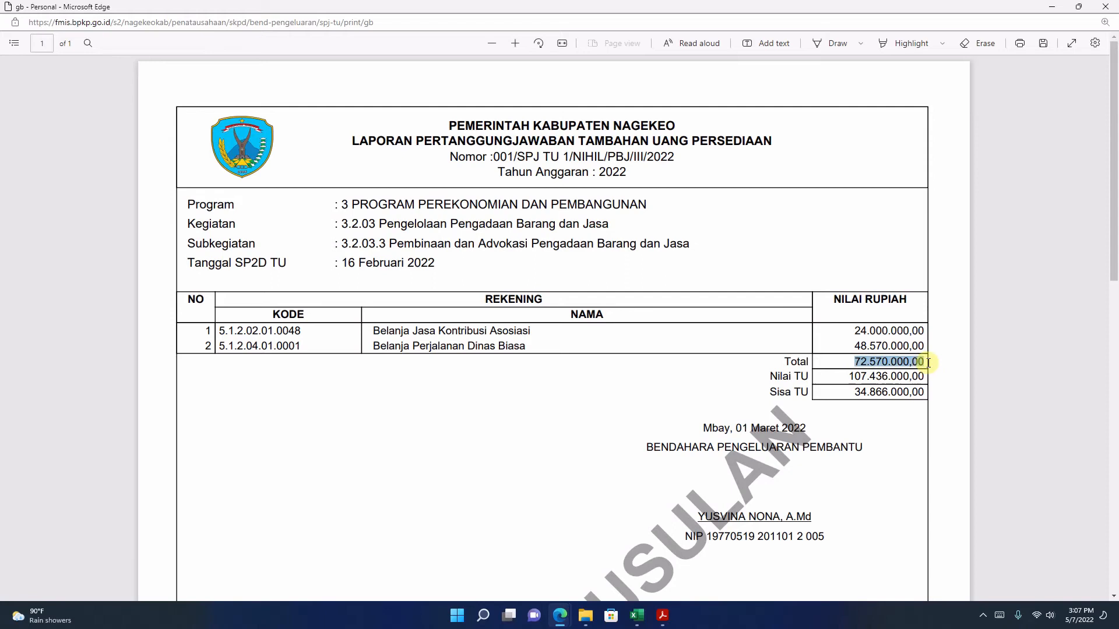
left_click(859, 396)
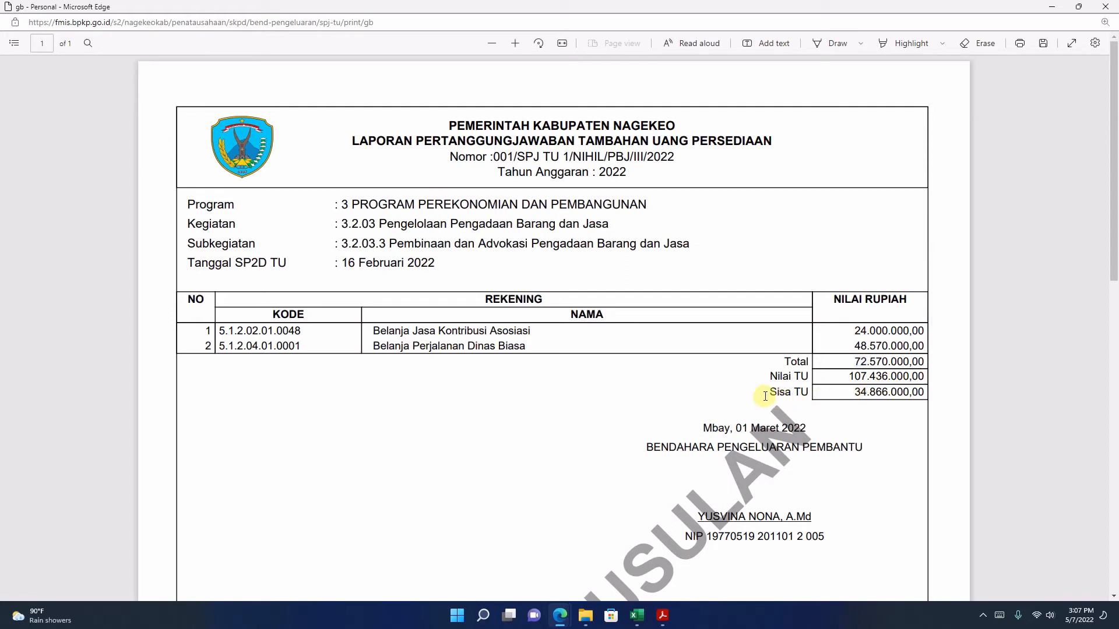
left_click_drag(771, 394, 934, 400)
left_click(893, 396)
left_click(880, 402)
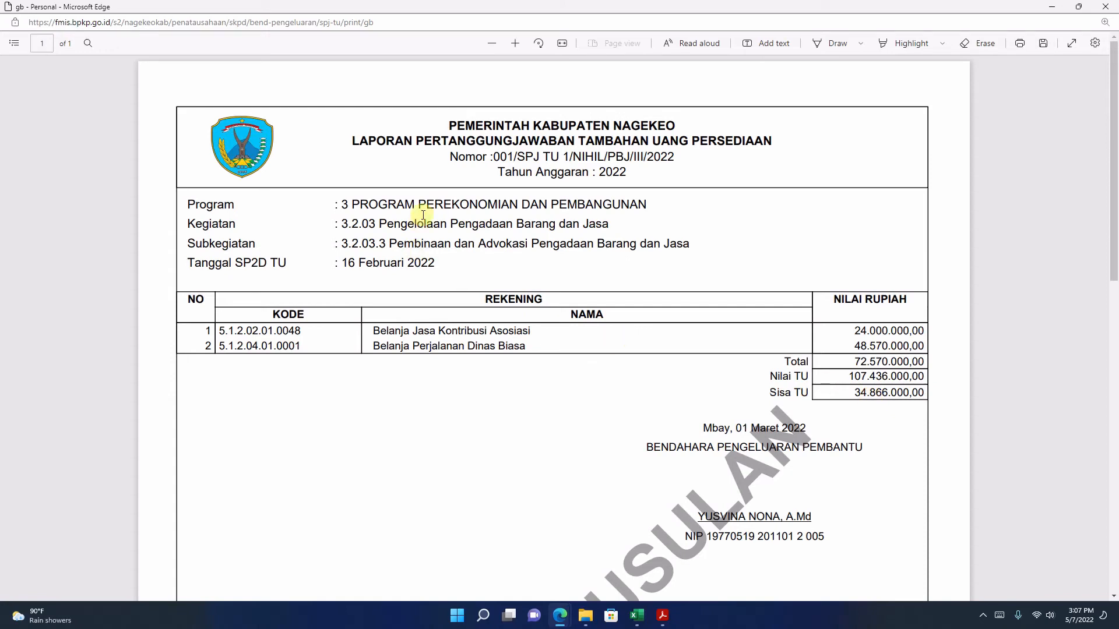
left_click(1103, 12)
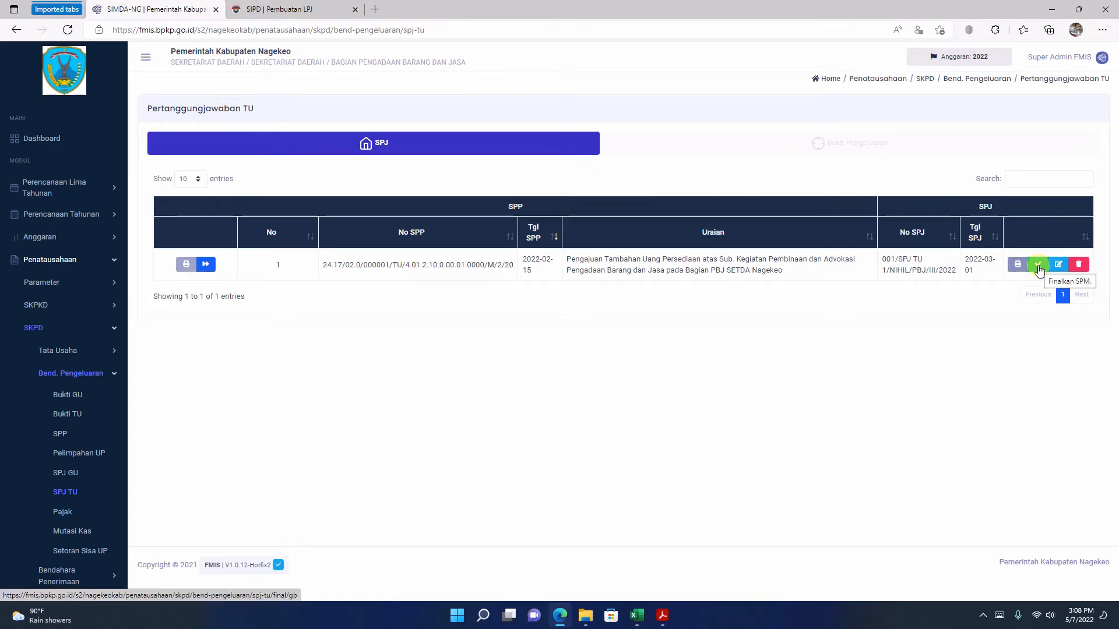
Step: Finalize SPJ 001/SPJ TU 1/NIHIL/PBJ/III/2022 and open its final printout in a maximized window
left_click(1037, 265)
left_click(534, 405)
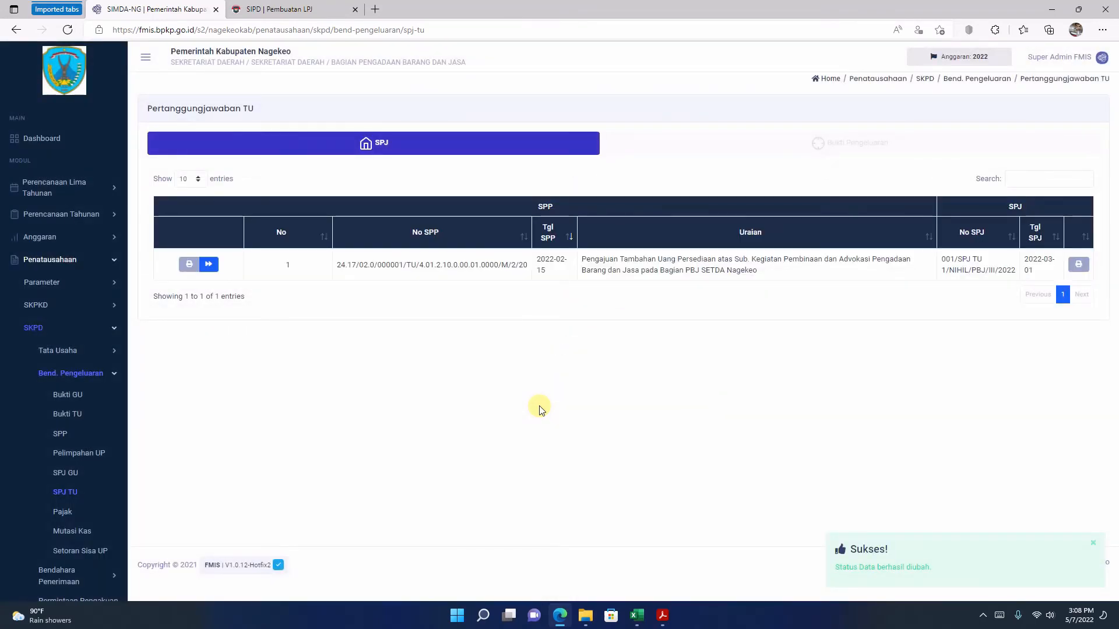
left_click(1081, 265)
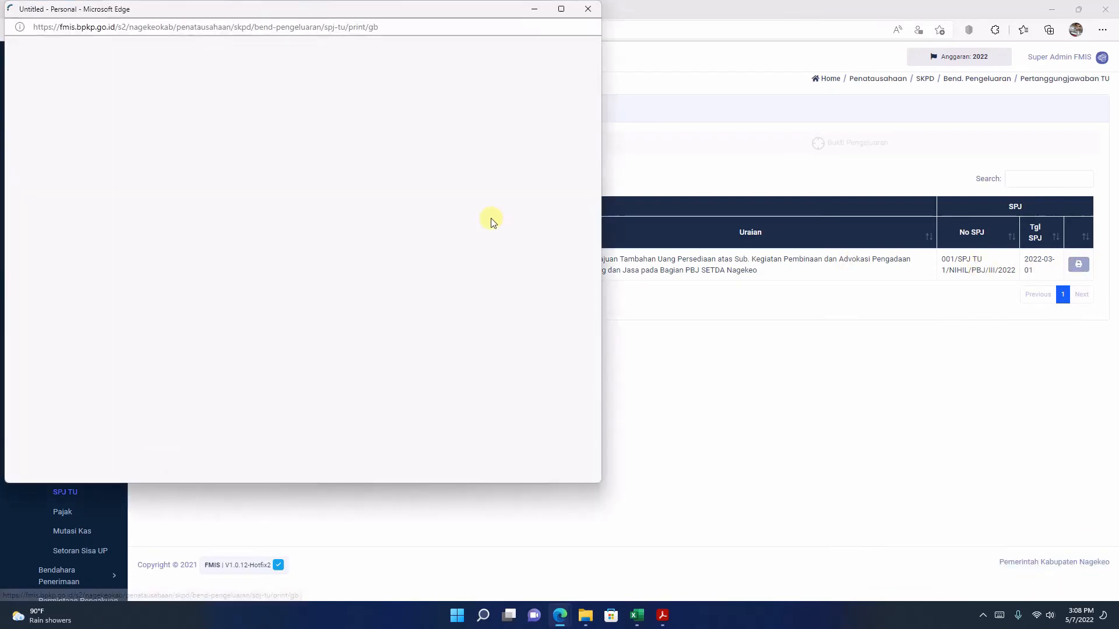
scroll(493, 257, "down", 5)
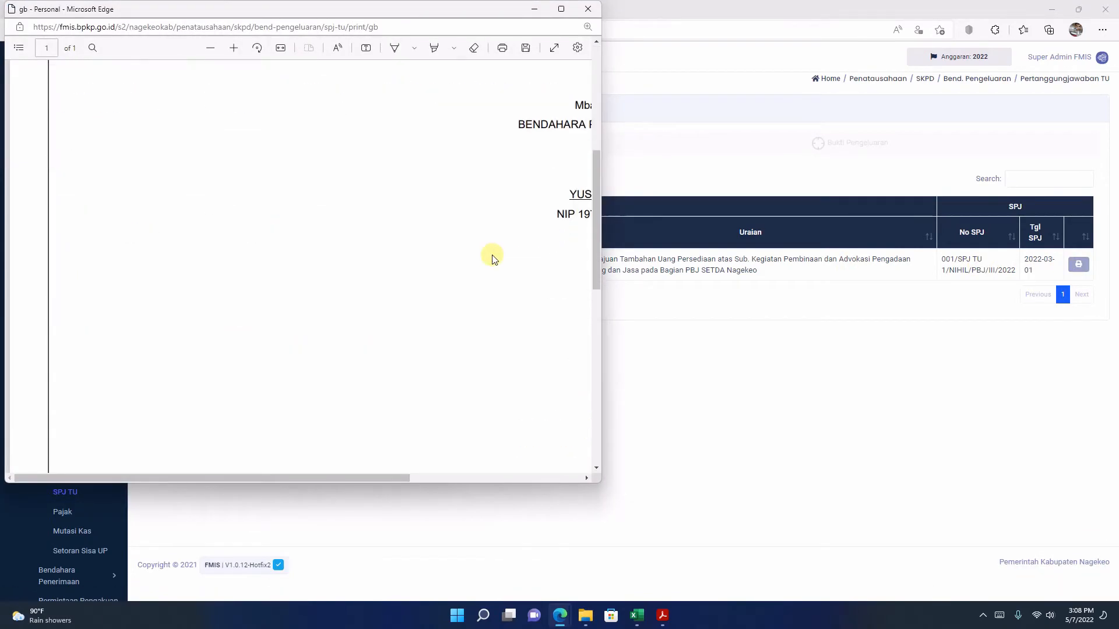
scroll(493, 257, "up", 5)
left_click(561, 9)
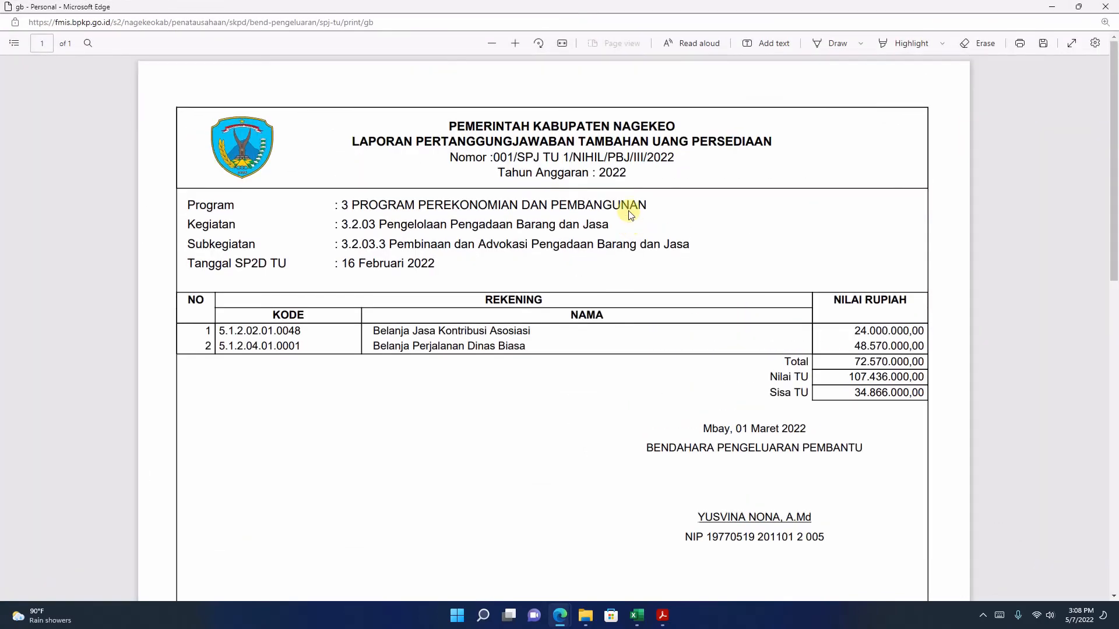
Step: Examine the final TU accountability report from the header to the signature block, and close the printout
scroll(630, 214, "down", 5)
scroll(631, 212, "up", 5)
left_click(674, 469)
scroll(882, 277, "down", 3)
scroll(886, 279, "up", 3)
scroll(771, 484, "down", 10)
scroll(771, 484, "up", 10)
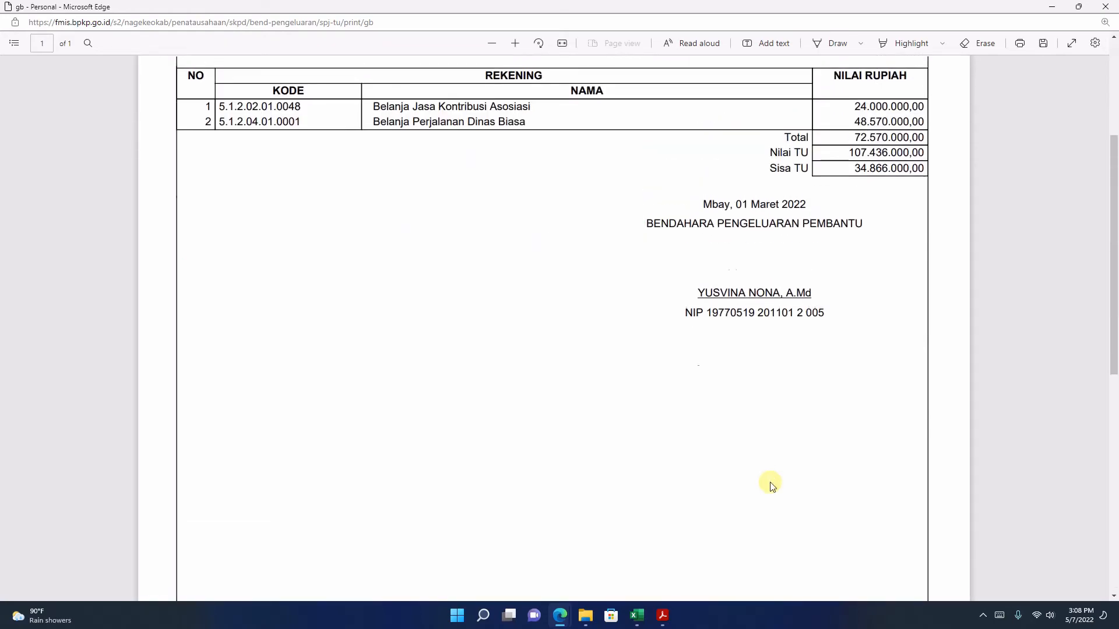
left_click(1105, 6)
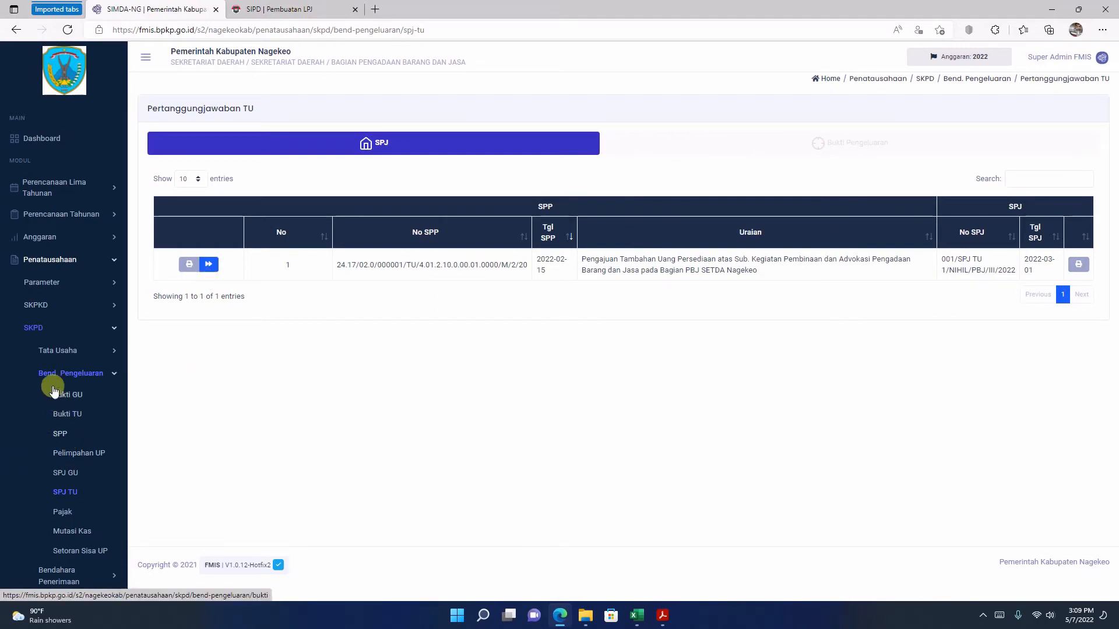
Step: Start a ratification for SPJ 001/SPJ TU 1/NIHIL/PBJ/III/2022 under Pengesahan SPJ, numbered 001/PENG SPJ TU/NIHIL/BAG.PBJ/III/2022
left_click(61, 366)
left_click(72, 353)
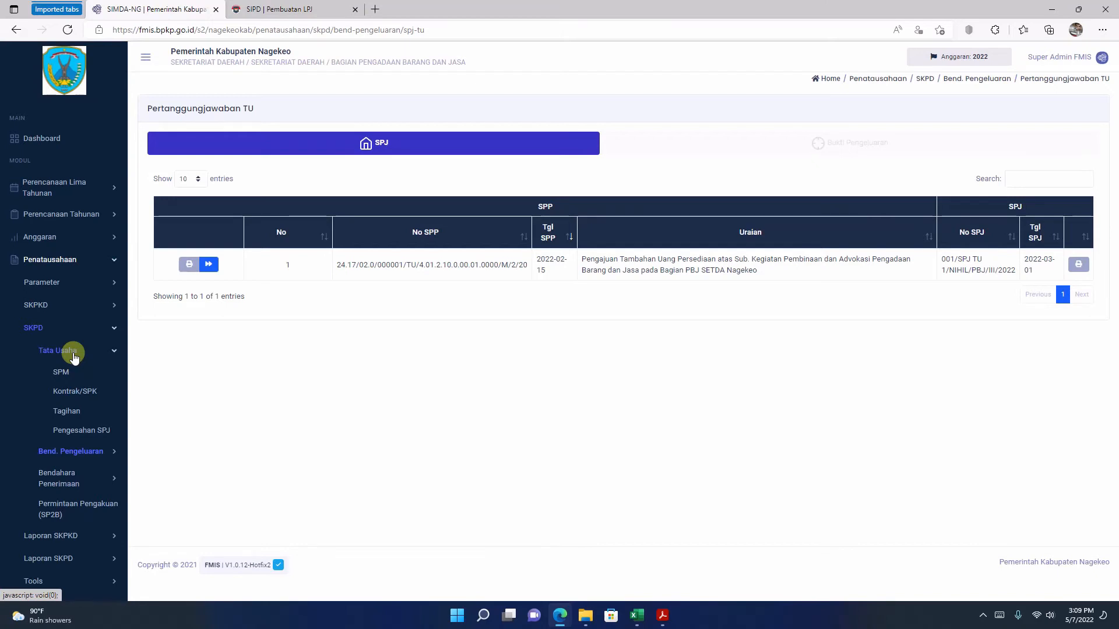
left_click(82, 434)
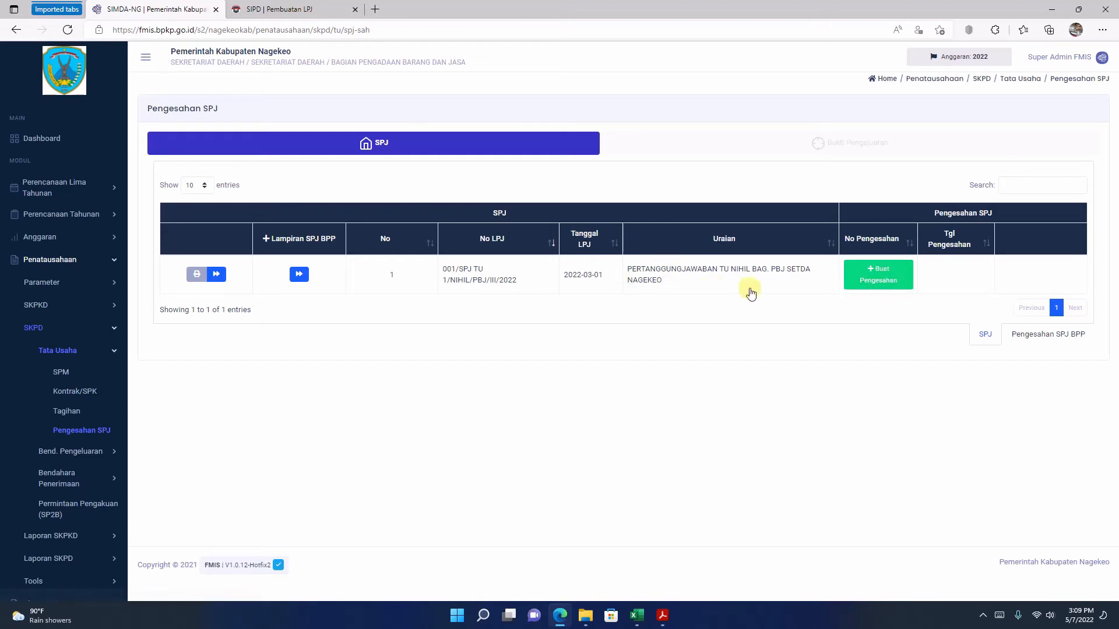
left_click(874, 285)
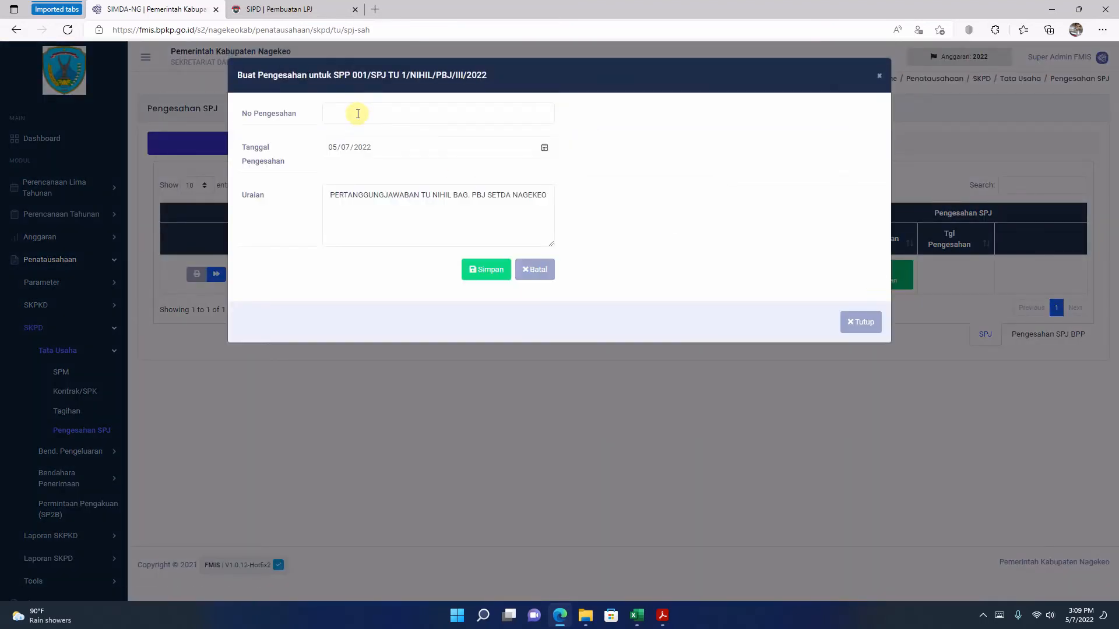
left_click(358, 114)
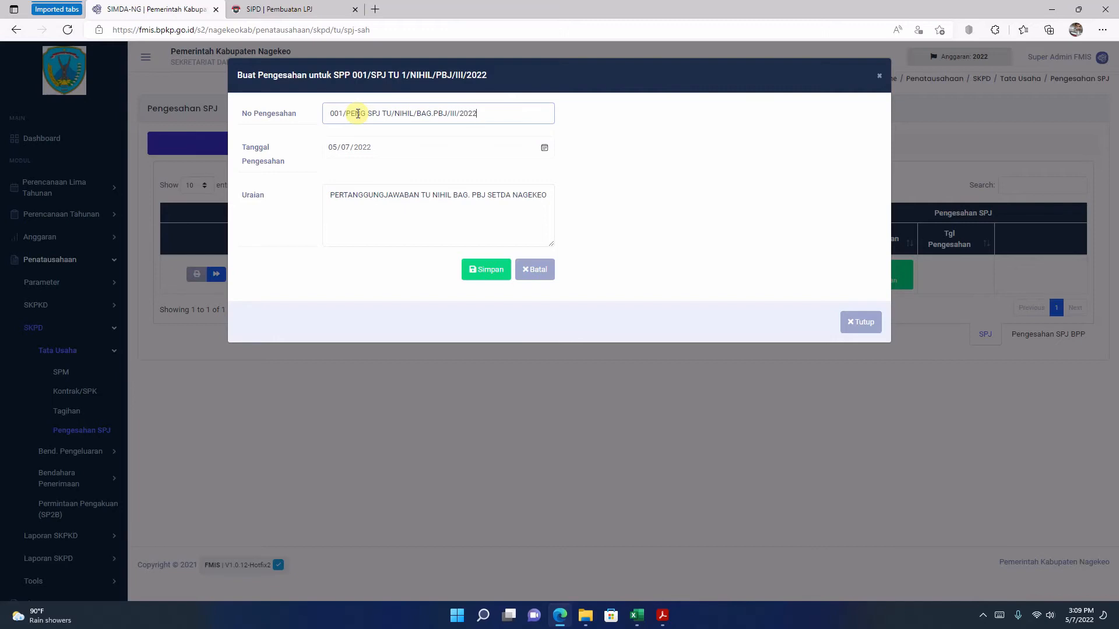
Step: Set the ratification date to 03/01/2022 and save the ratification record
left_click(543, 148)
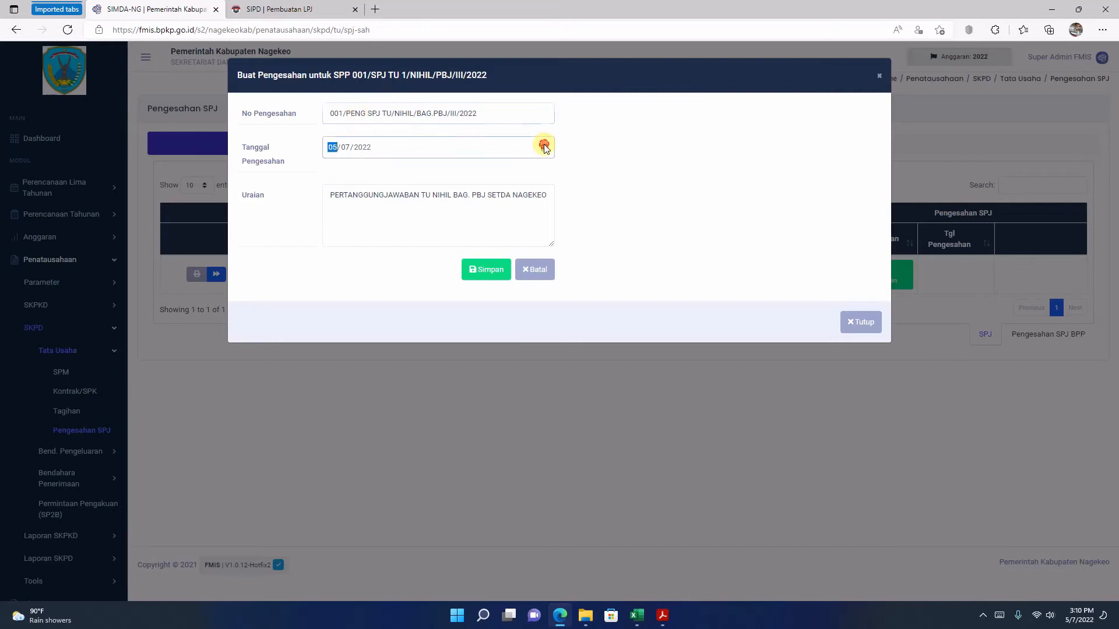
left_click(416, 175)
left_click(415, 174)
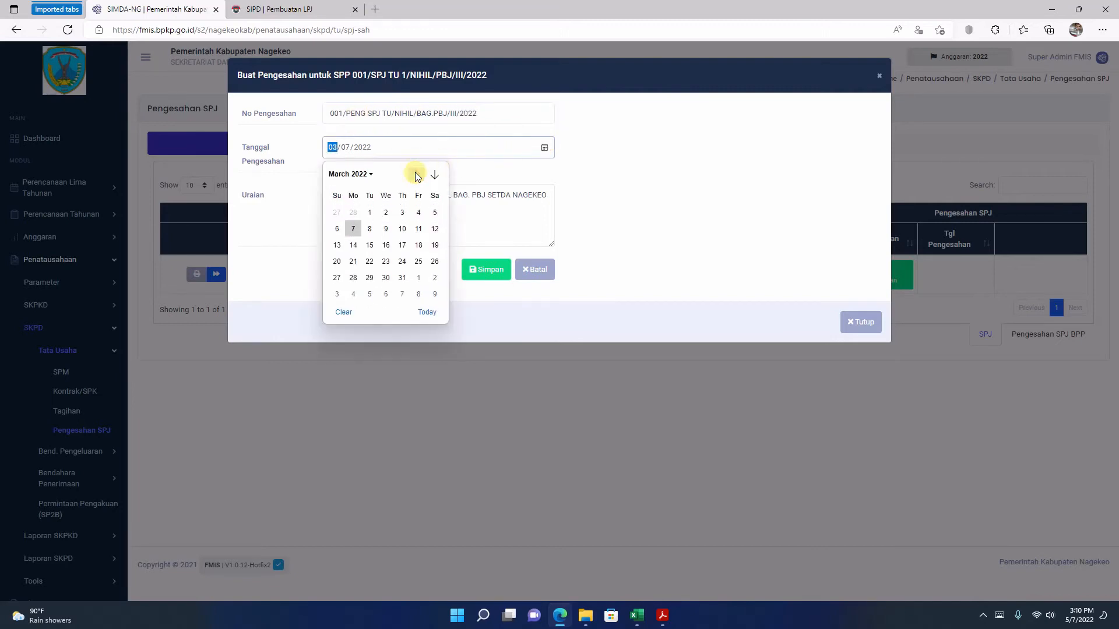
left_click(370, 214)
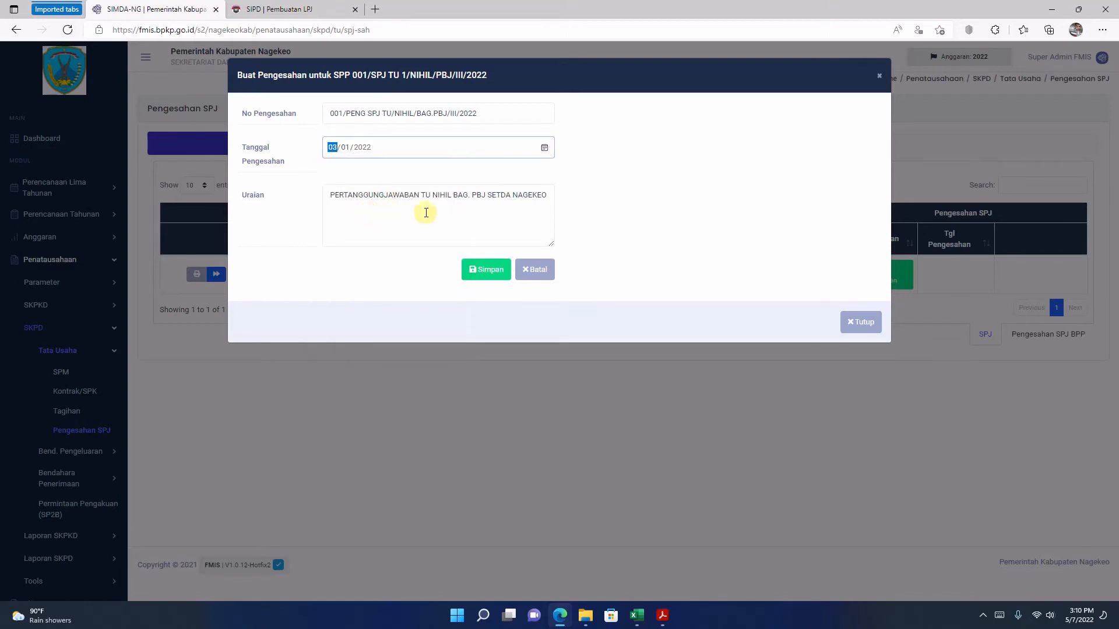
left_click(477, 274)
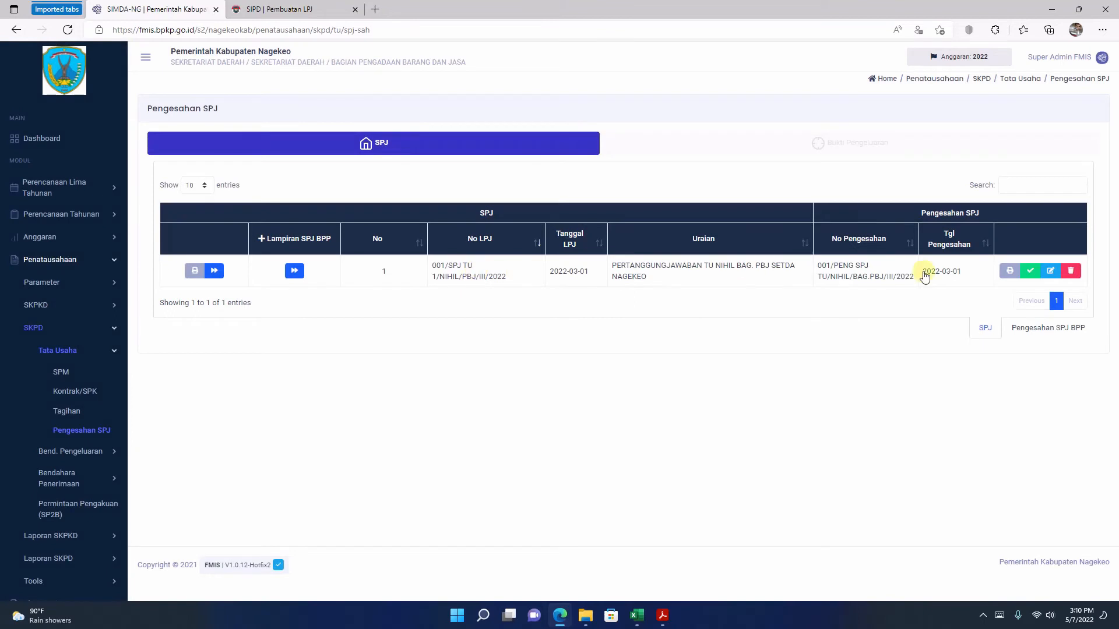
Step: Finalize the SPJ TU ratification and open its printout in a maximized window
left_click(1033, 274)
left_click(540, 413)
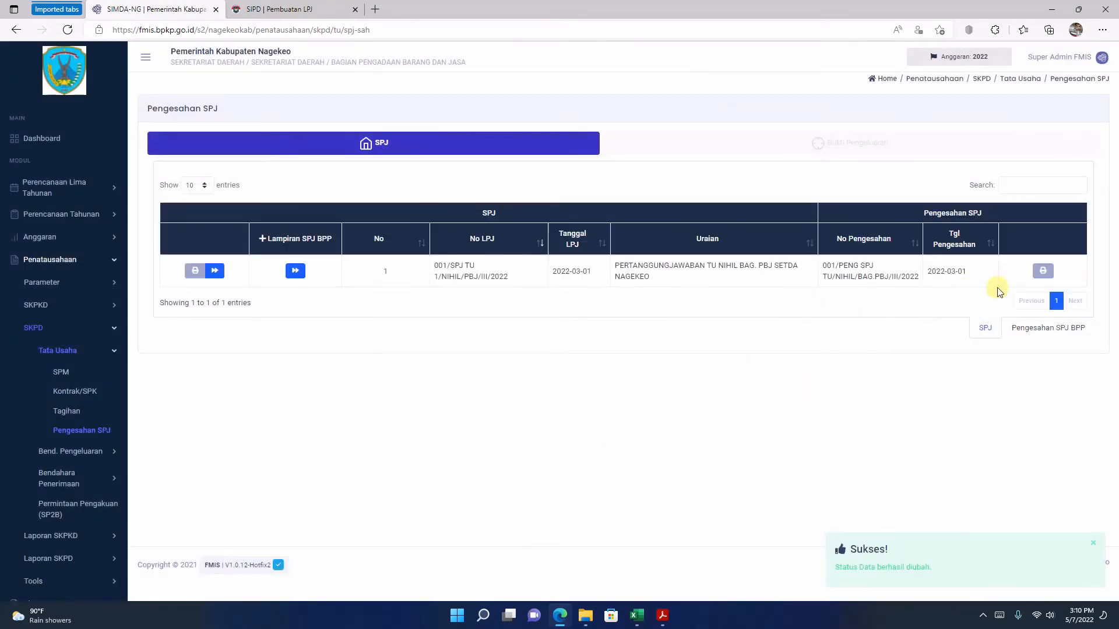
left_click(1042, 270)
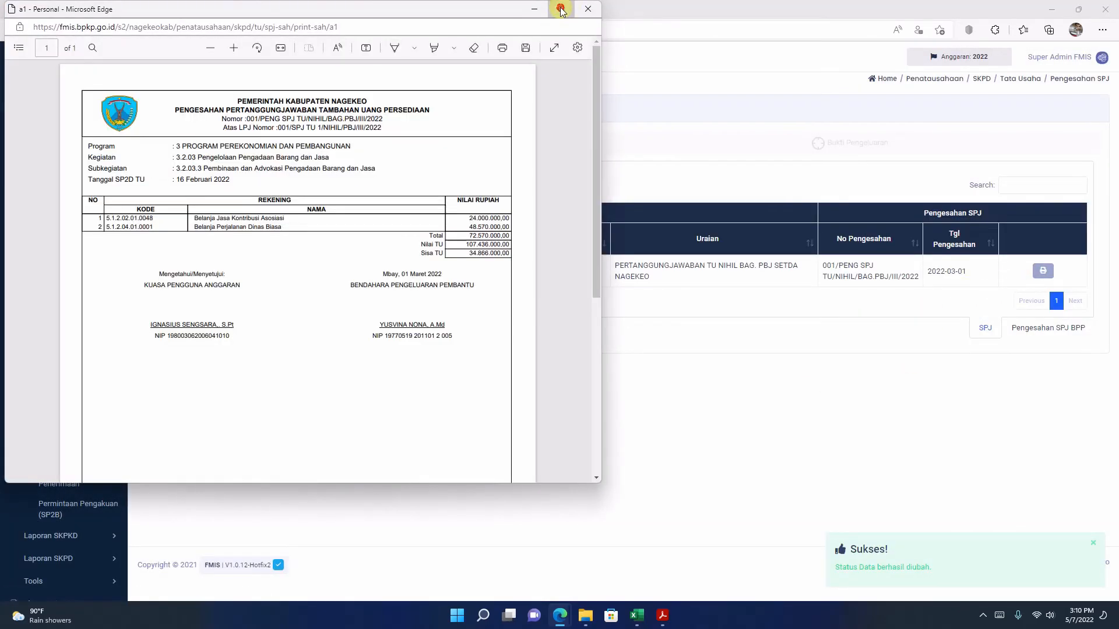
left_click(561, 8)
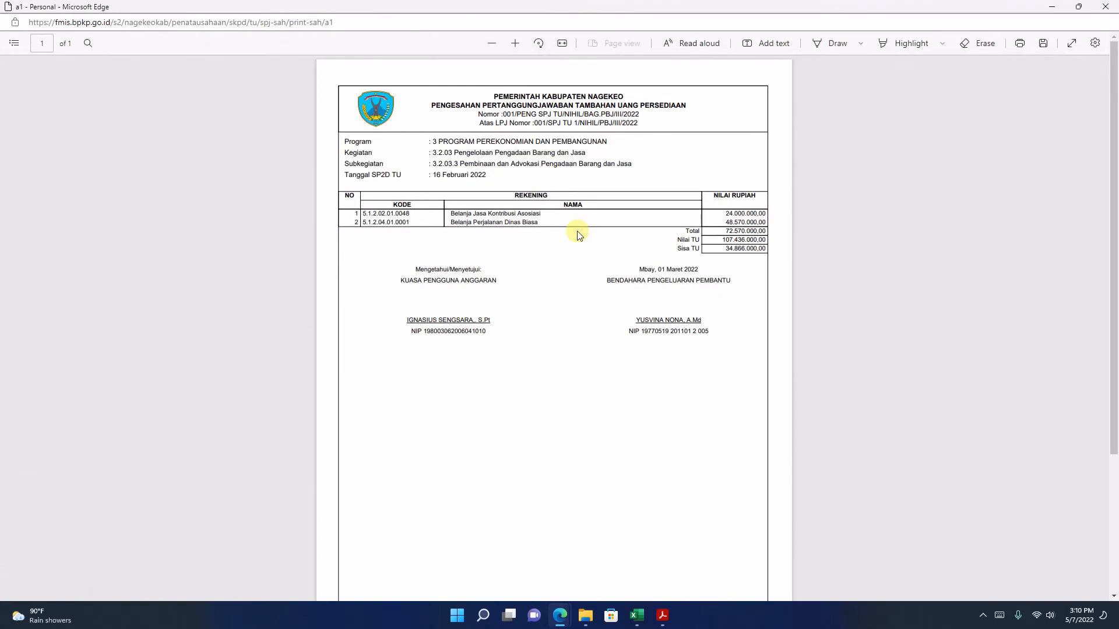
Step: Check the ratification printout down the page, including the Sisa TU amount, and close it
scroll(542, 260, "down", 3)
scroll(522, 291, "up", 3)
left_click_drag(724, 249, 781, 242)
left_click(720, 246)
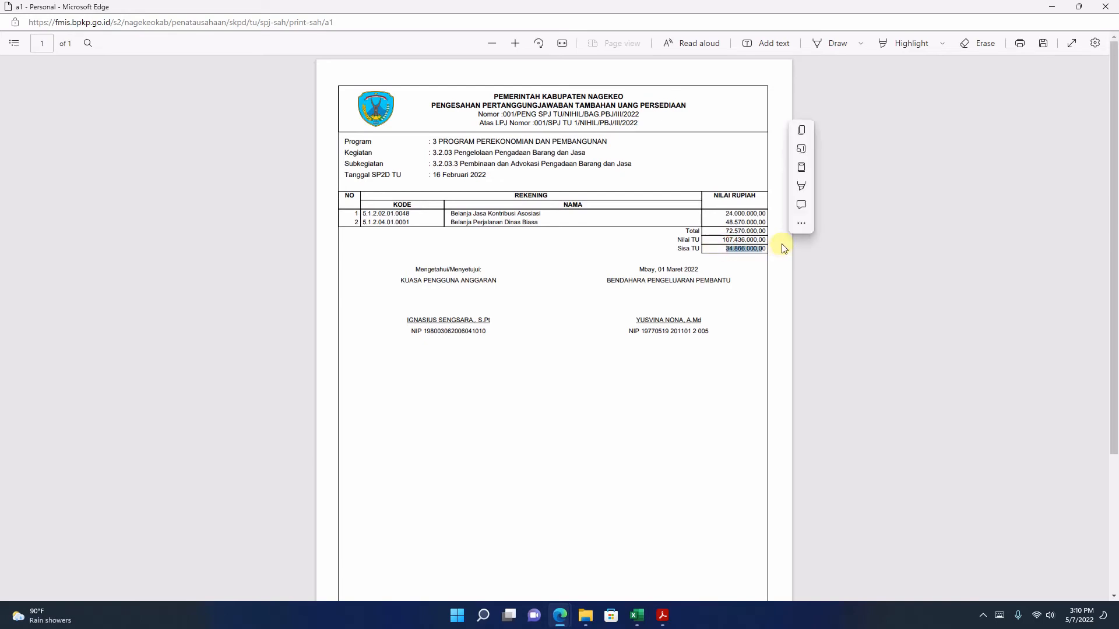
left_click(1104, 7)
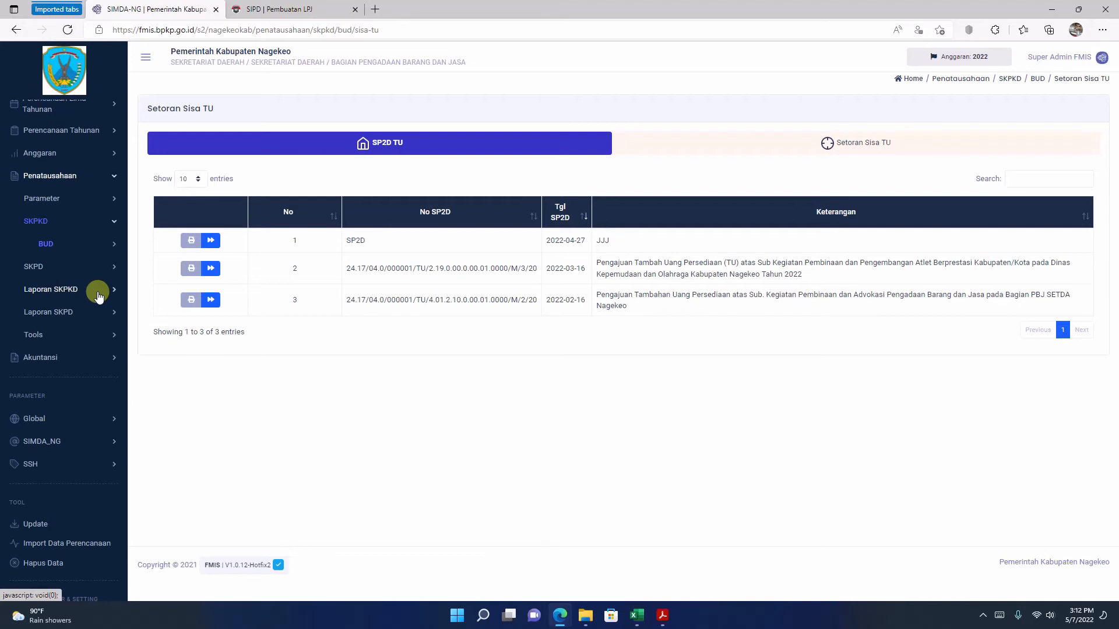
Step: Open the SPP Nihil list of the expenditure treasurer's payment requests
left_click(50, 266)
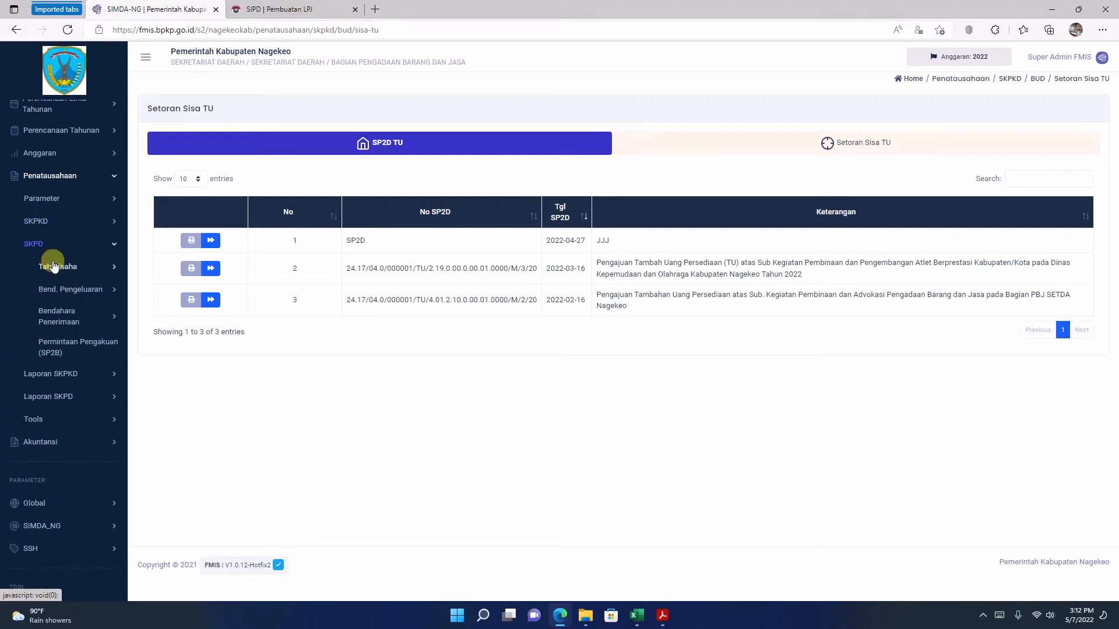
left_click(95, 293)
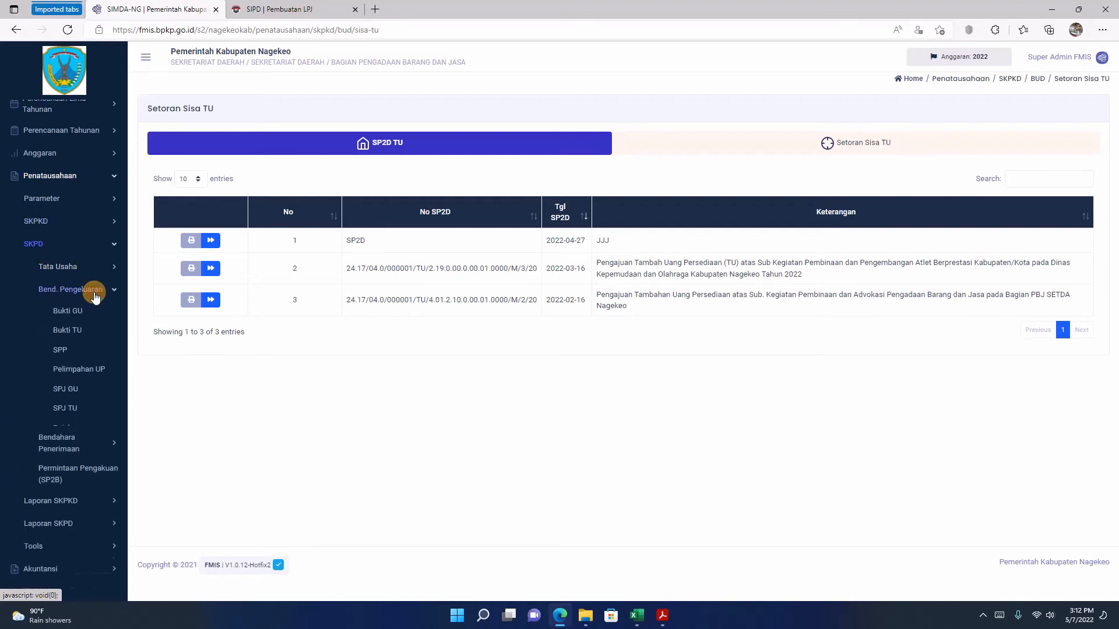
left_click(55, 353)
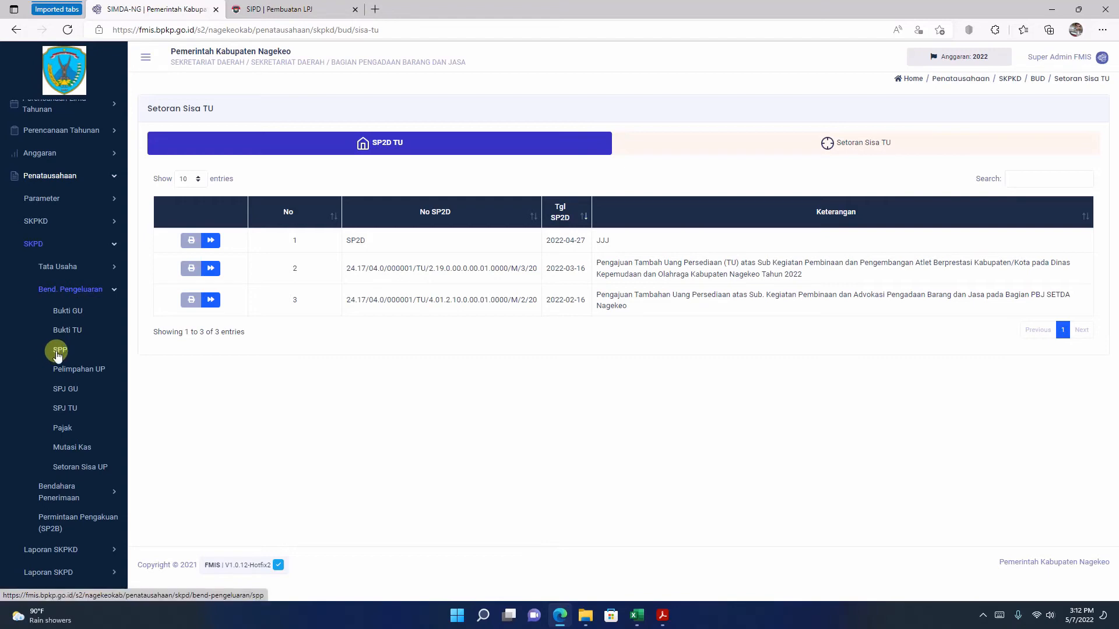
left_click(60, 353)
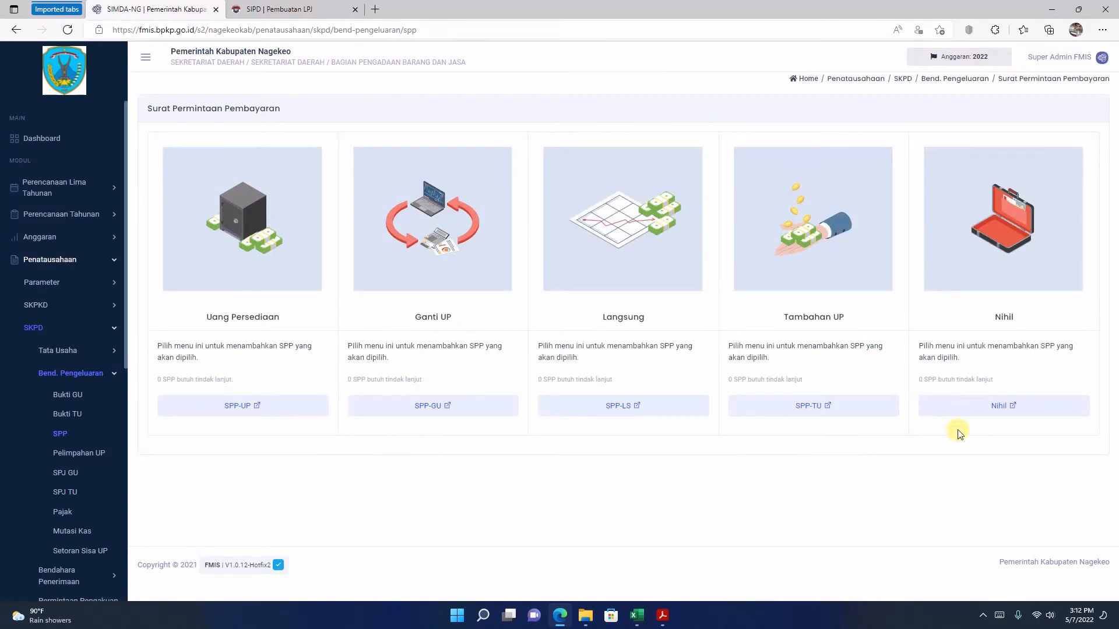
left_click(988, 411)
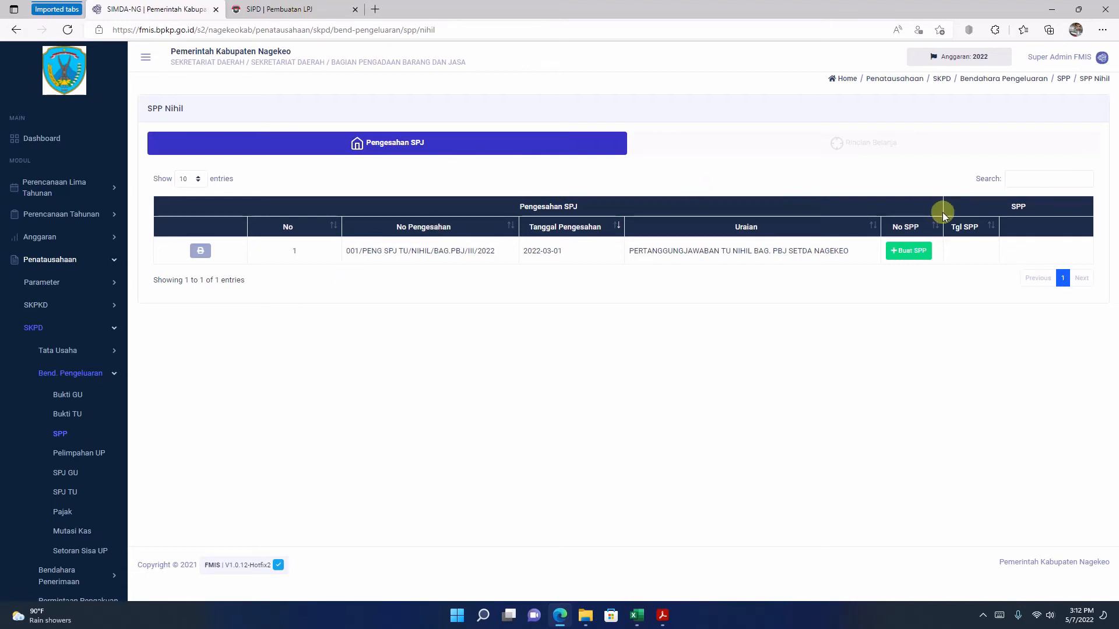
Step: Create an SPP for the ratified SPJ with number 001/SPP TU NIHIL/BAG. PBJ/III/2022 and date 03/01/2022
left_click(906, 252)
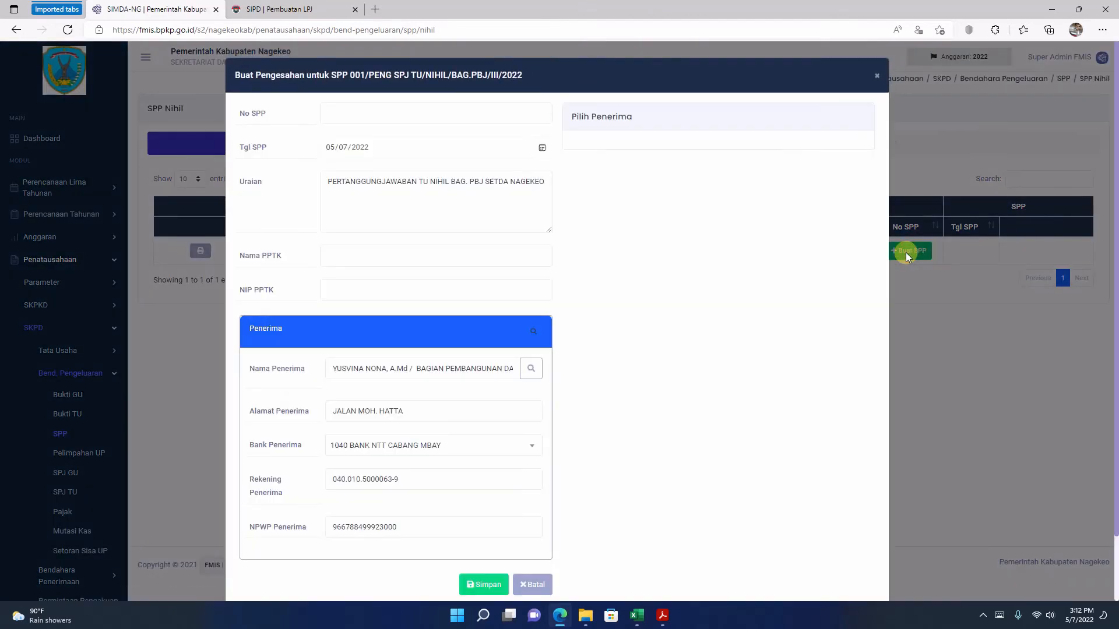
left_click(344, 113)
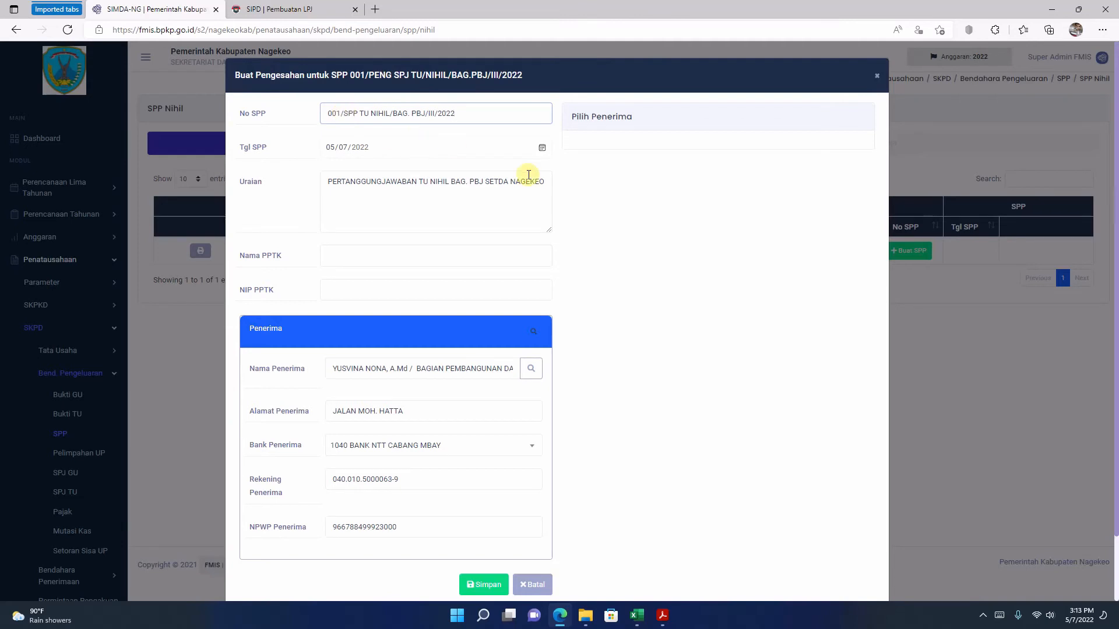
left_click(541, 150)
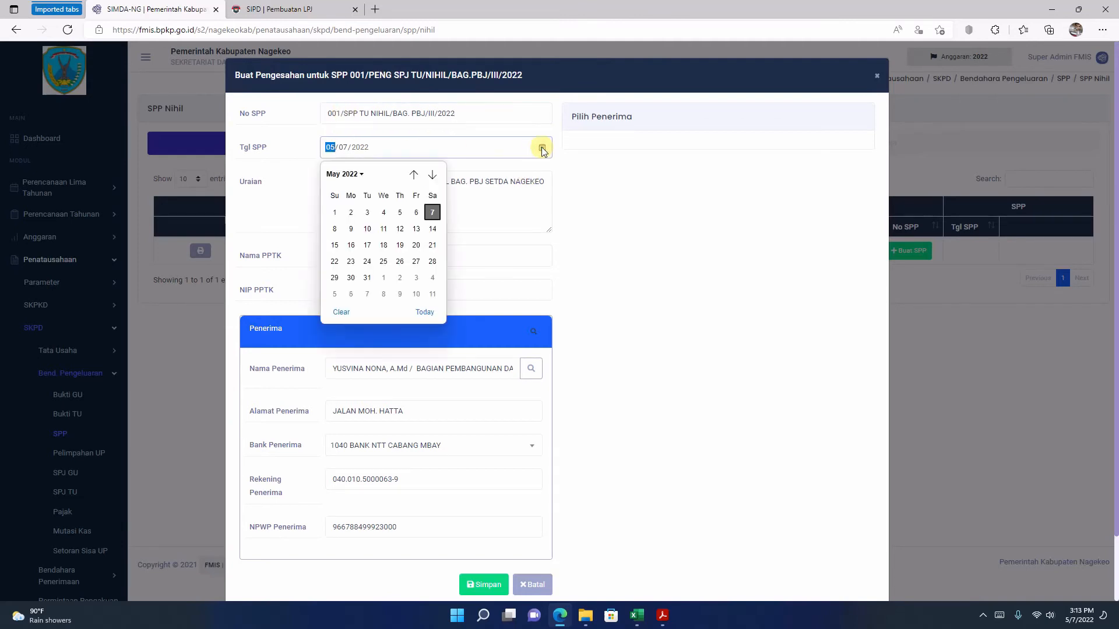
double_click(414, 175)
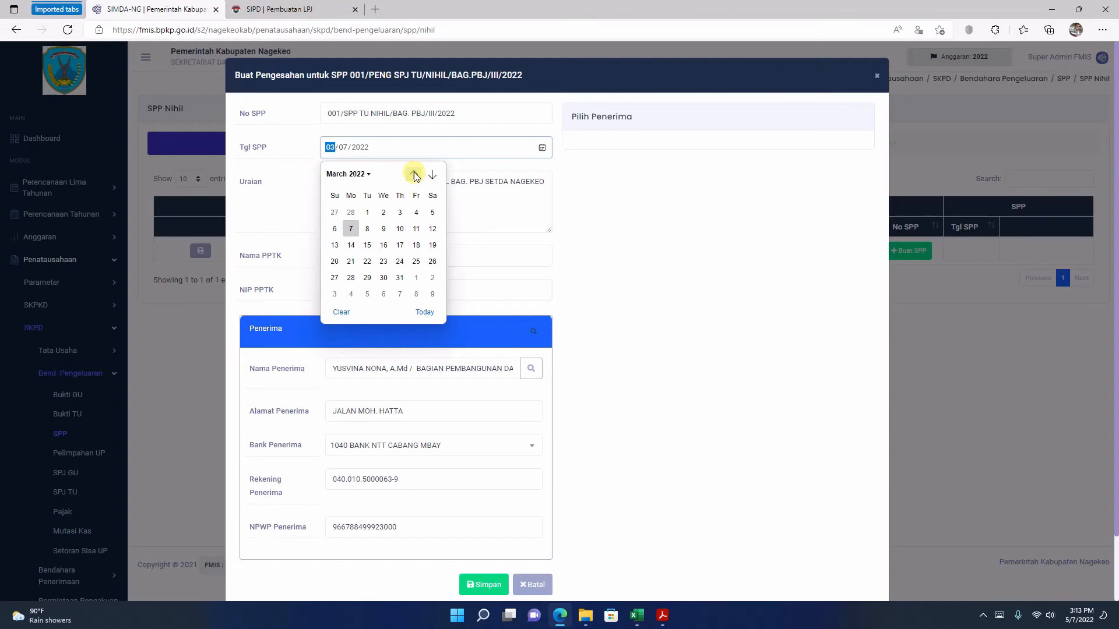
left_click(367, 212)
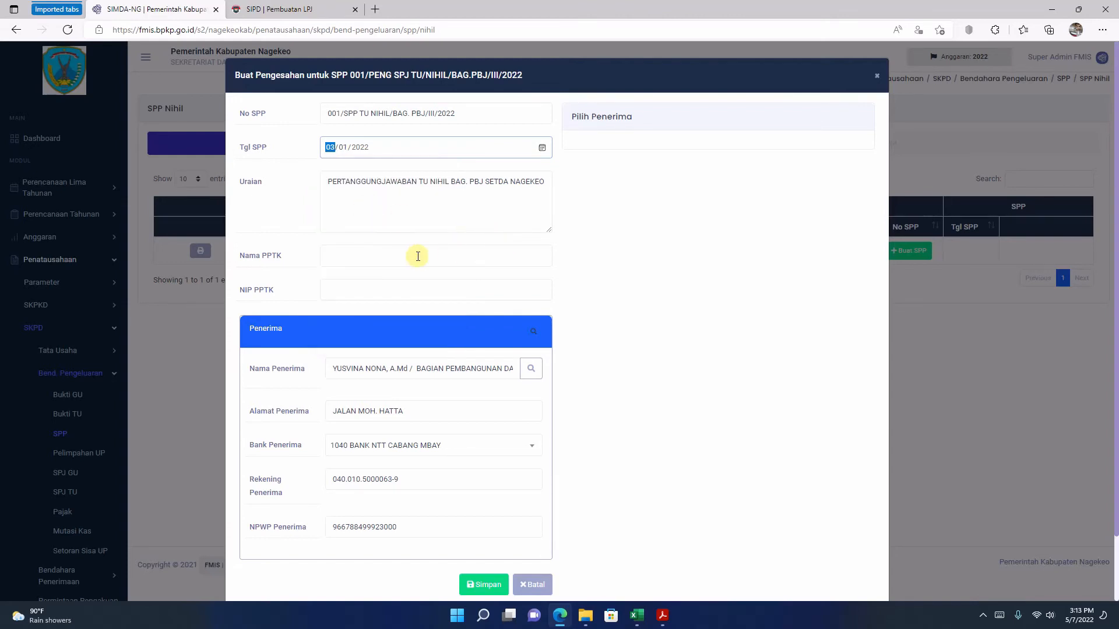
Step: Copy the technical officer's name from the earlier SPP PDF in Acrobat Reader into the form's Nama PPTK field
left_click(416, 255)
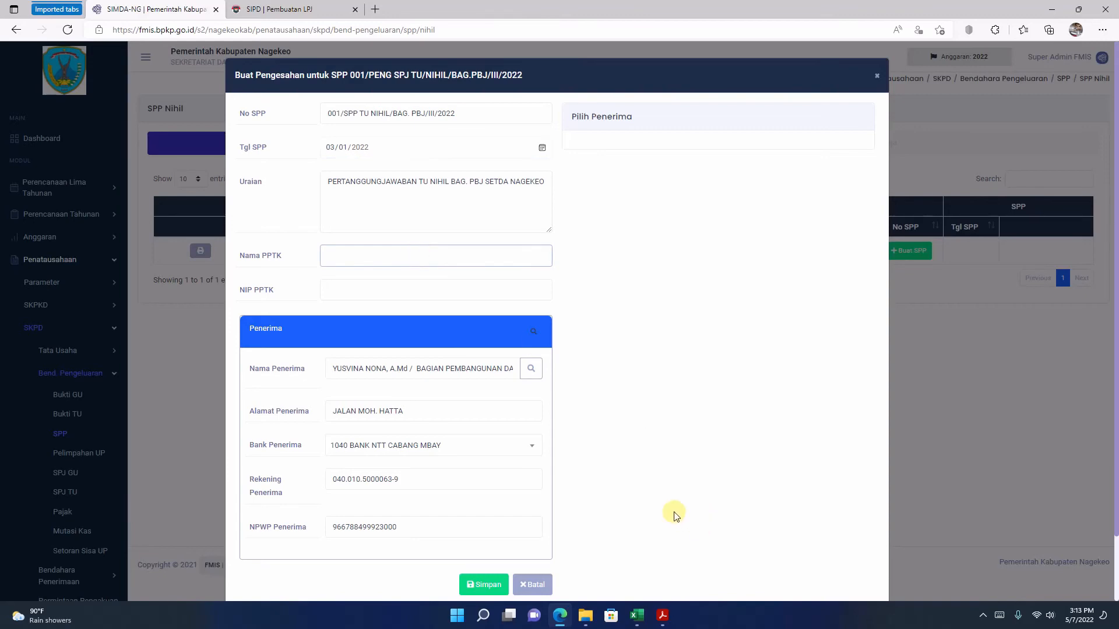
left_click(663, 616)
mouse_move(215, 335)
left_mouse_down()
mouse_move(367, 337)
mouse_move(214, 334)
left_mouse_up()
key("ctrl+c")
right_click(251, 334)
left_click(271, 351)
left_click(560, 615)
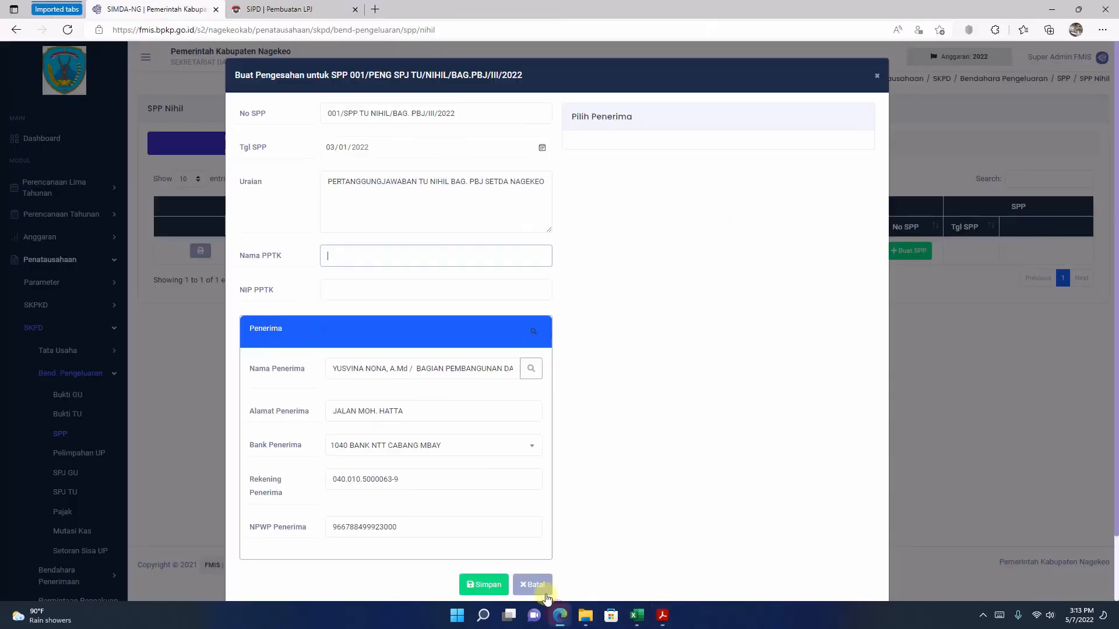
right_click(347, 251)
left_click(390, 379)
Step: Copy the technical officer's NIP from the SPP PDF in Acrobat Reader into the form's NIP PPTK field
left_click(662, 616)
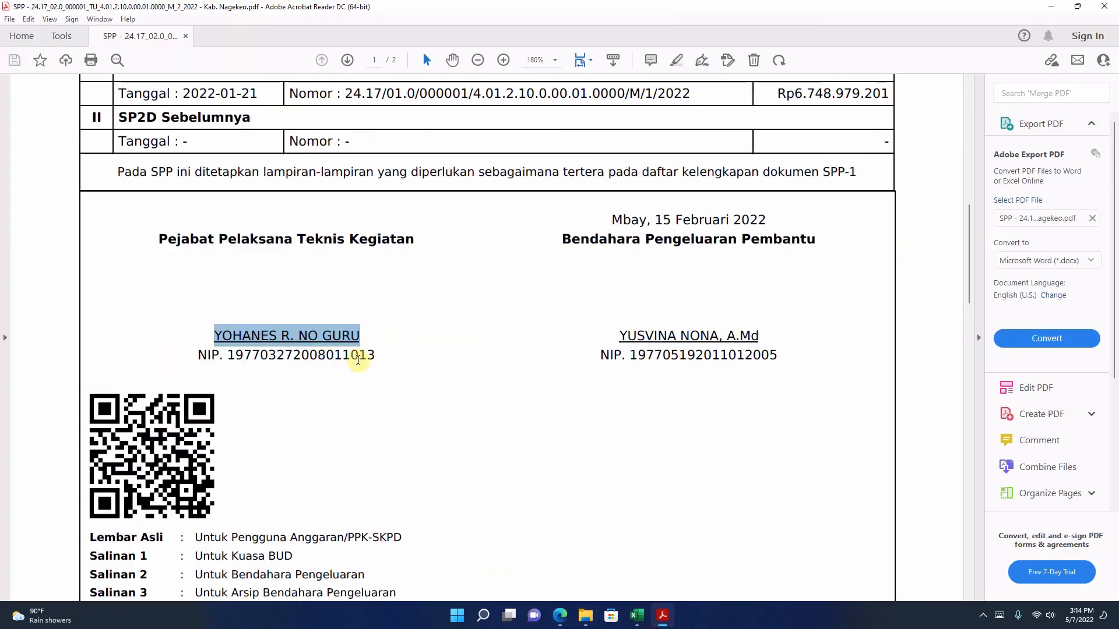
left_click_drag(376, 355, 231, 357)
right_click(232, 356)
left_click(252, 372)
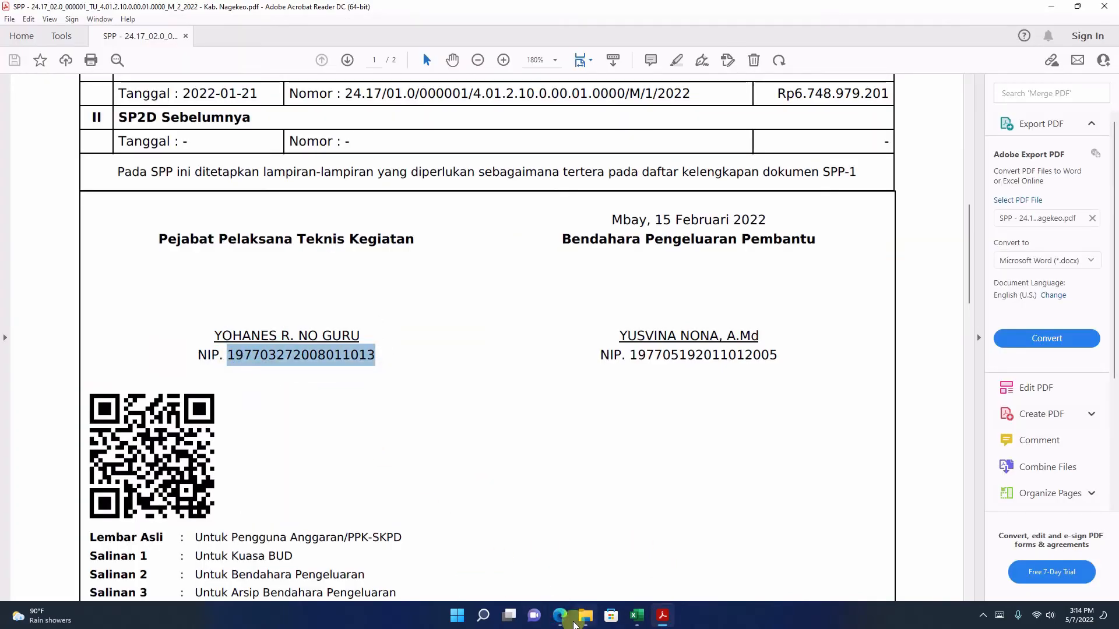
left_click(560, 615)
right_click(349, 299)
left_click(387, 405)
Step: Review the completed SPP Nihil form with its recipient details and save it
scroll(394, 407, "down", 1)
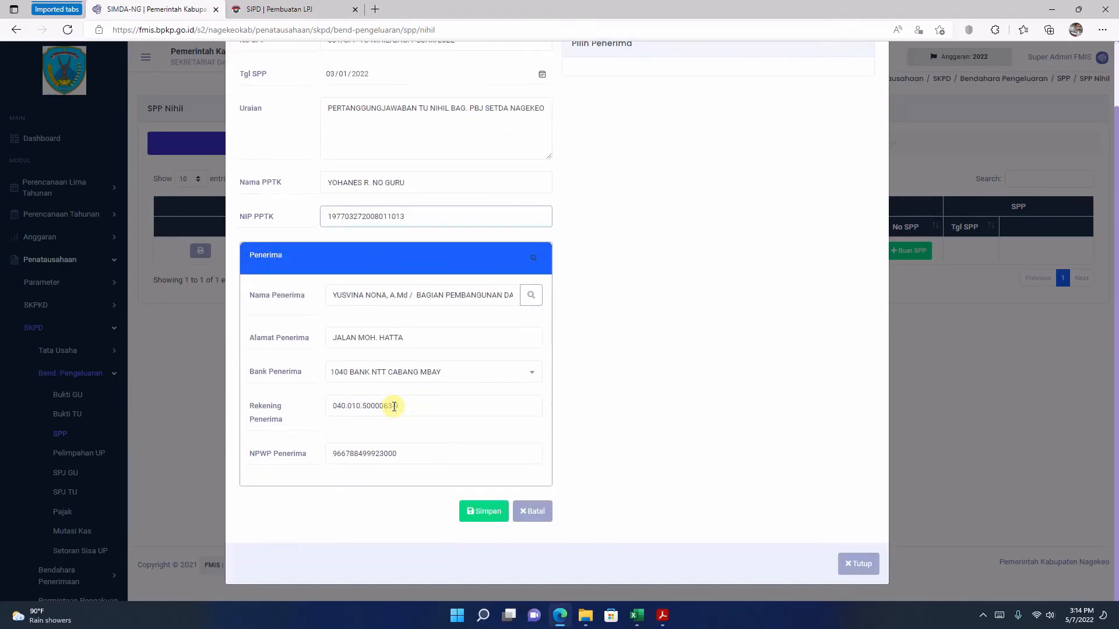
scroll(394, 407, "up", 1)
scroll(394, 407, "down", 1)
scroll(619, 320, "up", 1)
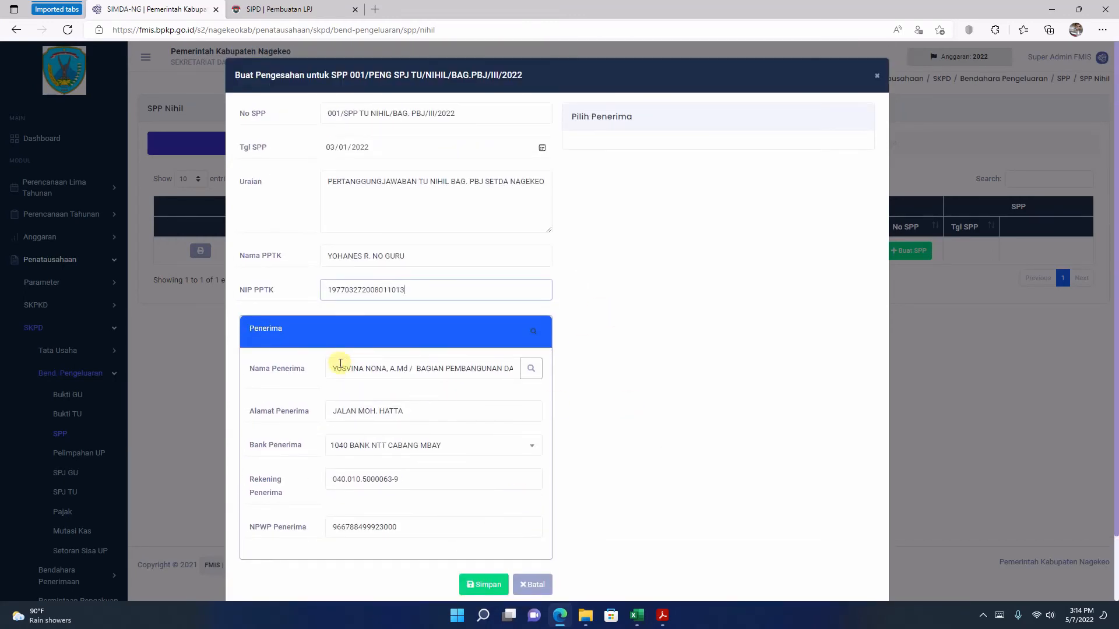
scroll(343, 367, "down", 1)
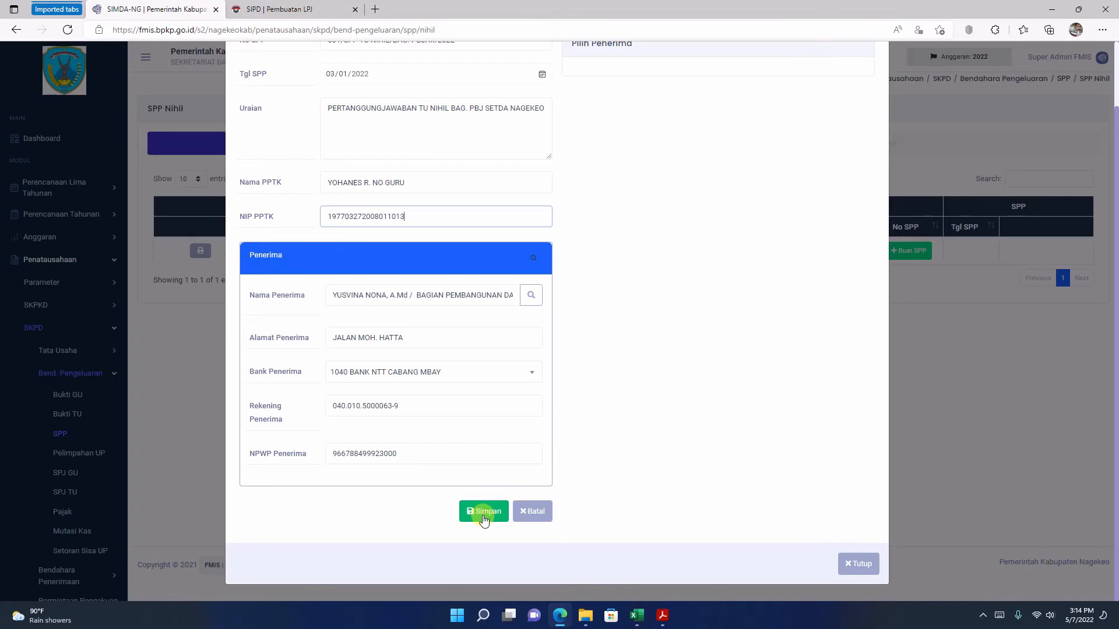
left_click(483, 513)
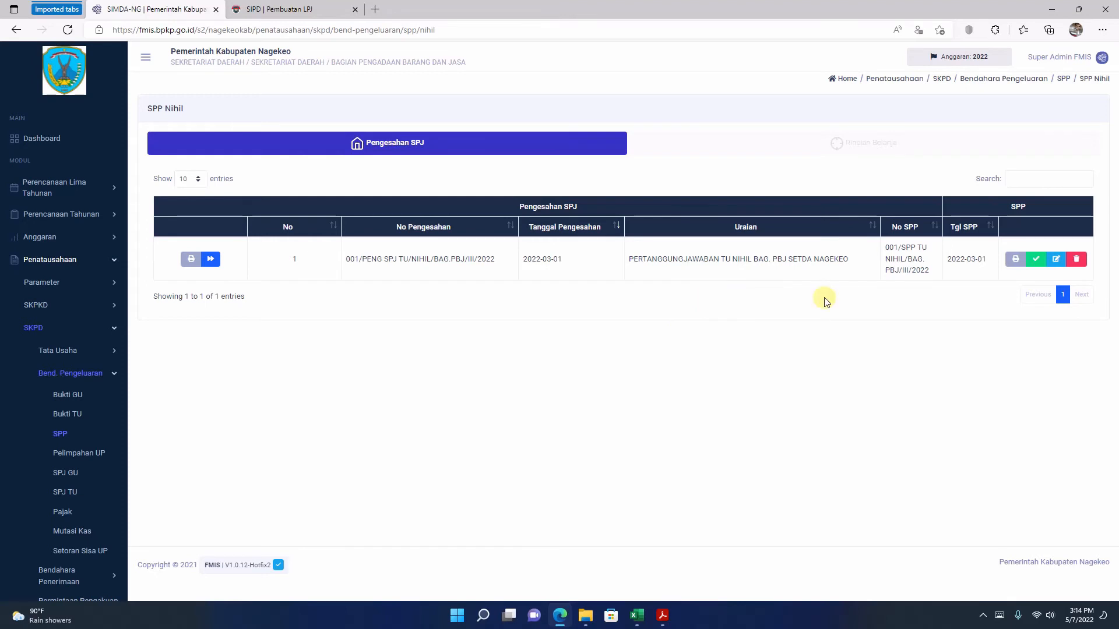
Step: Open the draft SPP Nihil printout, check both pages and the spending total, and close it
left_click(1016, 260)
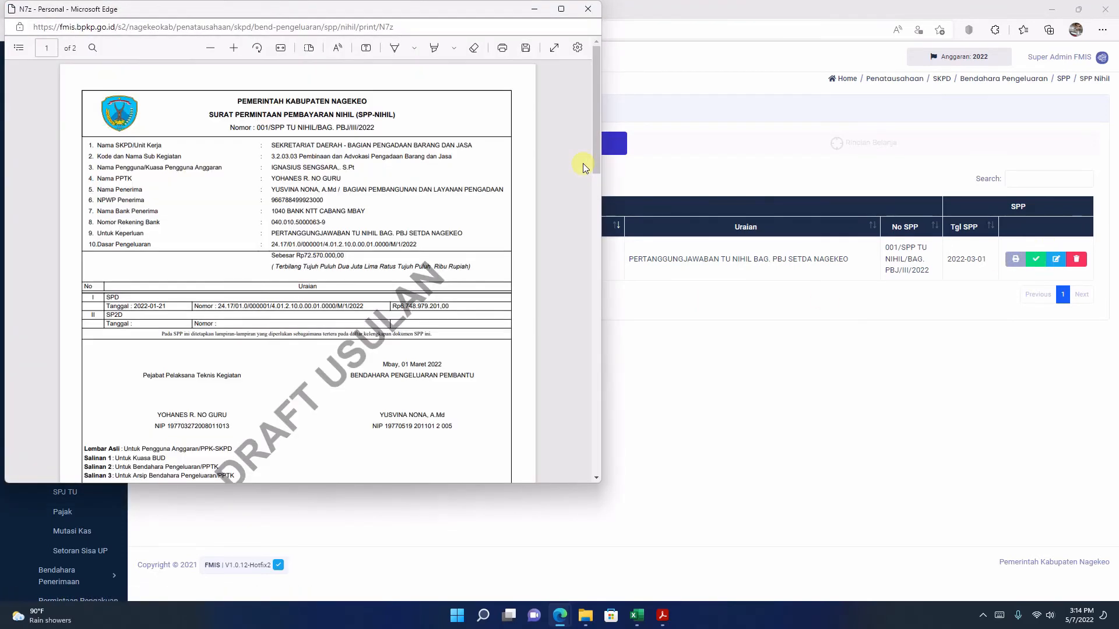
scroll(464, 134, "down", 3)
scroll(420, 138, "down", 10)
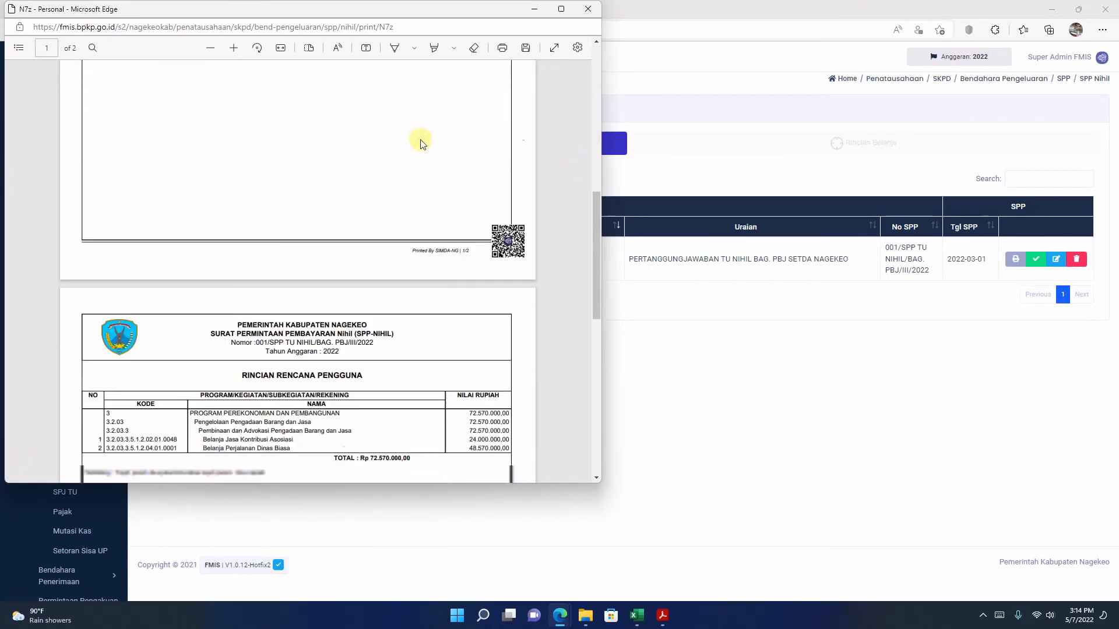
scroll(428, 138, "up", 3)
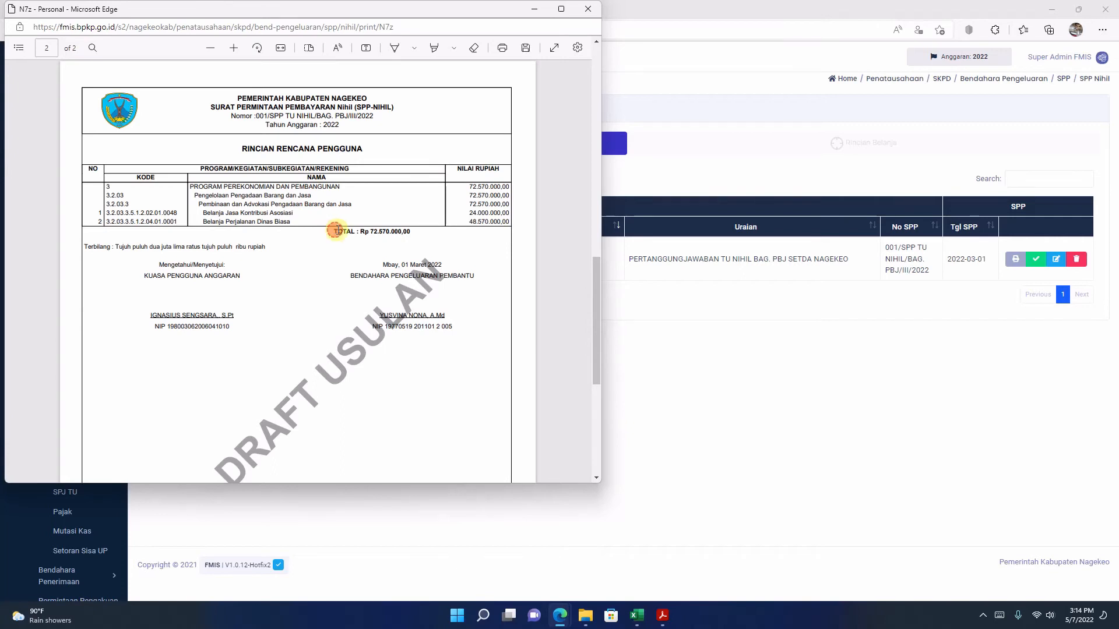
left_click_drag(332, 230, 419, 229)
left_click(389, 237)
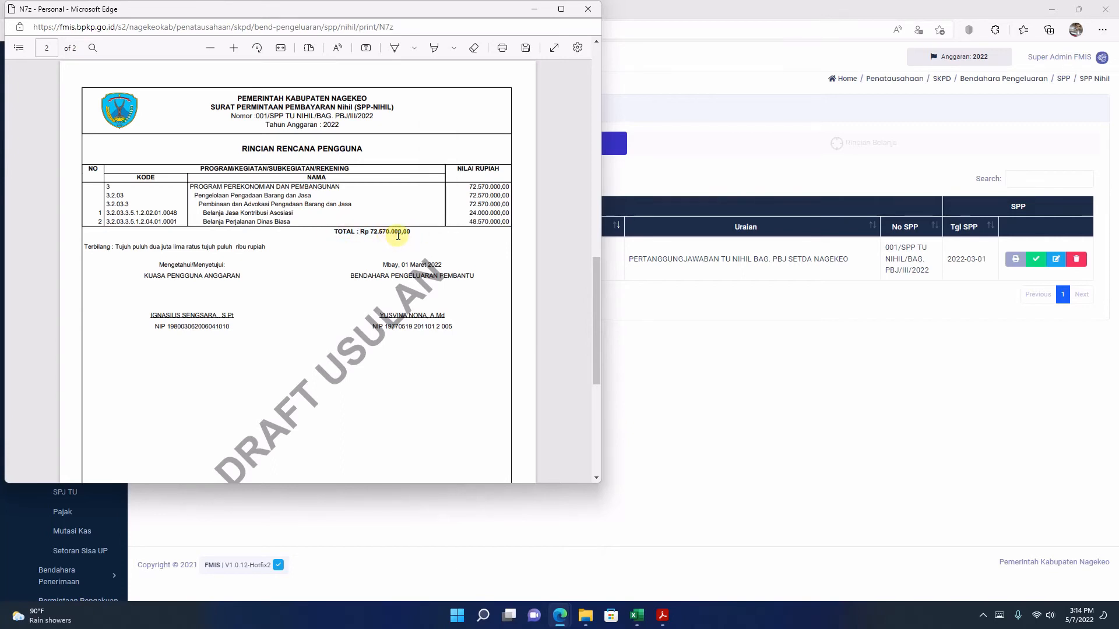
left_click(561, 8)
left_click(595, 293)
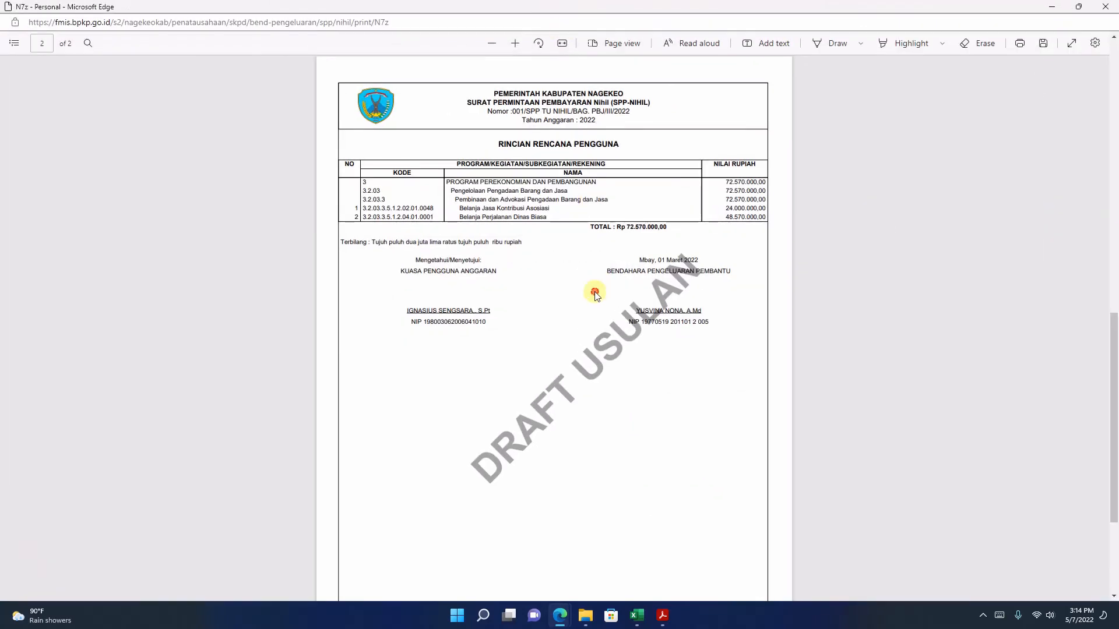
left_click(1105, 6)
Step: Finalize the SPP Nihil on the treasurer's side and approve it as final in the Tata Usaha SPM Nihil list
left_click(1036, 259)
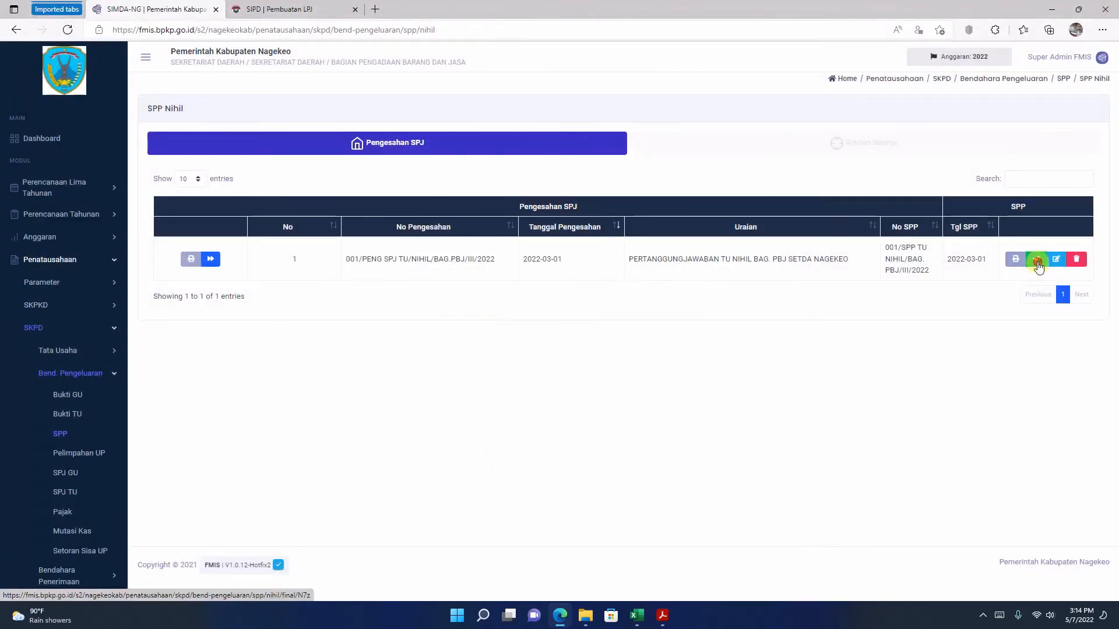
left_click(531, 405)
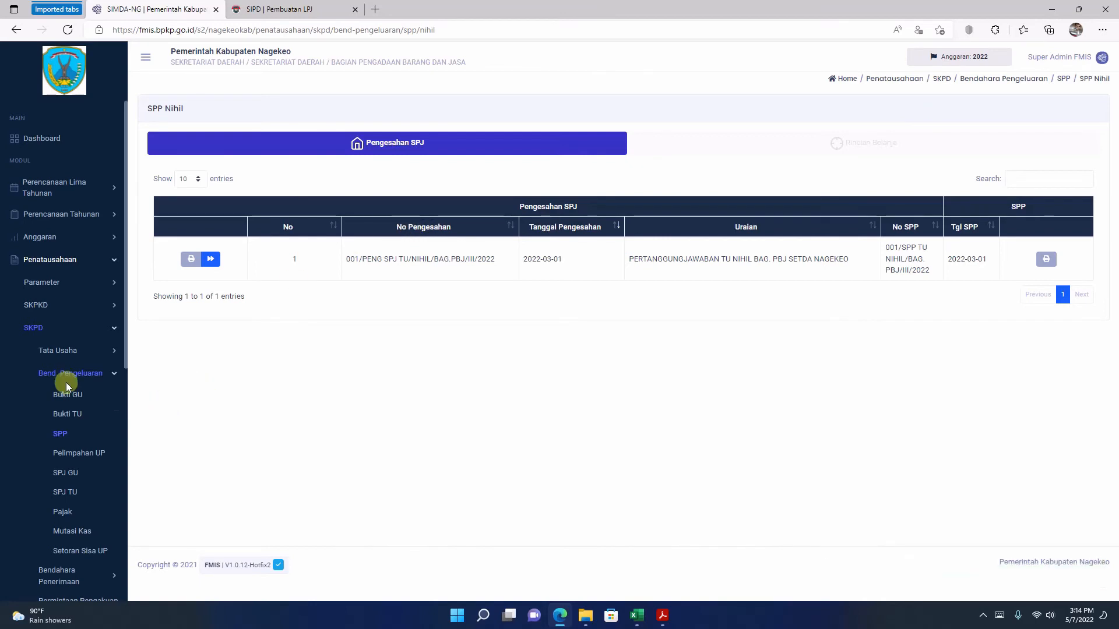
left_click(64, 354)
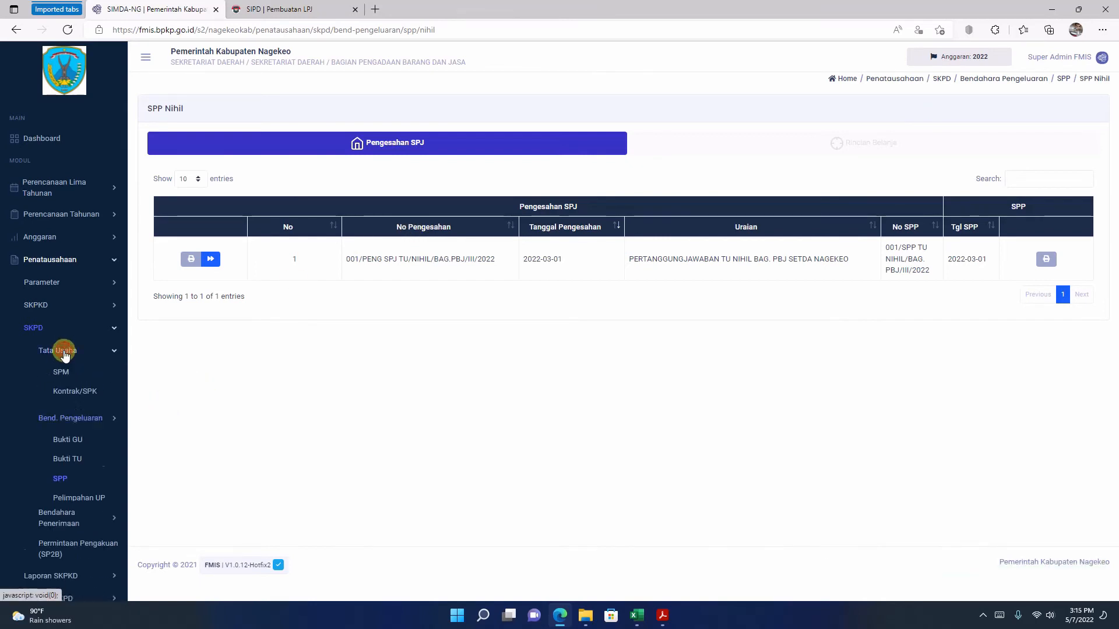
left_click(62, 374)
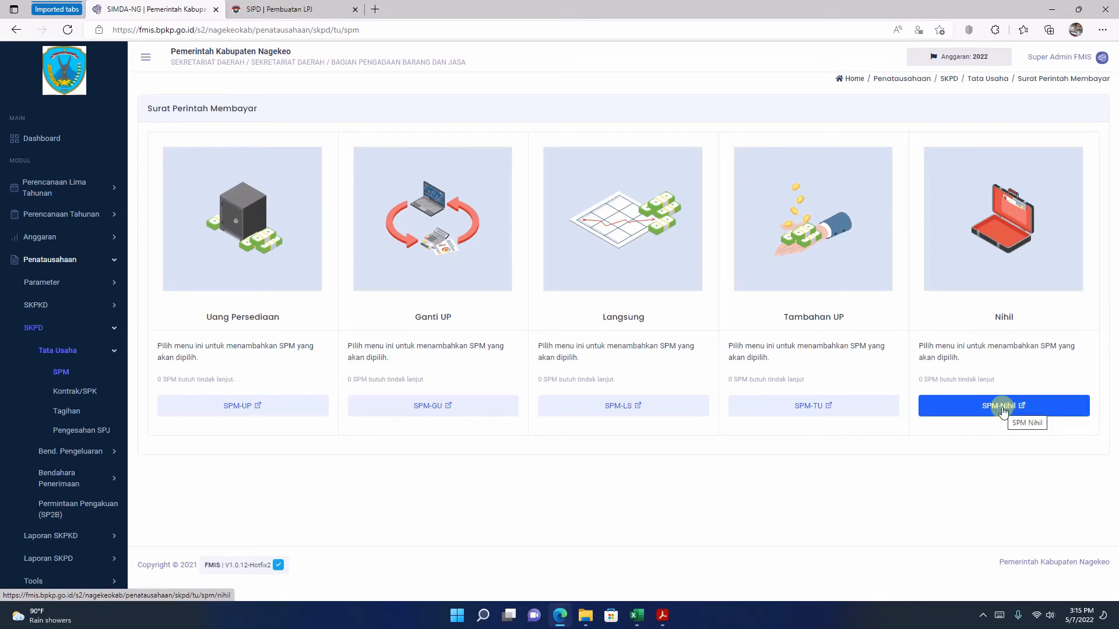
left_click(968, 411)
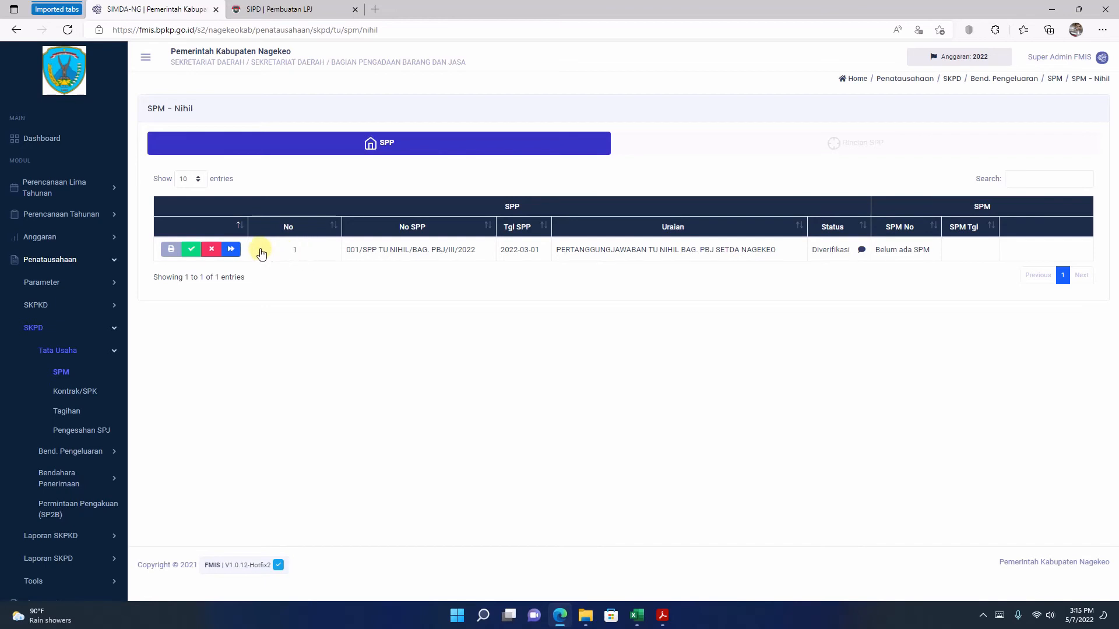
left_click(193, 250)
left_click(524, 402)
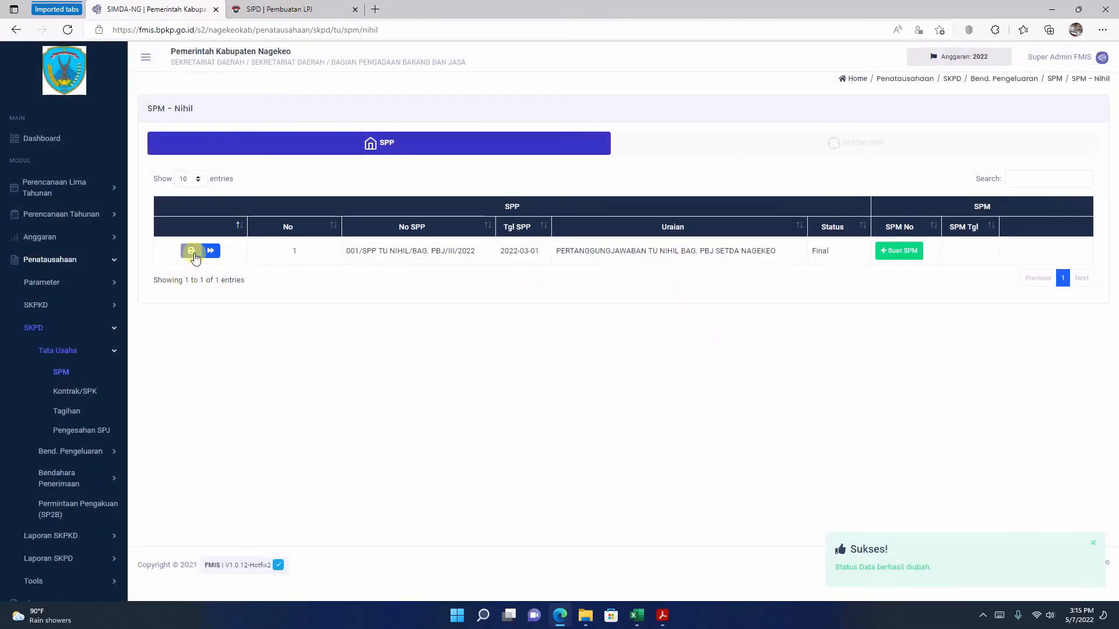
Step: Open the final SPP Nihil printout, check both pages and the spending total, and close it
left_click(192, 251)
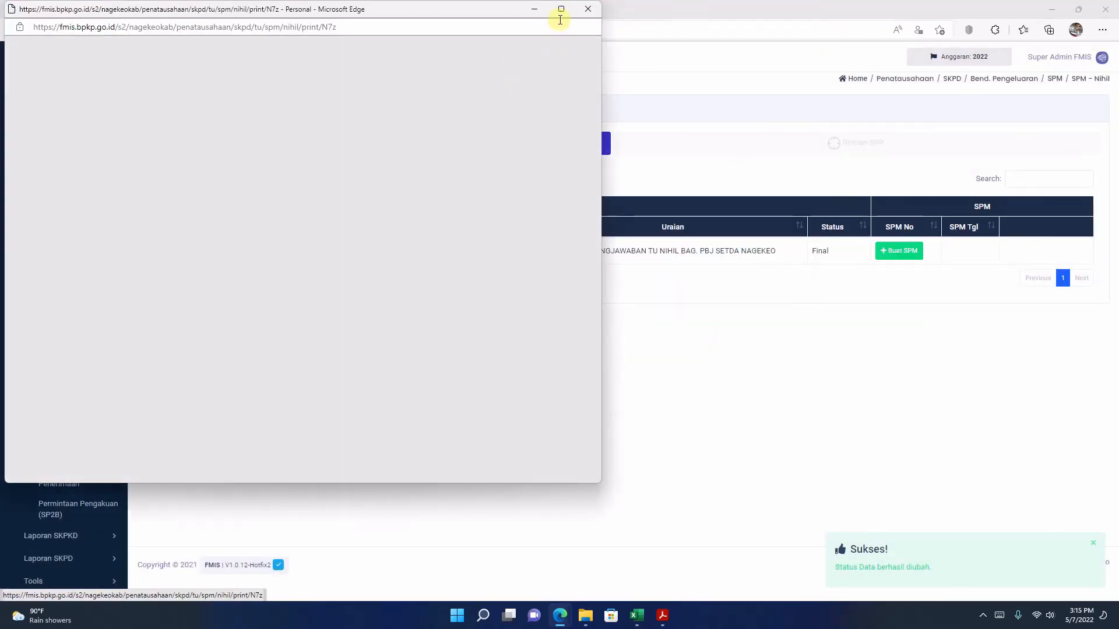
left_click(561, 9)
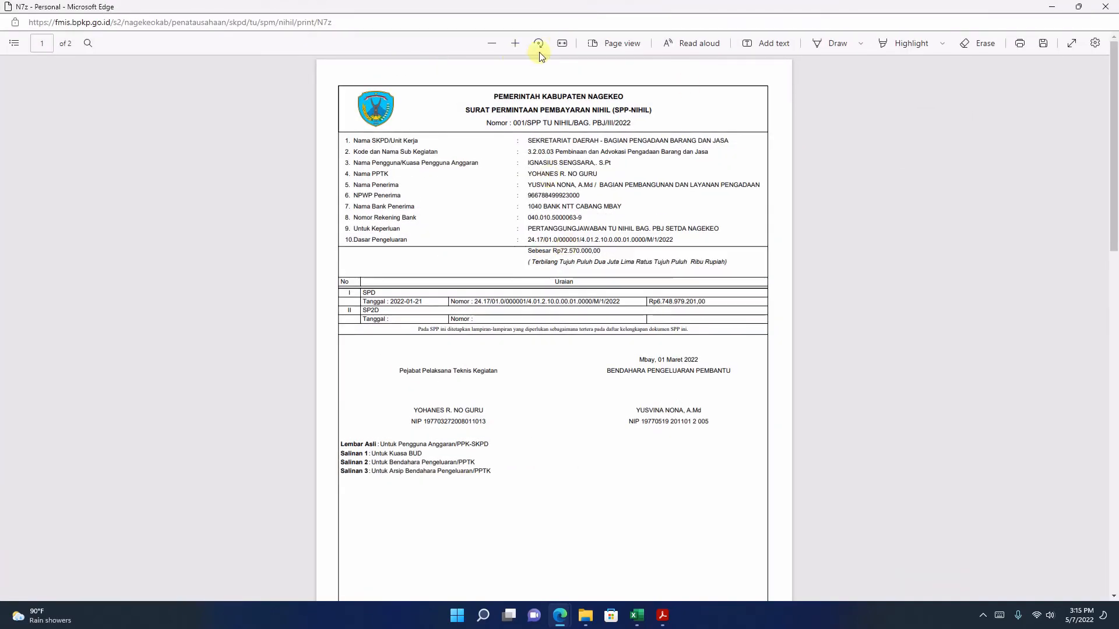
left_click(511, 43)
left_click(511, 43)
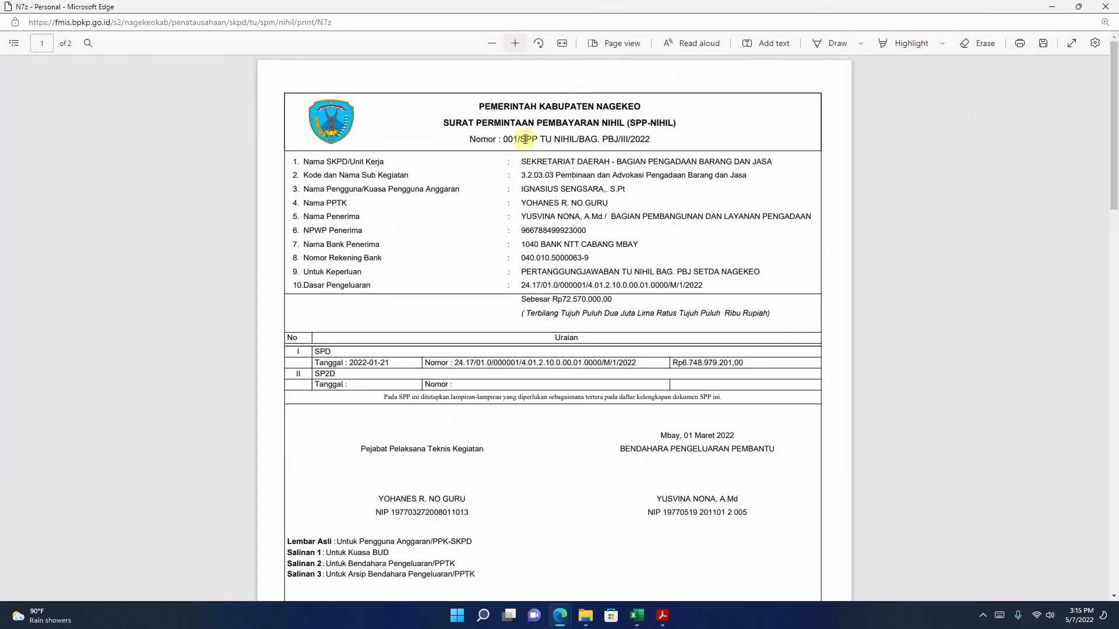
scroll(543, 165, "down", 4)
scroll(543, 165, "up", 4)
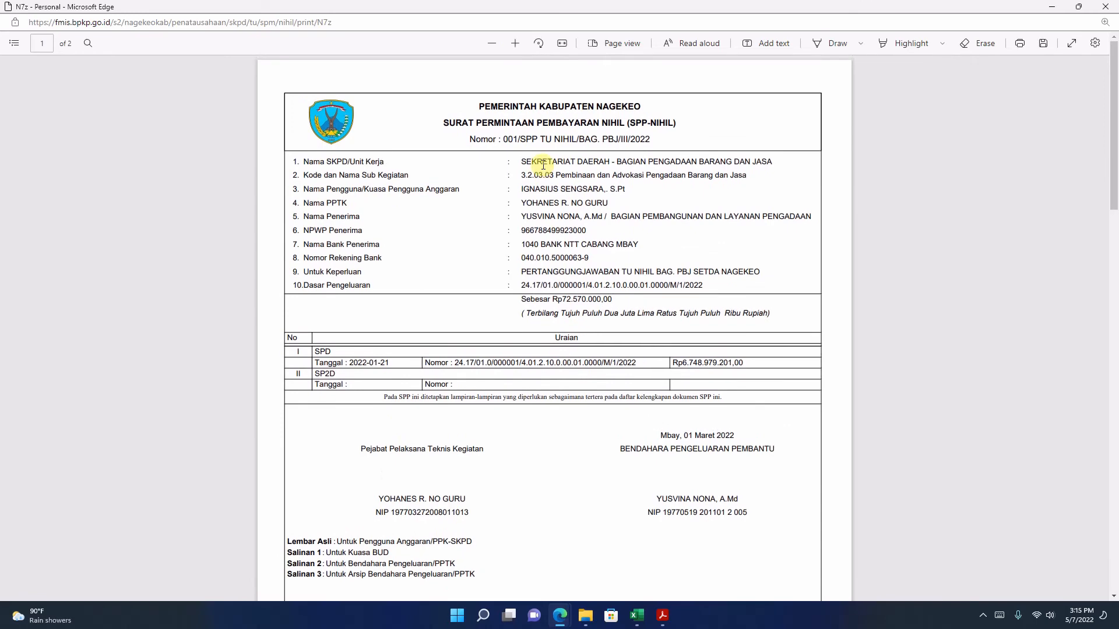
scroll(543, 165, "down", 12)
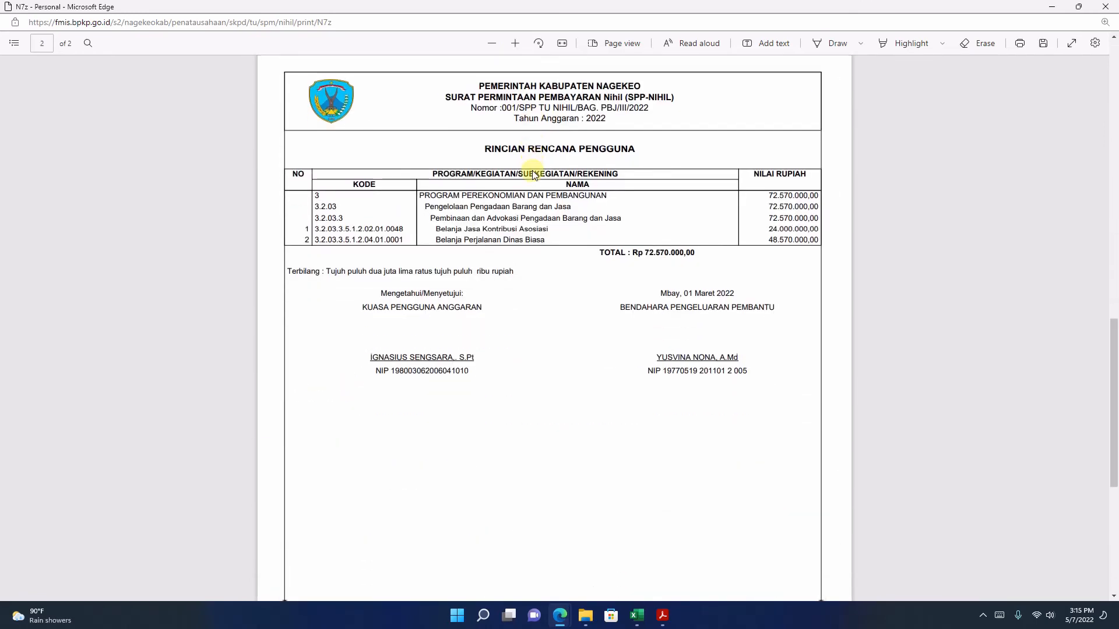
scroll(534, 174, "down", 2)
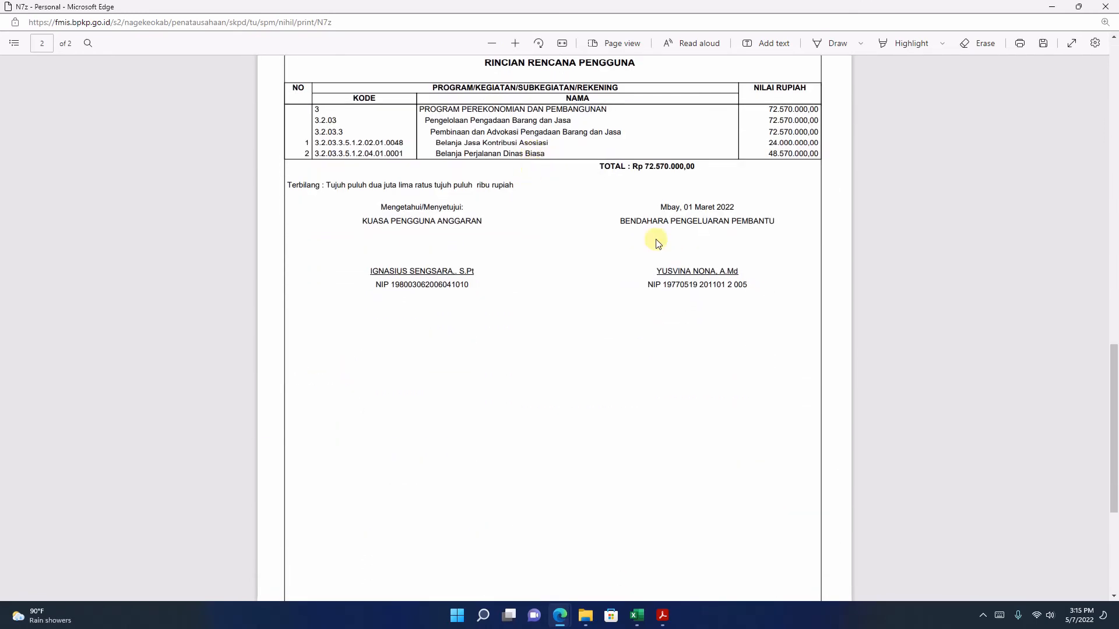
left_click_drag(644, 166, 689, 166)
left_click(657, 205)
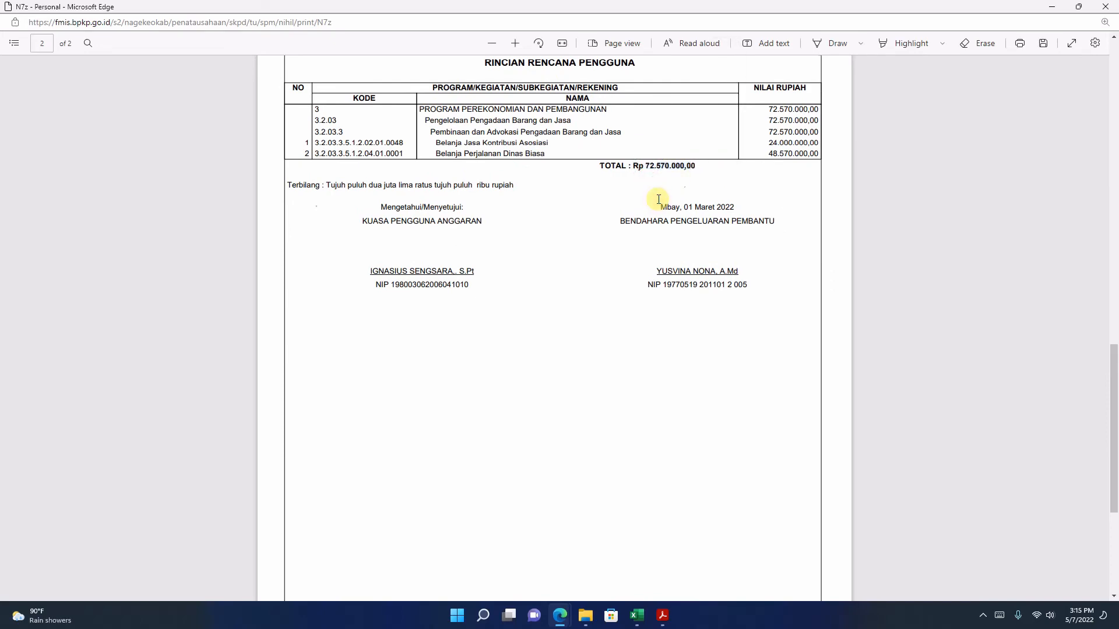
scroll(656, 201, "up", 14)
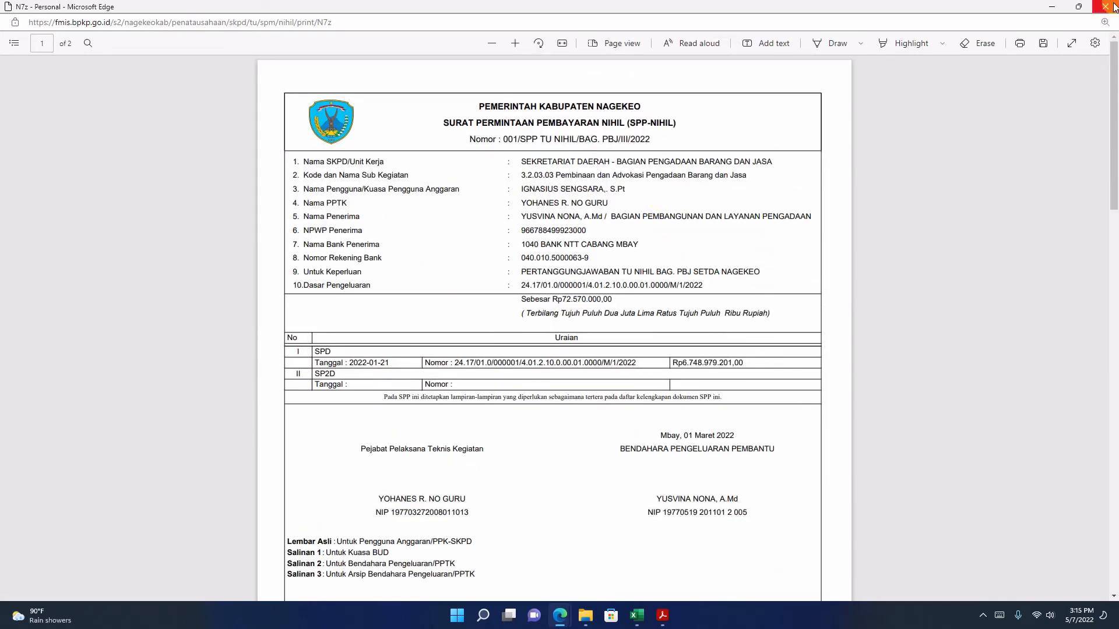
left_click(1110, 7)
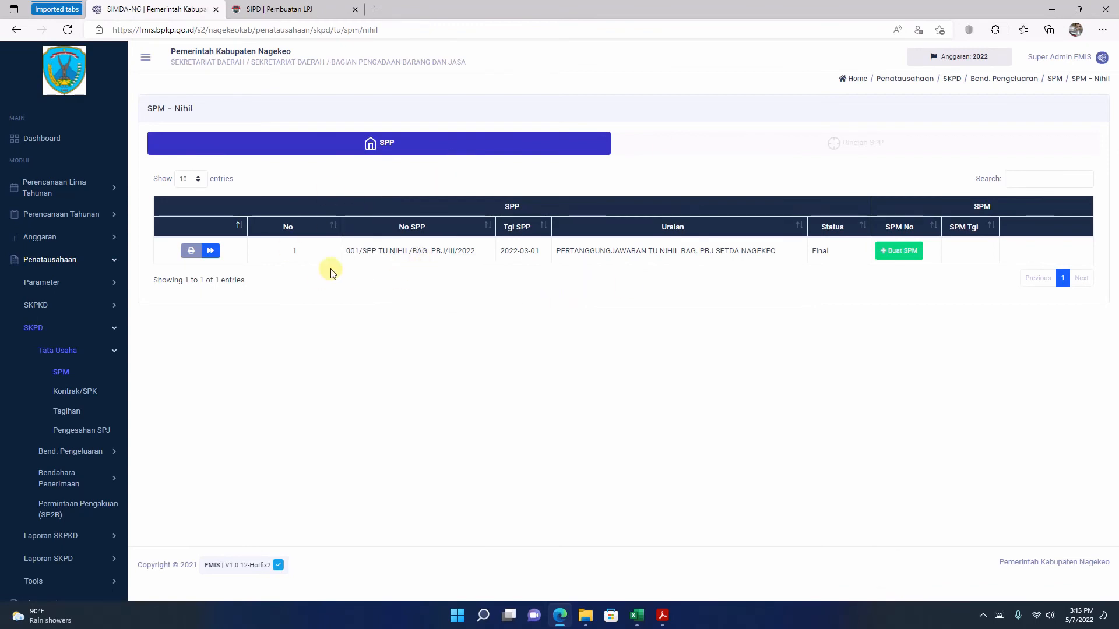
Step: Create an SPM for the SPP Nihil and set No SPM to 001/SPM TU NIHIL/BAG. PBJ/III/2022, adapted from the copied SPP number
left_click_drag(347, 252, 475, 251)
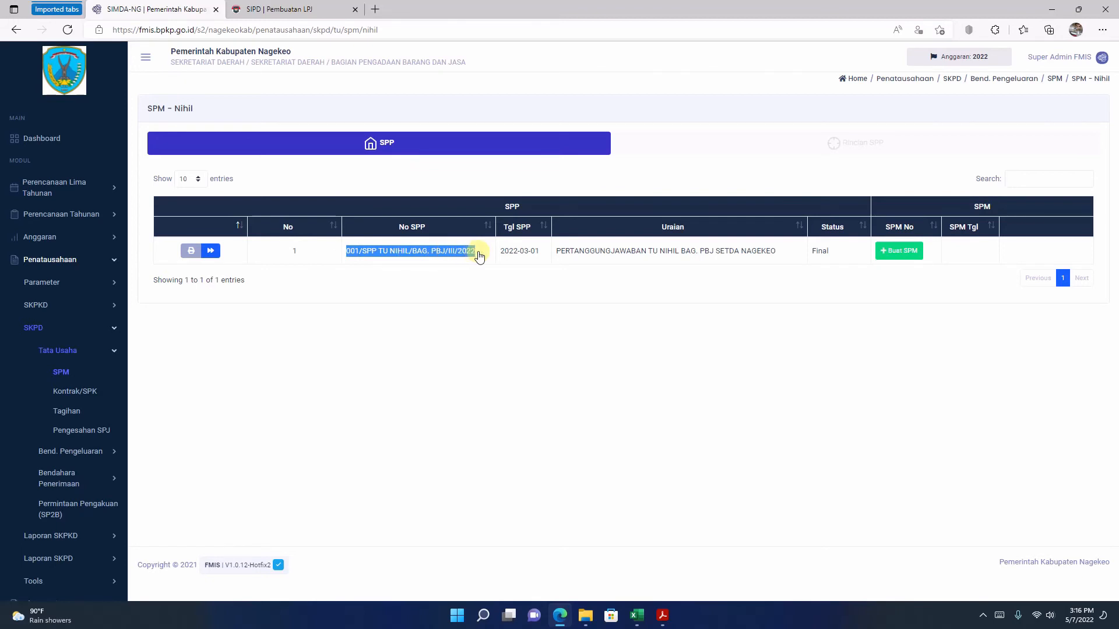
right_click(435, 255)
left_click(465, 266)
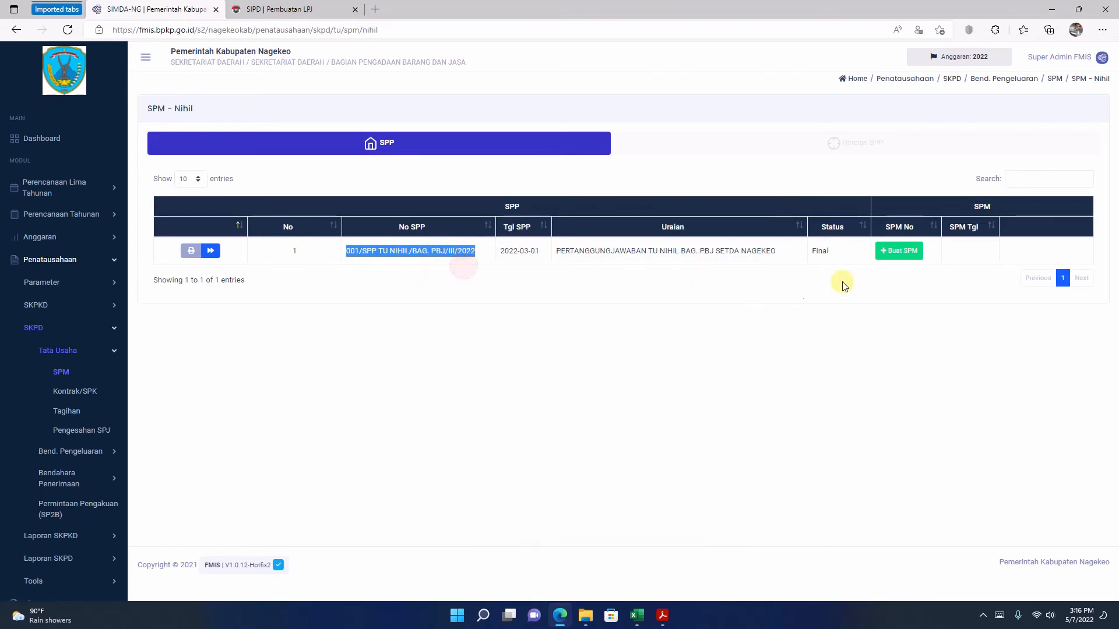
left_click(902, 251)
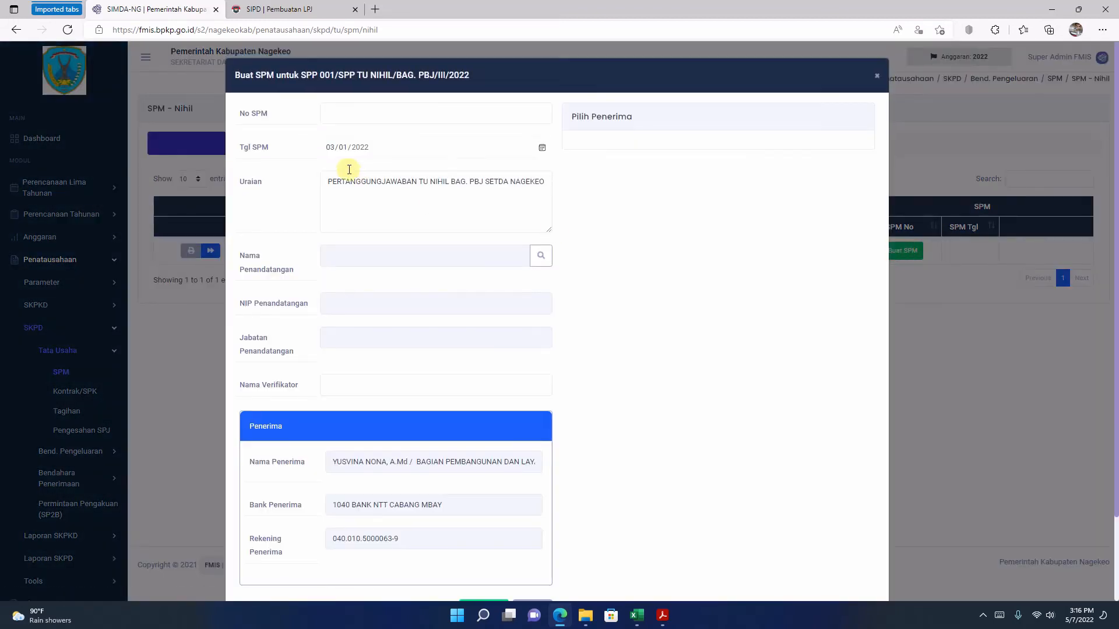
right_click(356, 110)
left_click(403, 236)
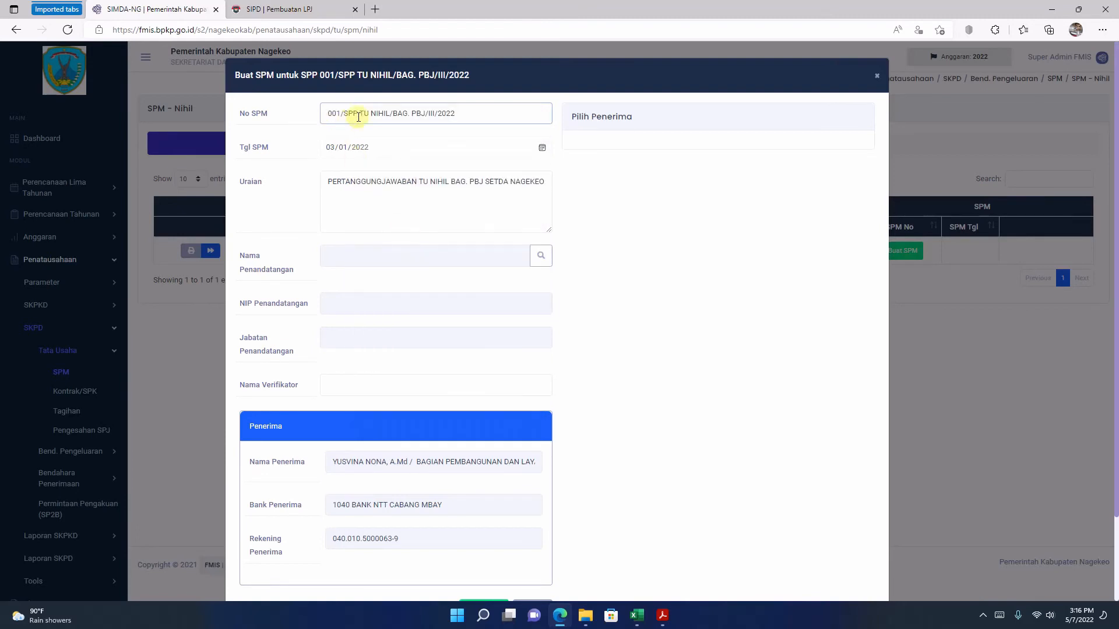
left_click(358, 111)
key("BackSpace")
type("M")
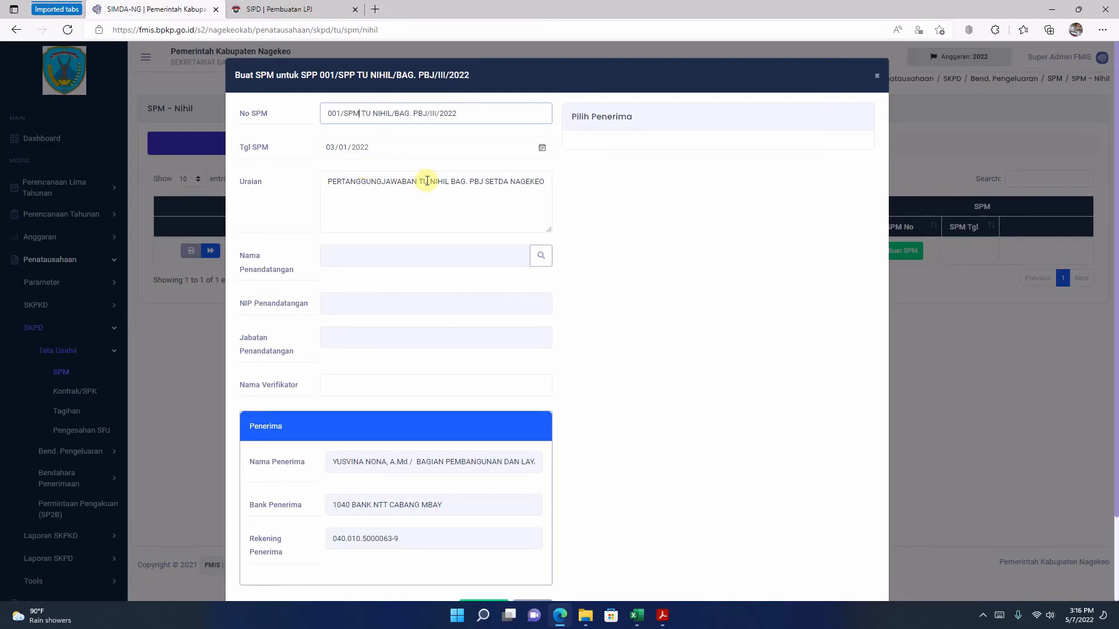
Step: Choose the Kuasa Pengguna Anggaran as the SPM's signatory and try to save the form without a verifier
left_click(539, 255)
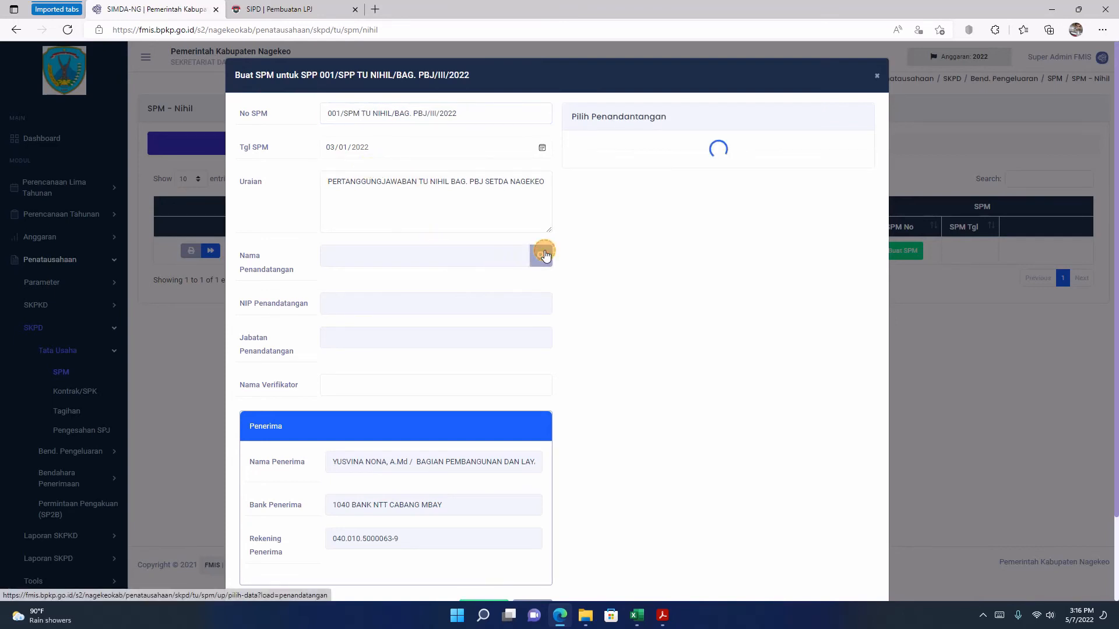
left_click(848, 205)
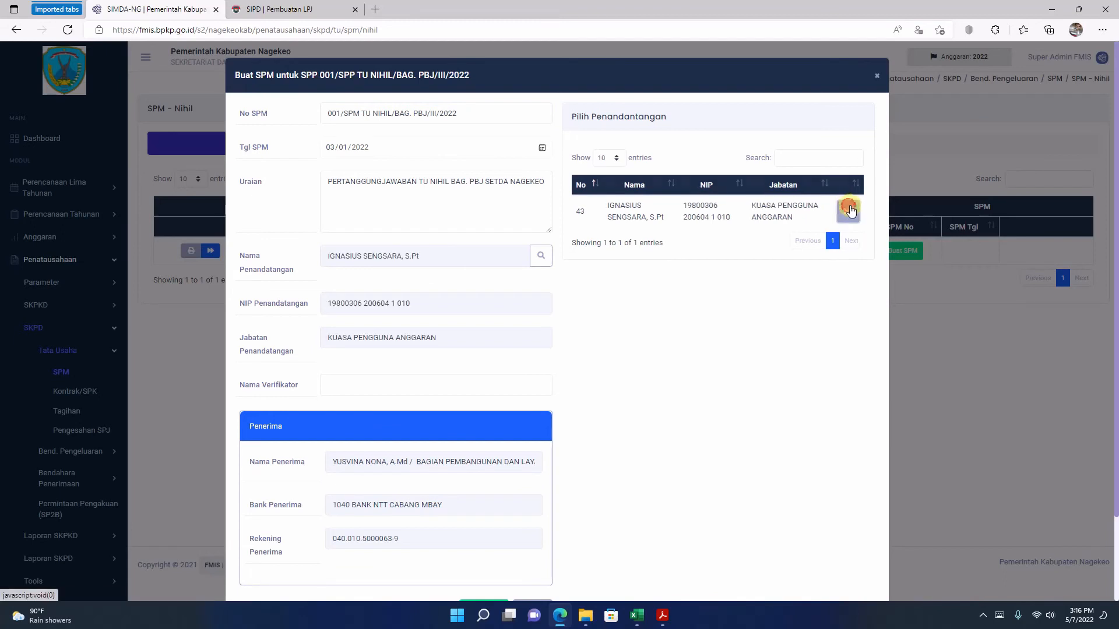
scroll(509, 371, "down", 2)
scroll(508, 371, "up", 2)
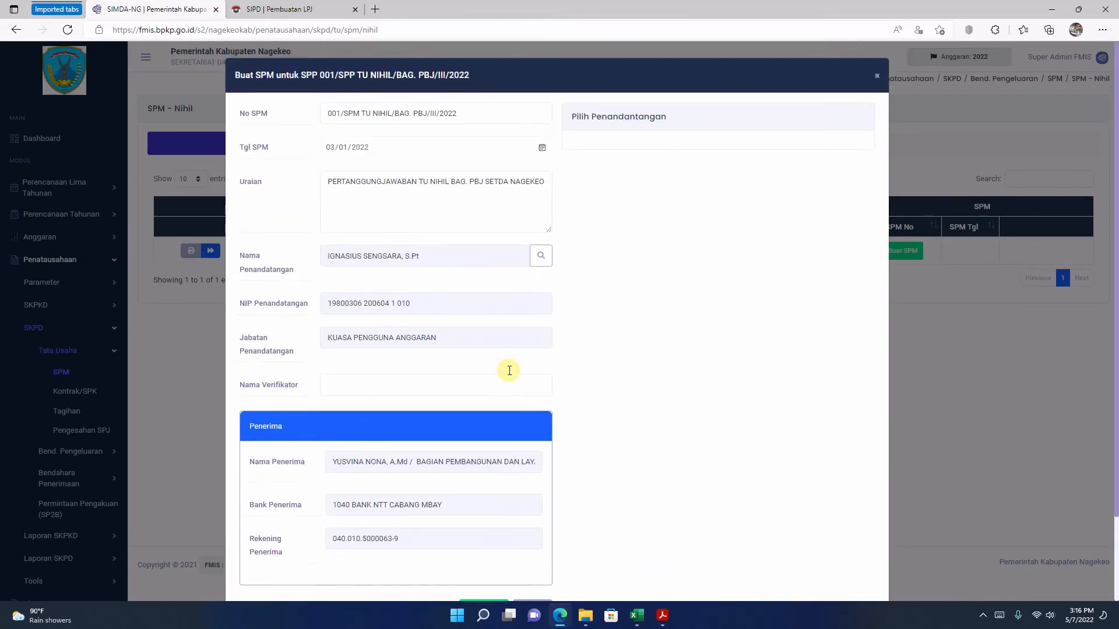
scroll(499, 292, "down", 2)
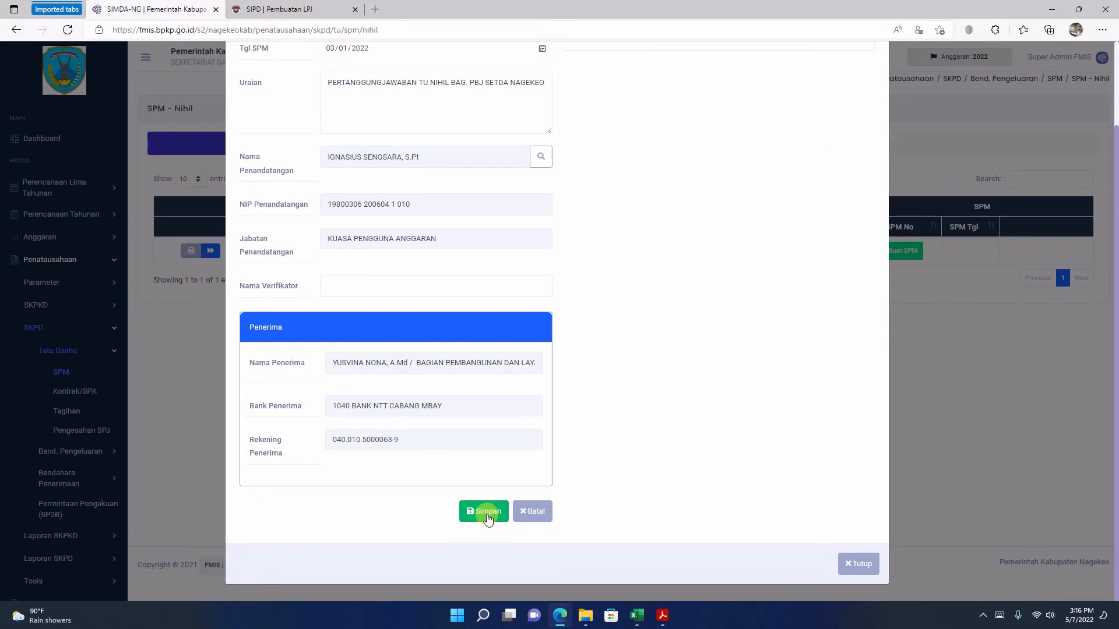
left_click(487, 515)
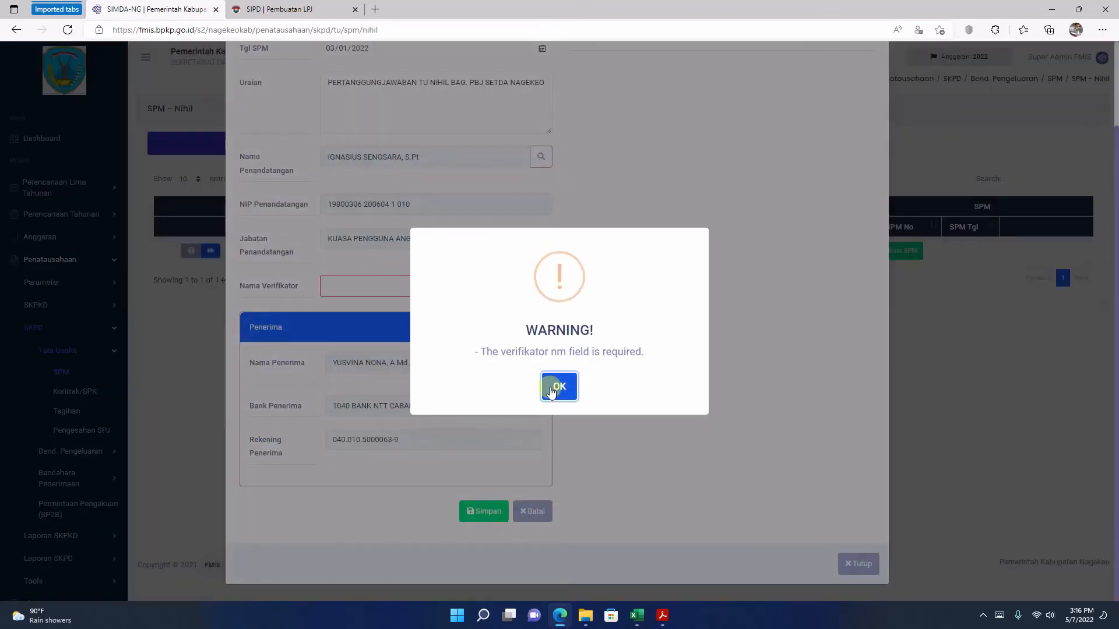
left_click(558, 386)
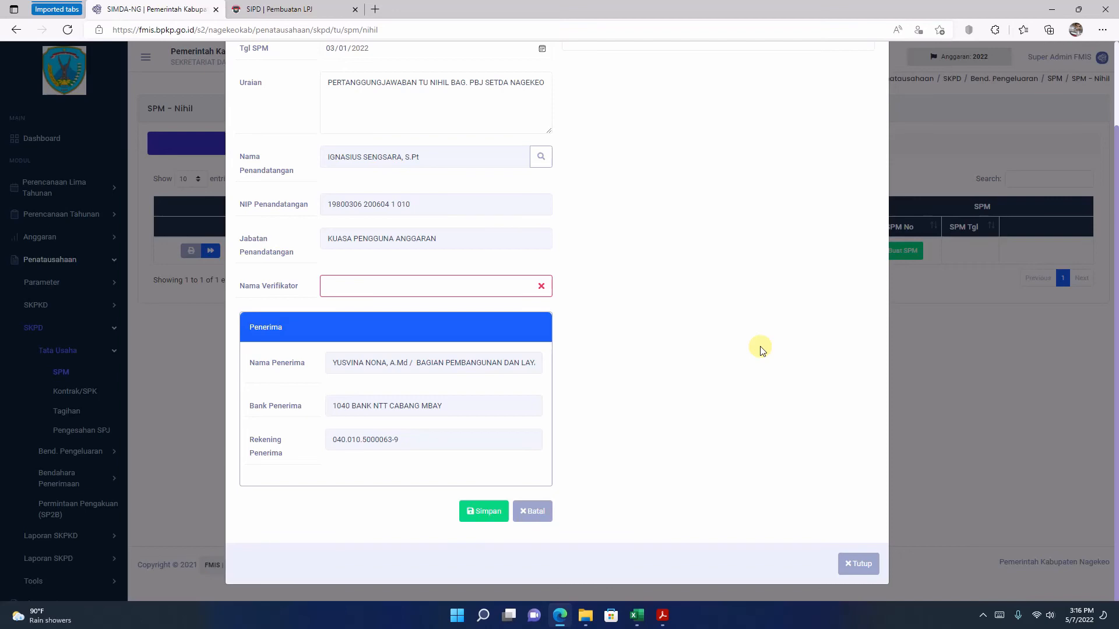
Step: Save the SPM Nihil with the verifier's full name in Nama Verifikator, and finalize it
left_click(559, 615)
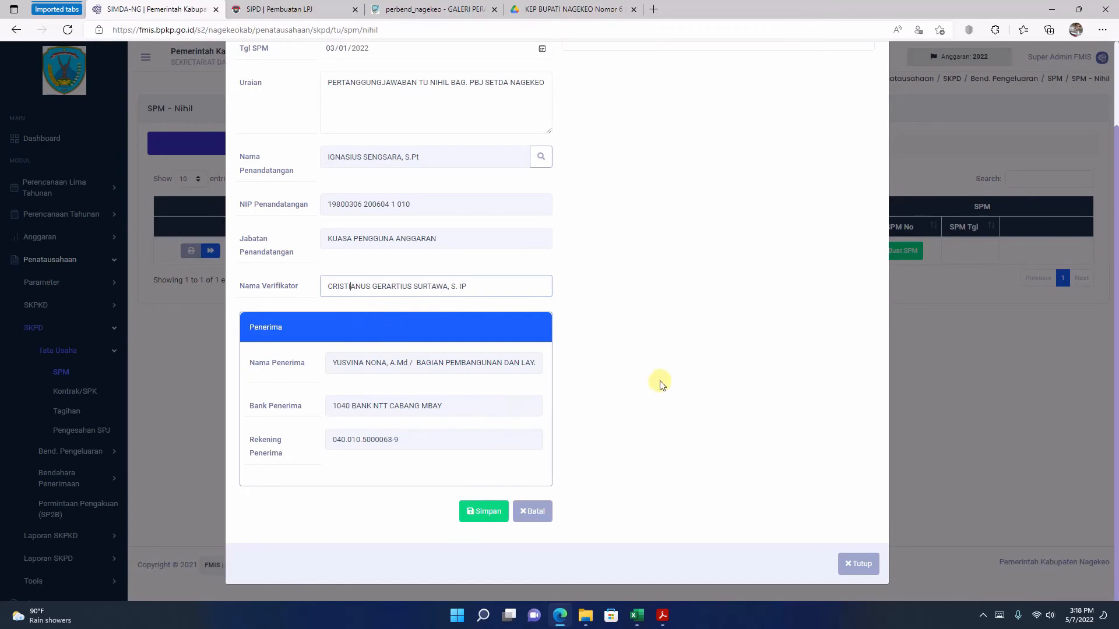
left_click(476, 514)
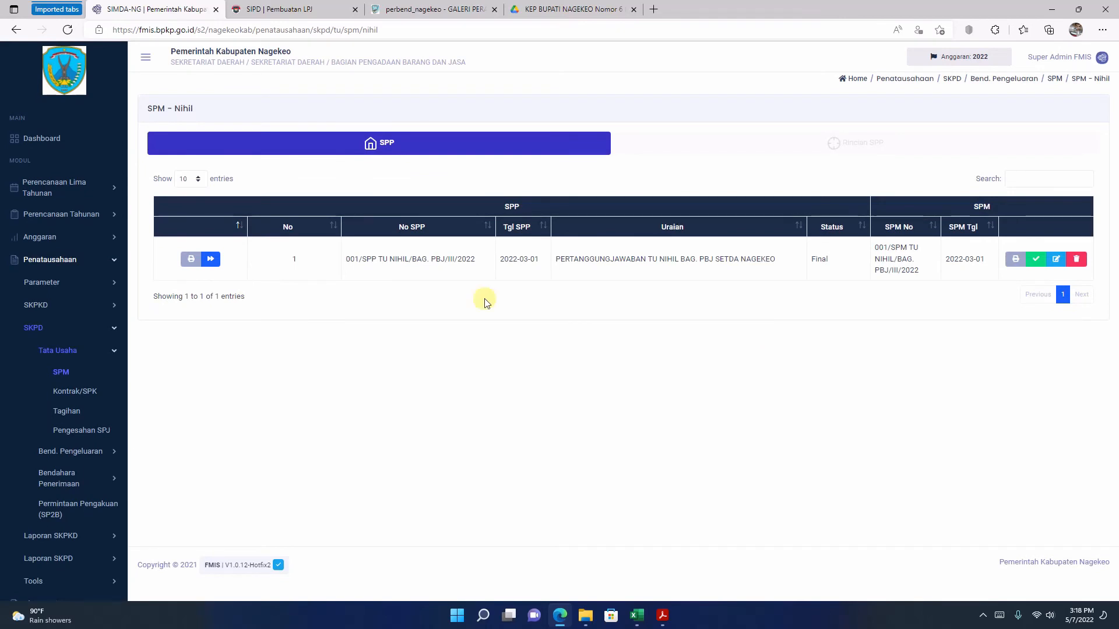
left_click(1036, 259)
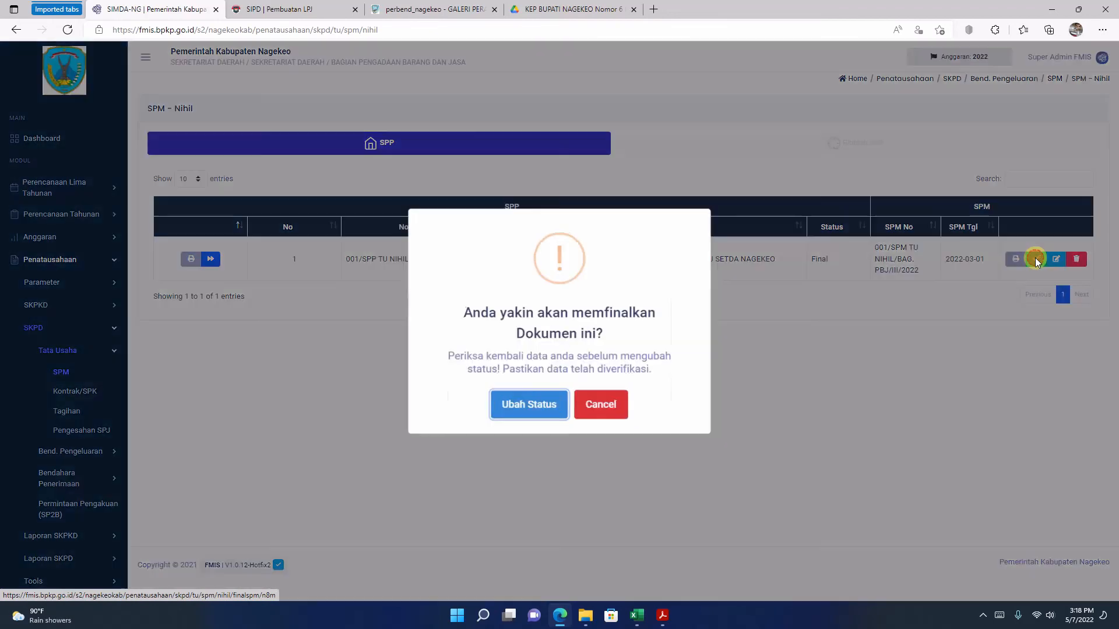
left_click(521, 408)
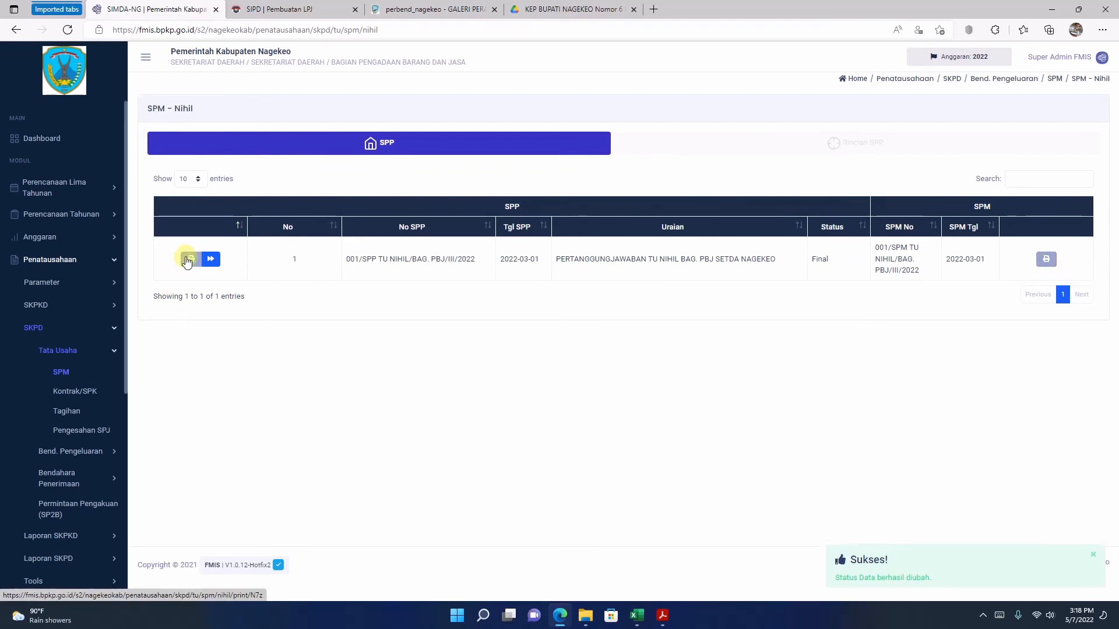
Step: Open the final SPM Nihil printout and check the requested amount, the deductions and the amount payable
left_click(1046, 259)
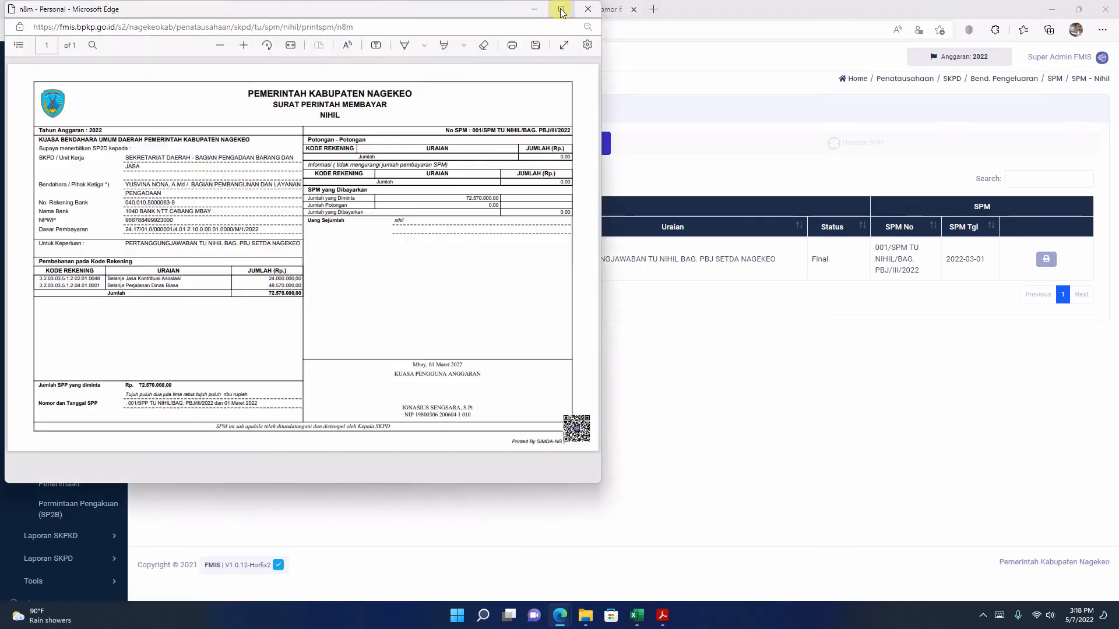
left_click(561, 9)
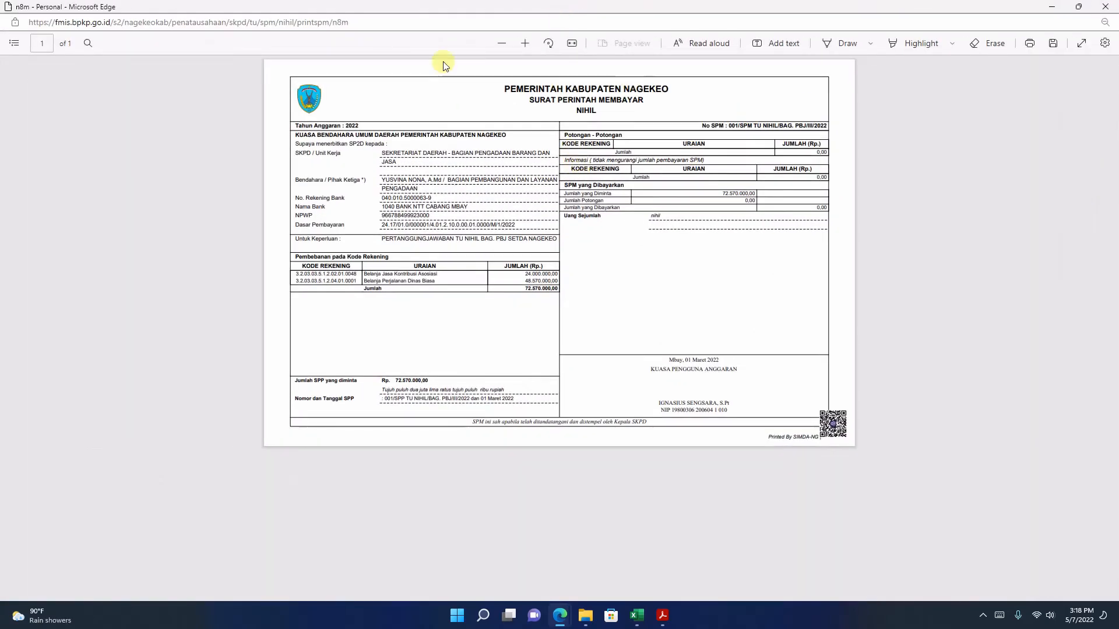
left_click(525, 43)
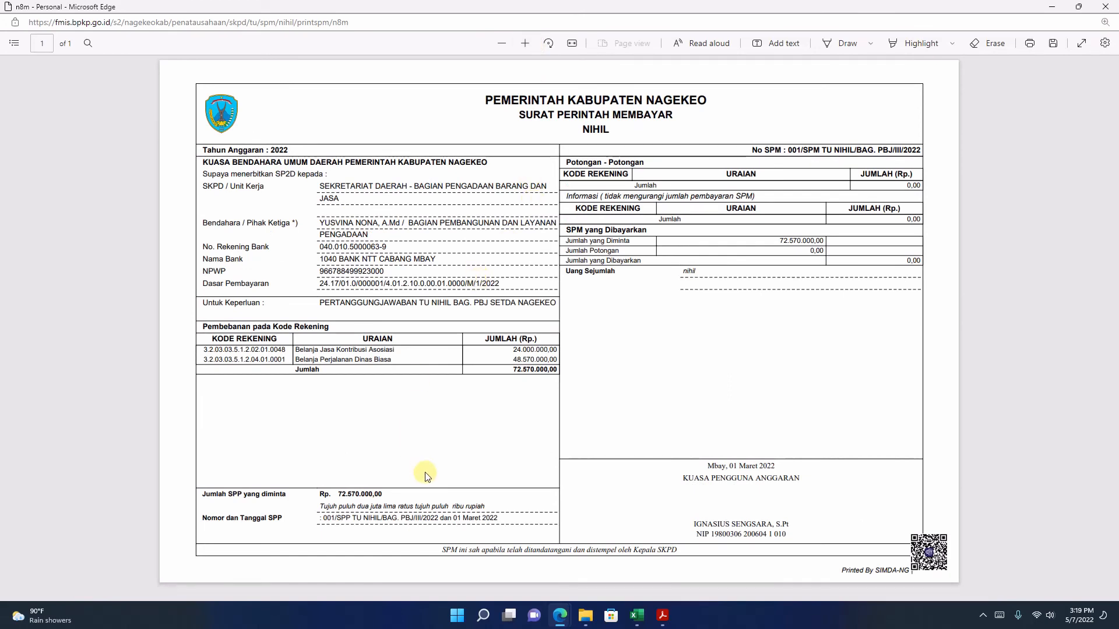
left_click_drag(318, 494, 421, 494)
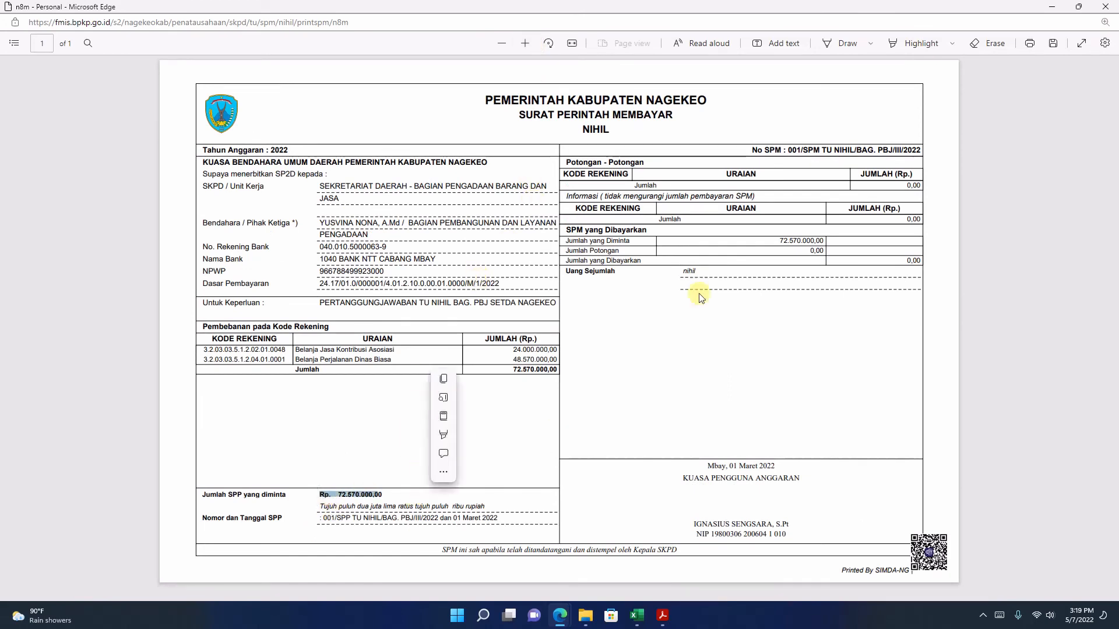
left_click(769, 251)
left_click_drag(634, 240, 816, 250)
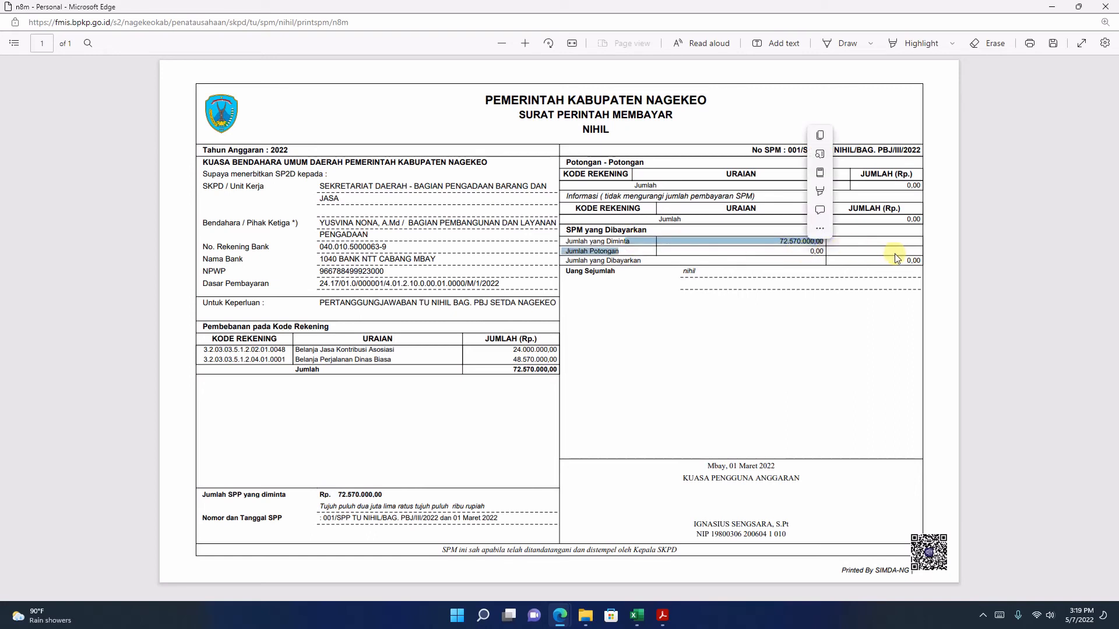
left_click(894, 254)
left_click(649, 275)
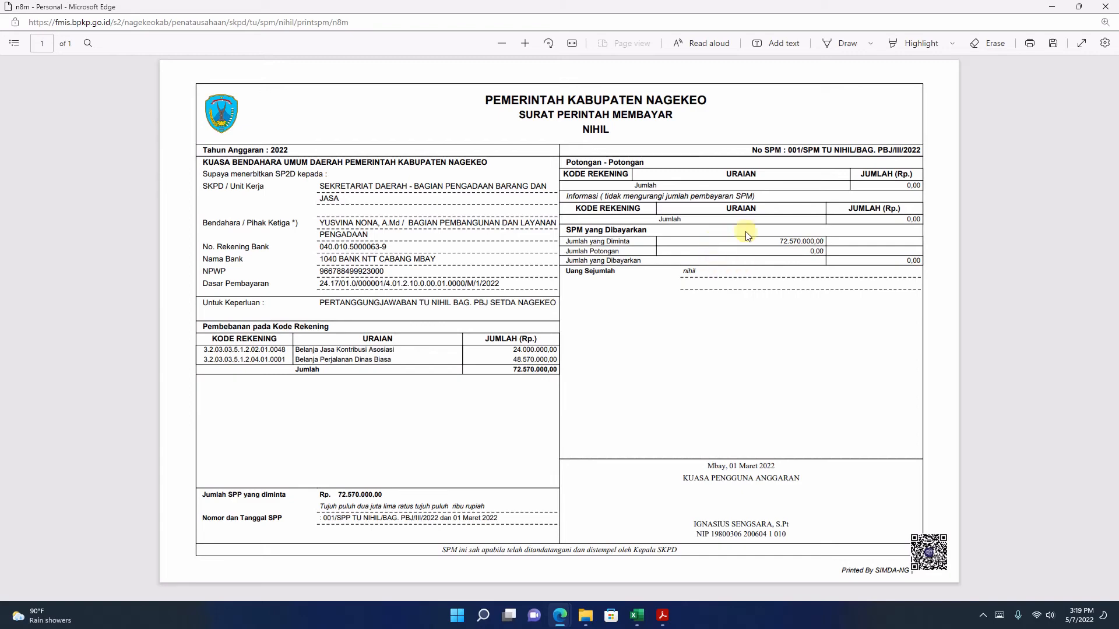
Step: Close the SPM Nihil printout and open the BUD's Setoran Sisa TU list under SKPKD
left_click(1107, 5)
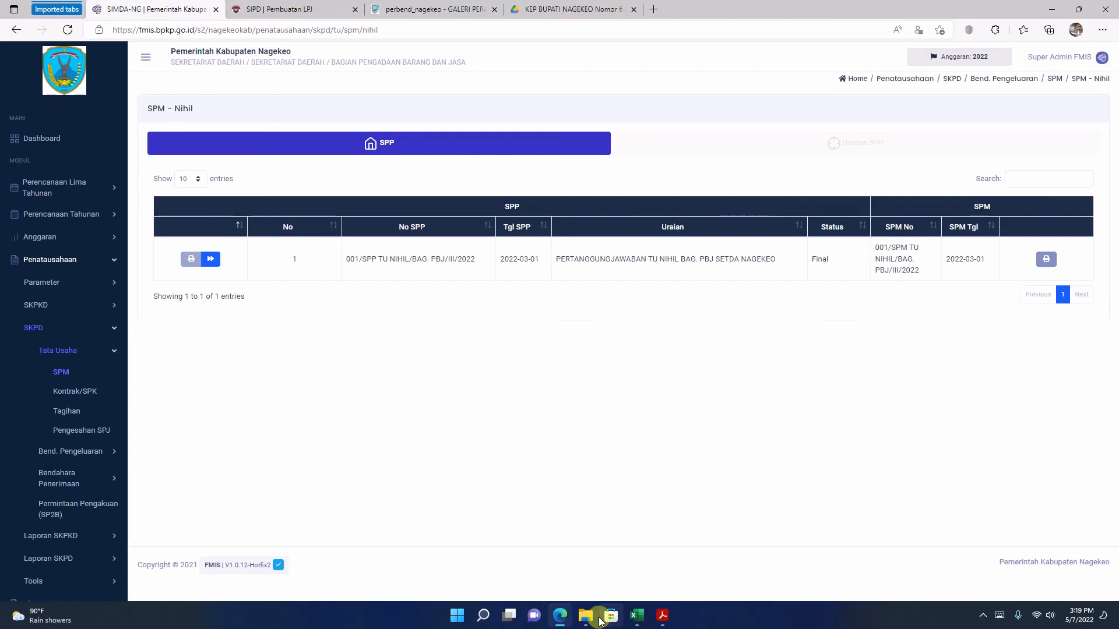
left_click(32, 328)
left_click(47, 312)
left_click(54, 328)
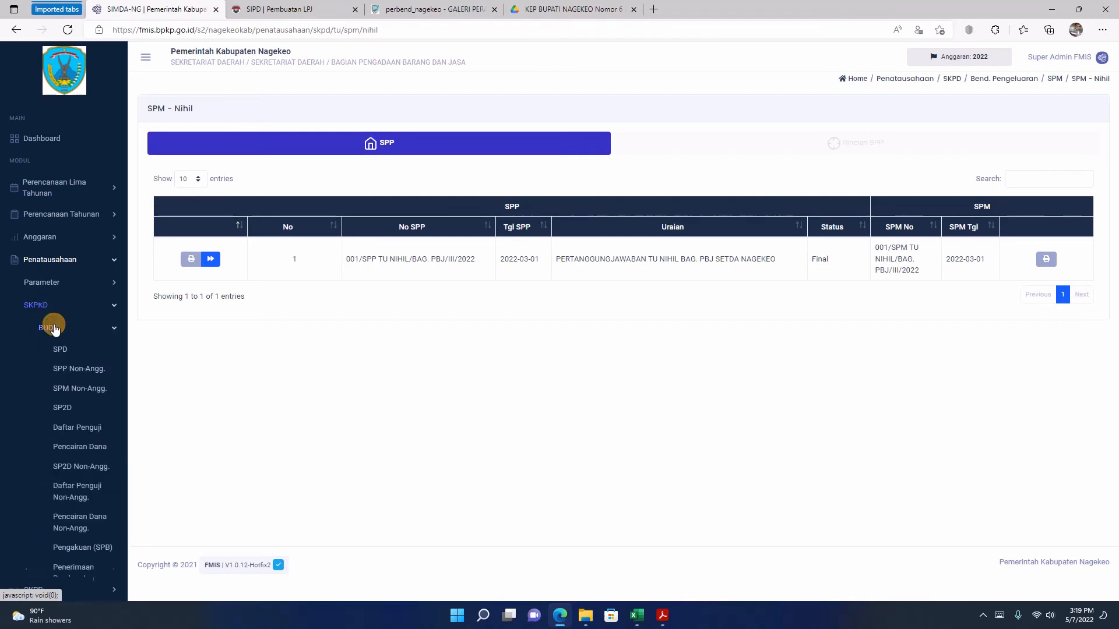
scroll(54, 347, "down", 3)
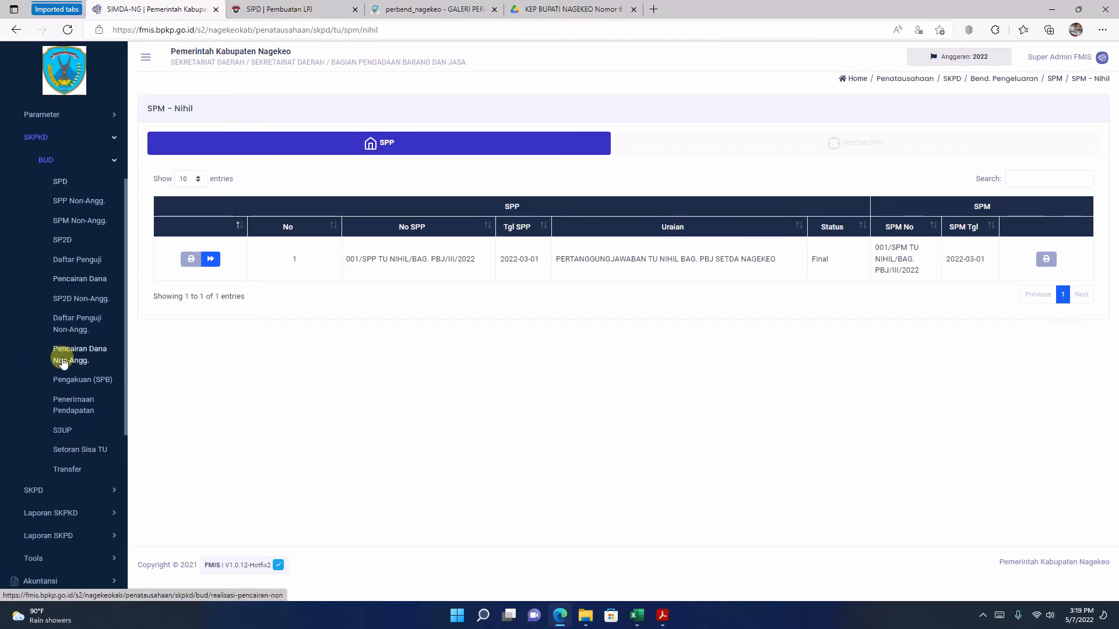
left_click(87, 453)
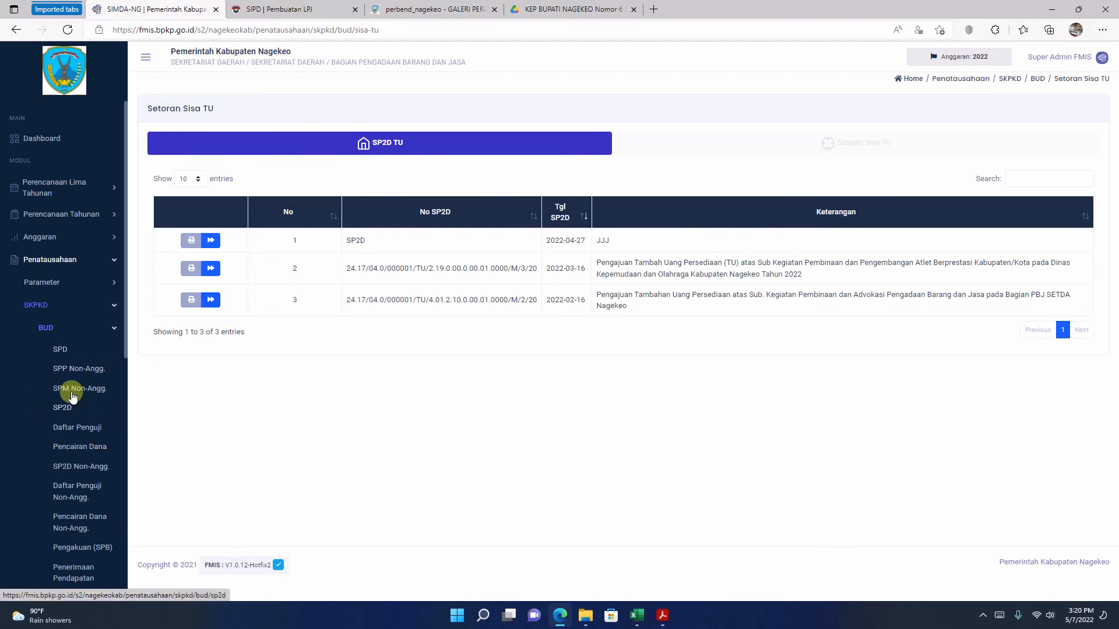
Step: Open the details of the SP2D TU dated 2022-02-16 for Bagian PBJ SETDA and start a new Setoran Sisa TU
scroll(74, 394, "down", 3)
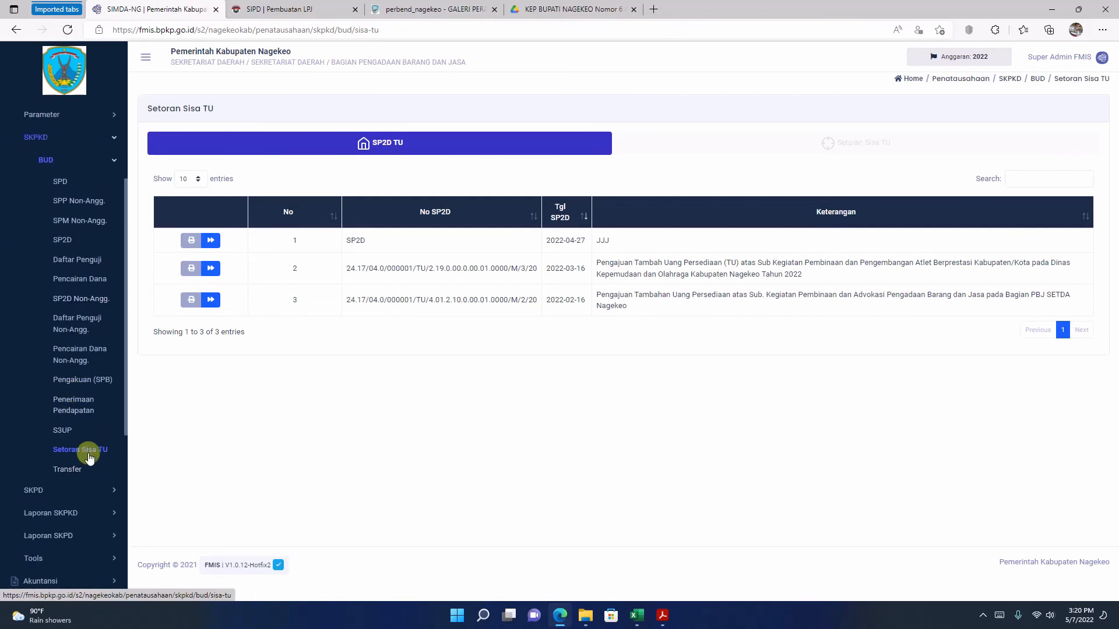
left_click(211, 299)
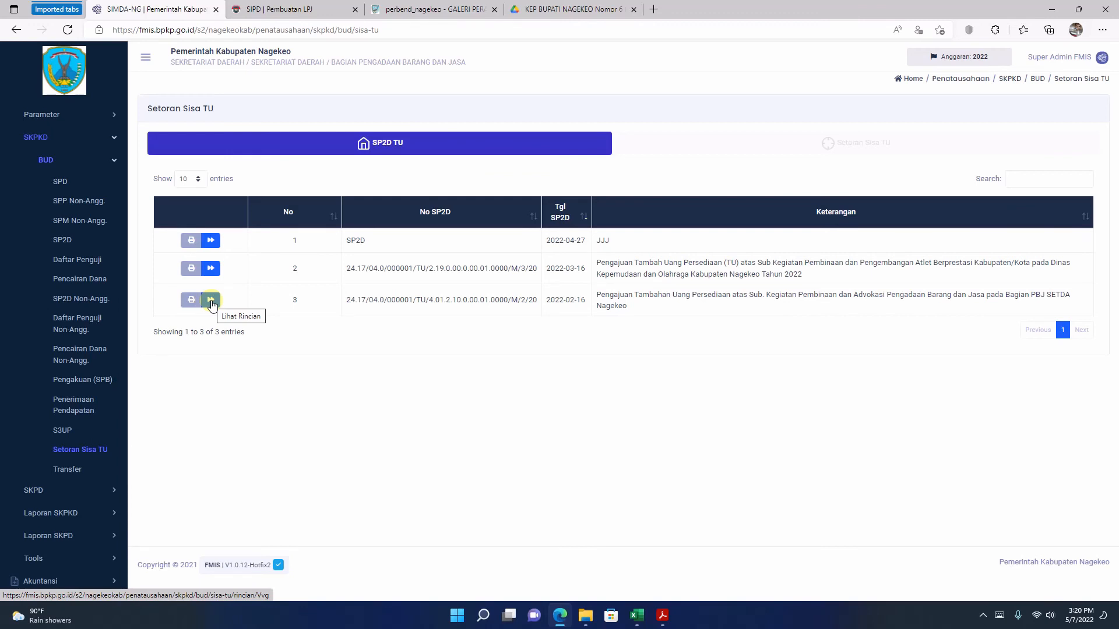
left_click(211, 300)
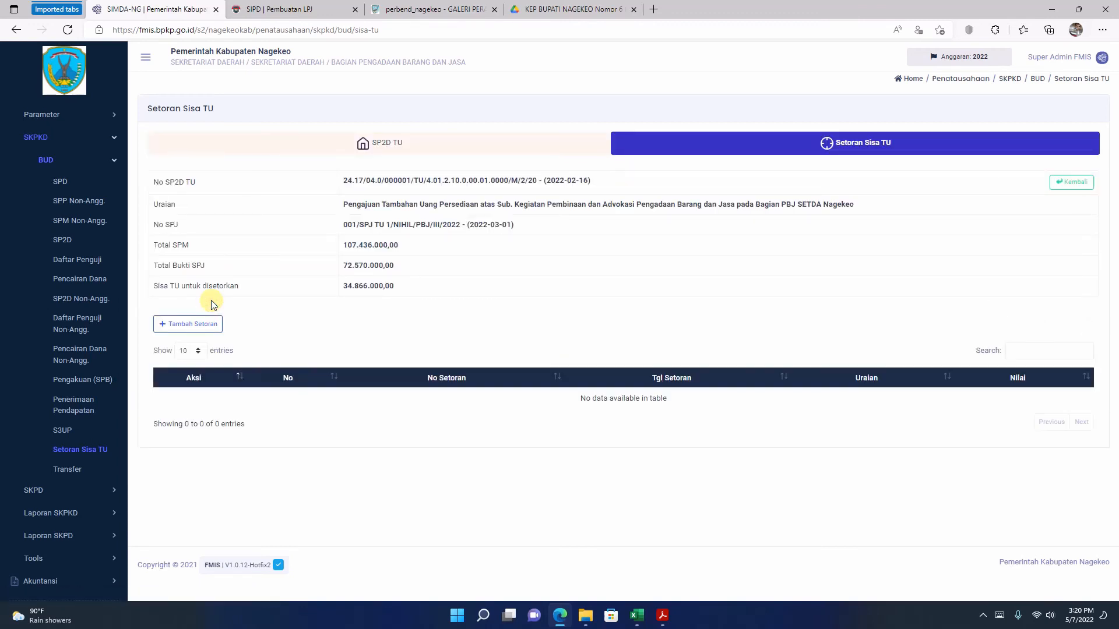
left_click(182, 324)
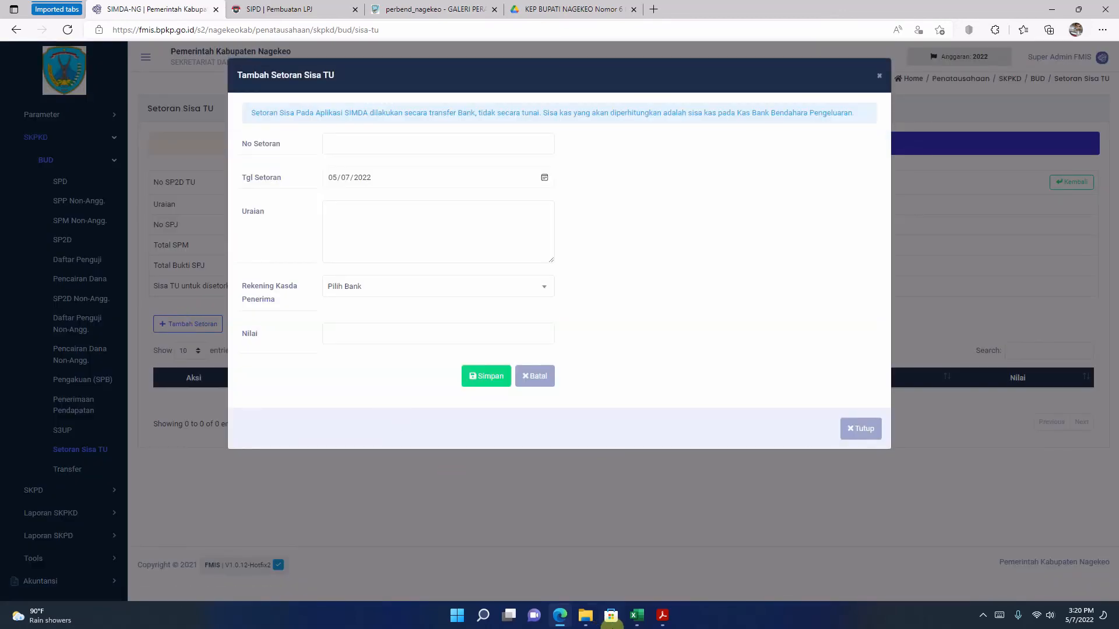
left_click(660, 615)
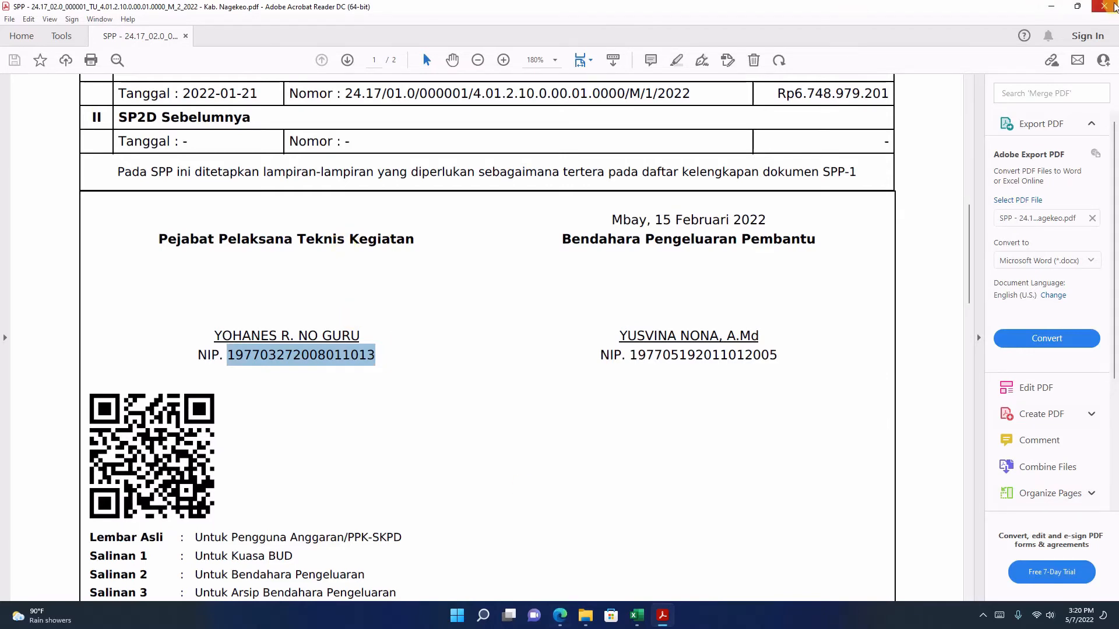
left_click(1104, 6)
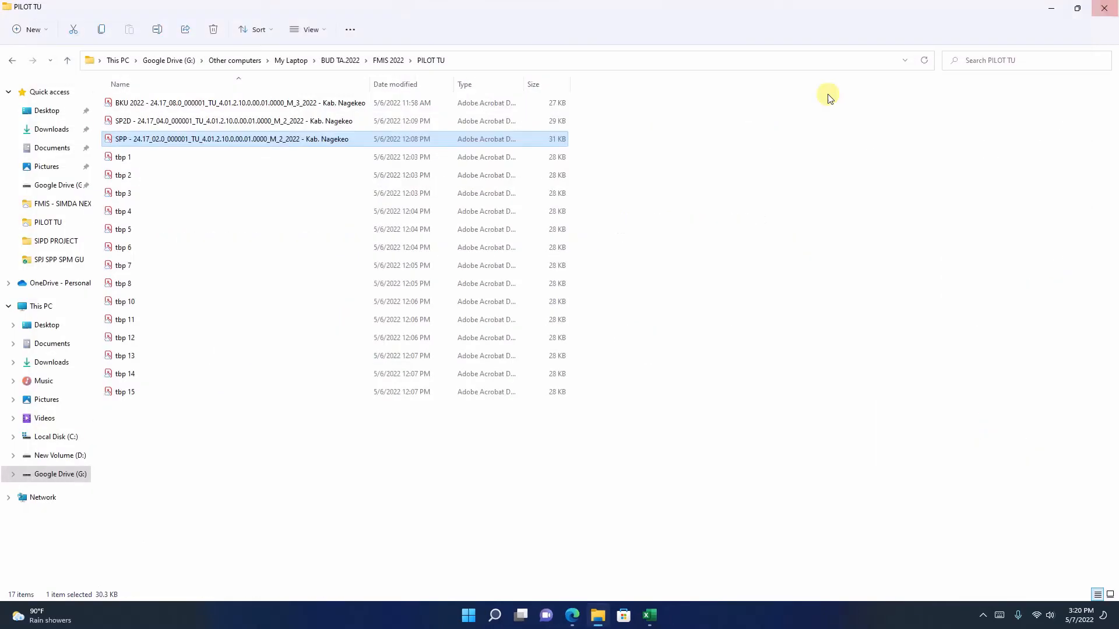
left_click(572, 615)
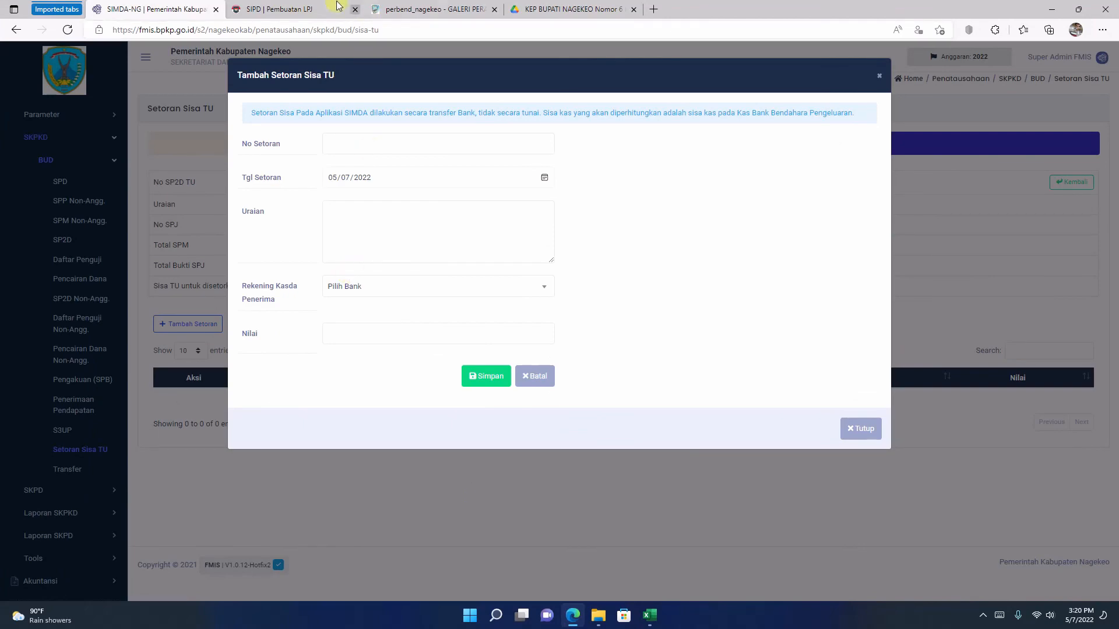
Step: Switch to SIPD, open the printout of the issued STS for the remaining TU, and check the amount to be received
left_click(315, 9)
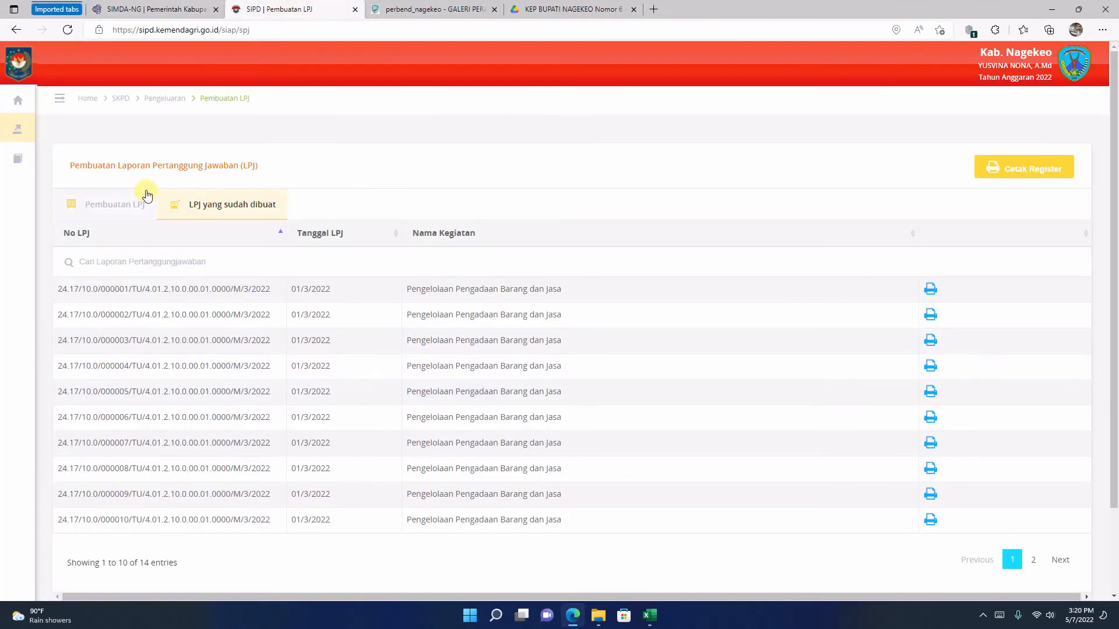
mouse_move(25, 167)
left_click(41, 141)
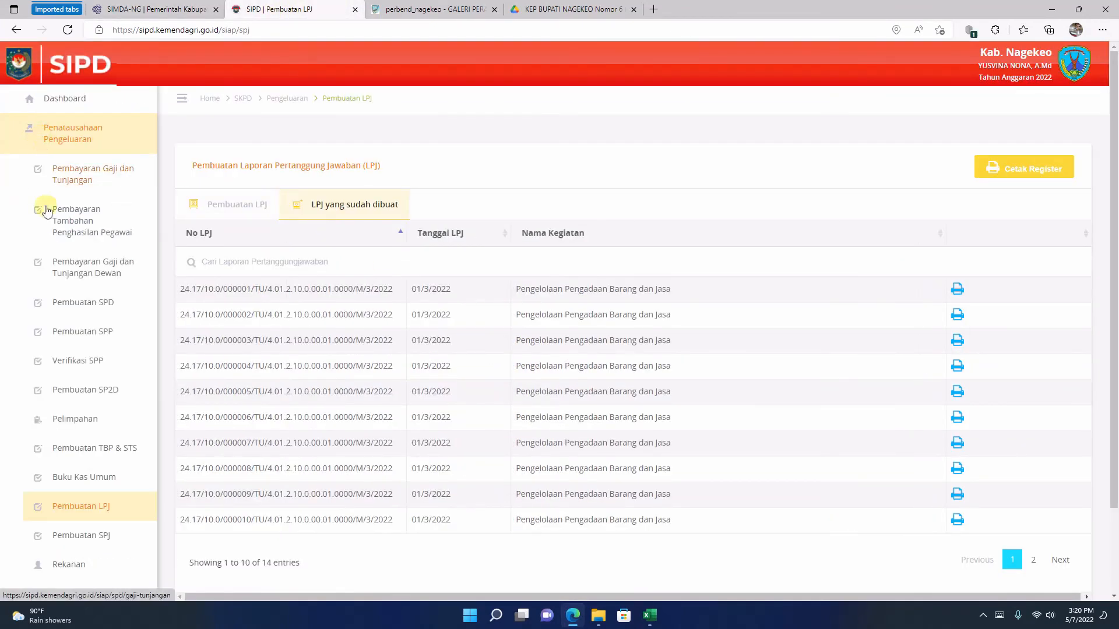
left_click(106, 447)
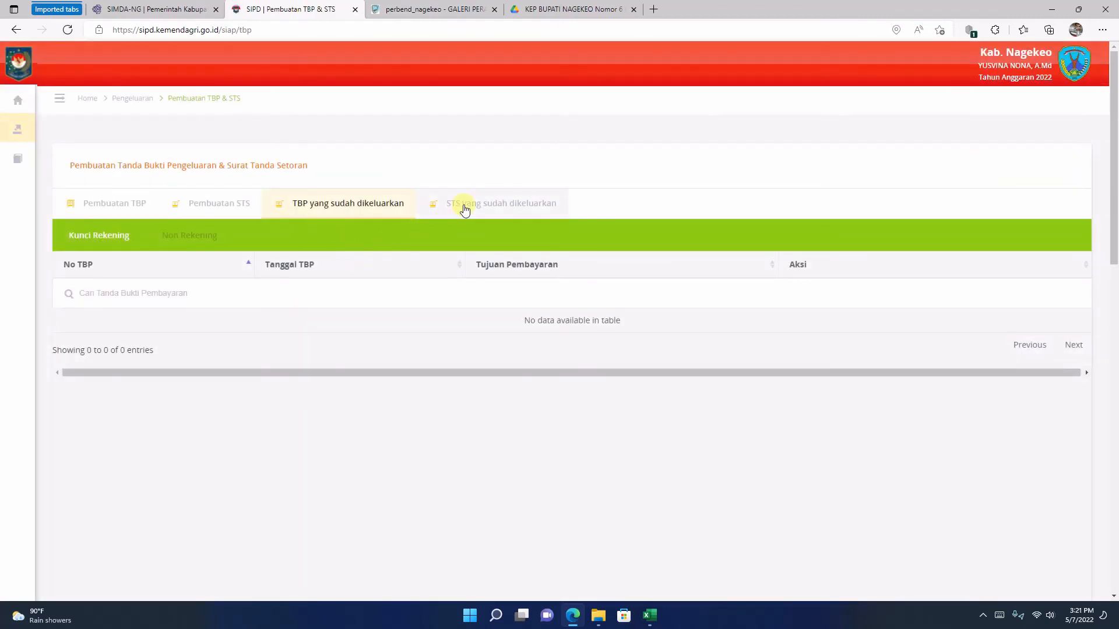
left_click(465, 208)
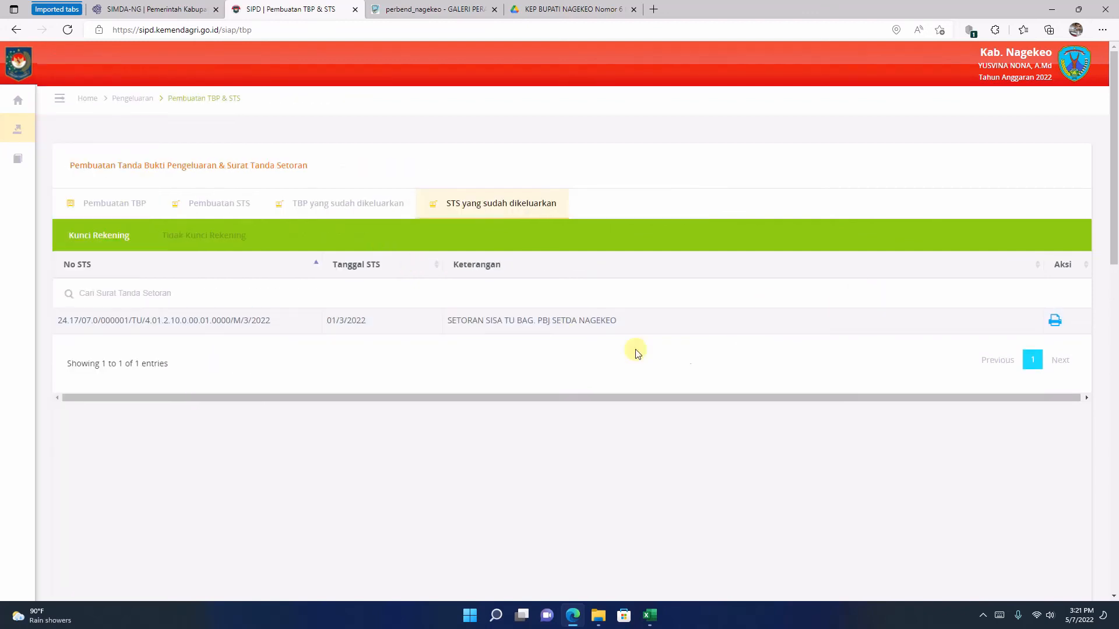
left_click(1056, 320)
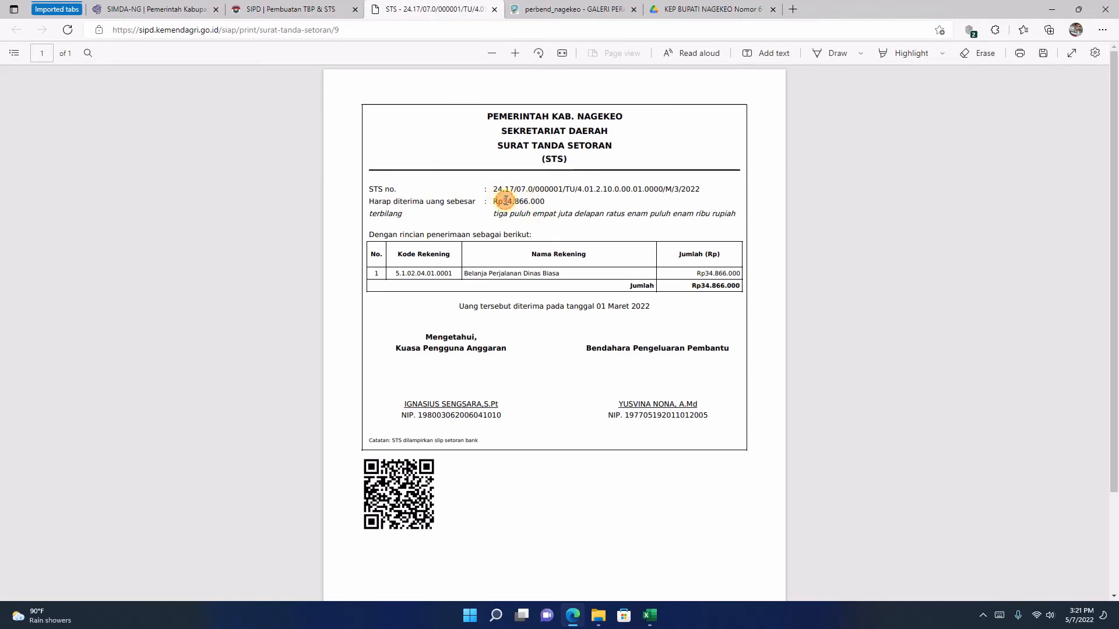
left_click_drag(505, 201, 545, 202)
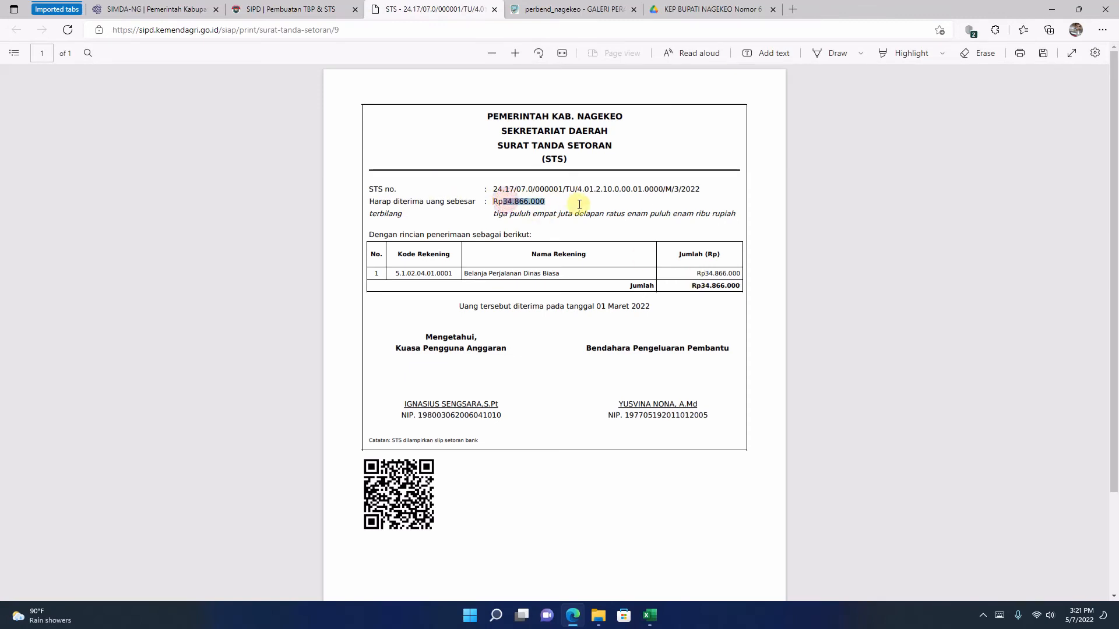
left_click(530, 204)
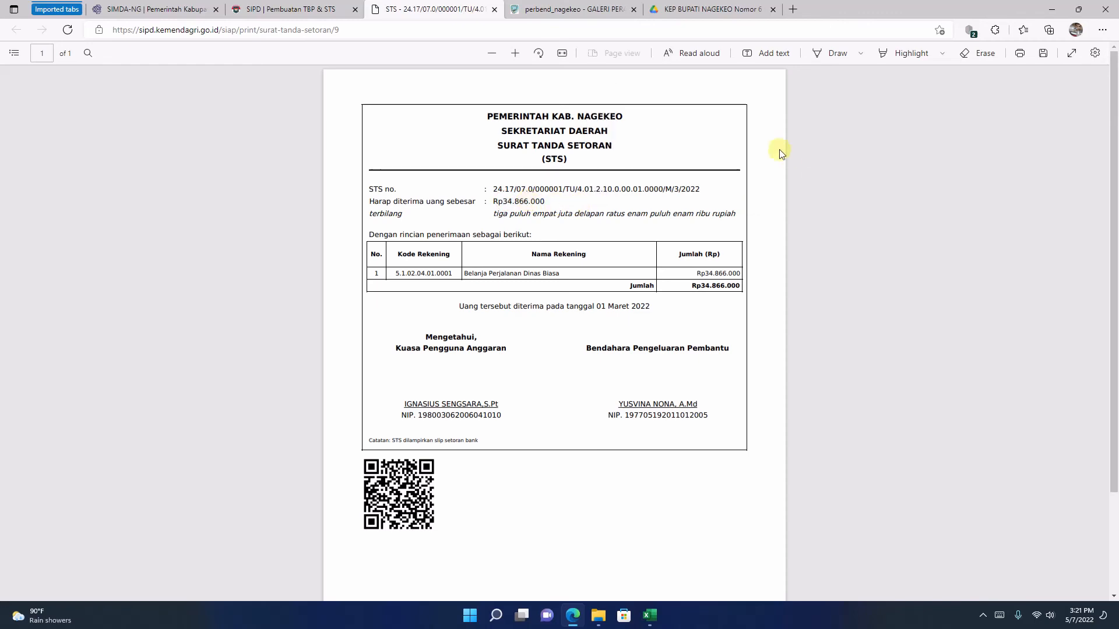
left_click(515, 53)
left_click(515, 53)
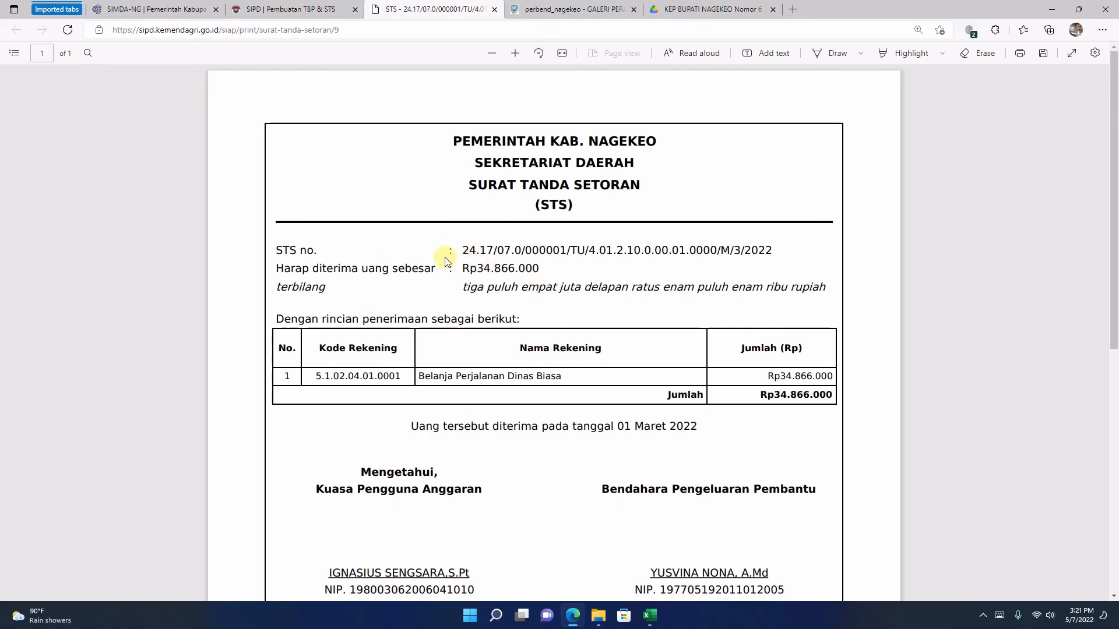
Step: Copy the STS number into No Setoran in FMIS and shorten it to 24.17/07.0/000001/TU//3/20
left_click_drag(463, 249, 773, 251)
right_click(720, 251)
left_click(754, 303)
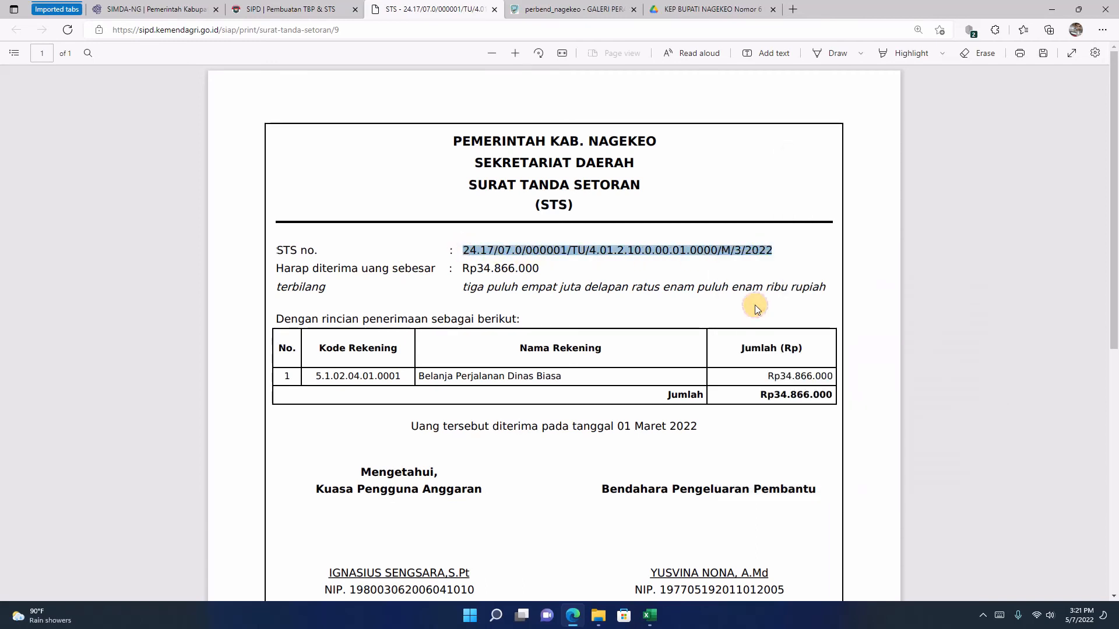
left_click(178, 9)
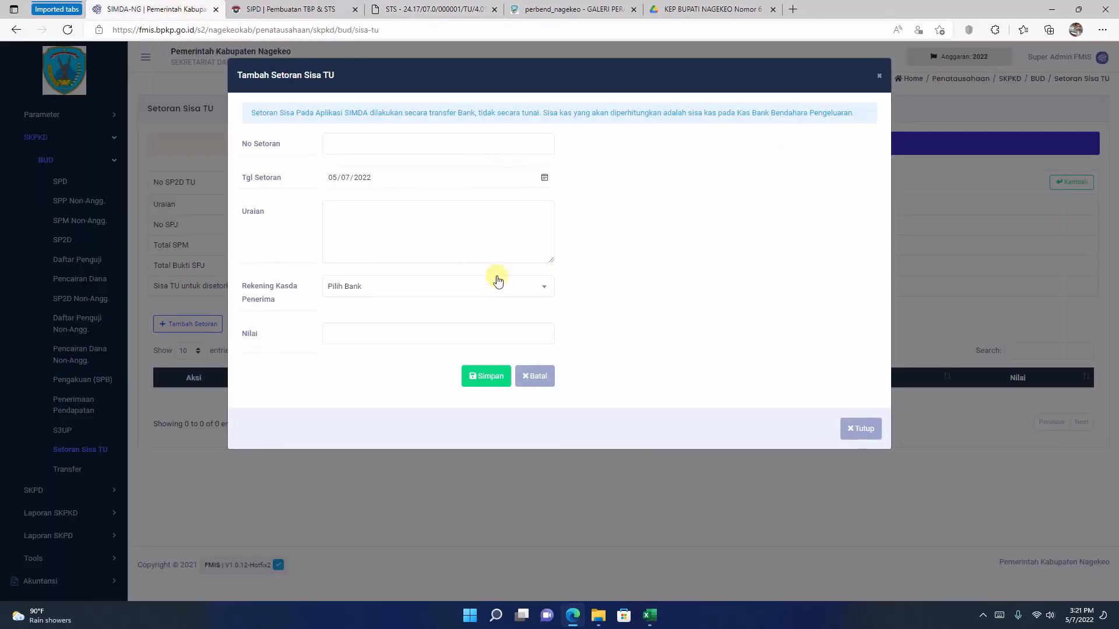
right_click(341, 149)
left_click(370, 274)
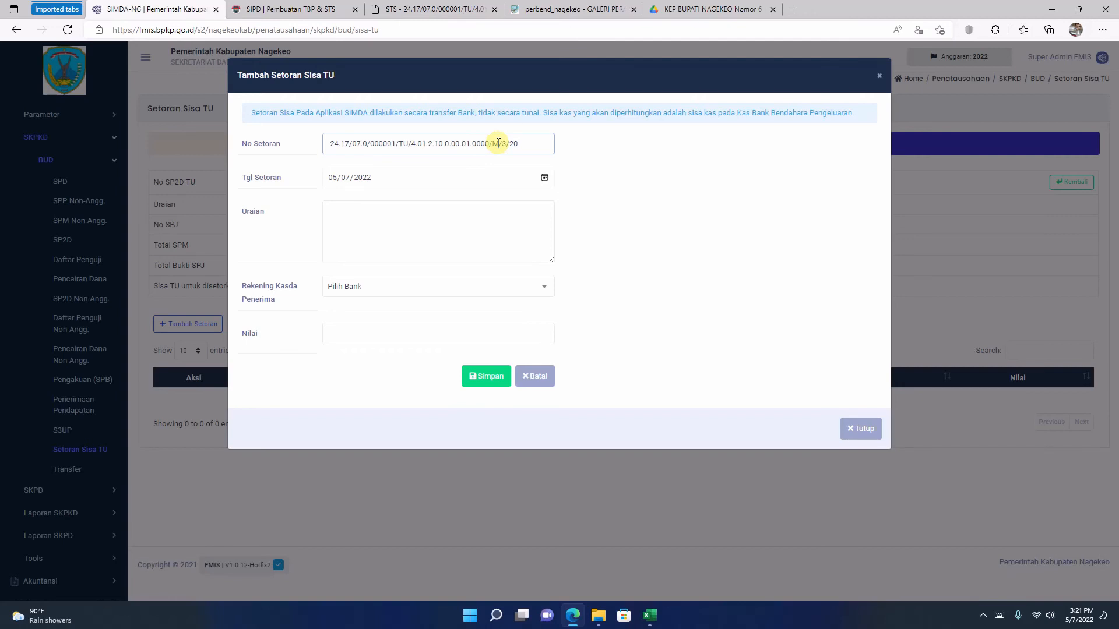
key("BackSpace")
key("BackSpace")
key("BackSpace")
key("BackSpace")
key("BackSpace")
key("BackSpace")
key("BackSpace")
key("BackSpace")
key("BackSpace")
key("BackSpace")
key("BackSpace")
key("BackSpace")
key("BackSpace")
key("BackSpace")
key("BackSpace")
key("BackSpace")
key("BackSpace")
key("BackSpace")
Step: Check the deposit amount and the receipt date on the STS printout
left_click(435, 9)
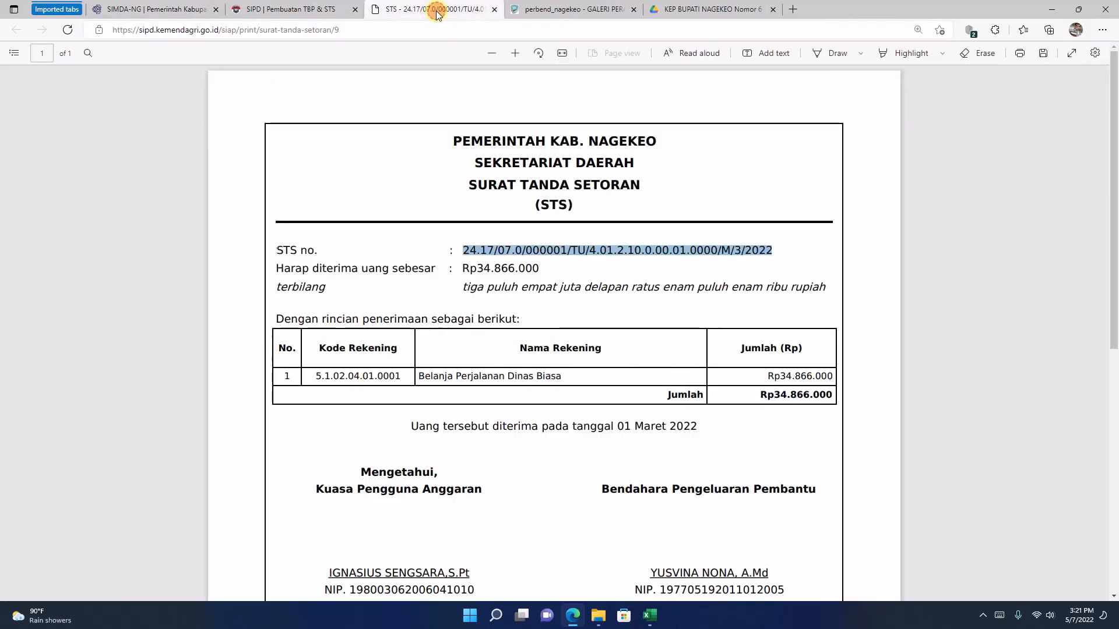
scroll(747, 373, "down", 5)
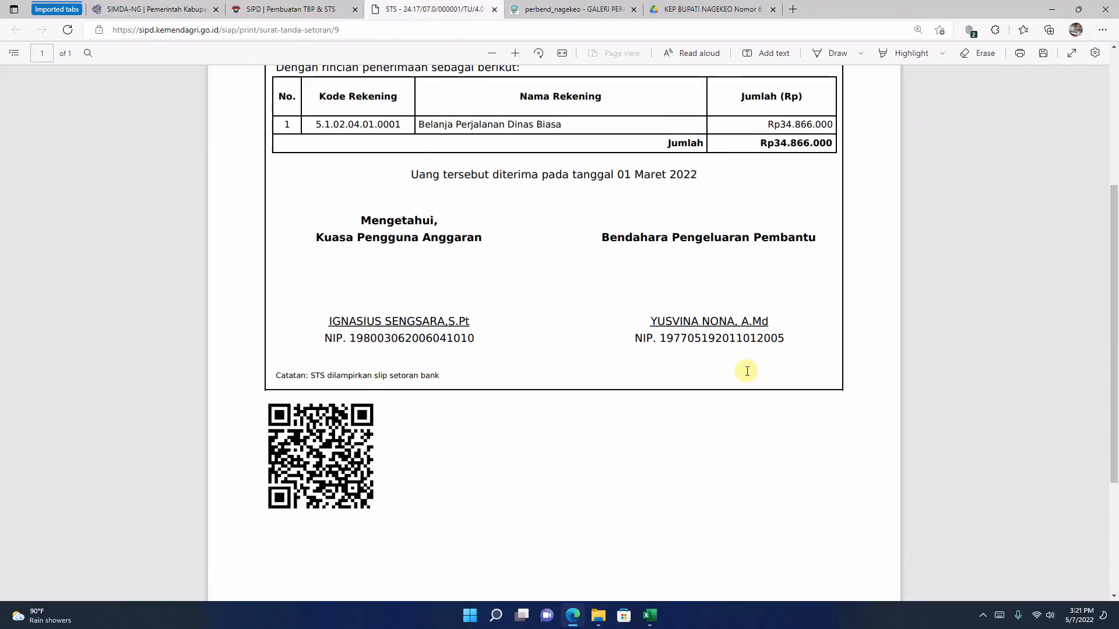
scroll(747, 371, "up", 3)
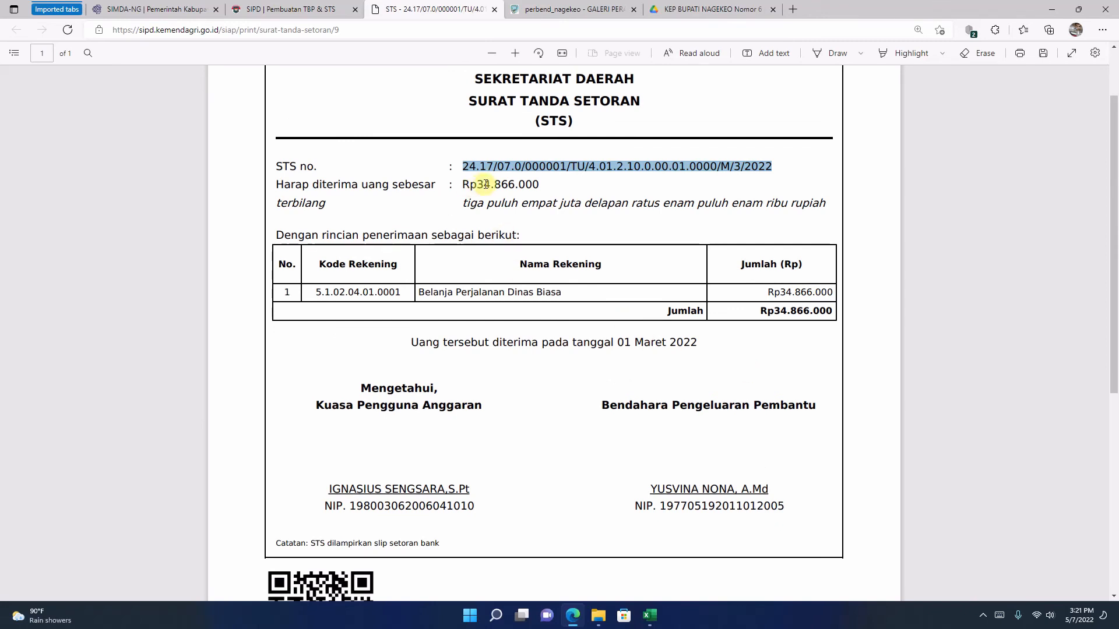
left_click_drag(478, 185, 516, 185)
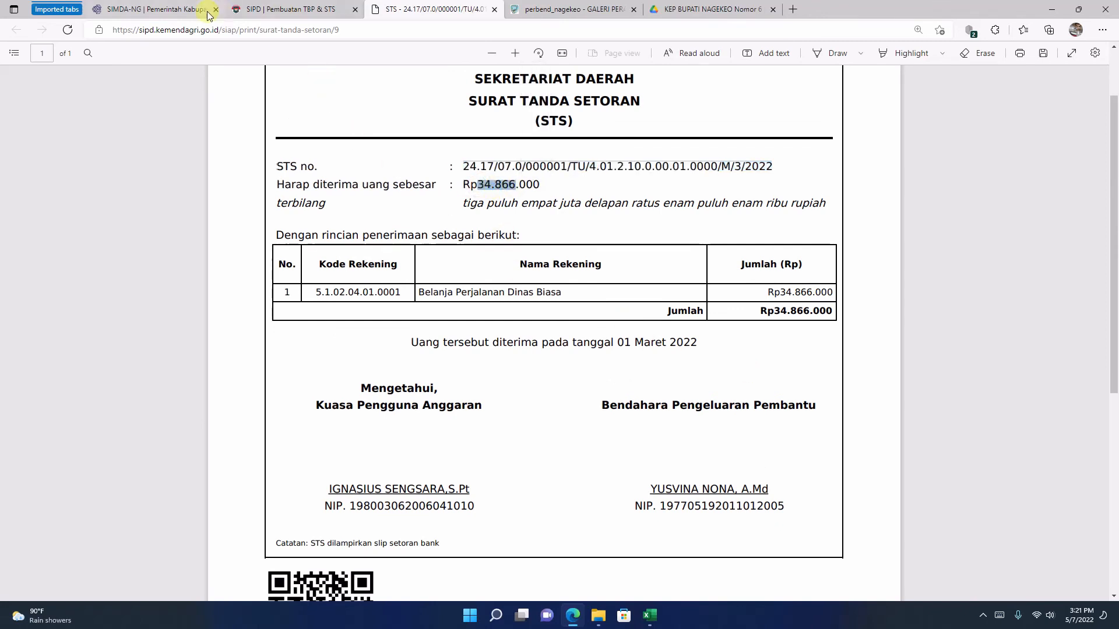
Step: Set Tgl Setoran in the Setoran Sisa TU form to 03/01/2022
left_click(187, 9)
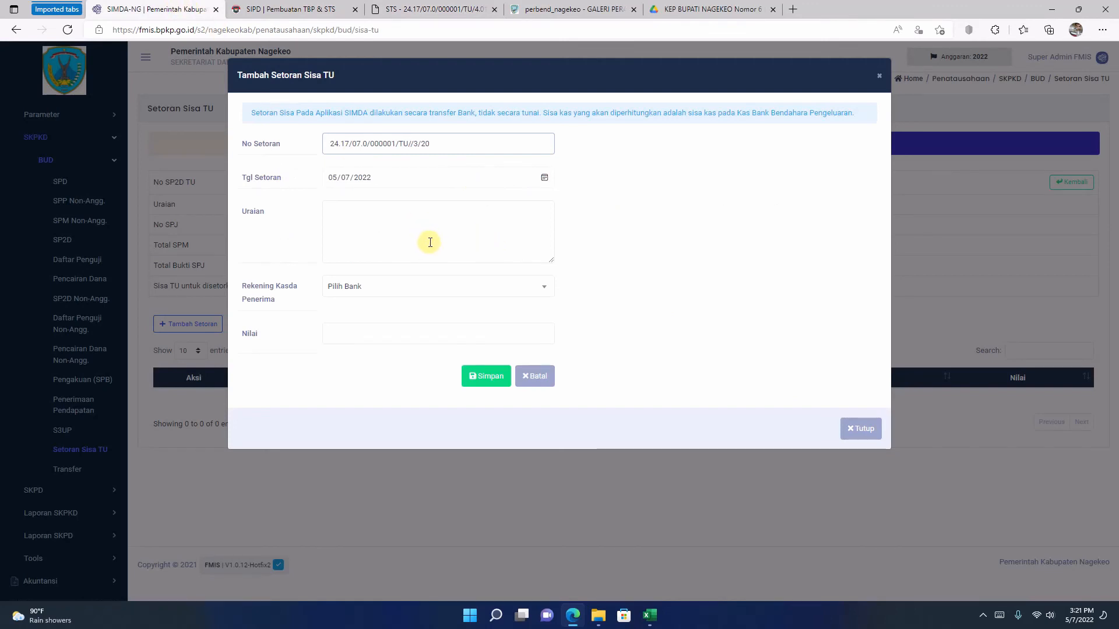
left_click(432, 338)
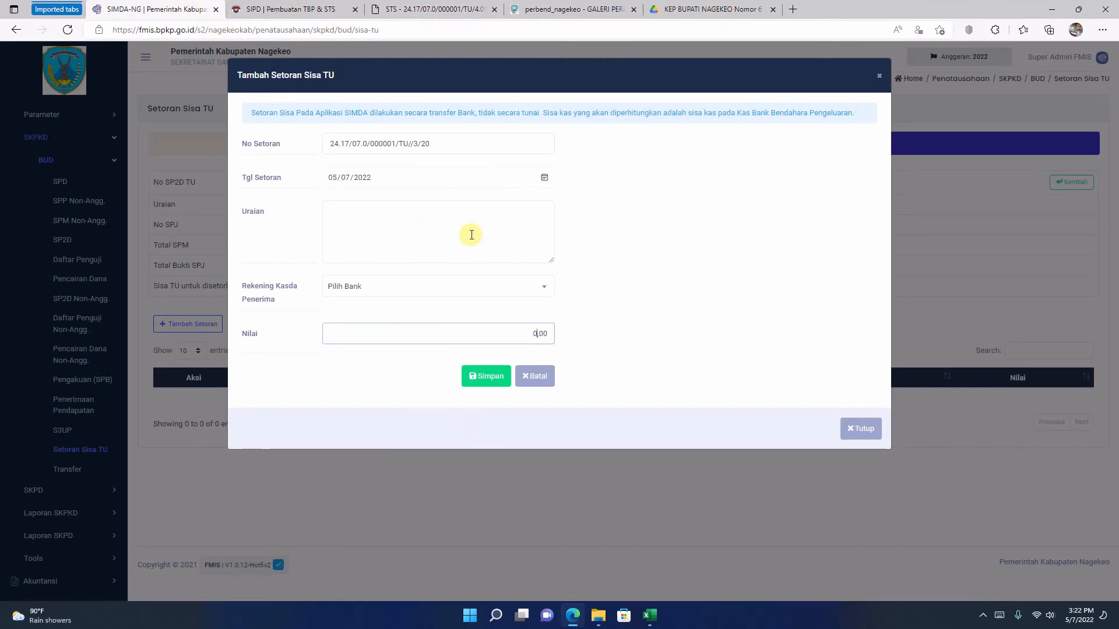
left_click(545, 180)
left_click(409, 204)
left_click(411, 205)
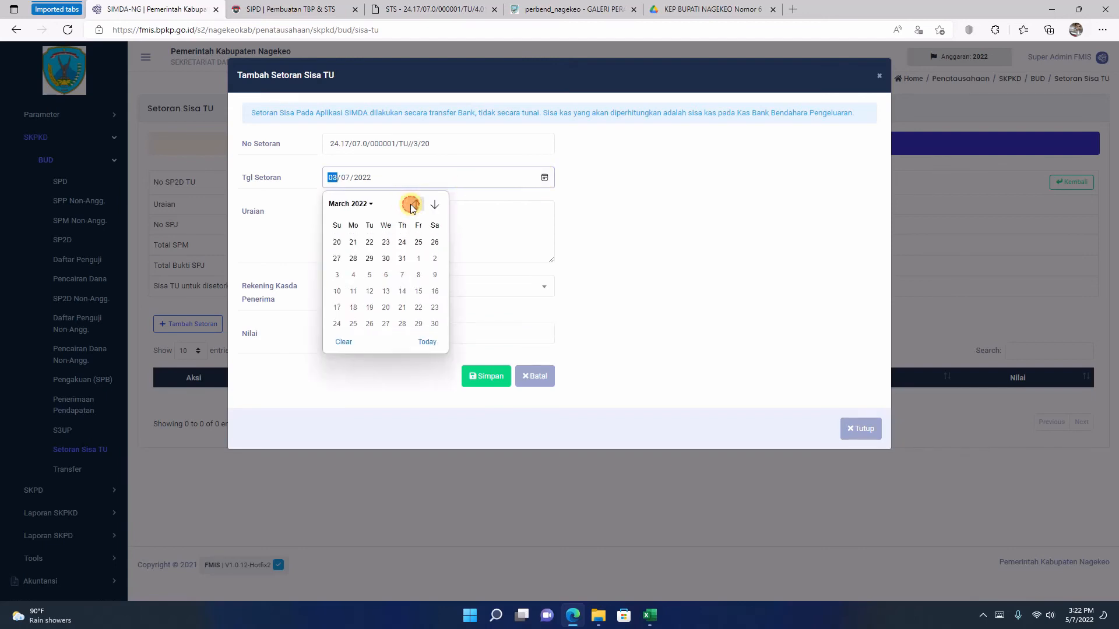
left_click(370, 241)
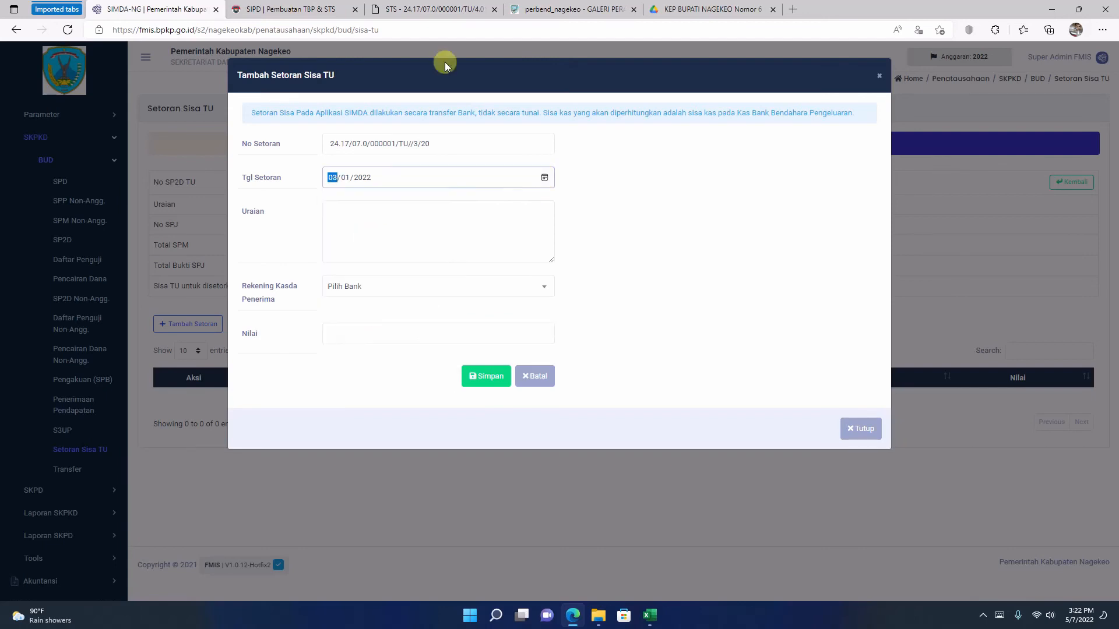
Step: Review the STS printout and copy the account name Belanja Perjalanan Dinas Biasa from its detail table
left_click(408, 9)
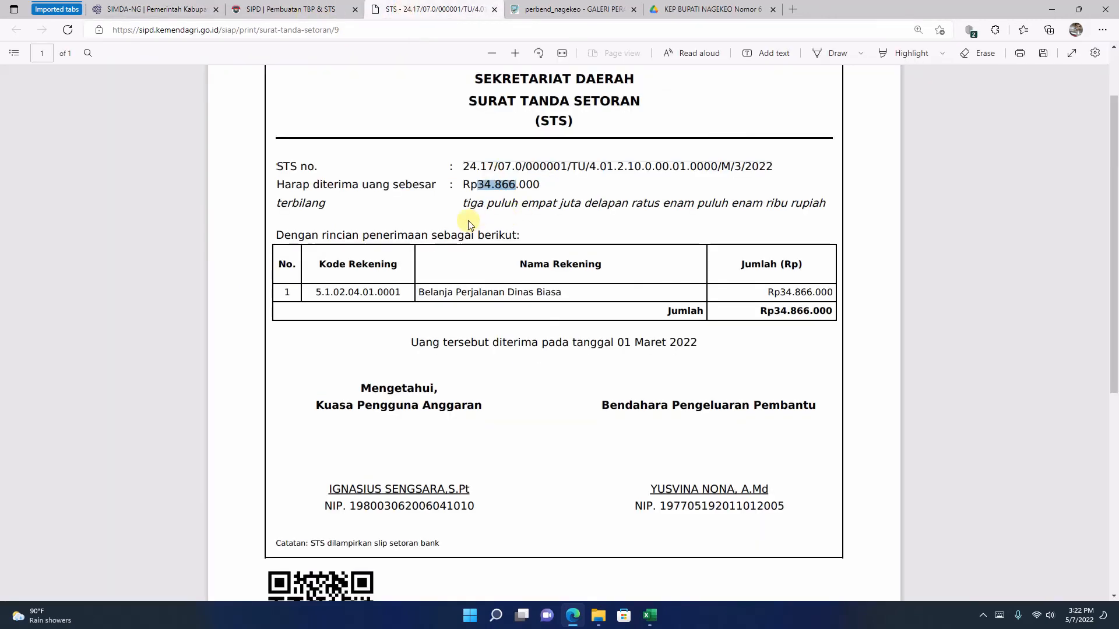
scroll(468, 225, "up", 1)
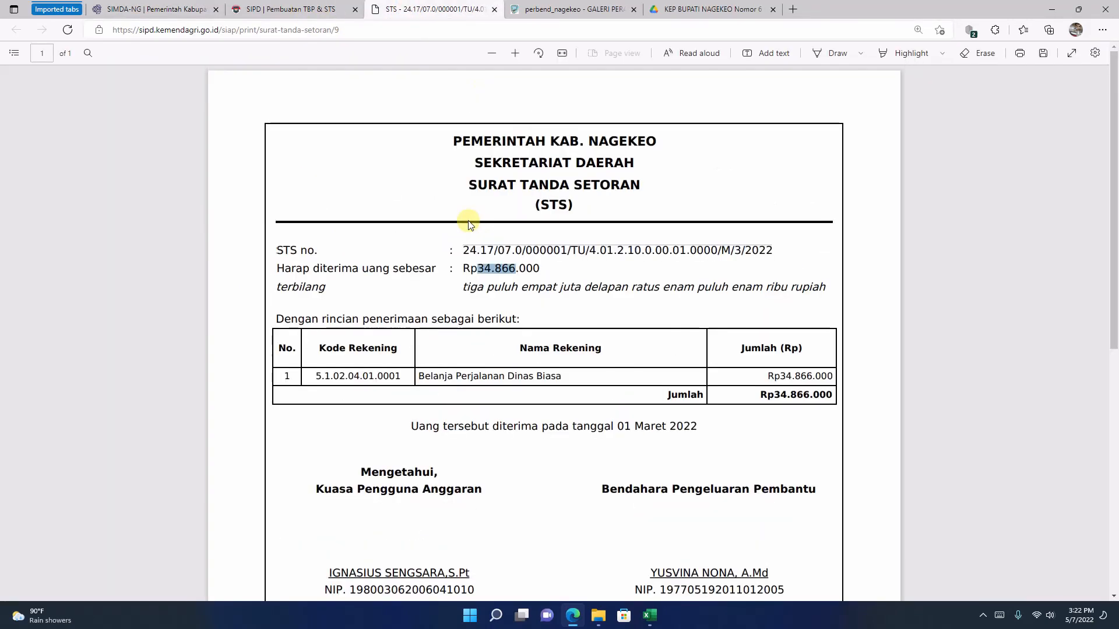
scroll(468, 224, "down", 5)
scroll(469, 228, "up", 5)
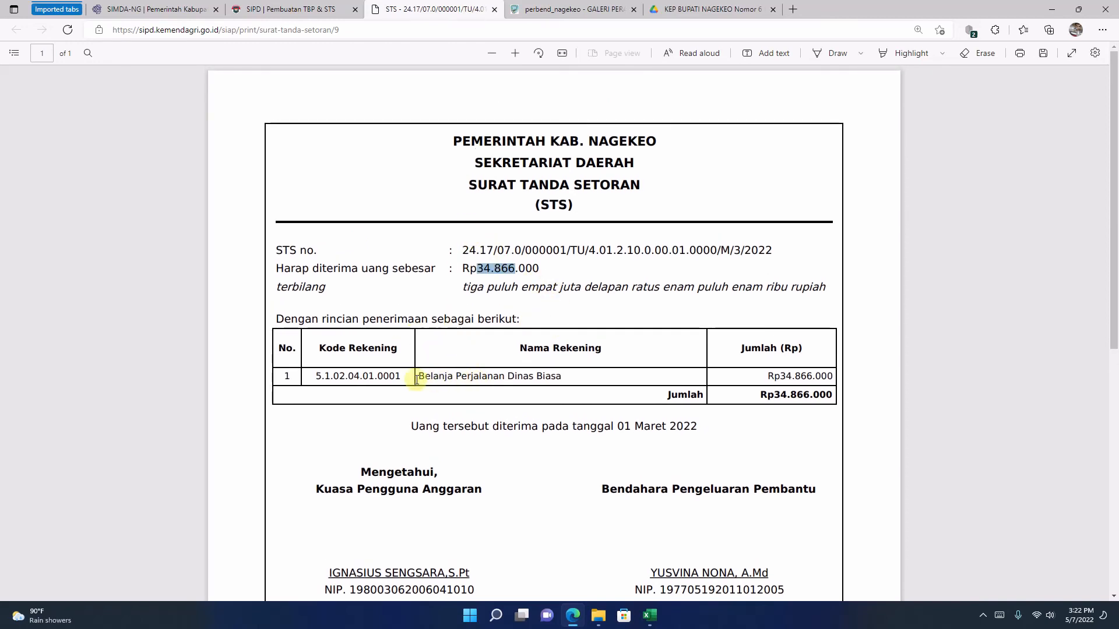
left_click_drag(420, 375, 557, 376)
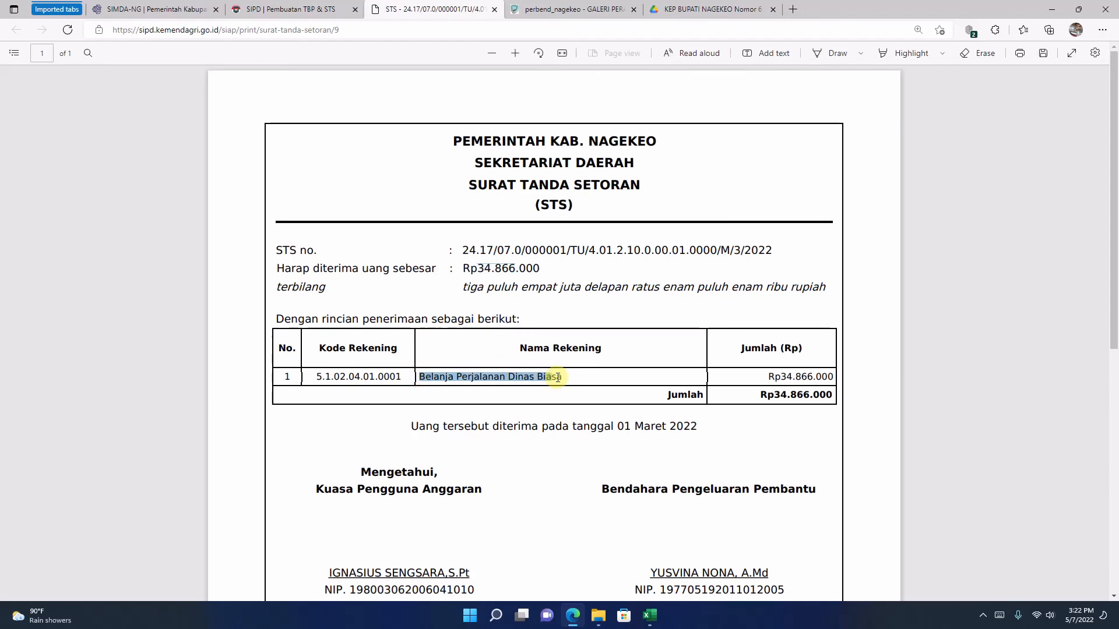
right_click(508, 375)
left_click(527, 174)
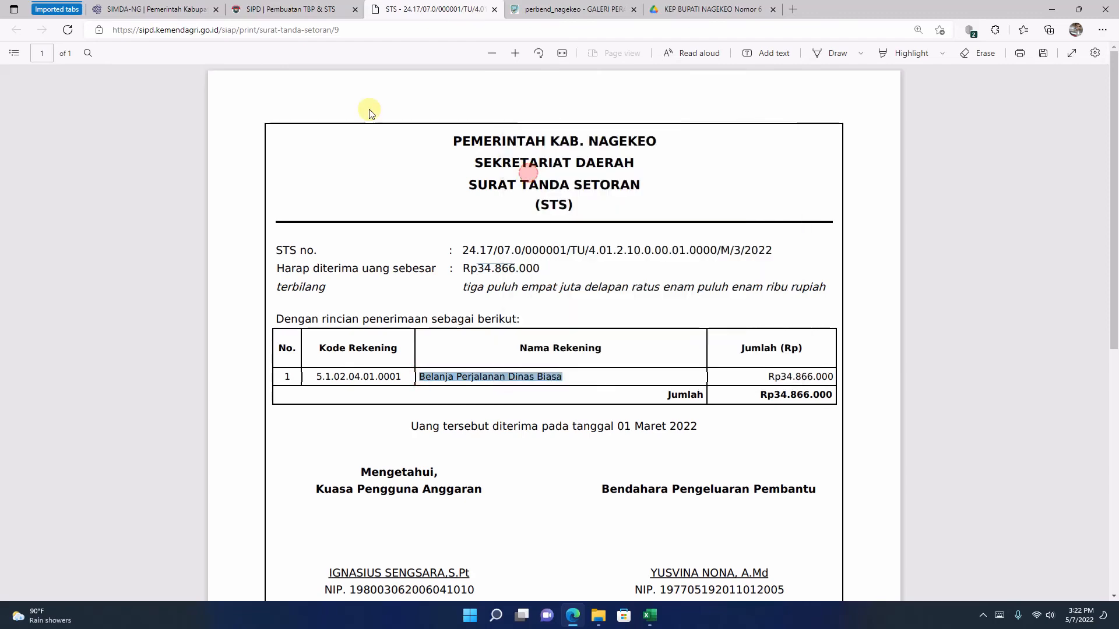
Step: In the FMIS deposit form, set Uraian to SETORAN SISA TU BAG. PBJ SETDA NAGEKEO and Rekening Kasda Penerima to BANK NTT
left_click(262, 11)
left_click(155, 9)
left_click(434, 229)
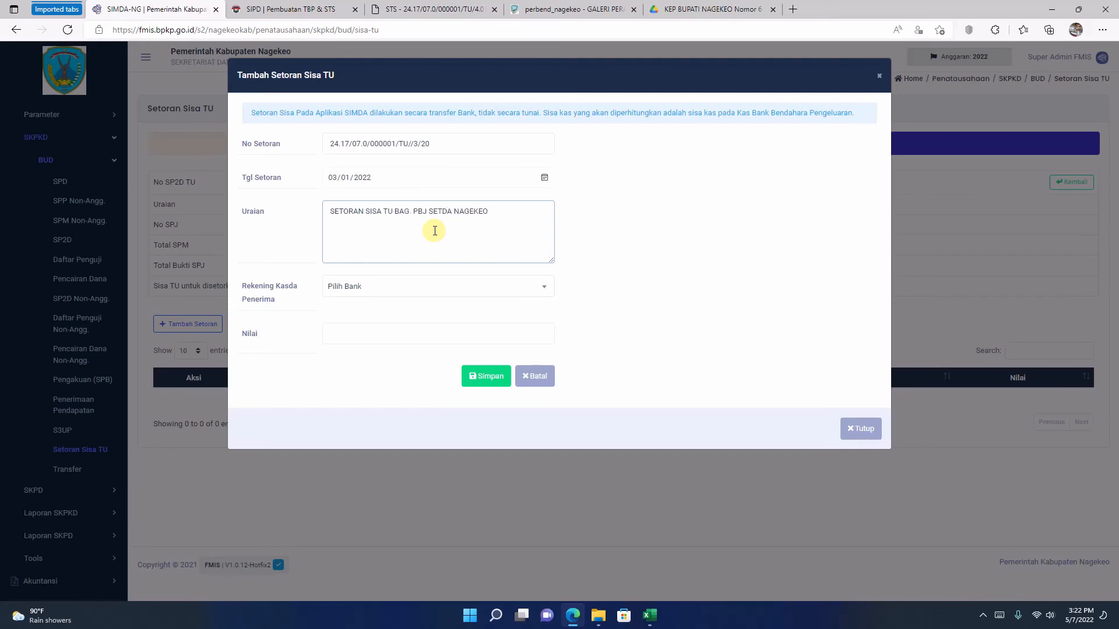
left_click(450, 288)
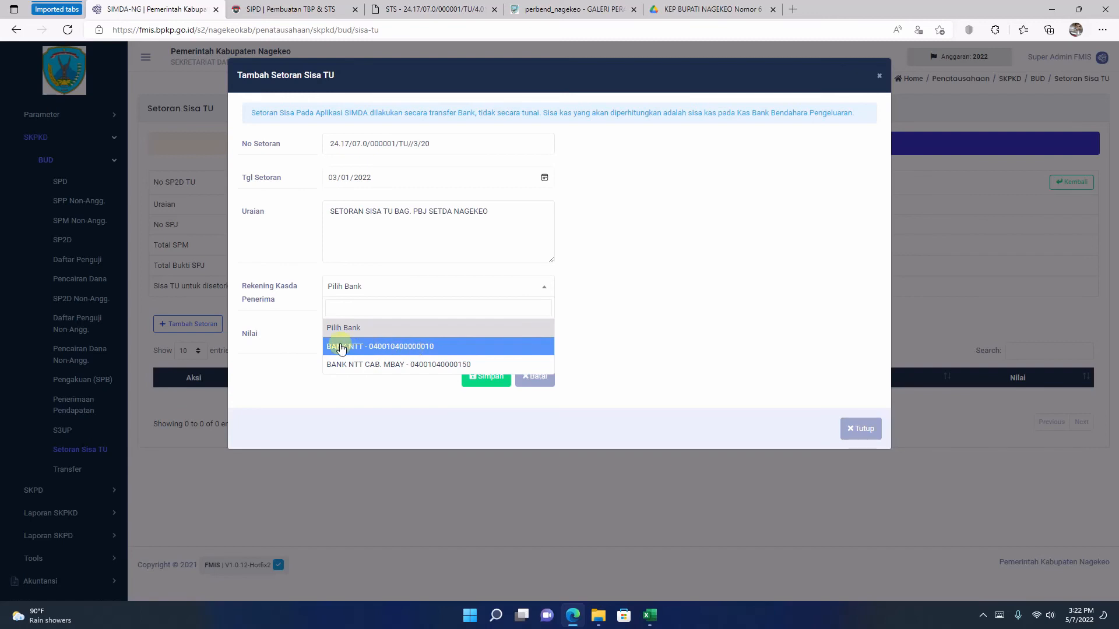
left_click(341, 348)
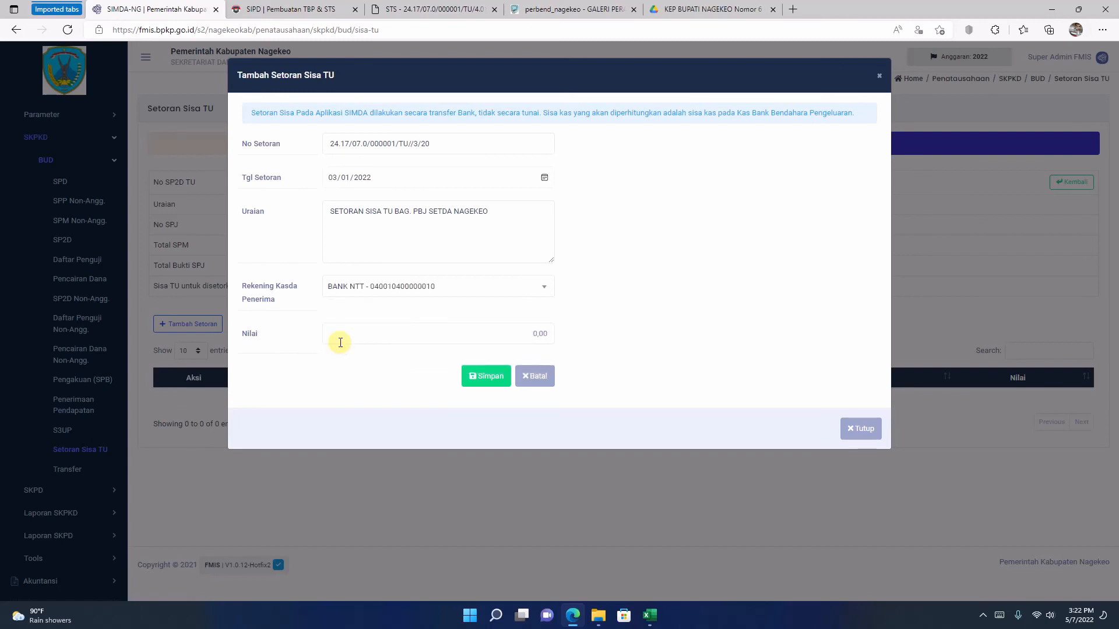
Step: Copy the amount 34.866.000 from the STS detail table into the Nilai field of the FMIS deposit form
left_click(414, 9)
left_click_drag(783, 377, 839, 382)
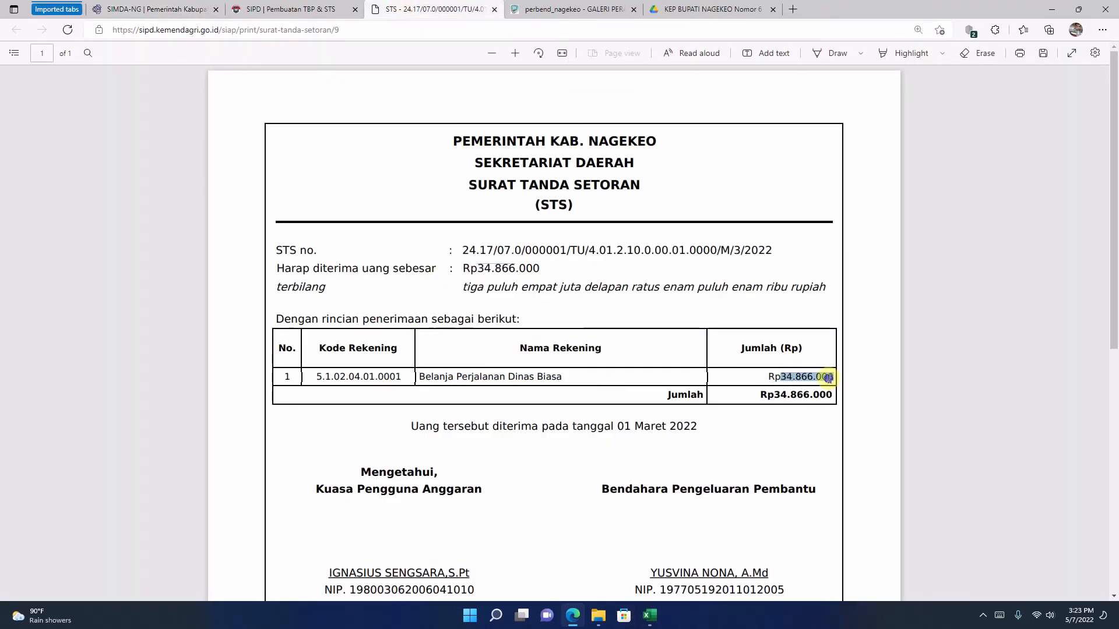
right_click(826, 380)
left_click(868, 173)
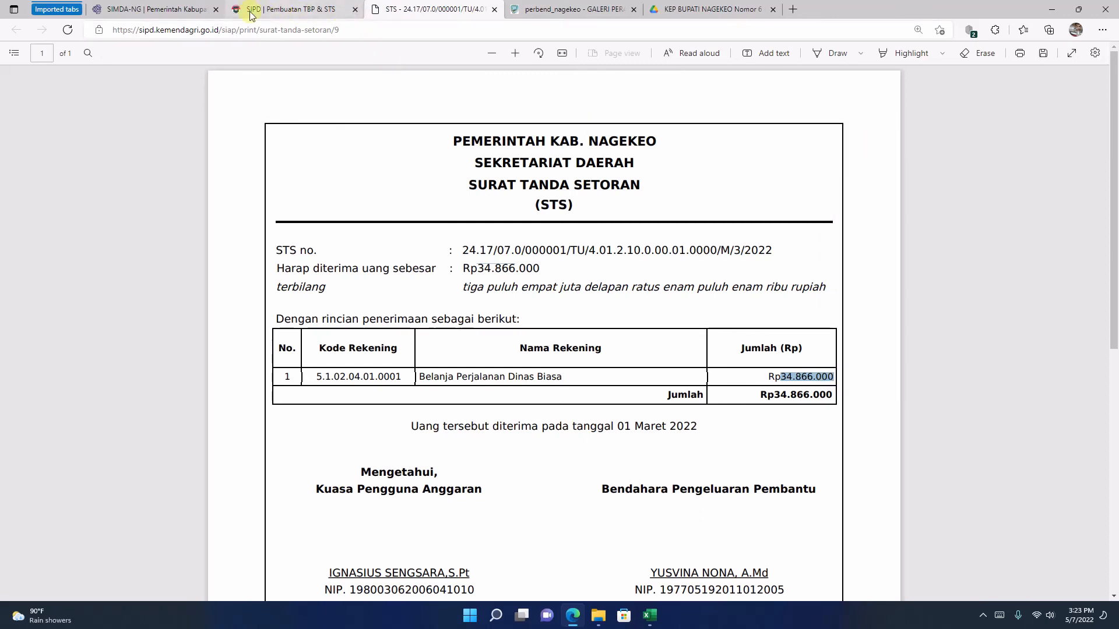
left_click(155, 10)
left_click(482, 333)
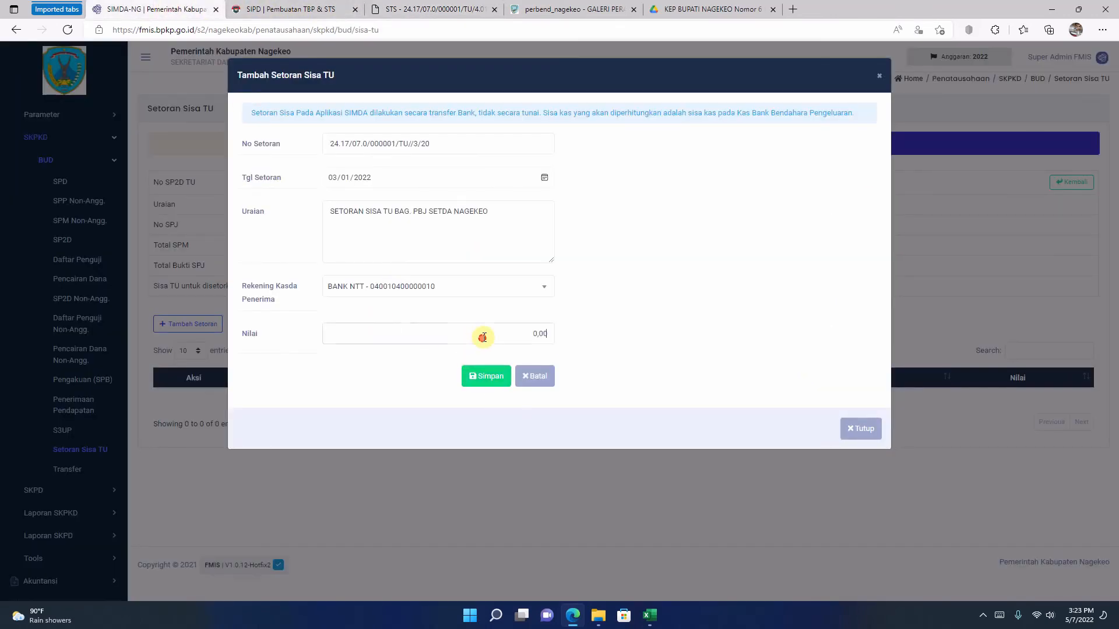
left_click_drag(482, 332, 562, 332)
right_click(537, 334)
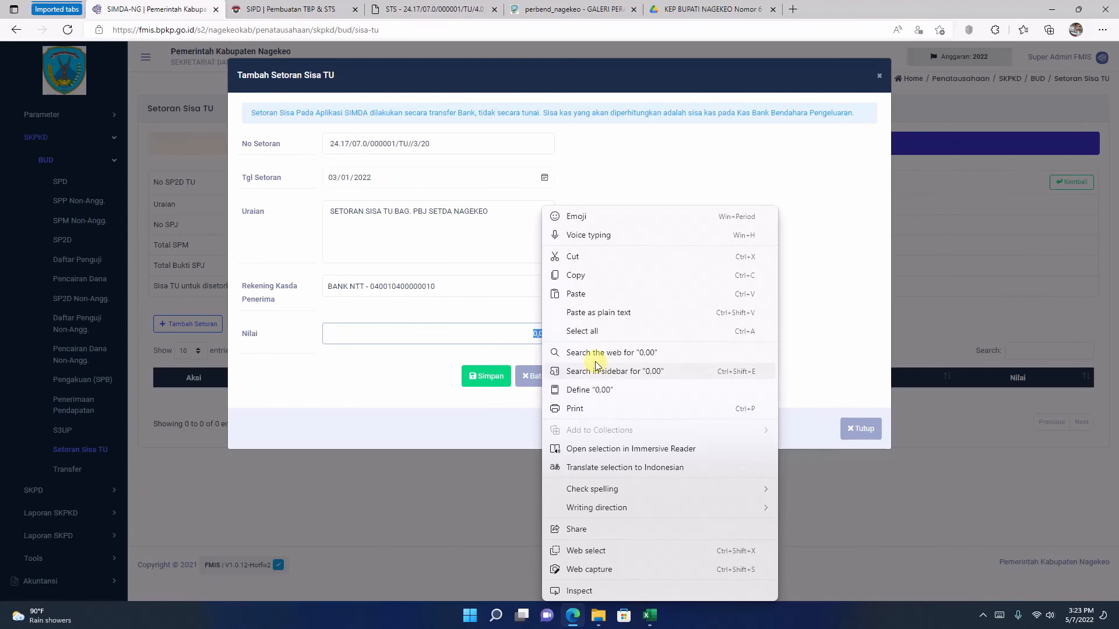
left_click(585, 294)
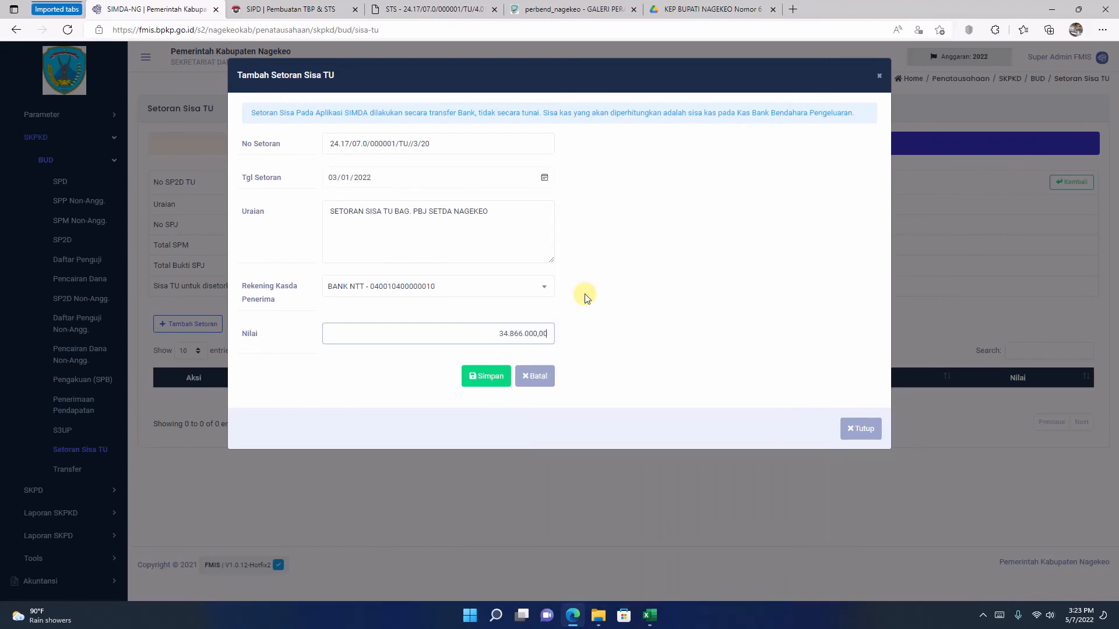
Step: Save the remaining TU deposit and check its amount in the Setoran Sisa TU list
left_click(498, 383)
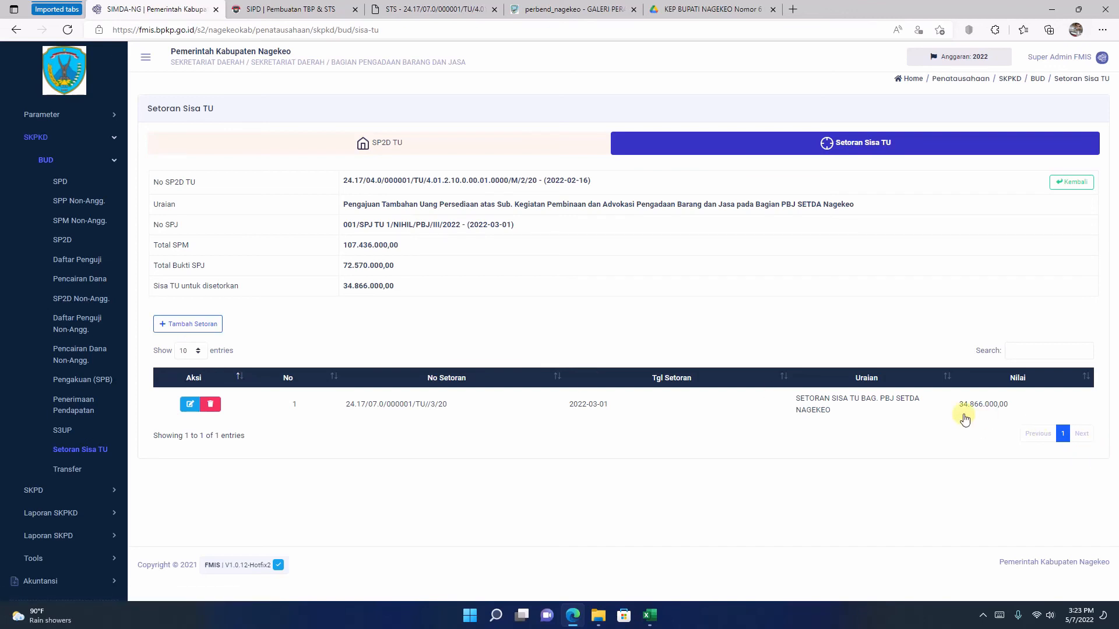
left_click_drag(961, 408, 1012, 404)
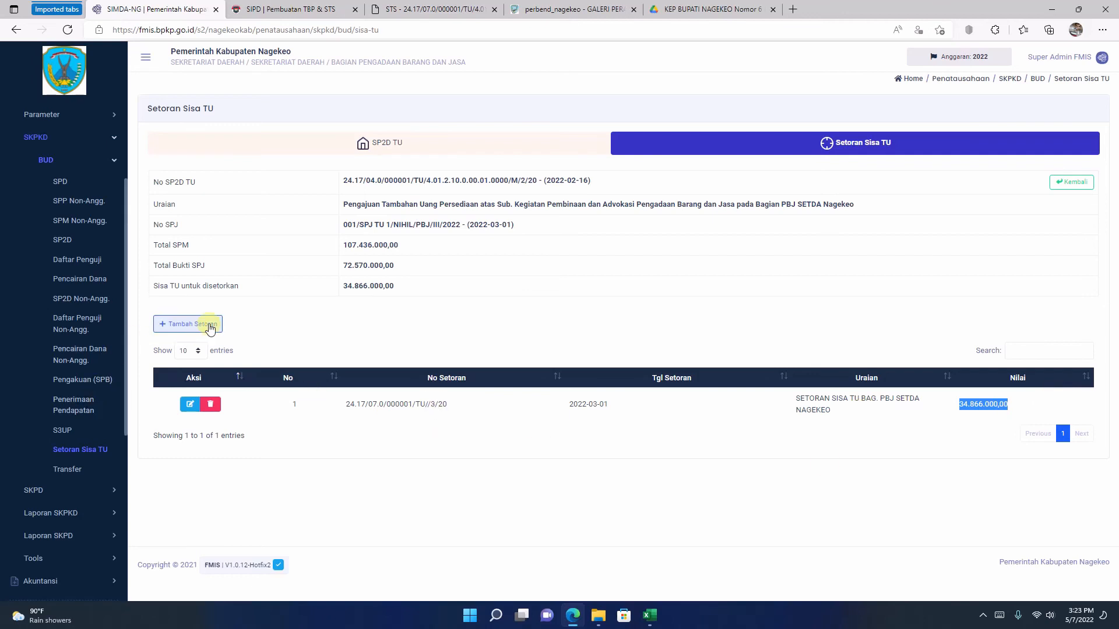
left_click(328, 436)
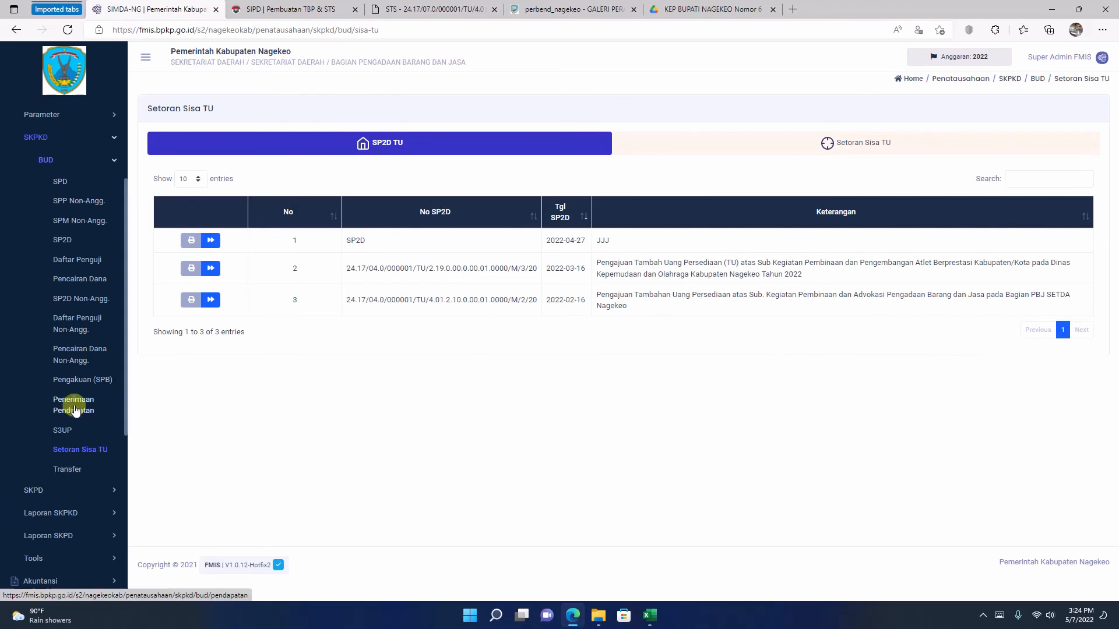
Step: In the BUD SP2D list, find SPM 001/SPM TU NIHIL/BAG. PBJ/III/2022 and start creating its SP2D
left_click(63, 241)
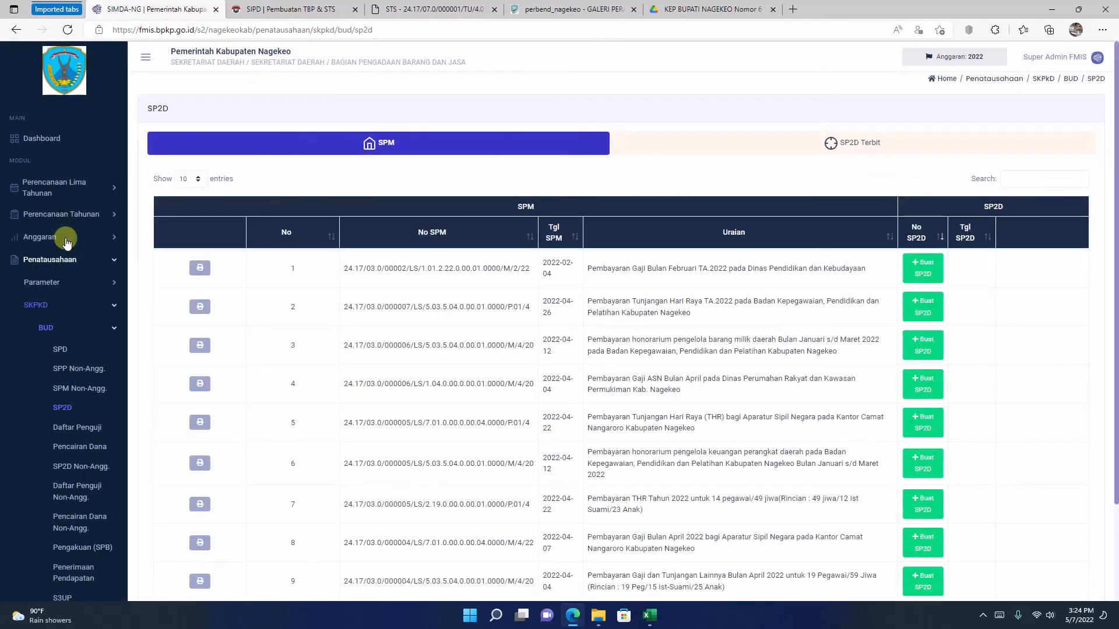
scroll(278, 280, "down", 2)
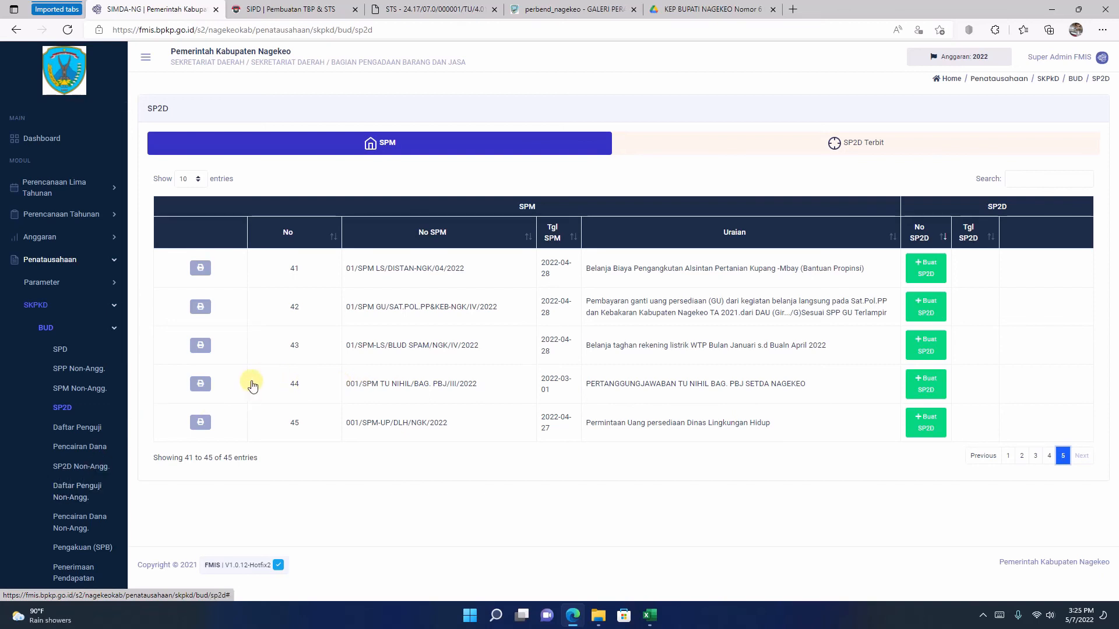
left_click(201, 383)
left_click_drag(591, 385, 812, 396)
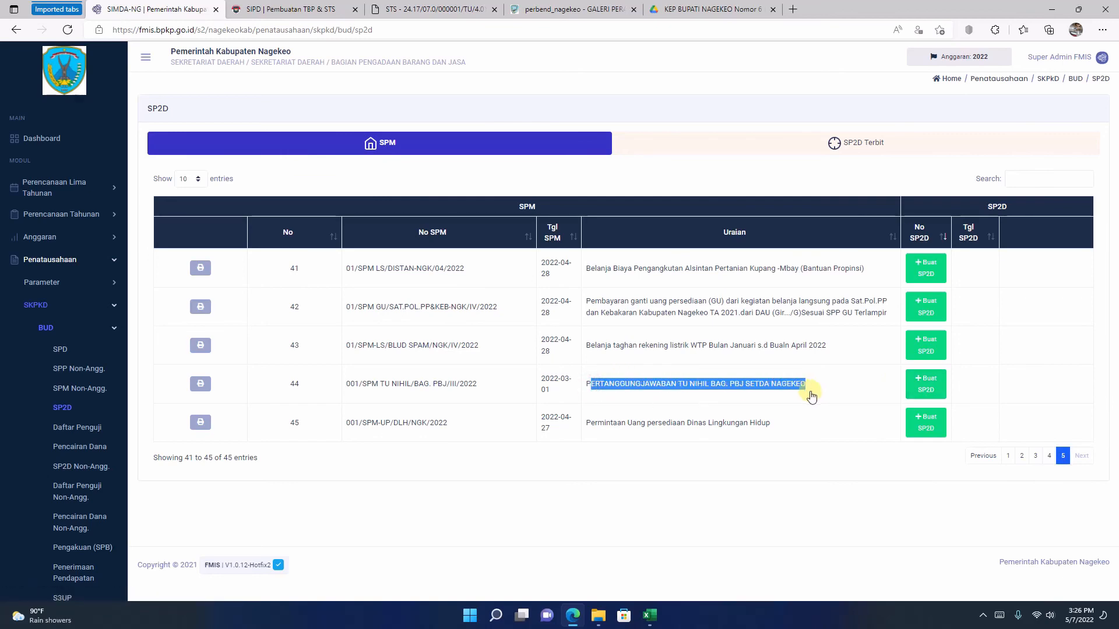
left_click(928, 389)
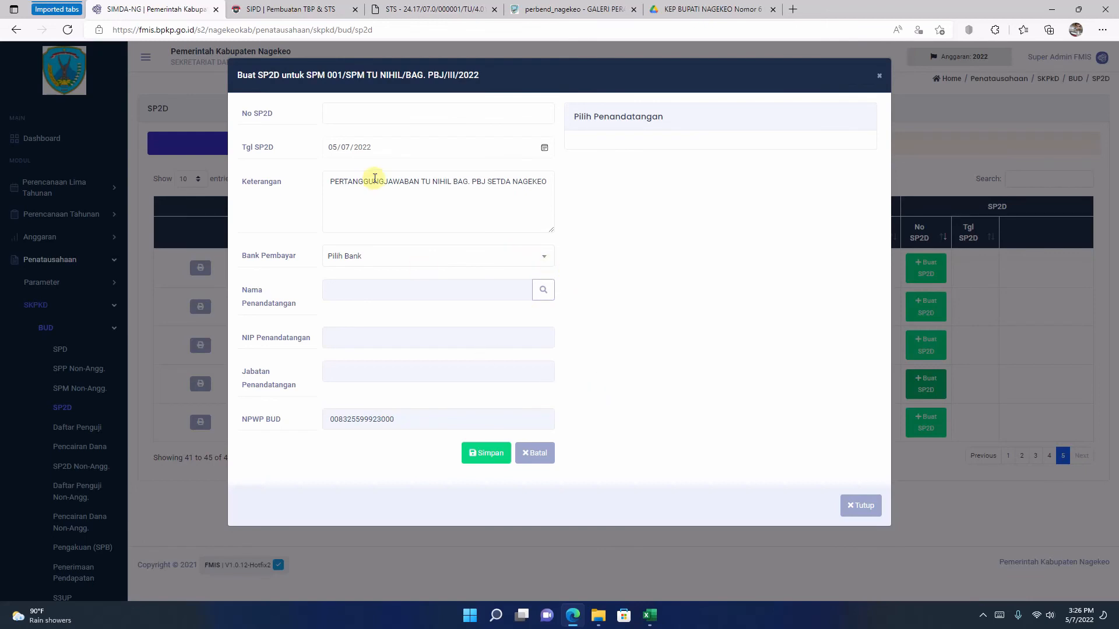
Step: Set No SP2D to 001/TU NIHIL/BAG. PBJ/III/2022 and Tgl SP2D to 03/02/2022
left_click(379, 116)
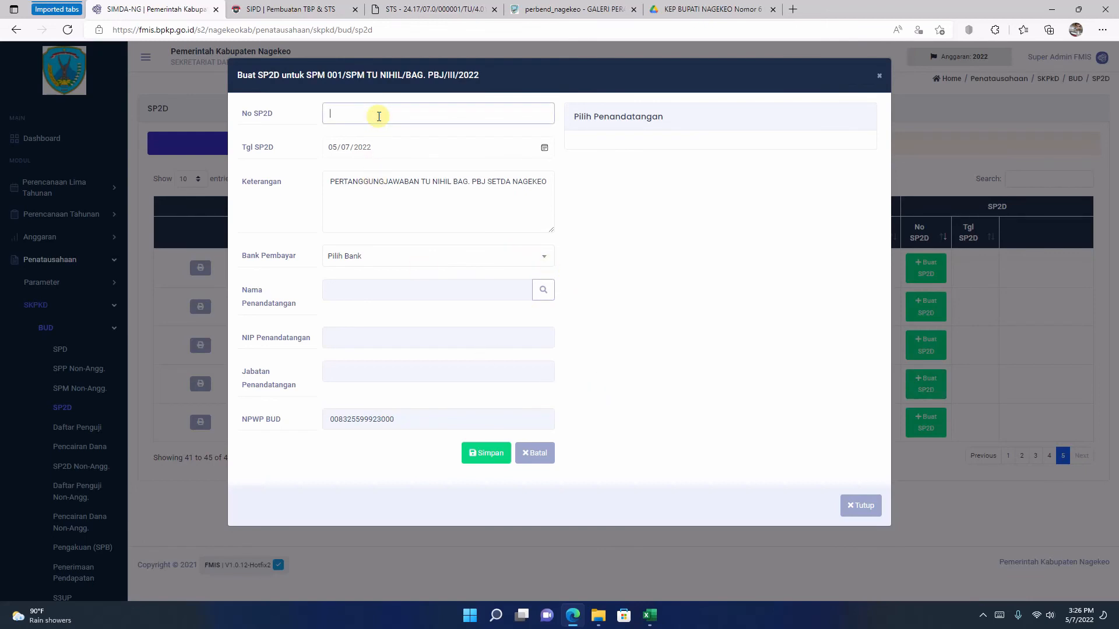
type("001/tu")
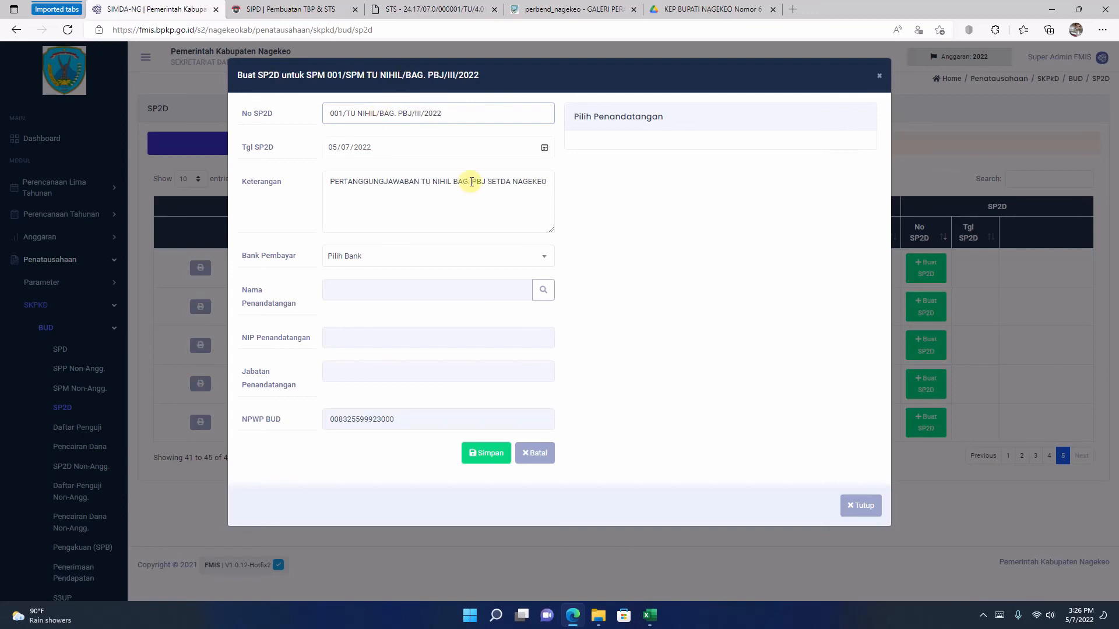
left_click(541, 148)
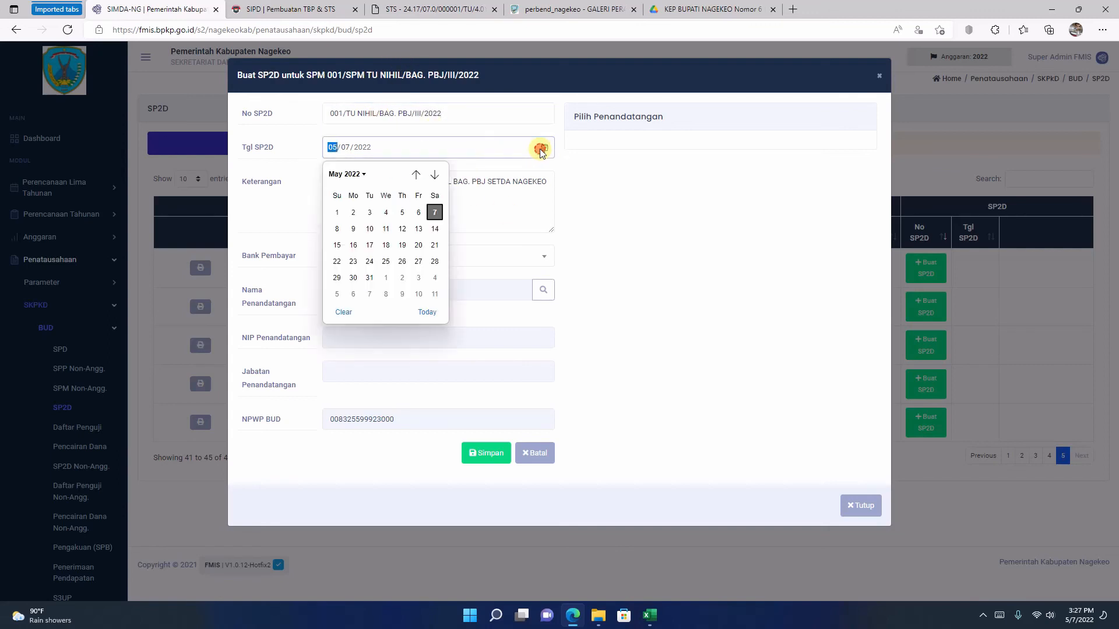
left_click(415, 175)
left_click(416, 175)
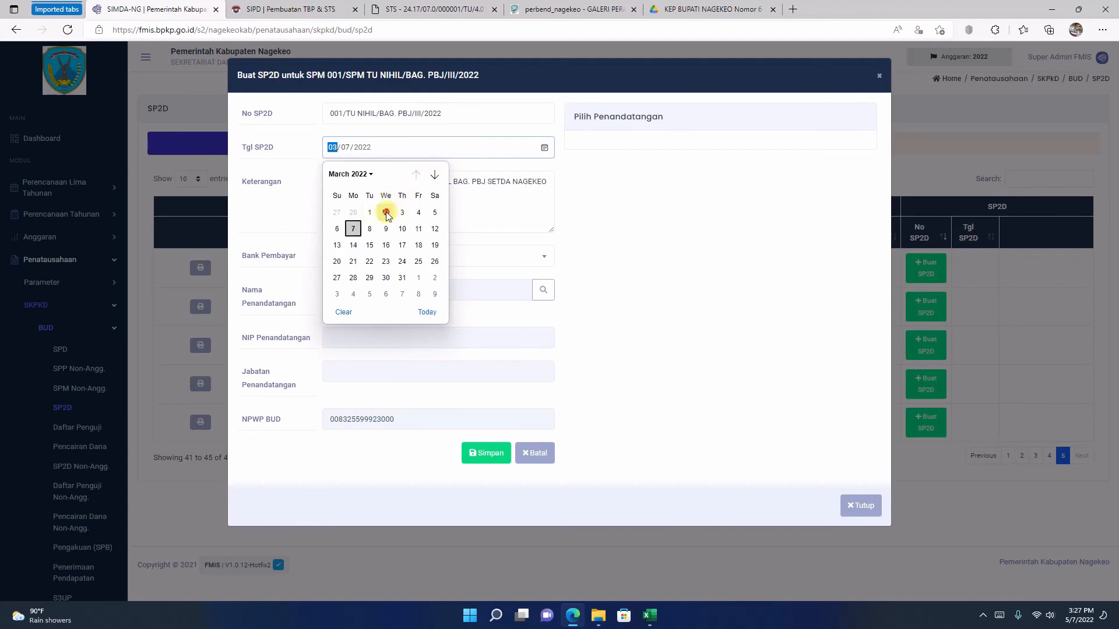
left_click(386, 212)
Step: Choose BANK NTT as Bank Pembayar, pick the Kuasa BUD listed as number 73 as signatory, and save the SP2D
left_click(482, 255)
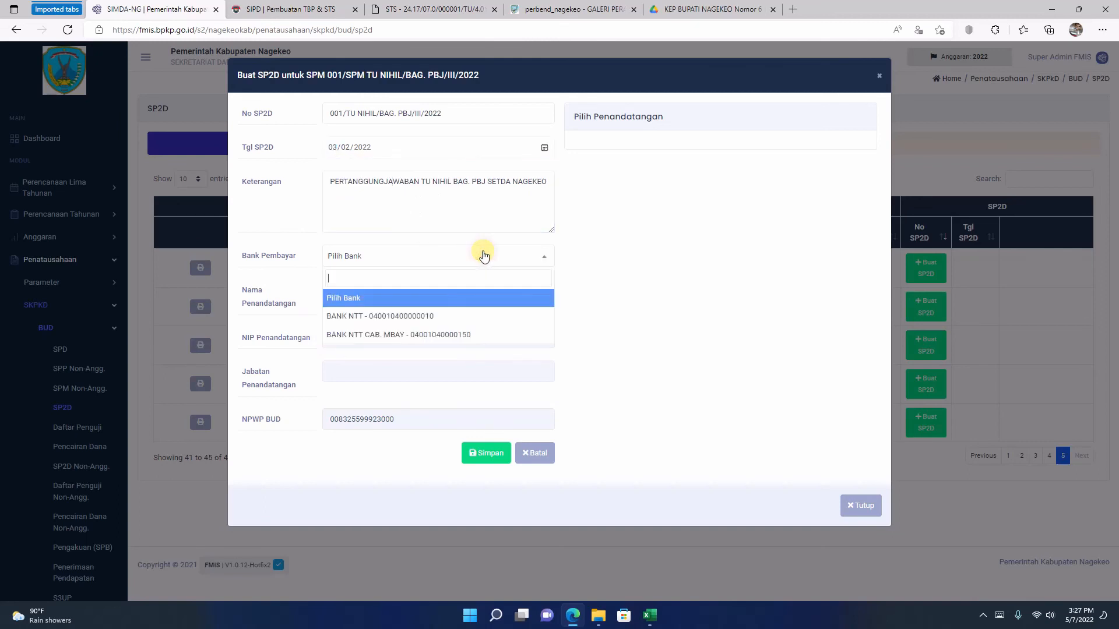
left_click(436, 316)
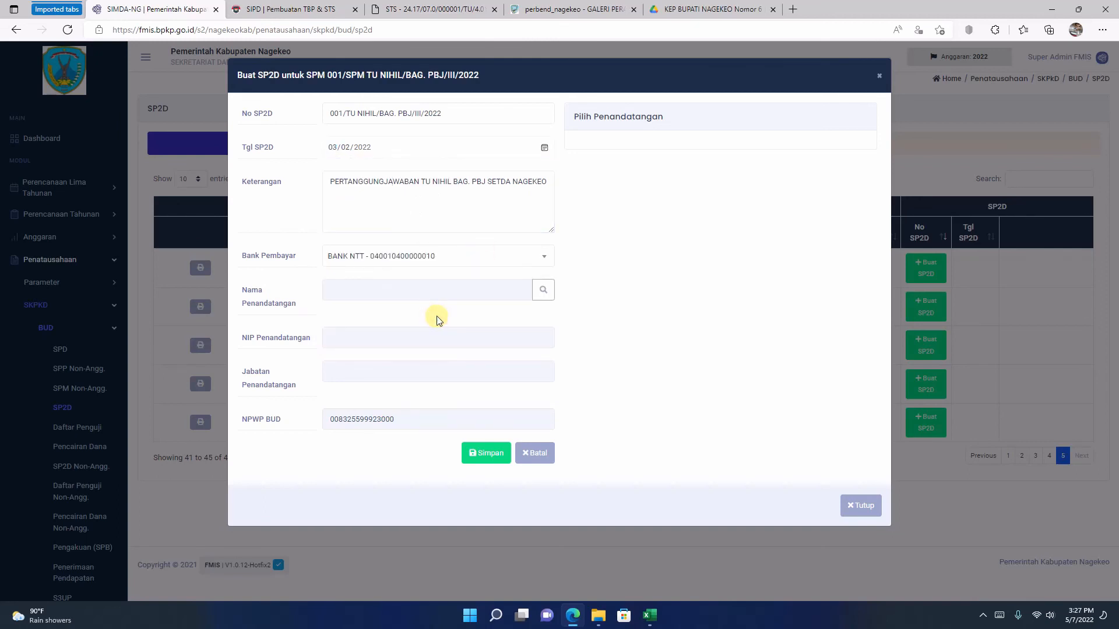
left_click(542, 289)
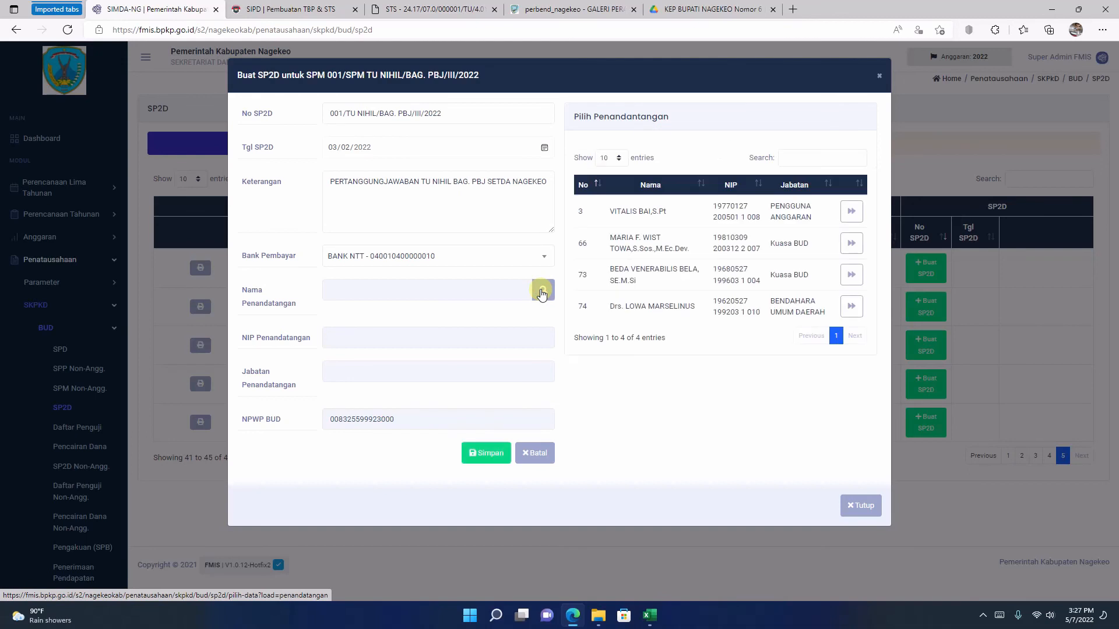
left_click(851, 274)
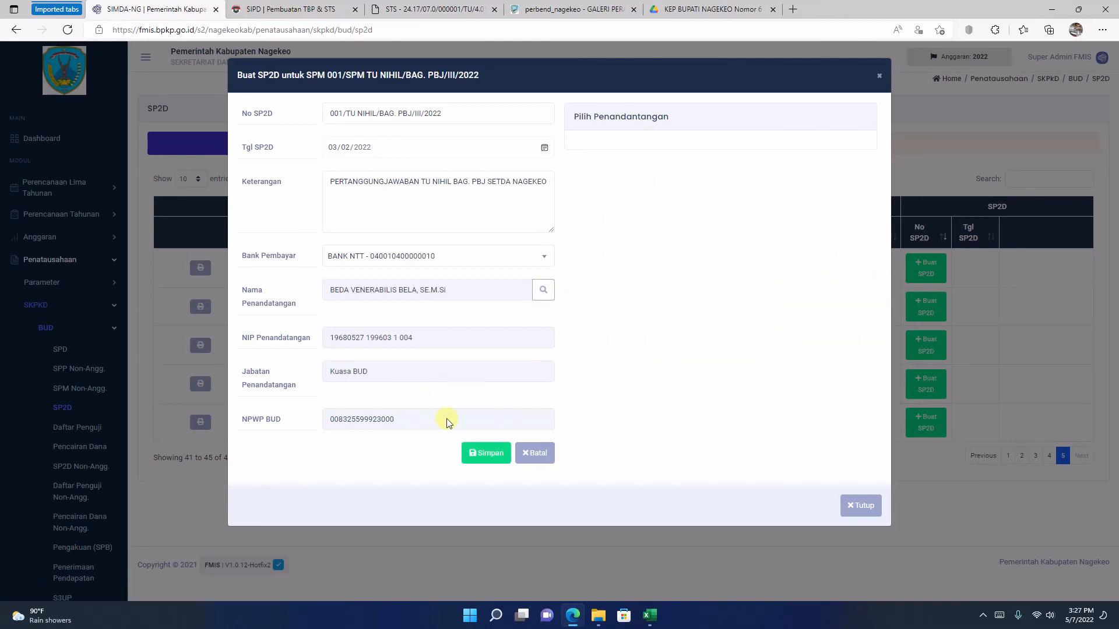
left_click(487, 454)
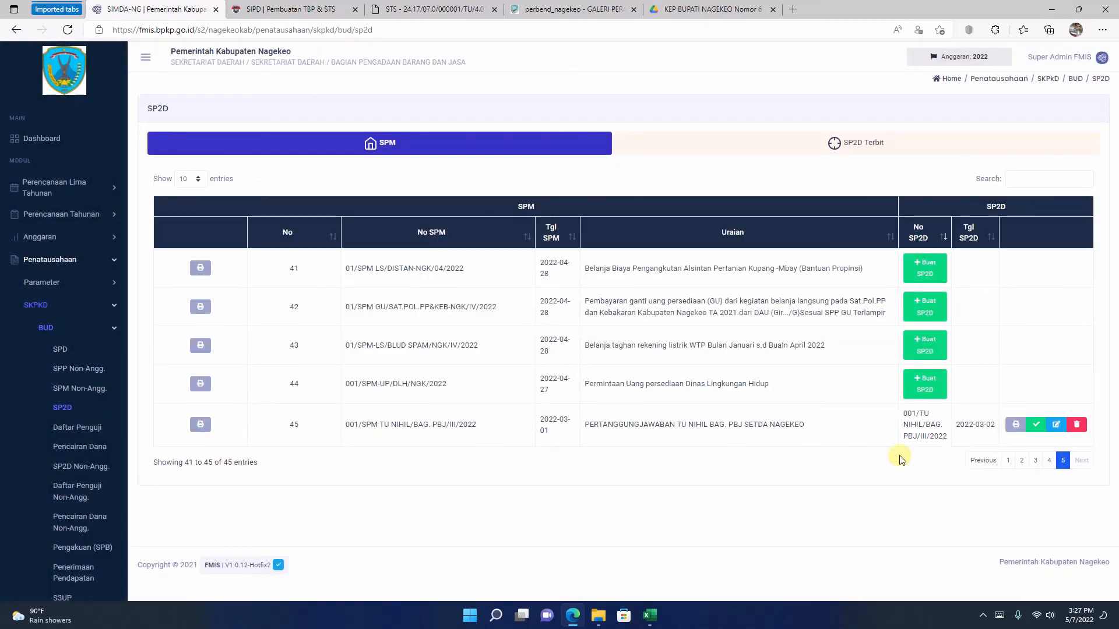
Step: Open the draft printout of the TU Nihil SP2D, review its expenditure lines and payment amounts, and close it
left_click(1016, 426)
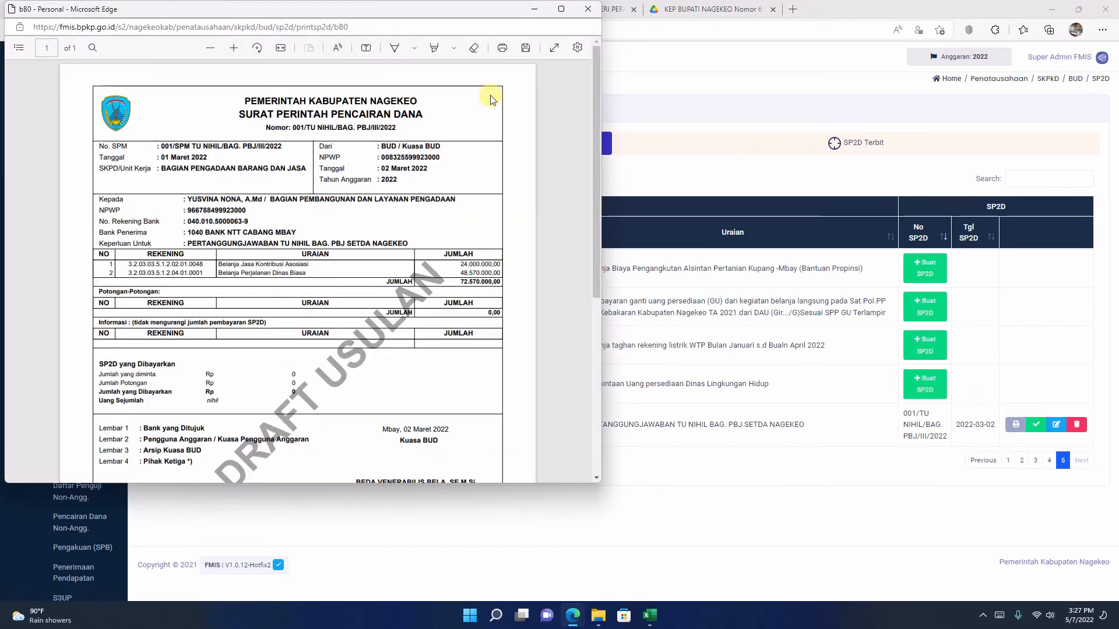
scroll(509, 287, "down", 5)
scroll(509, 287, "up", 4)
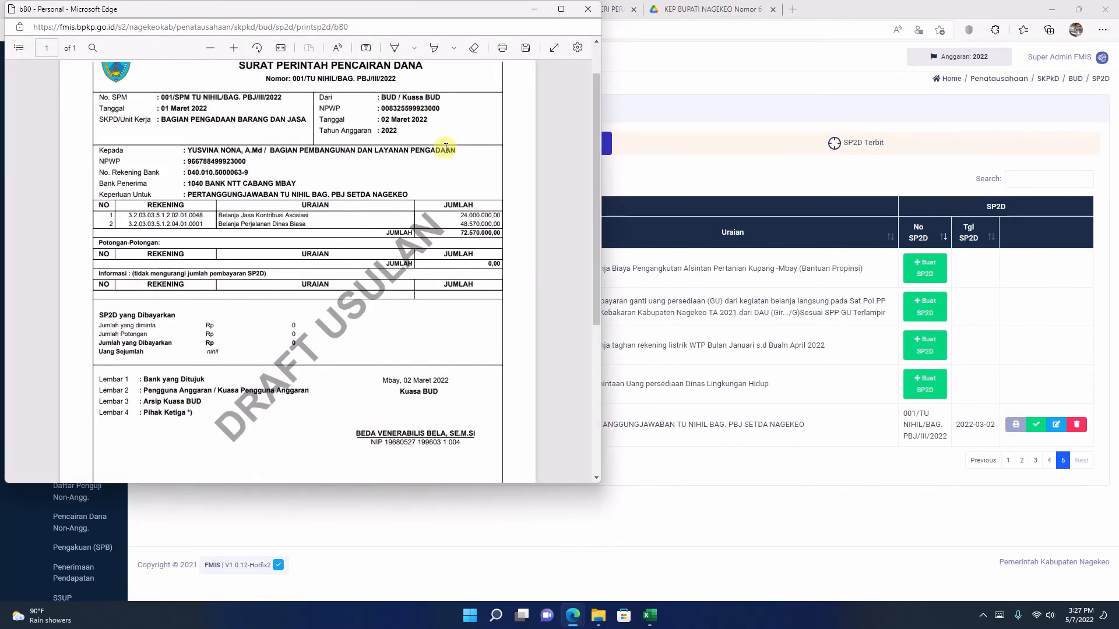
left_click(561, 8)
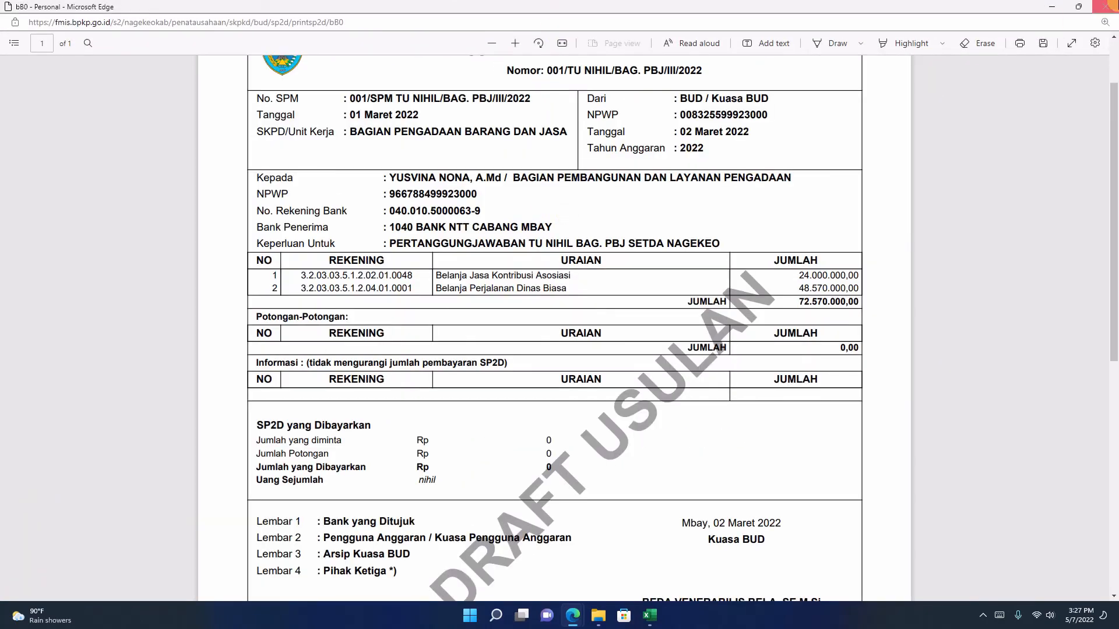
left_click(1105, 6)
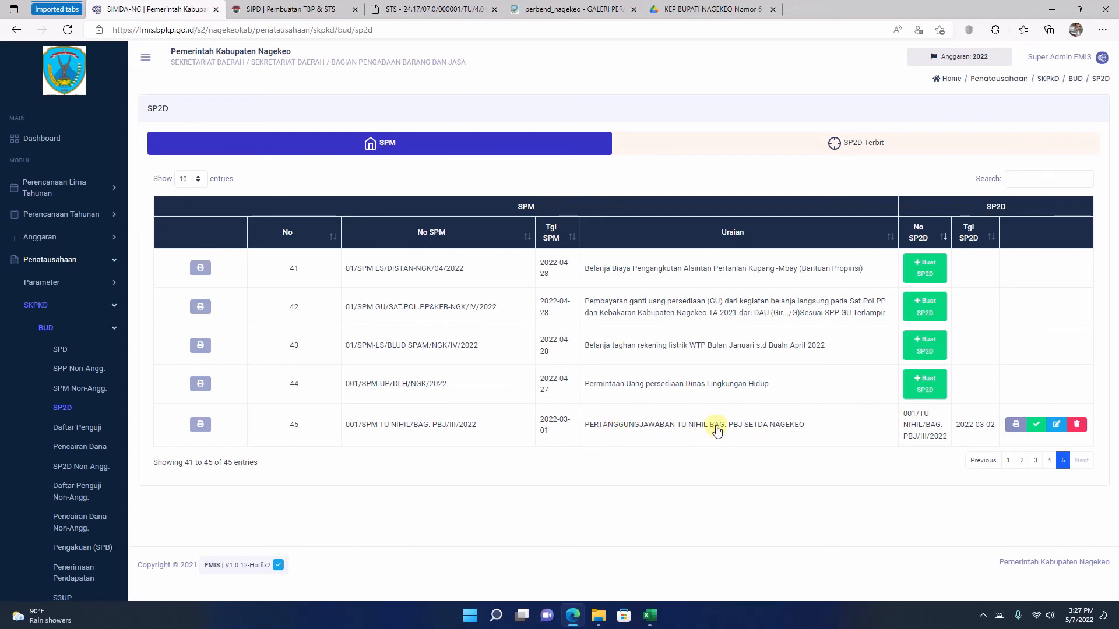
Step: Finalise SP2D 001/TU NIHIL/BAG. PBJ/III/2022 and confirm the status change
left_click(1036, 426)
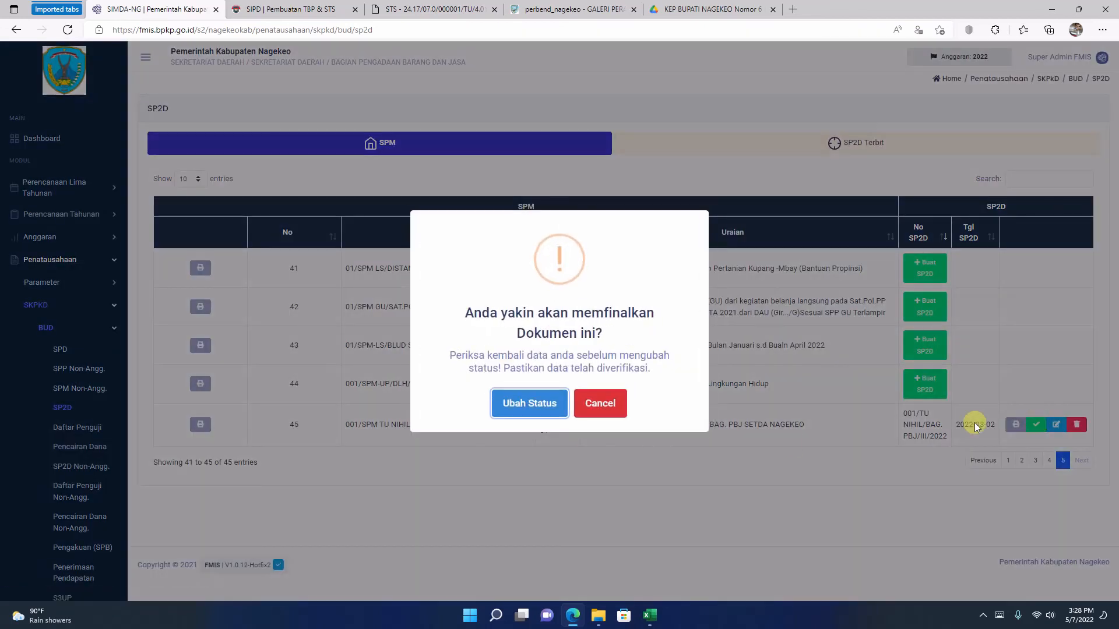
left_click(518, 401)
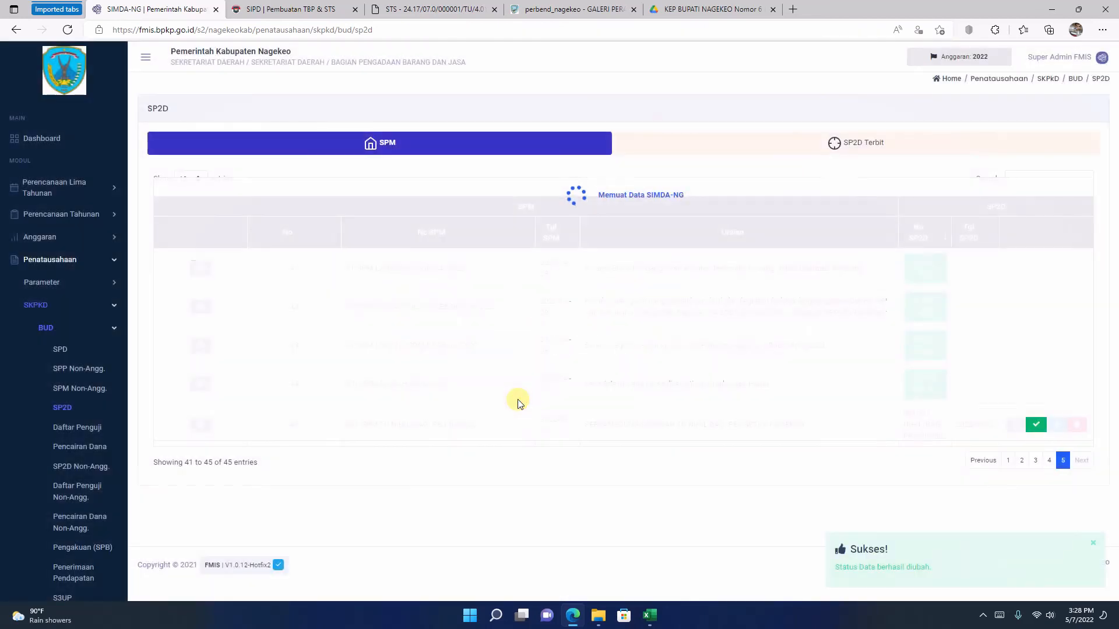